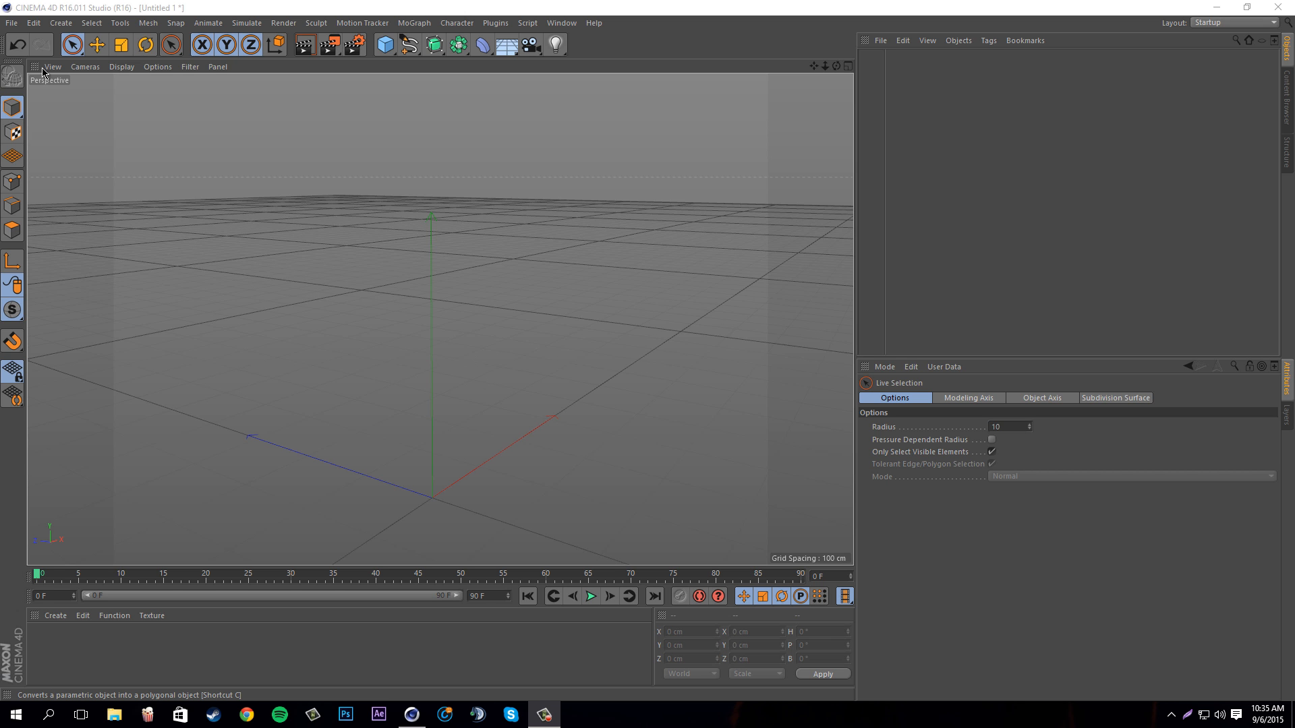
Add a cube primitive to the empty scene
drag(835, 66, 648, 356)
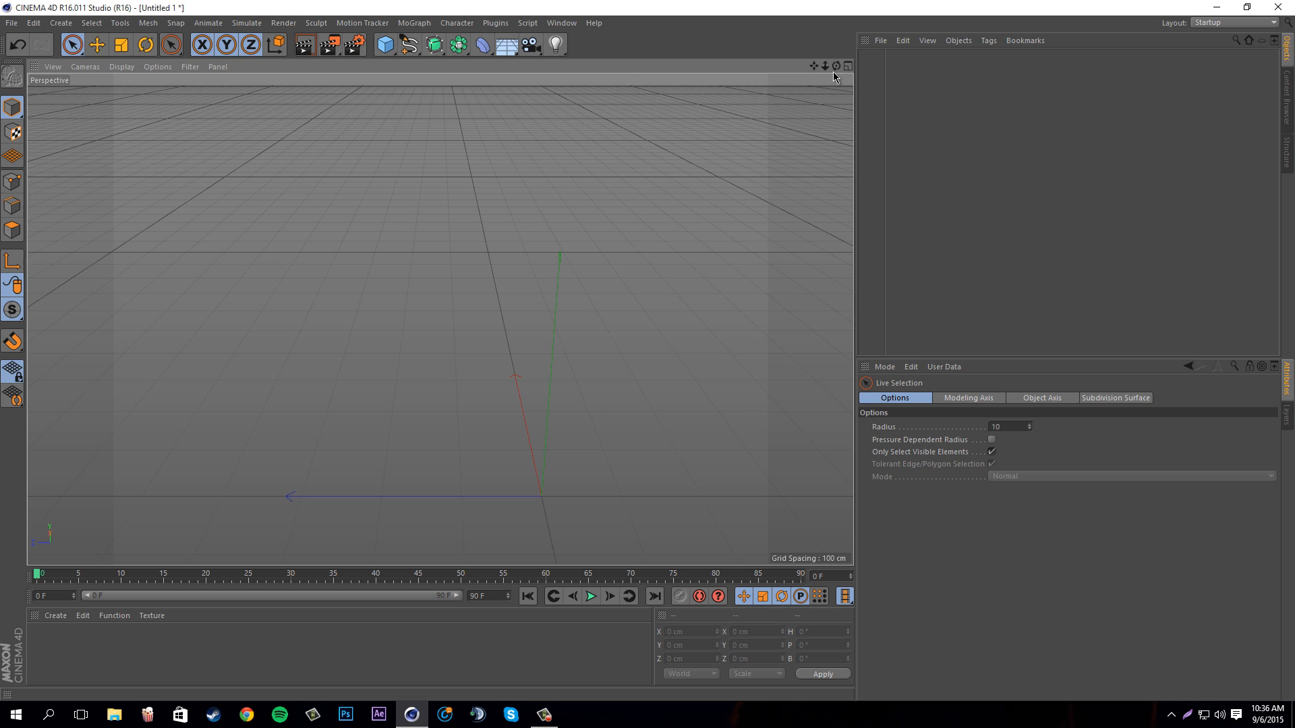
drag(834, 69, 647, 357)
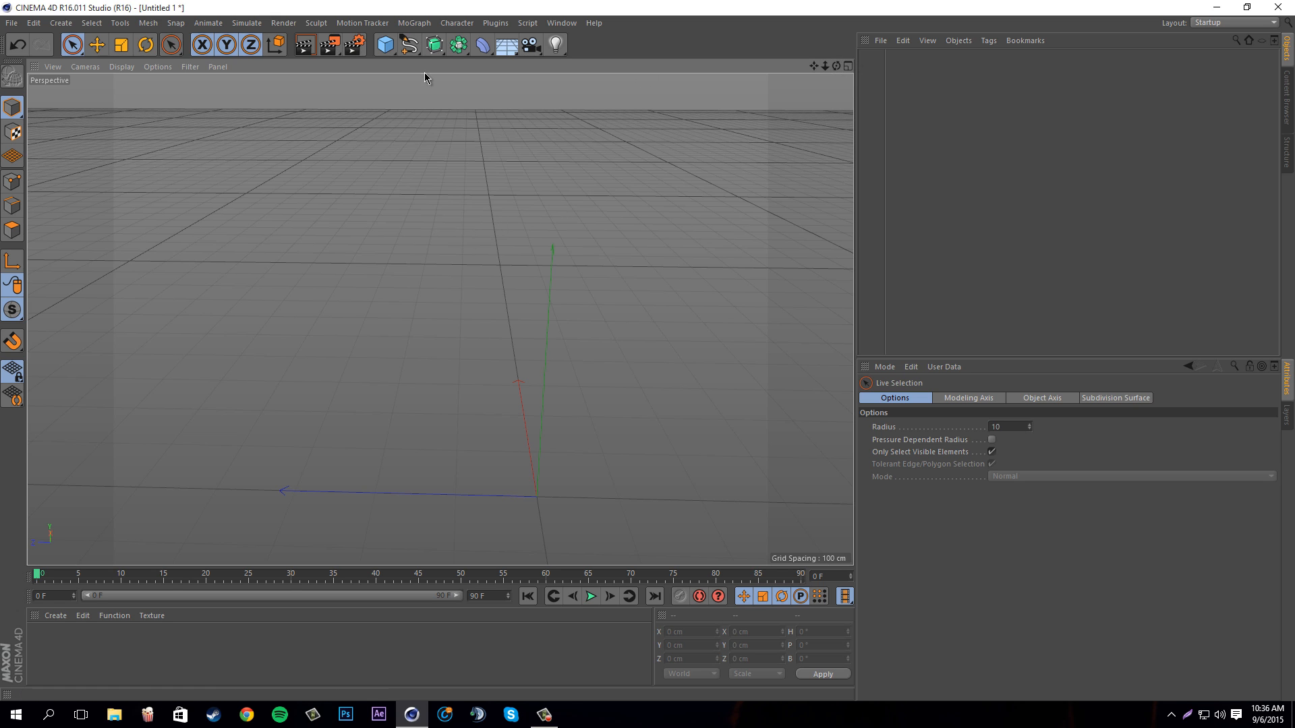
click(386, 46)
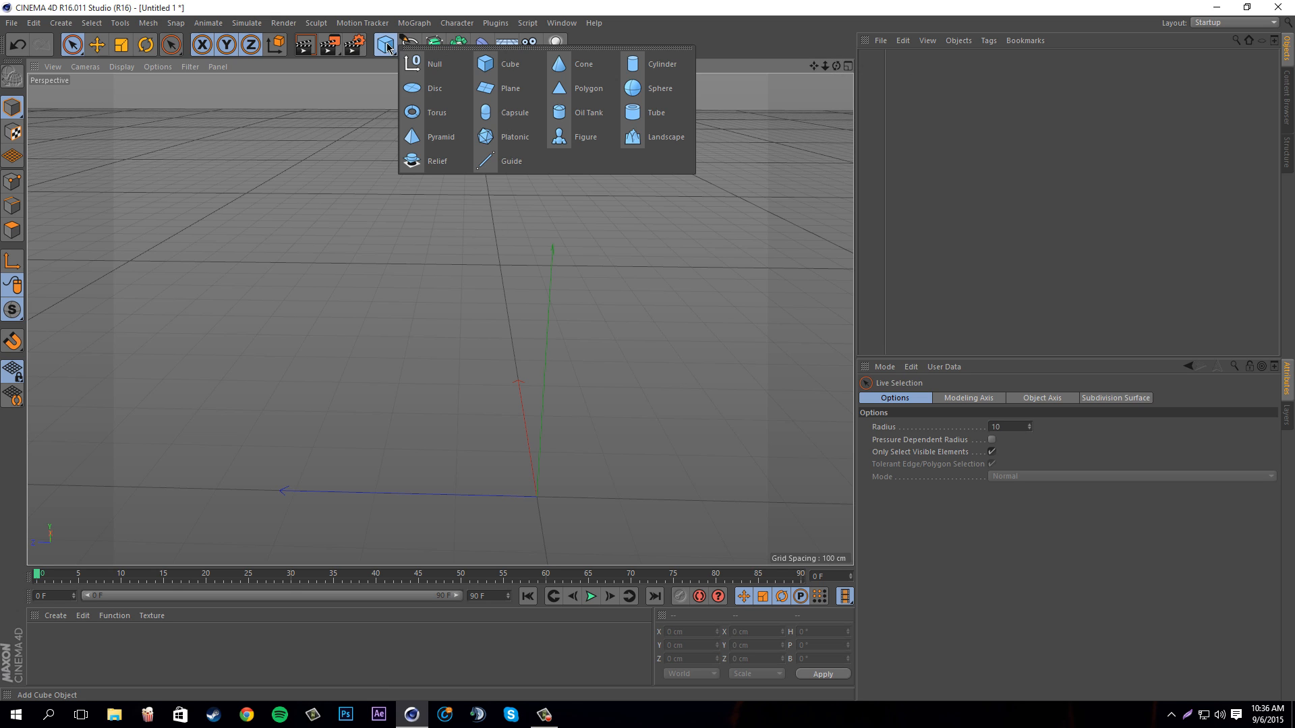
click(497, 71)
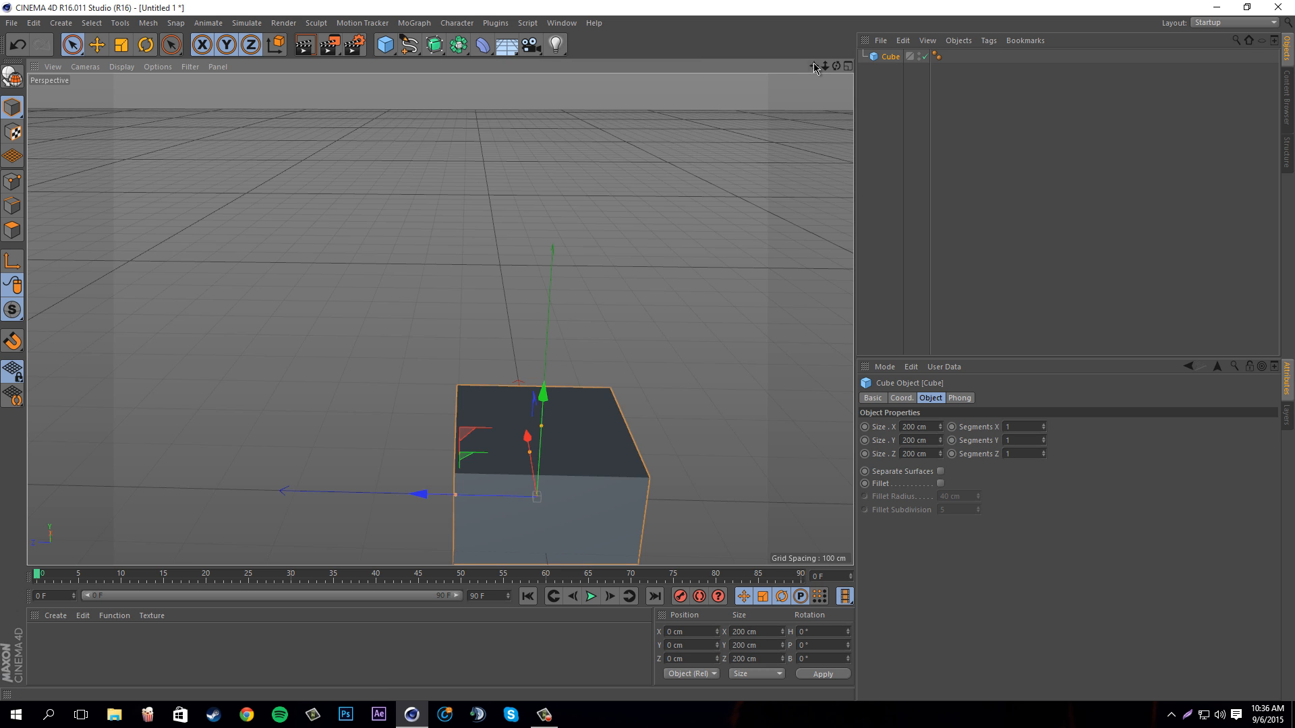
Raise the cube to about 166 cm in Y and set its X, Y and Z segments to 20 each
key(h)
drag(840, 67, 649, 352)
drag(454, 297, 454, 152)
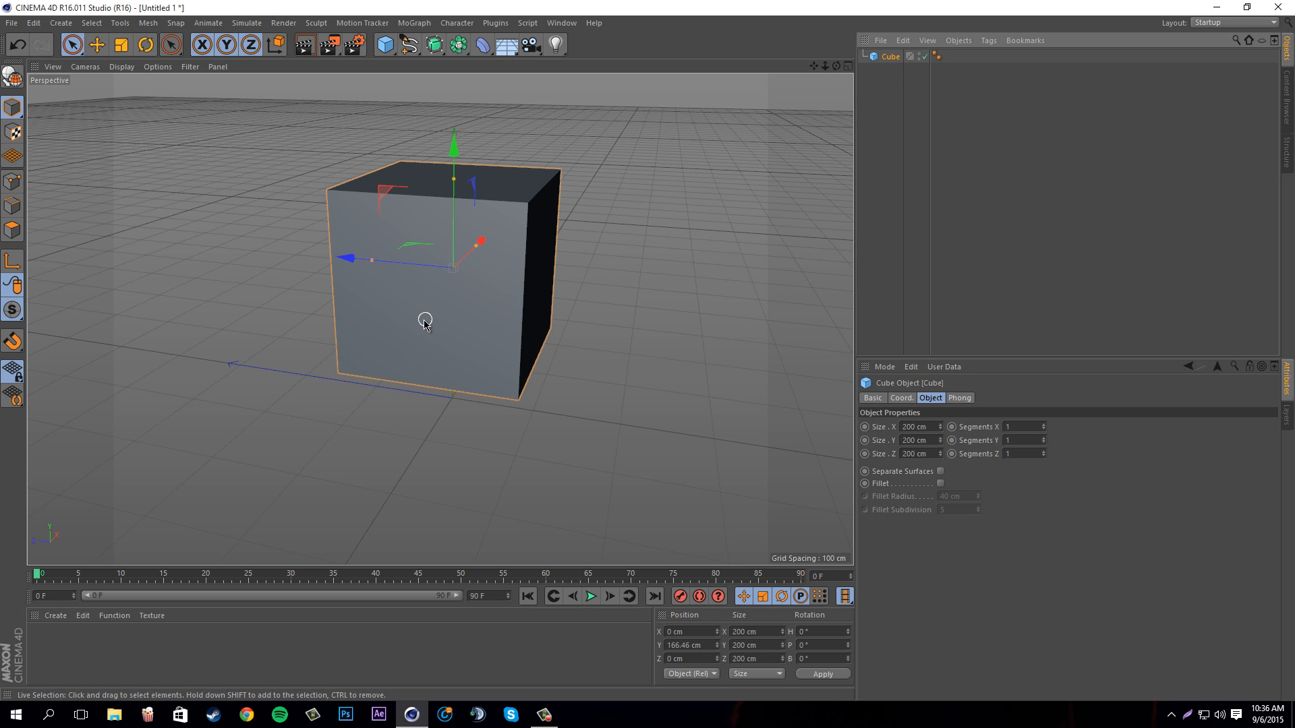
click(1009, 427)
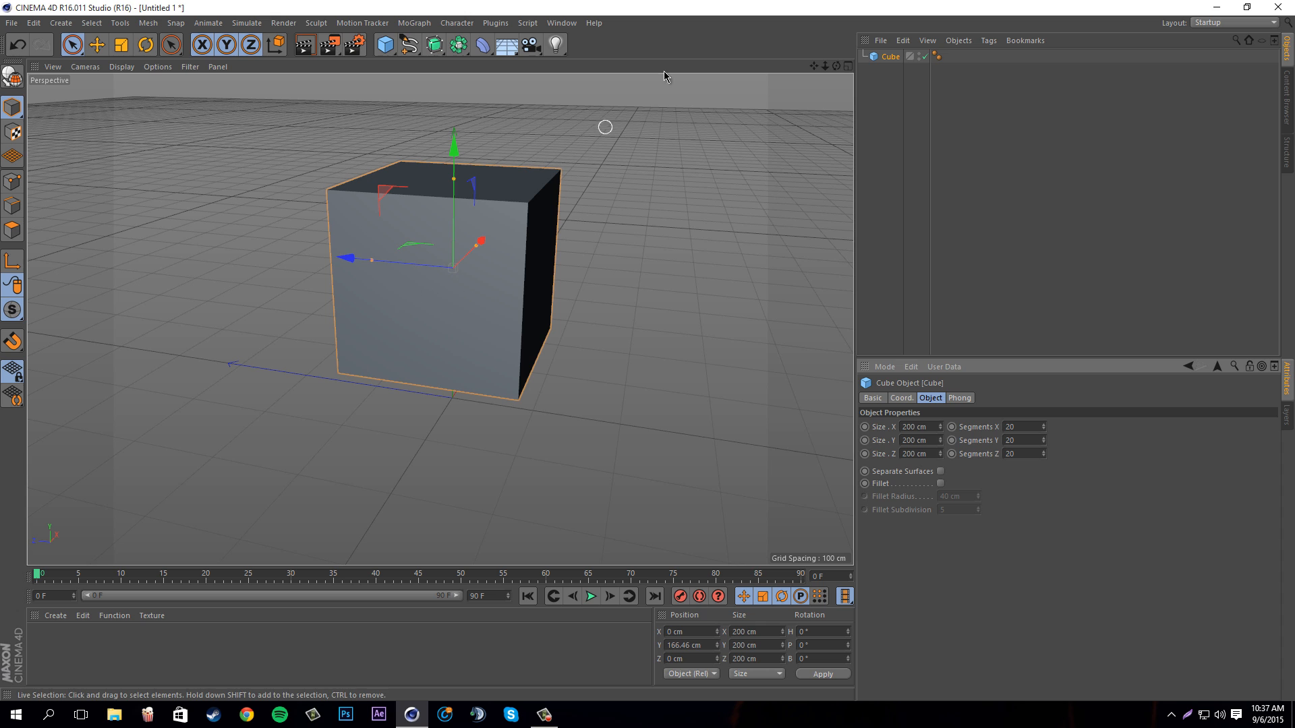
Try converting the cube to an editable polygon object, check it in Polygons mode, and undo the conversion
key(c)
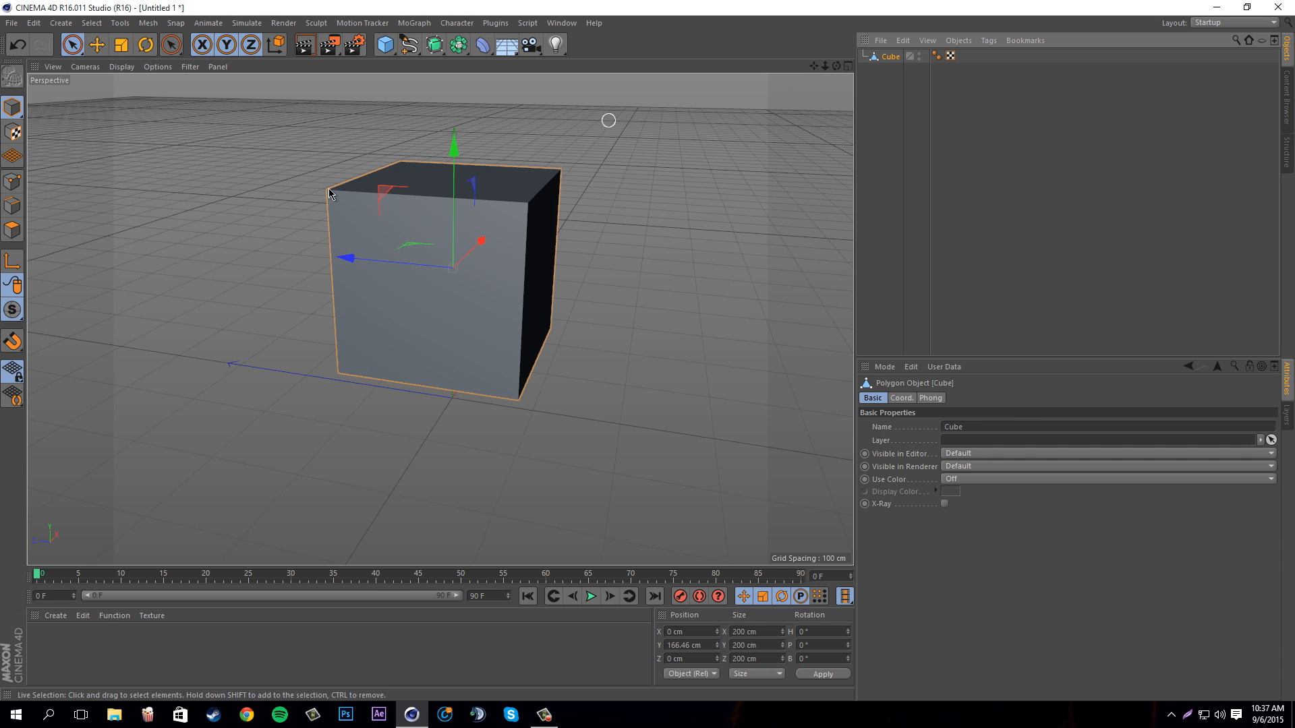
click(12, 230)
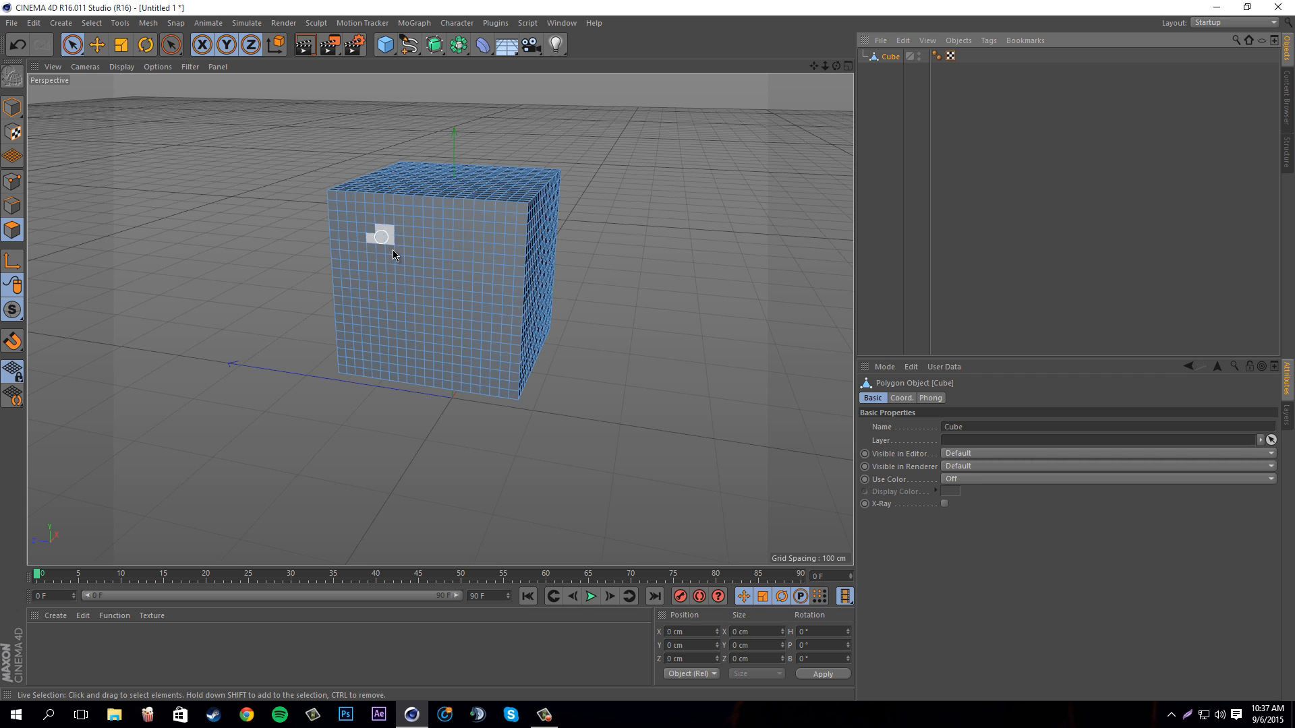
click(12, 106)
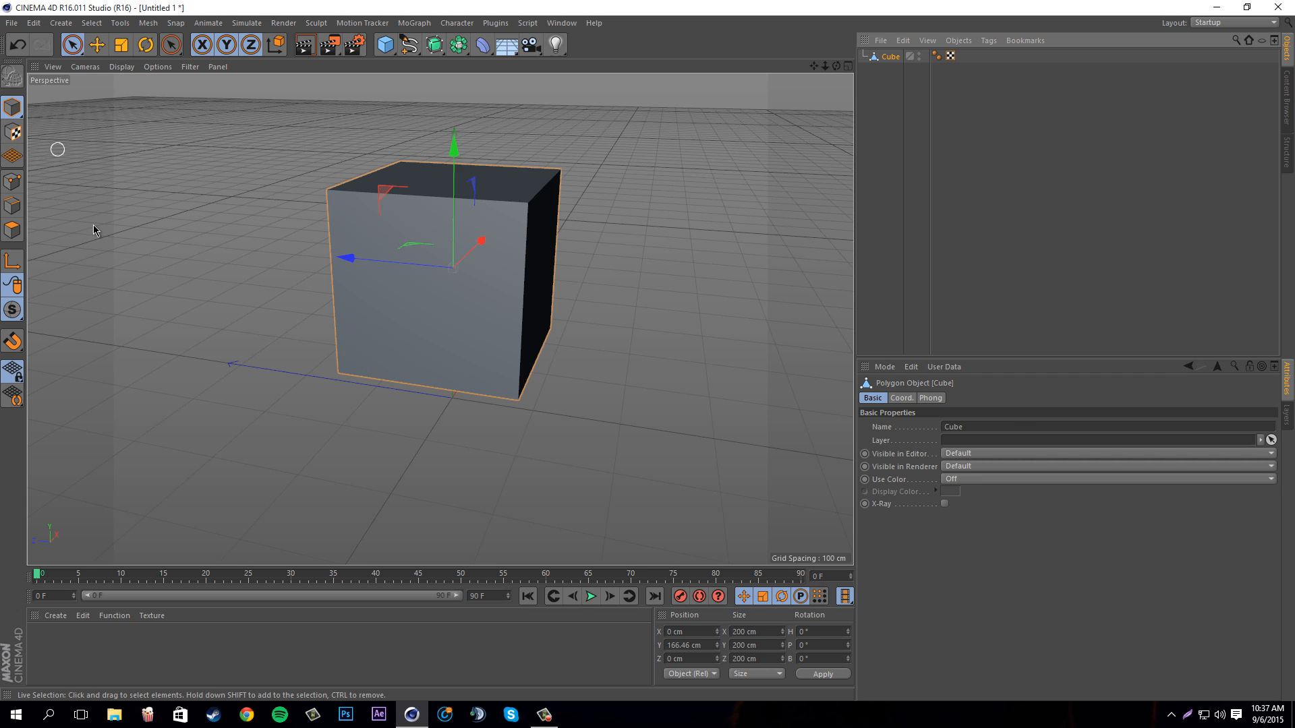
key(ctrl+z)
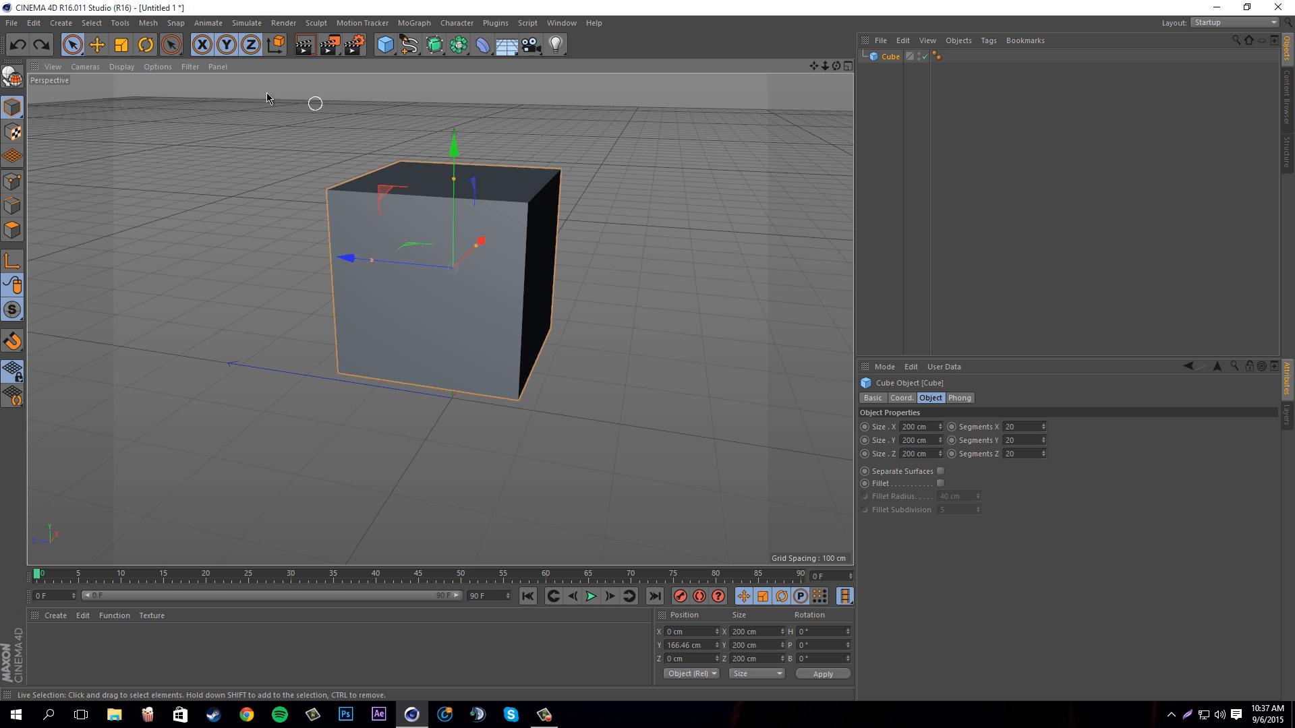
Set the viewport display to Quick Shading (Lines) and convert the cube to an editable polygon object
click(121, 67)
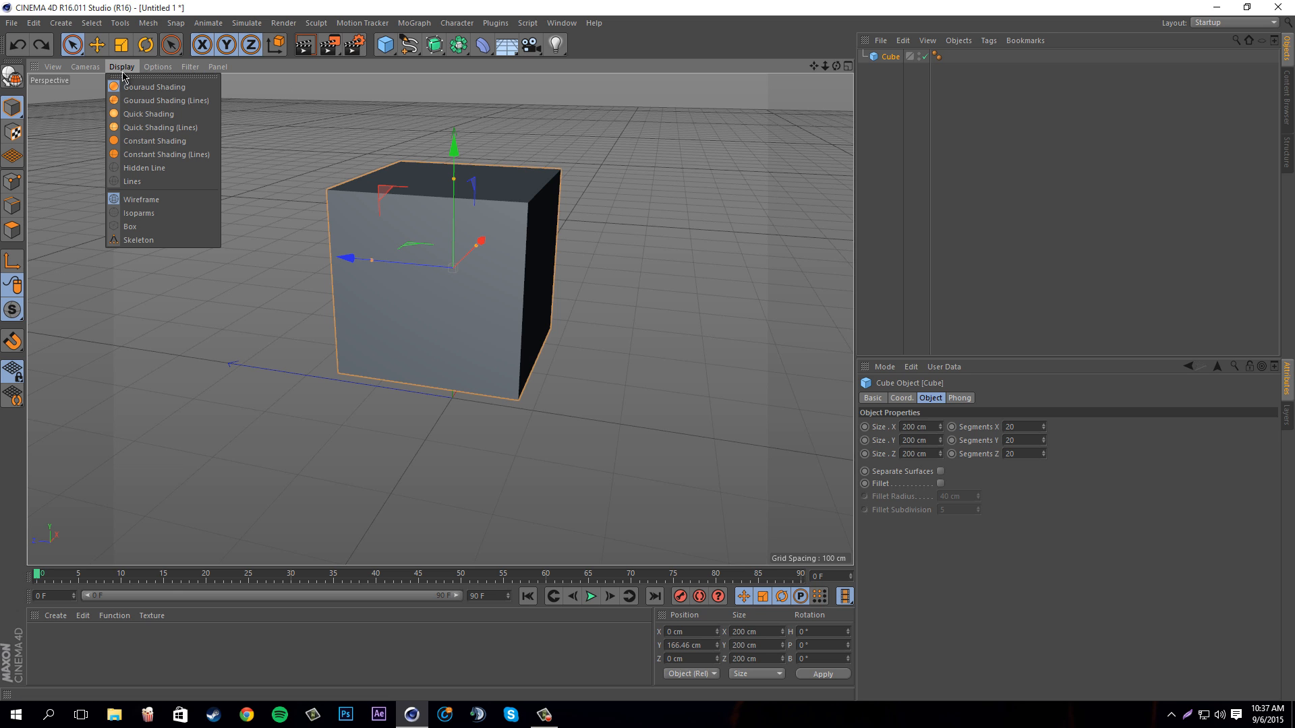
click(160, 128)
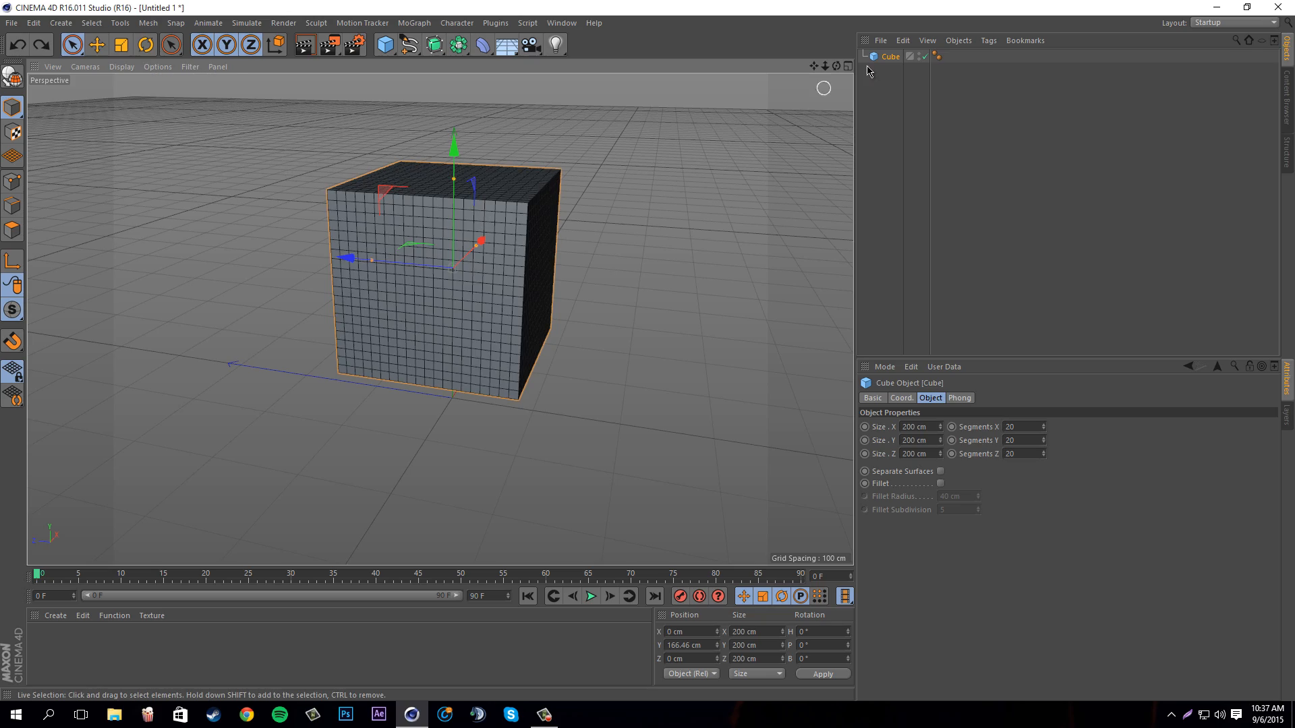
mouse_move(836, 66)
mouse_down()
mouse_move(648, 355)
mouse_move(816, 66)
mouse_up()
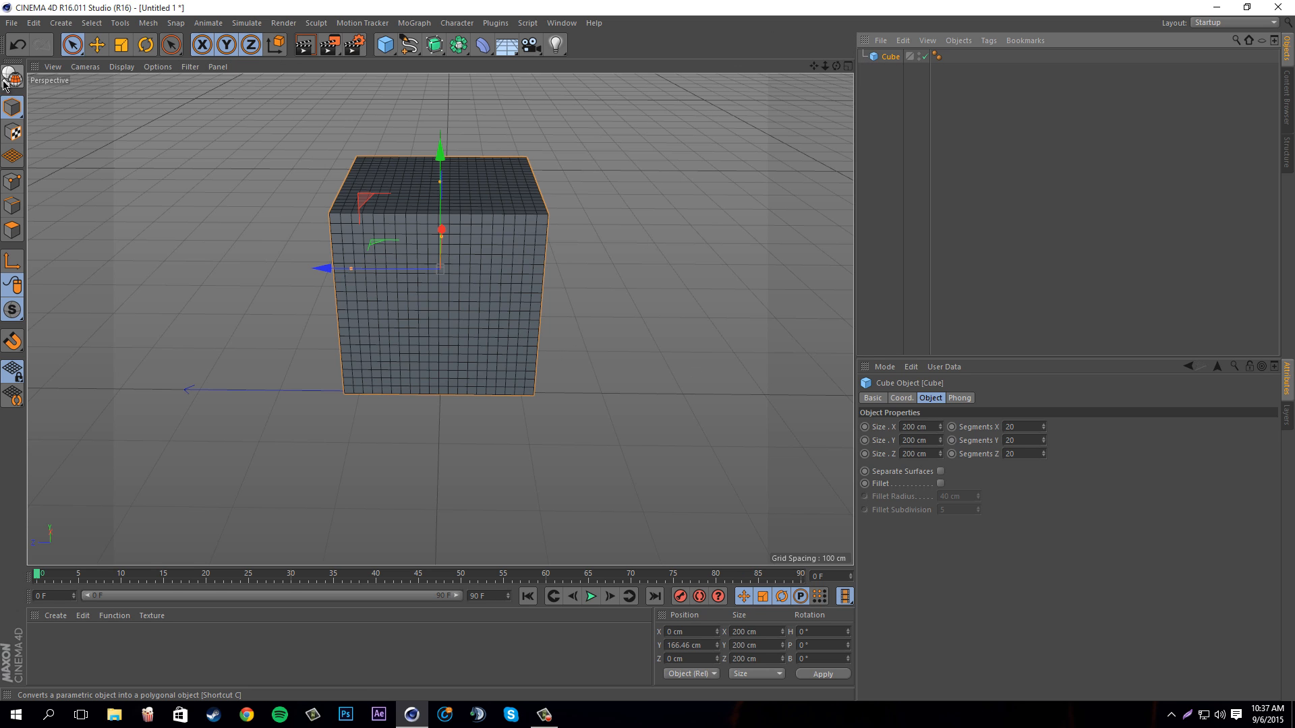
click(20, 81)
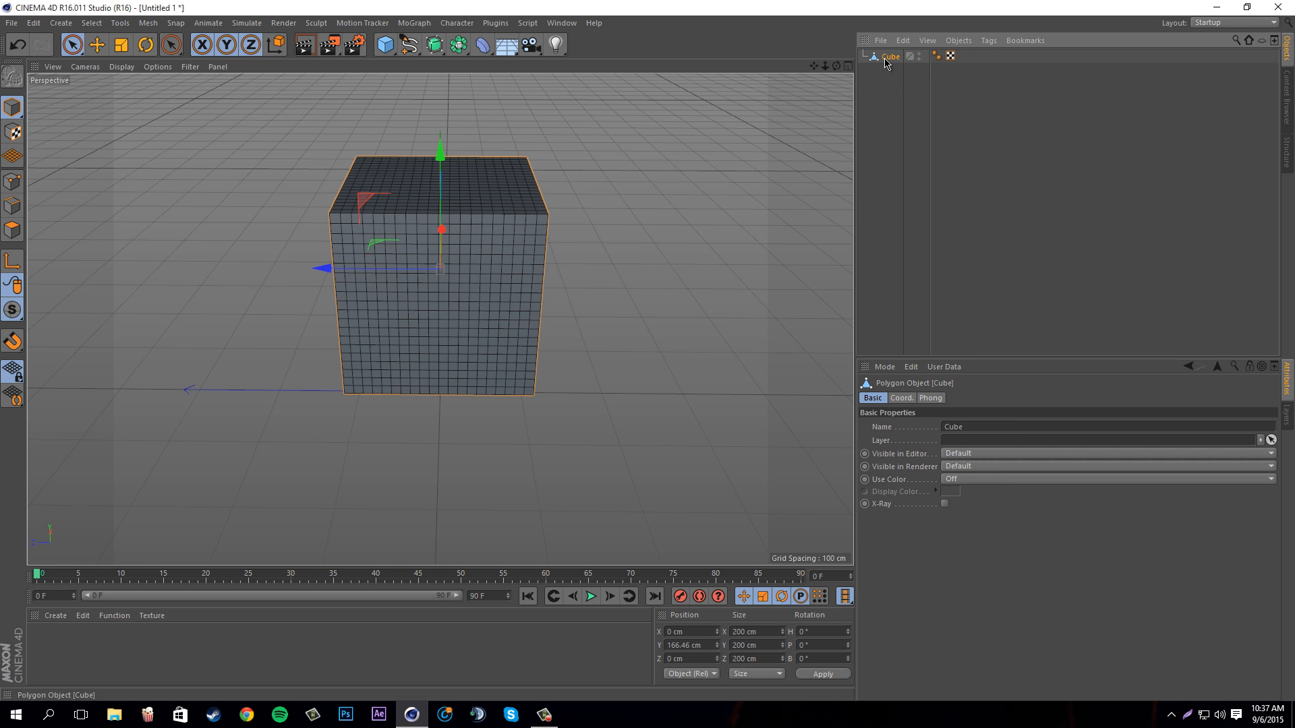
Try pulling single front-face points outward along Z in Points mode, and select a few edges near the top in Edges mode
drag(835, 67, 650, 355)
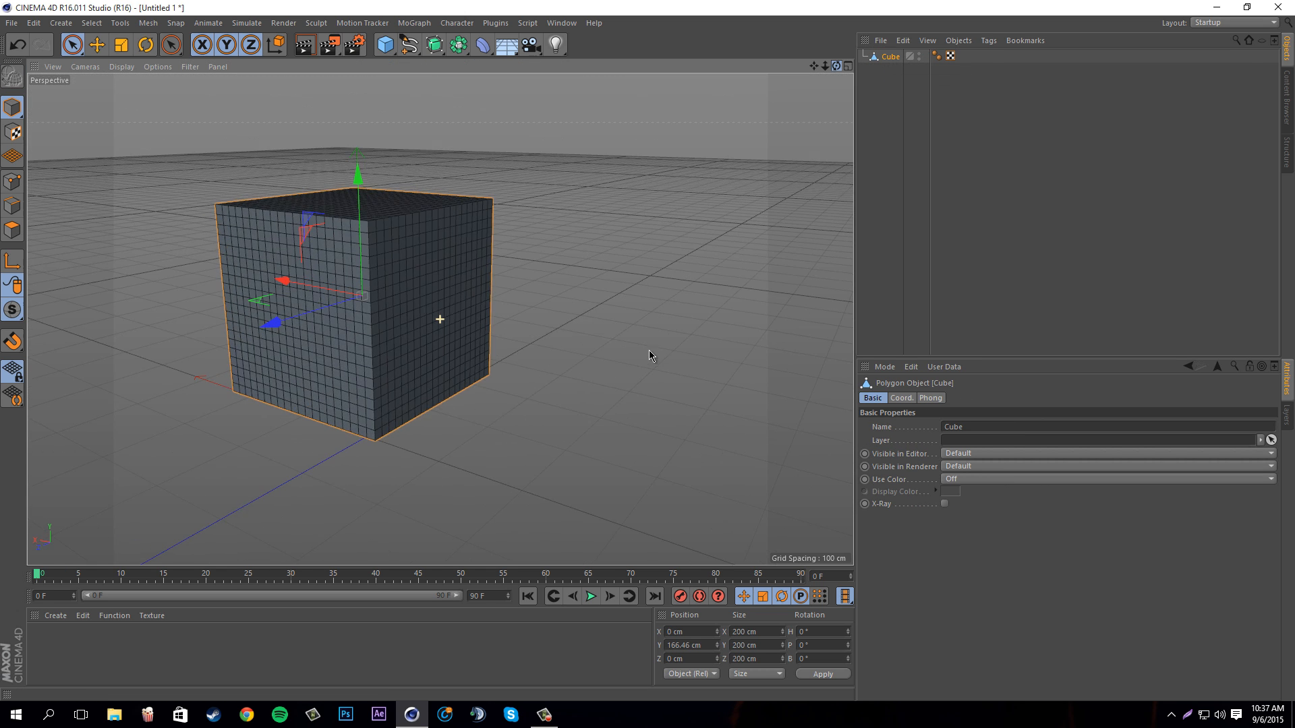
drag(814, 66, 650, 355)
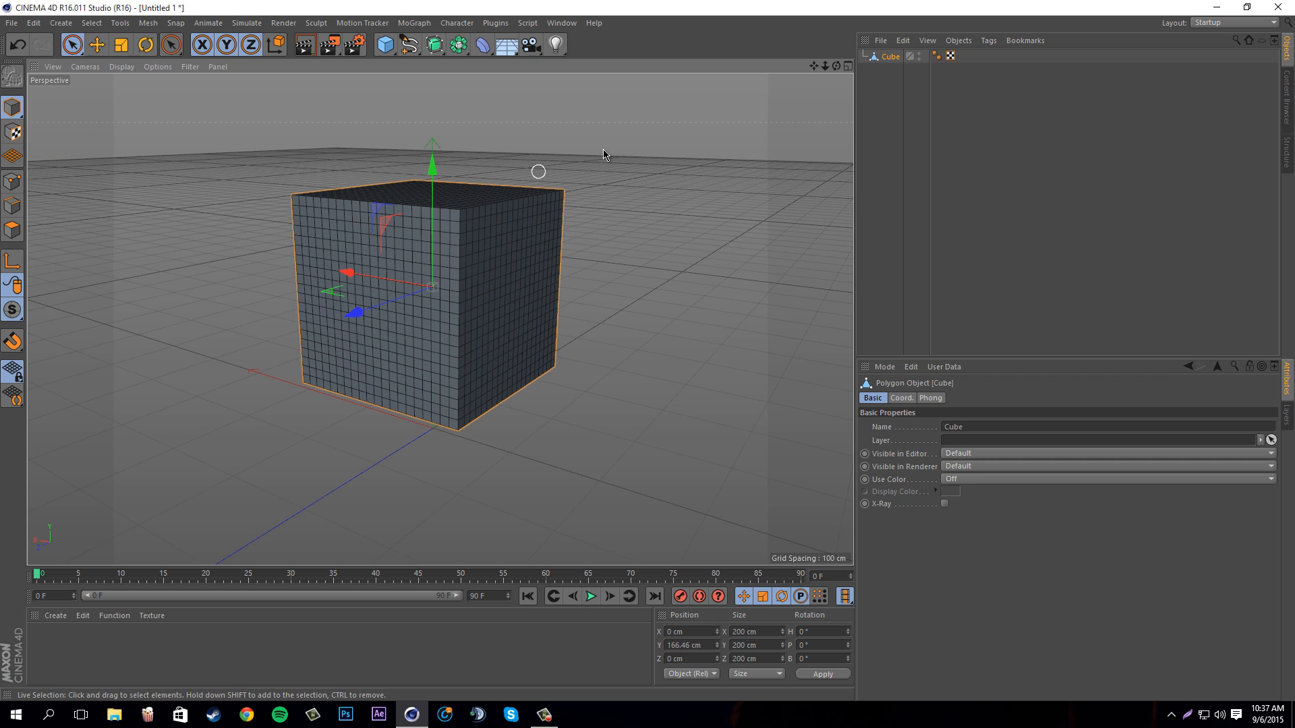
click(12, 182)
click(320, 218)
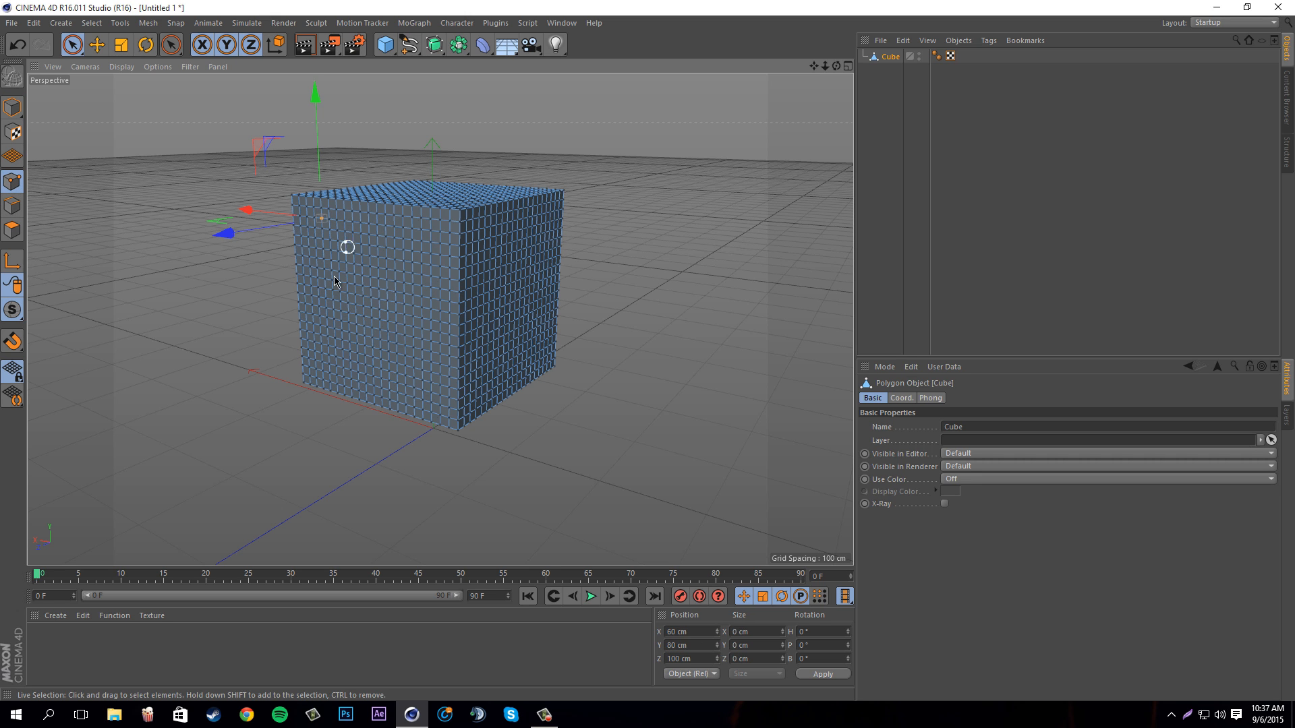
drag(217, 235, 147, 250)
click(379, 234)
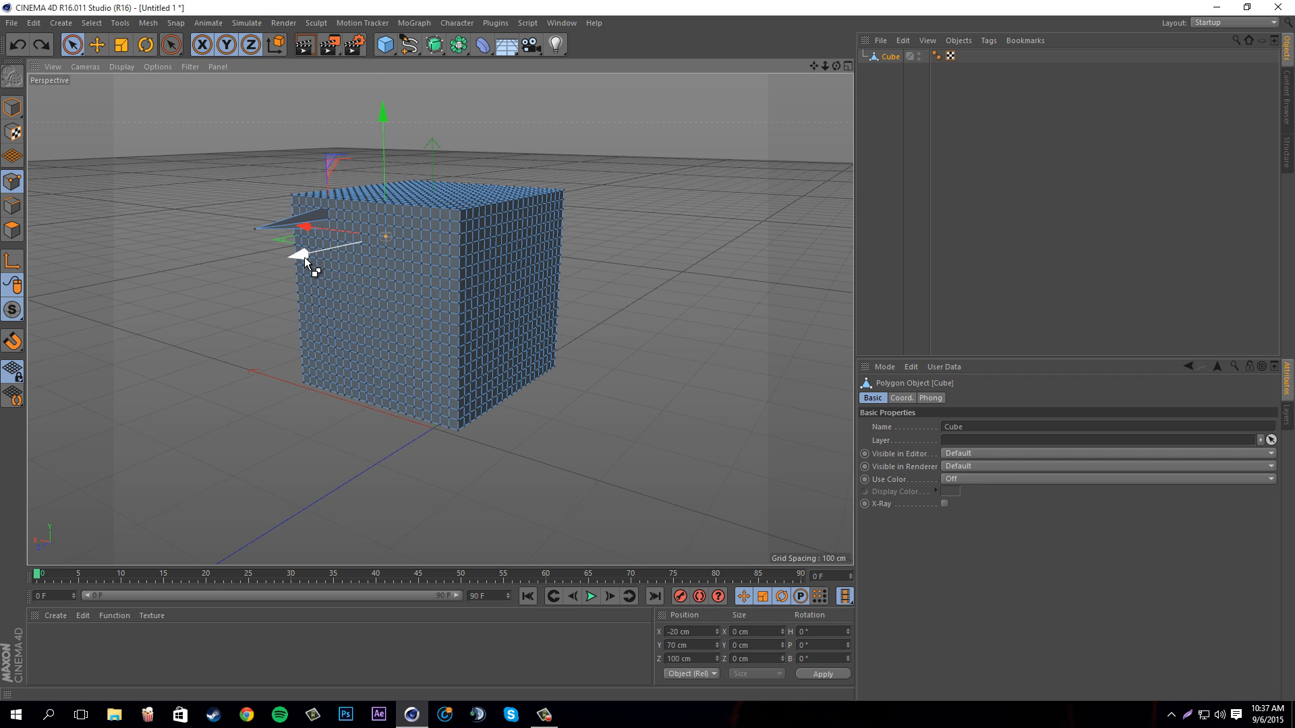
key(ctrl+z)
key(ctrl+z)
click(11, 207)
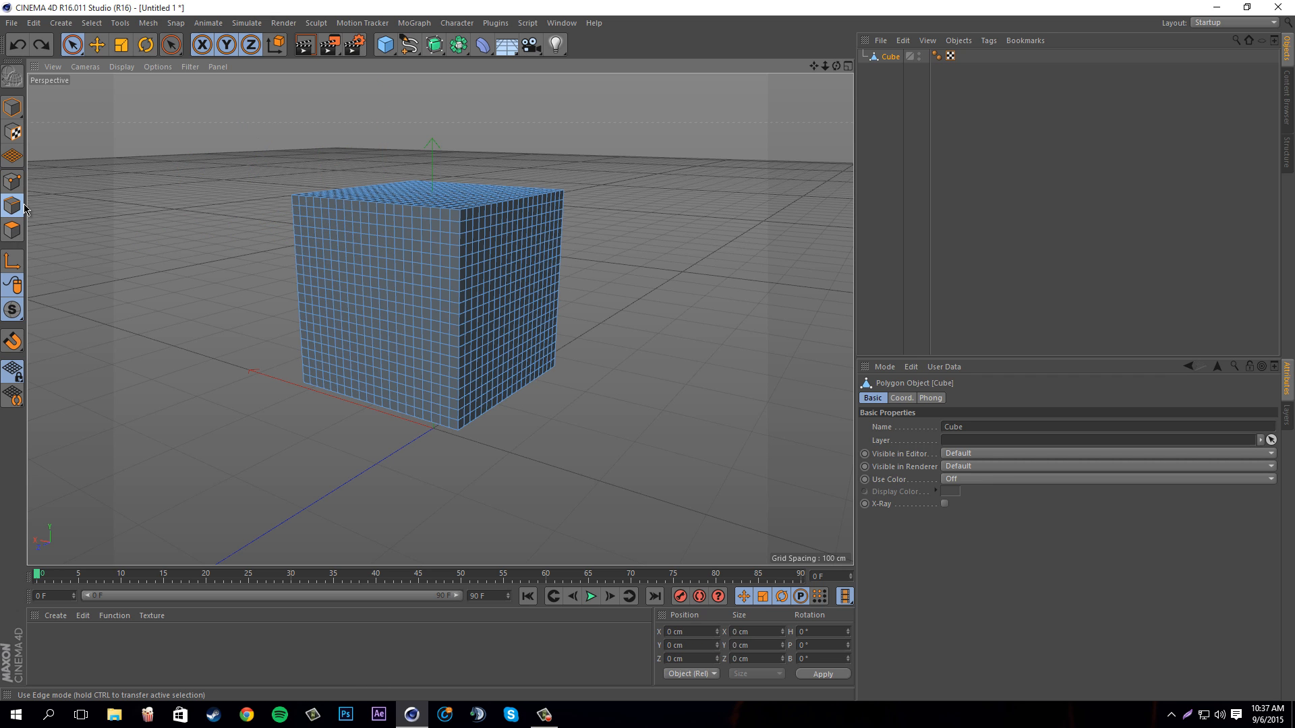
click(375, 219)
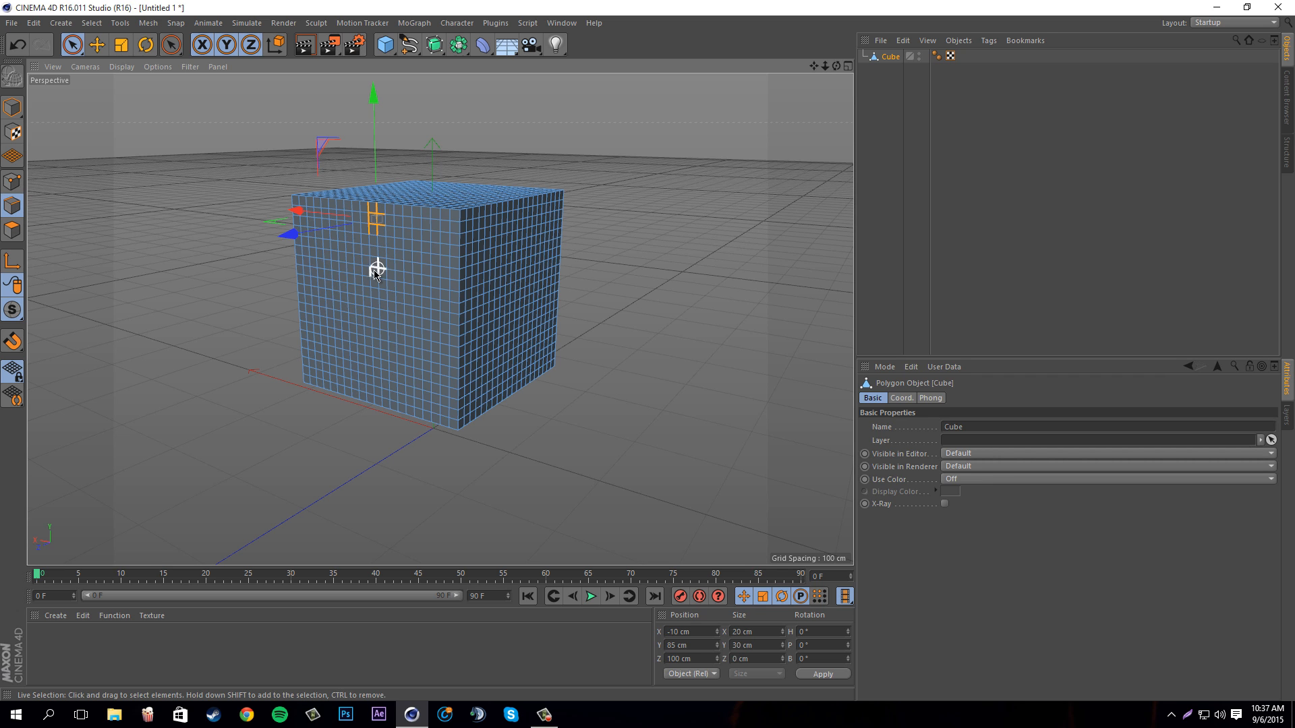
Switch to Polygons mode, try pulling a four-polygon patch at the front face's upper corner outward along Z, and clear the selection
click(11, 231)
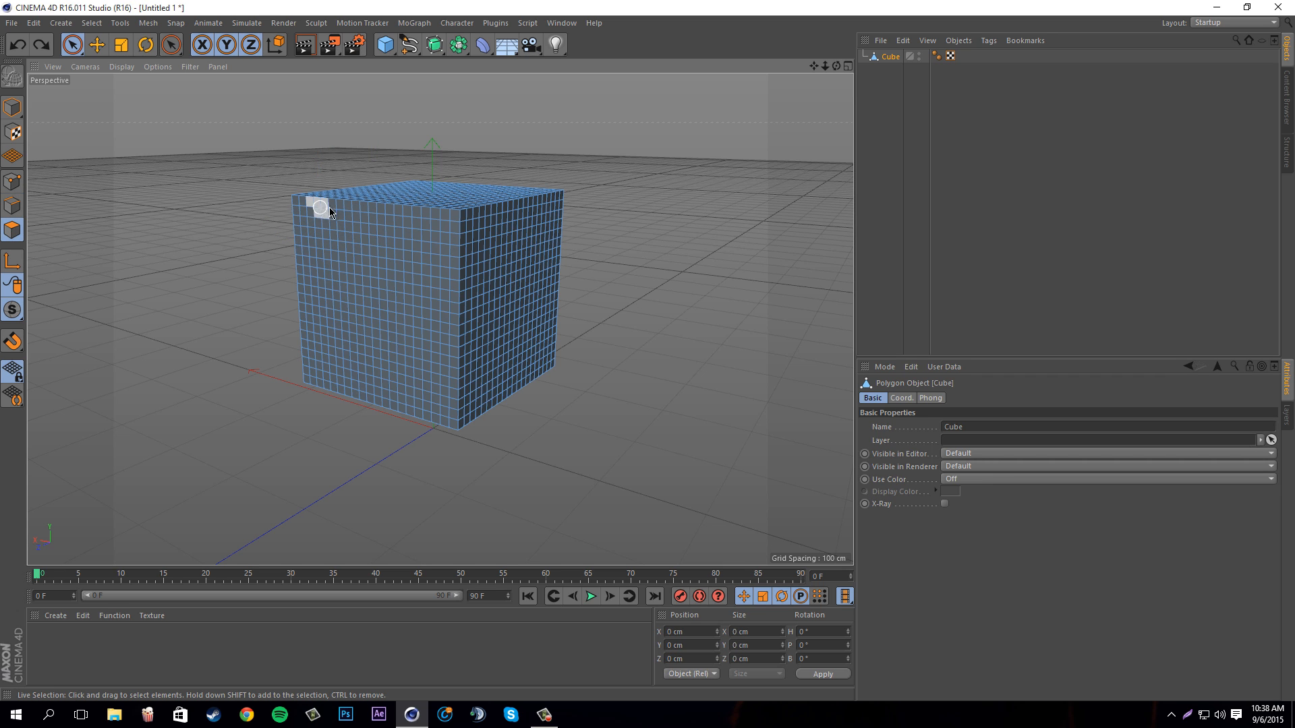
click(450, 220)
drag(382, 244, 263, 251)
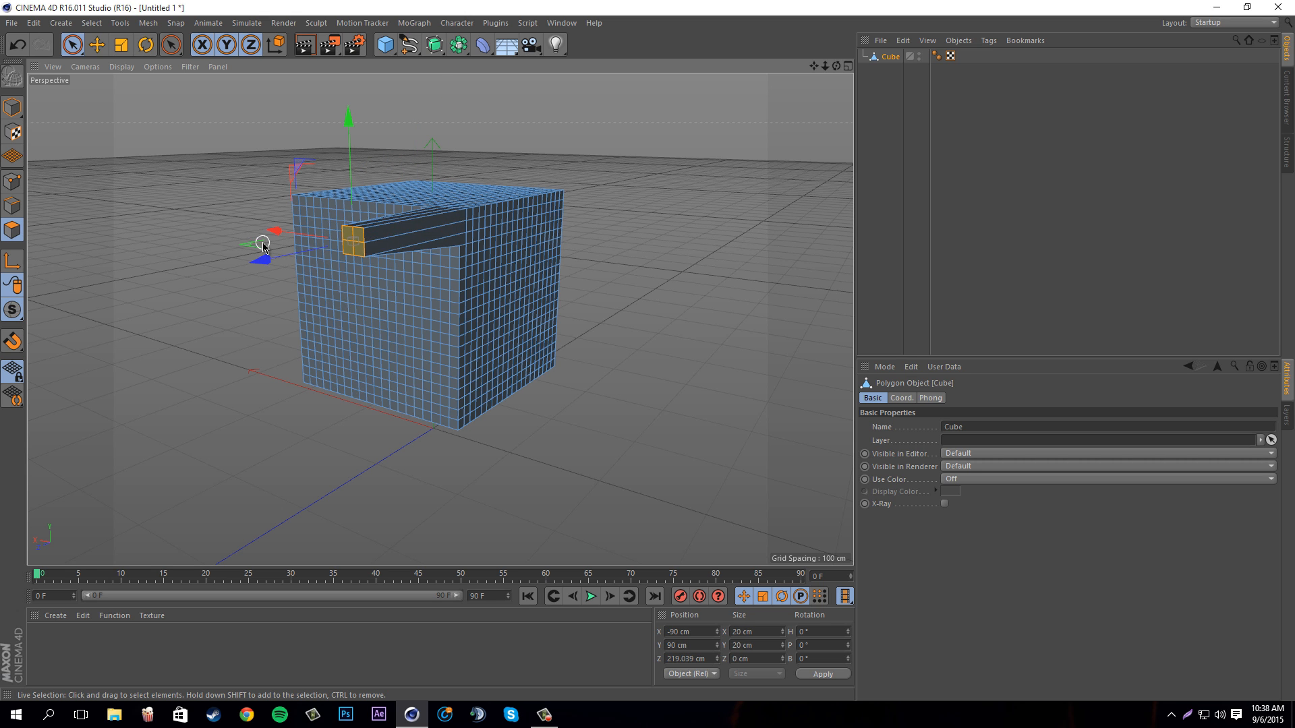
key(ctrl+z)
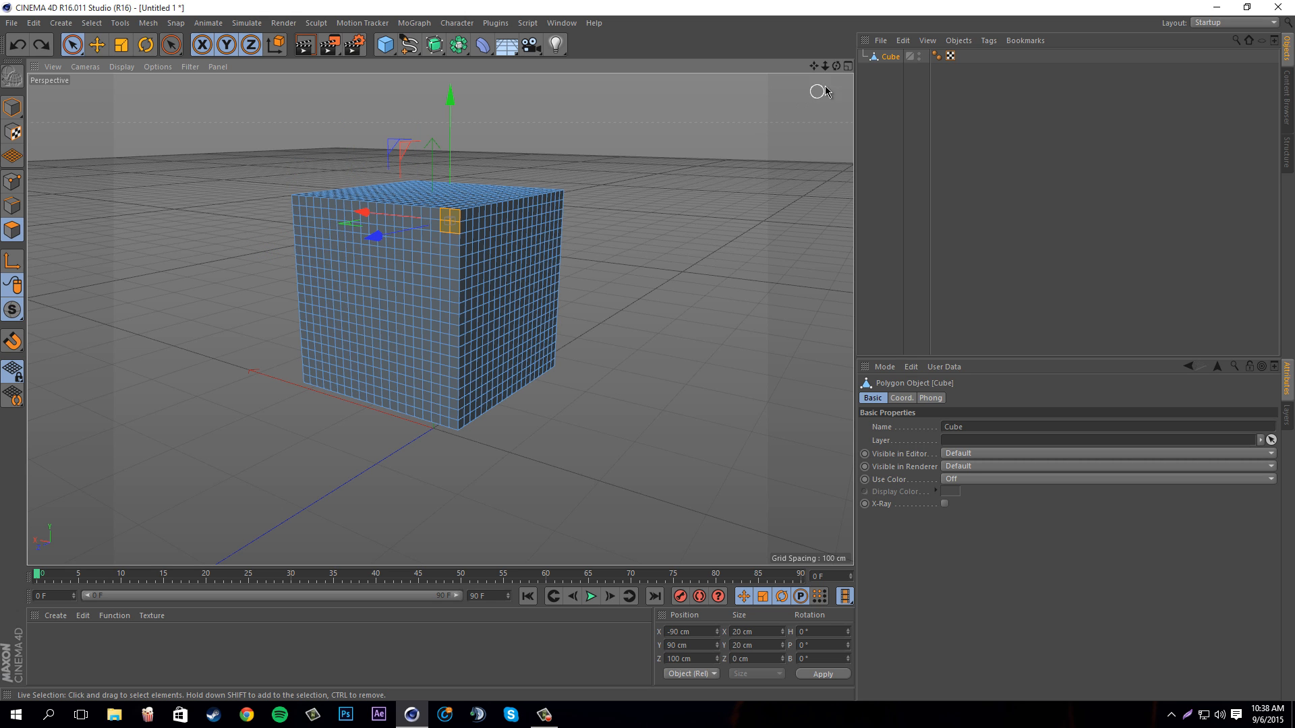
drag(841, 66, 693, 122)
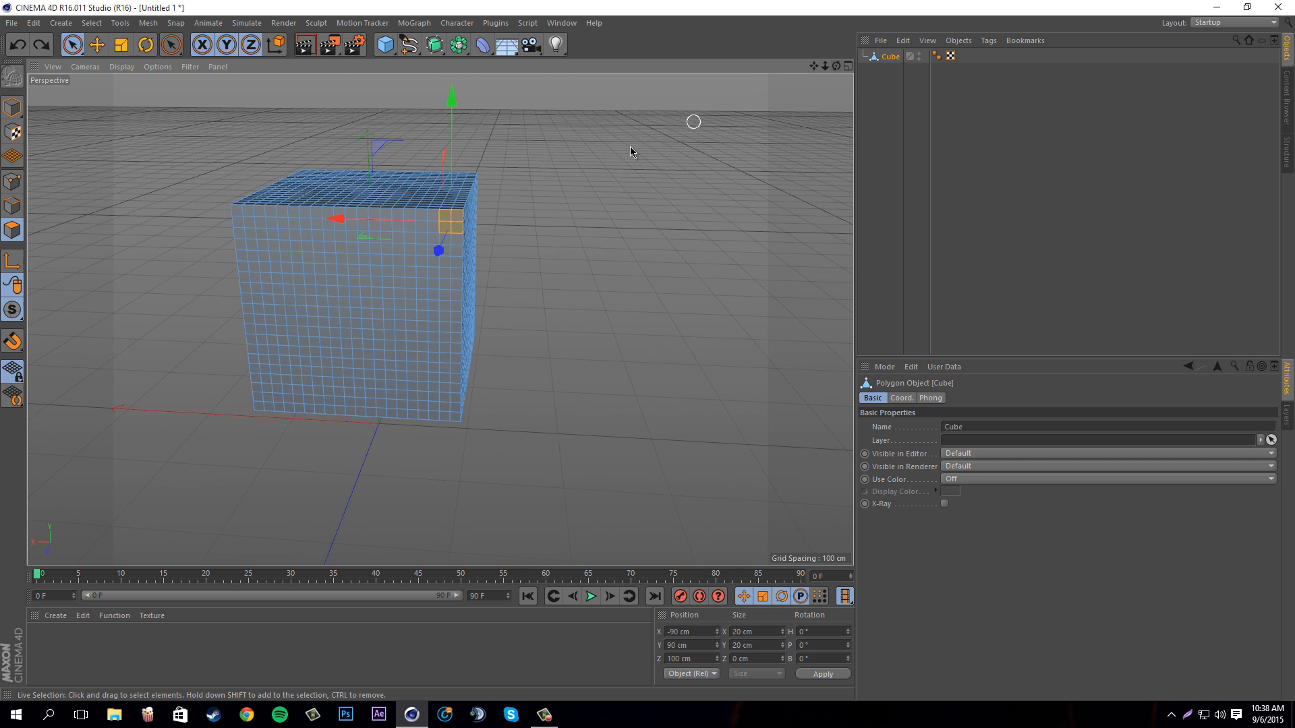
click(634, 181)
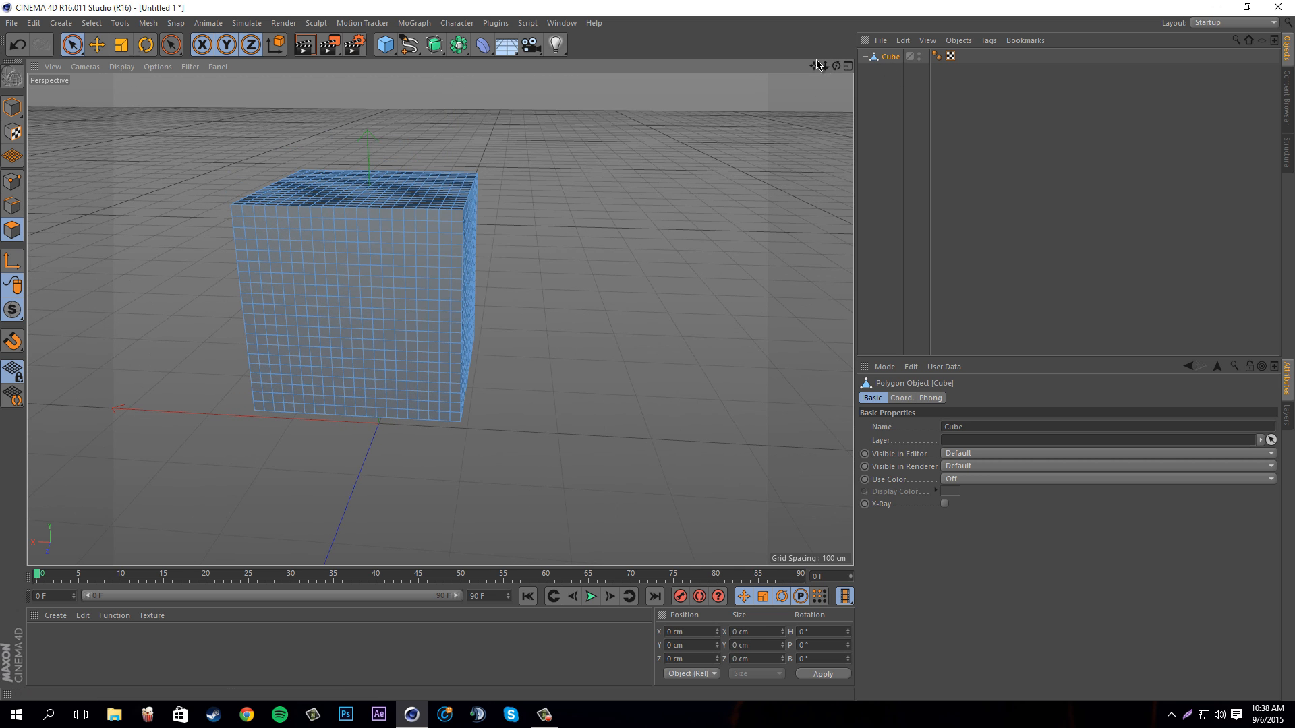
Try selecting a few polygons along the top row of the cube's front face, undoing each selection
drag(649, 351, 691, 336)
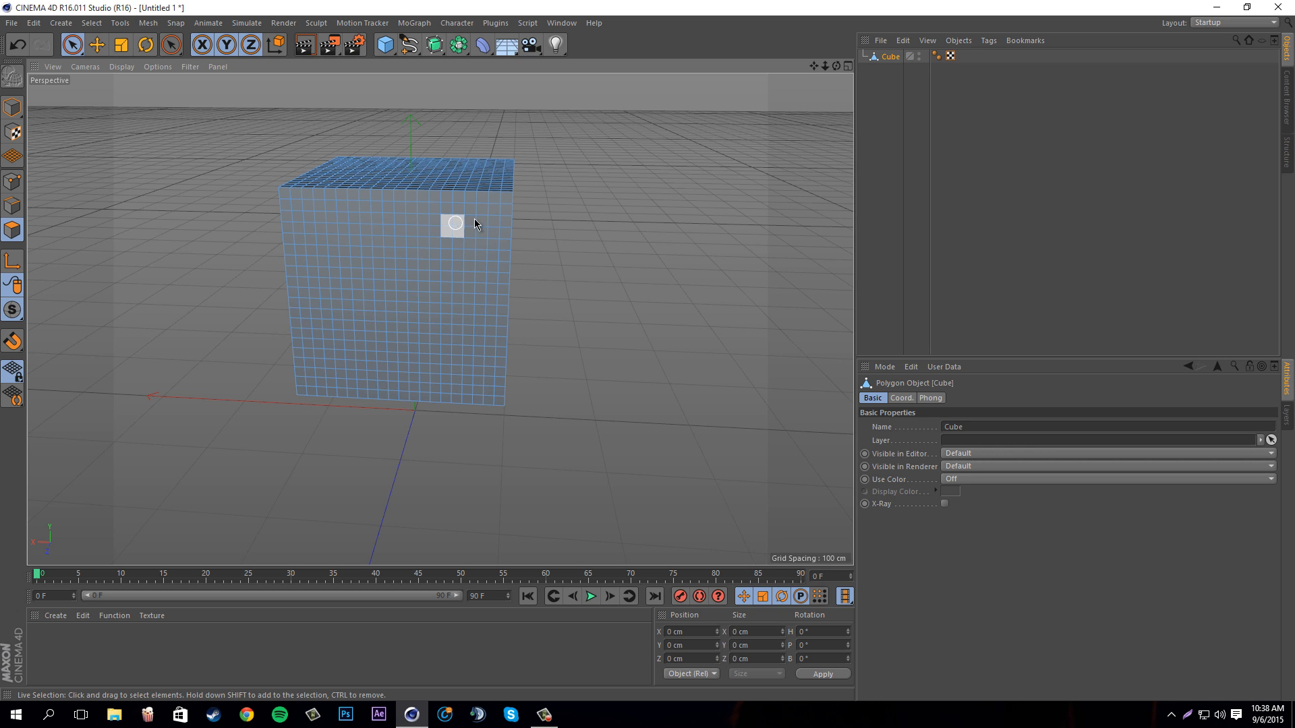
click(505, 200)
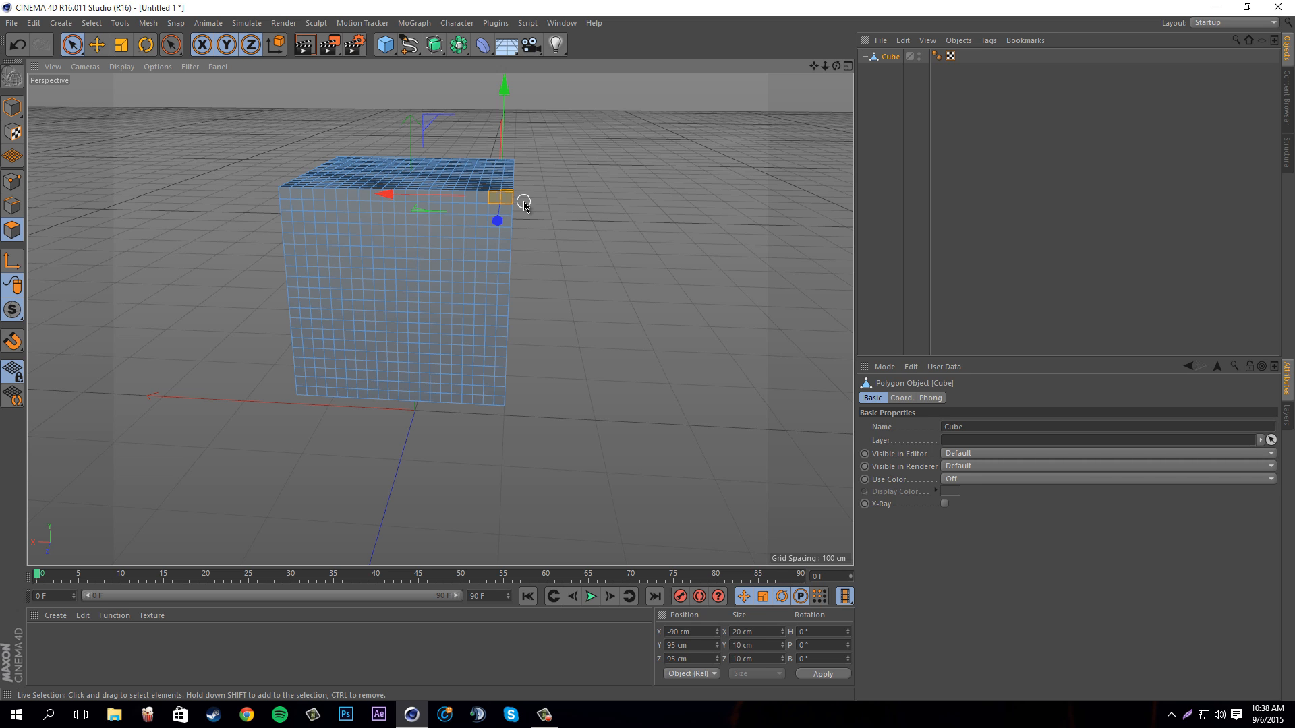
key(ctrl+z)
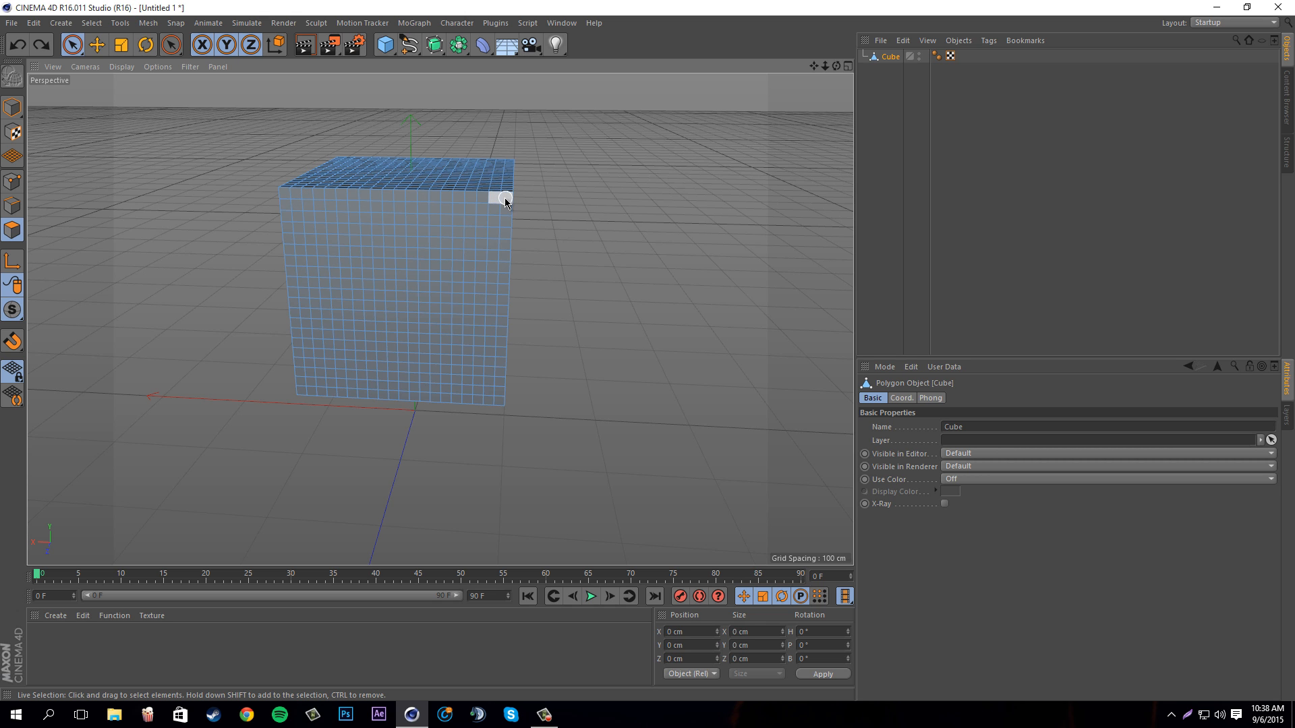
mouse_move(500, 196)
mouse_down()
mouse_move(449, 195)
mouse_move(474, 195)
mouse_up()
key(ctrl+z)
scroll(475, 199, up, 3)
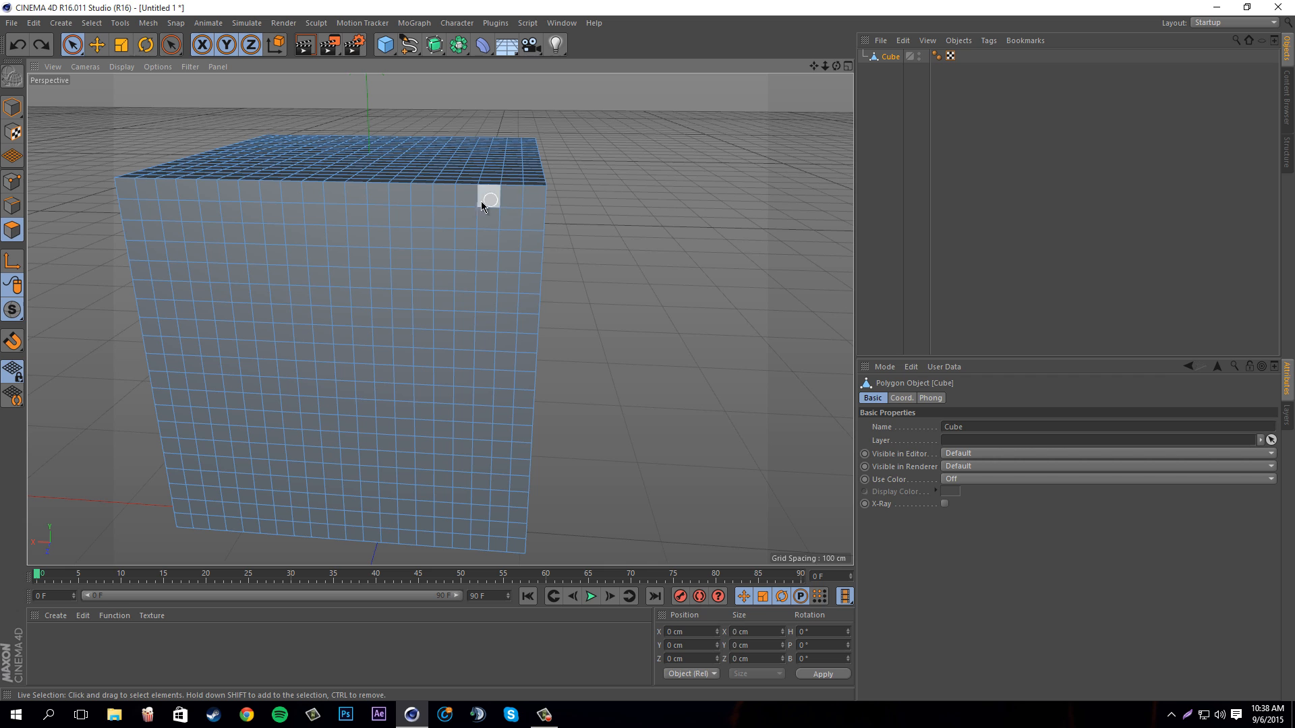
drag(379, 209, 422, 209)
key(ctrl+z)
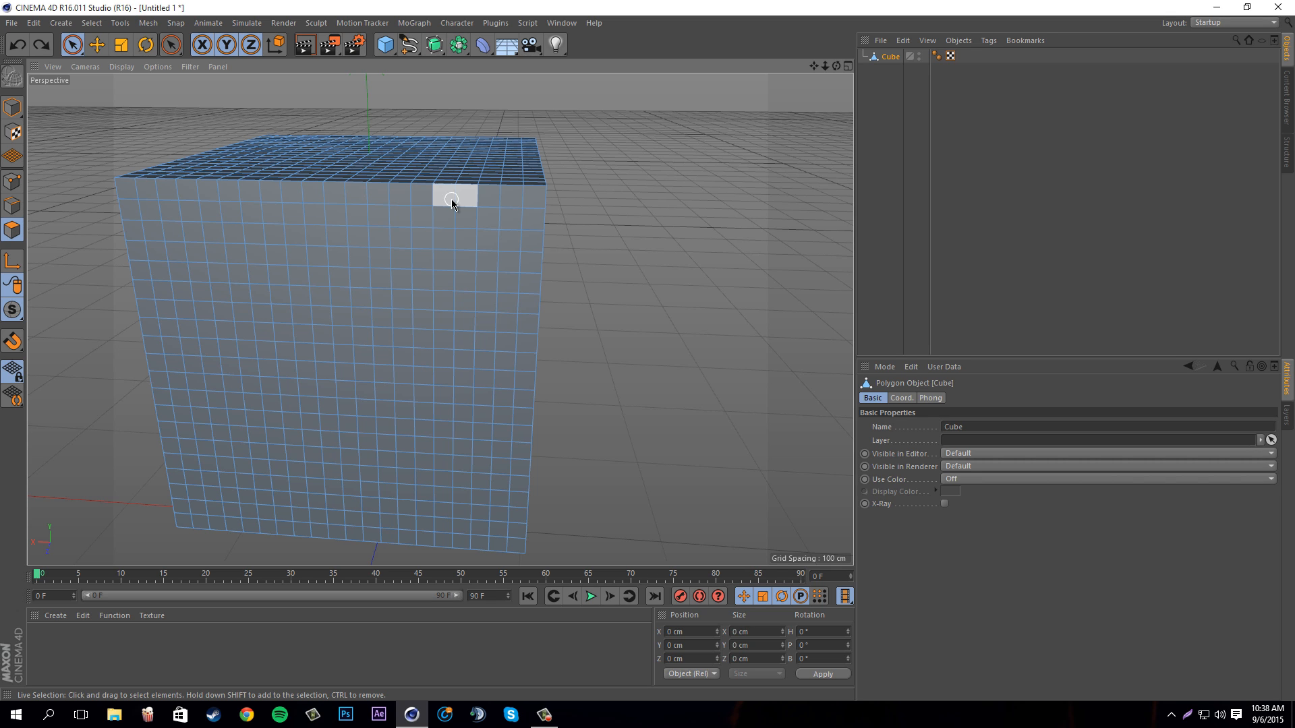
mouse_move(451, 200)
middle_down()
mouse_move(472, 201)
mouse_move(426, 201)
middle_up()
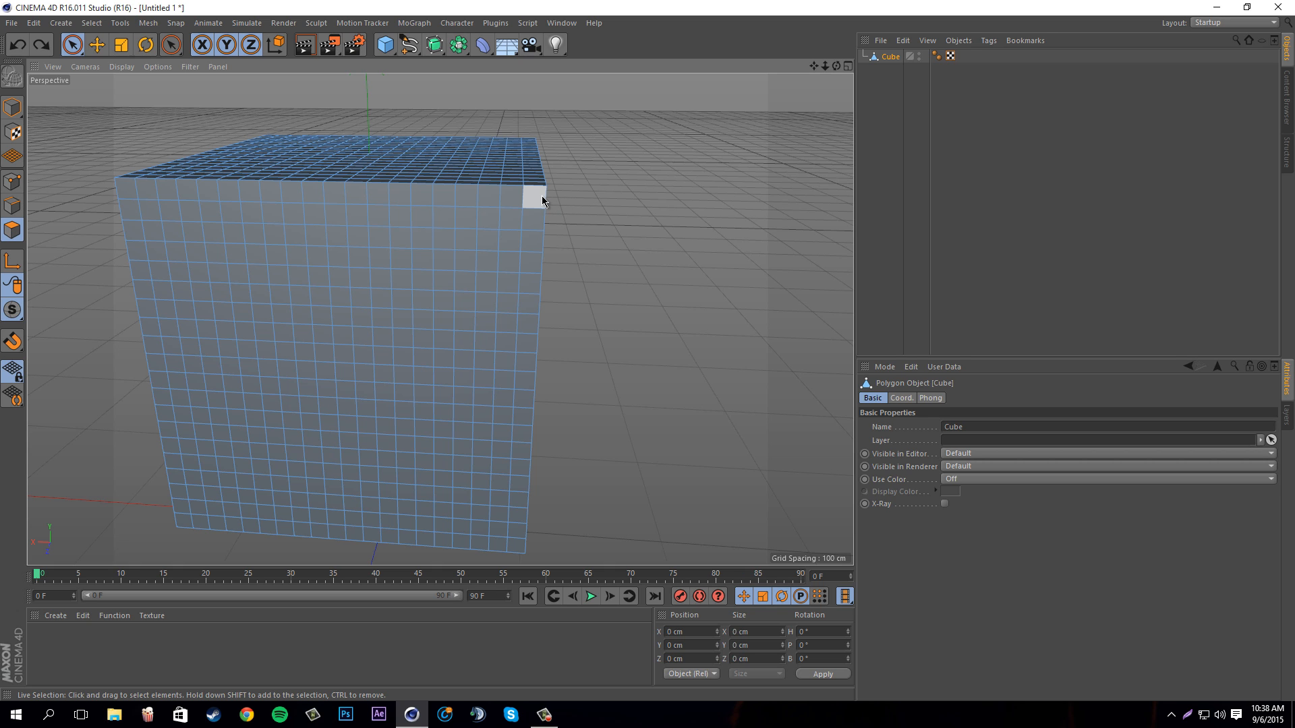
Select the entire top row of polygons across the cube's front face
drag(542, 200, 139, 190)
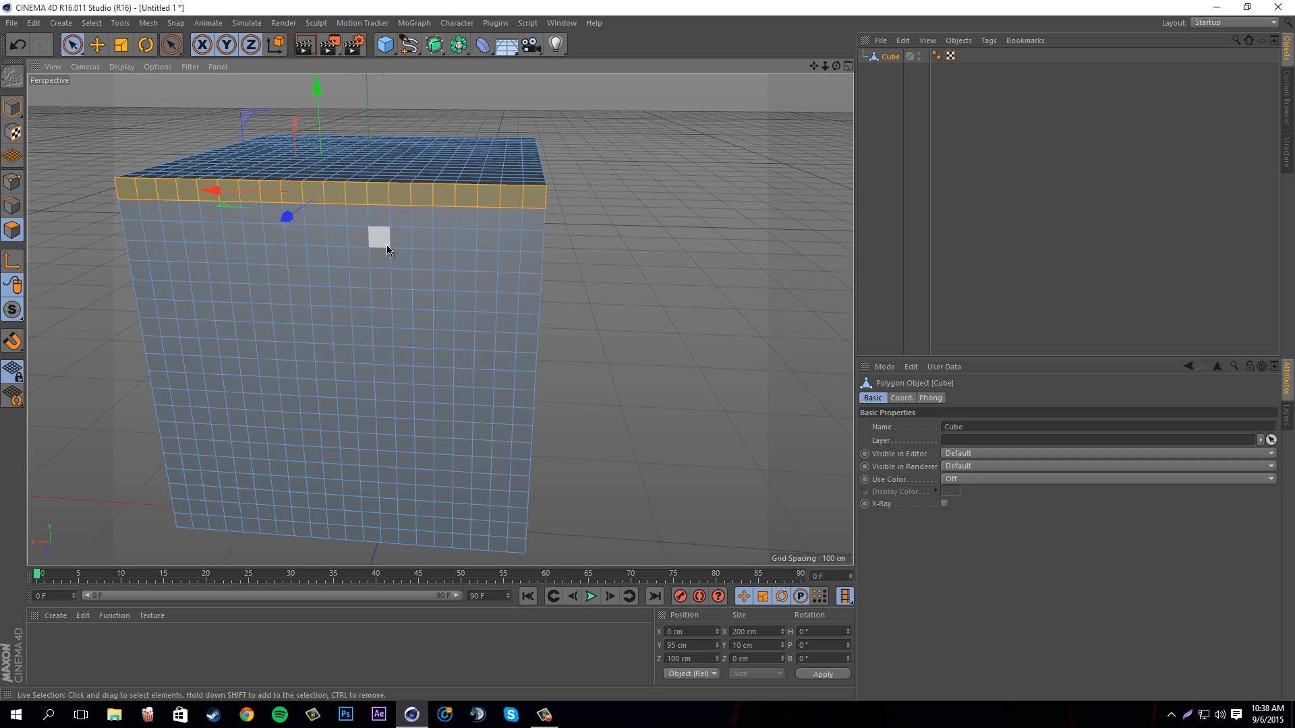
scroll(395, 229, down, 2)
drag(814, 67, 894, 57)
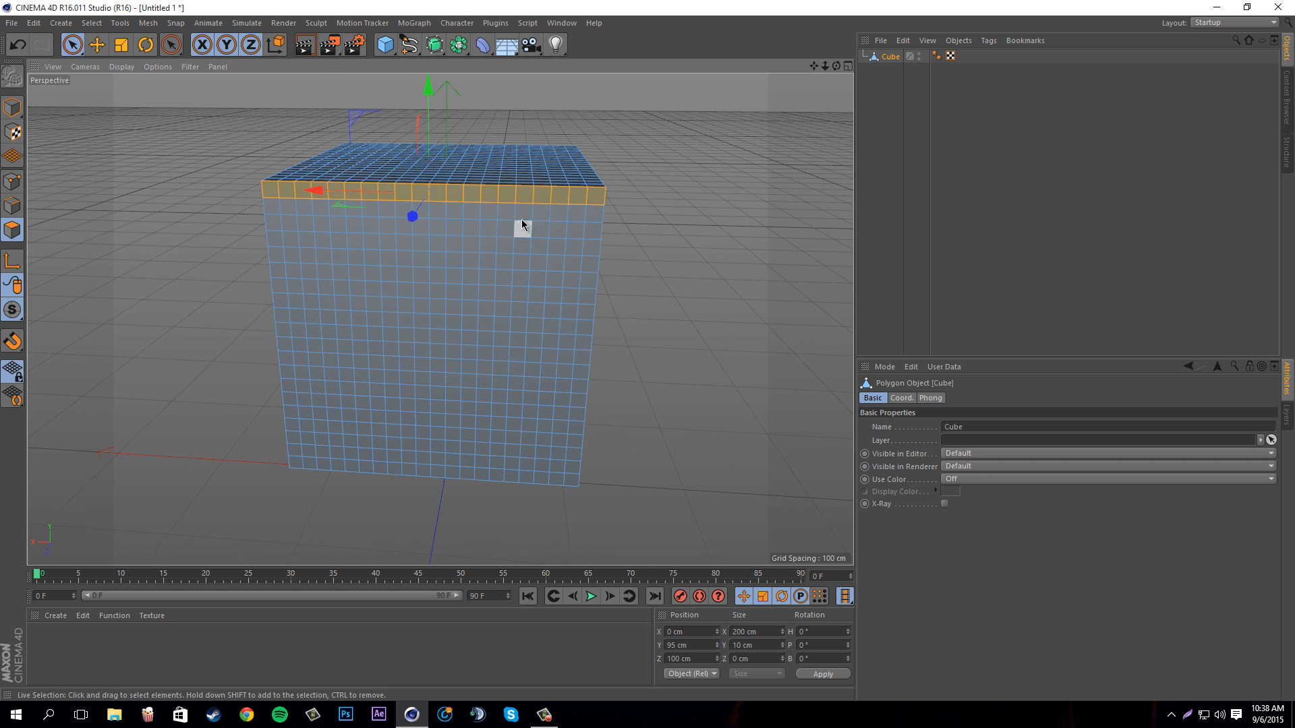
Try pulling the selected top row of polygons outward along Z to about 184 cm, and undo the move
drag(408, 220, 356, 238)
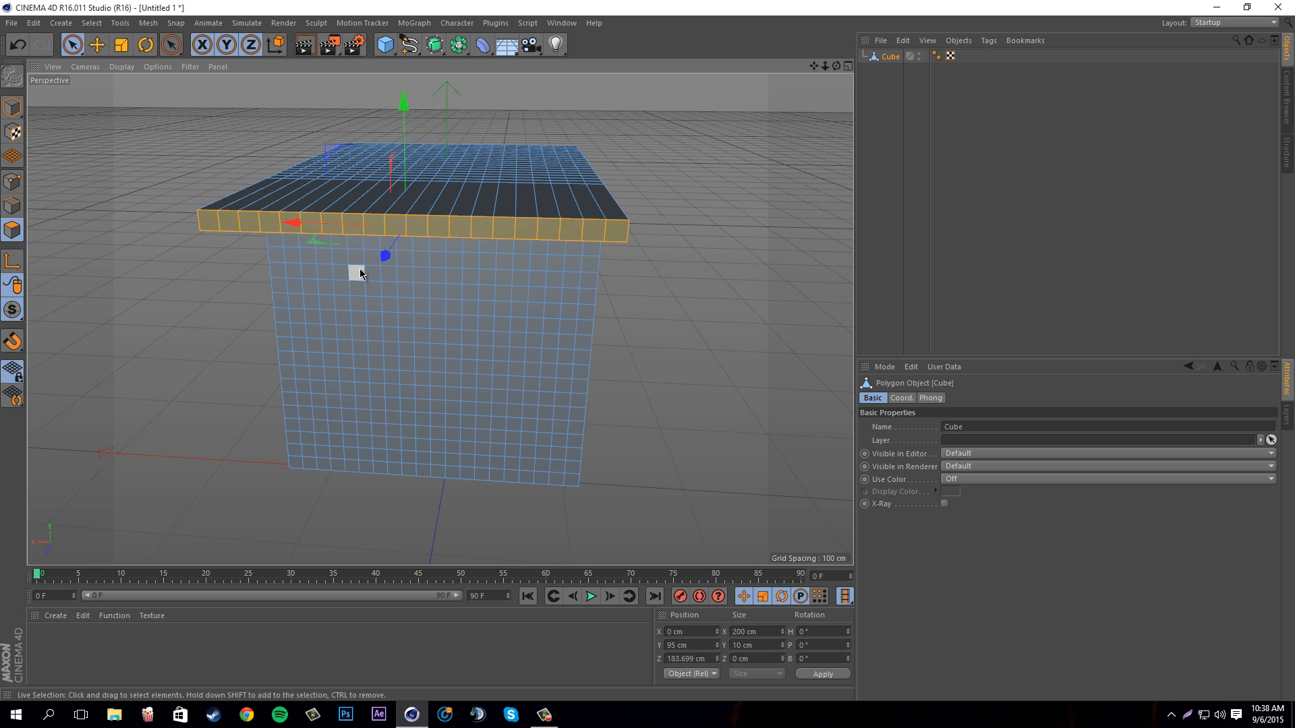
key(ctrl+z)
drag(836, 71, 440, 317)
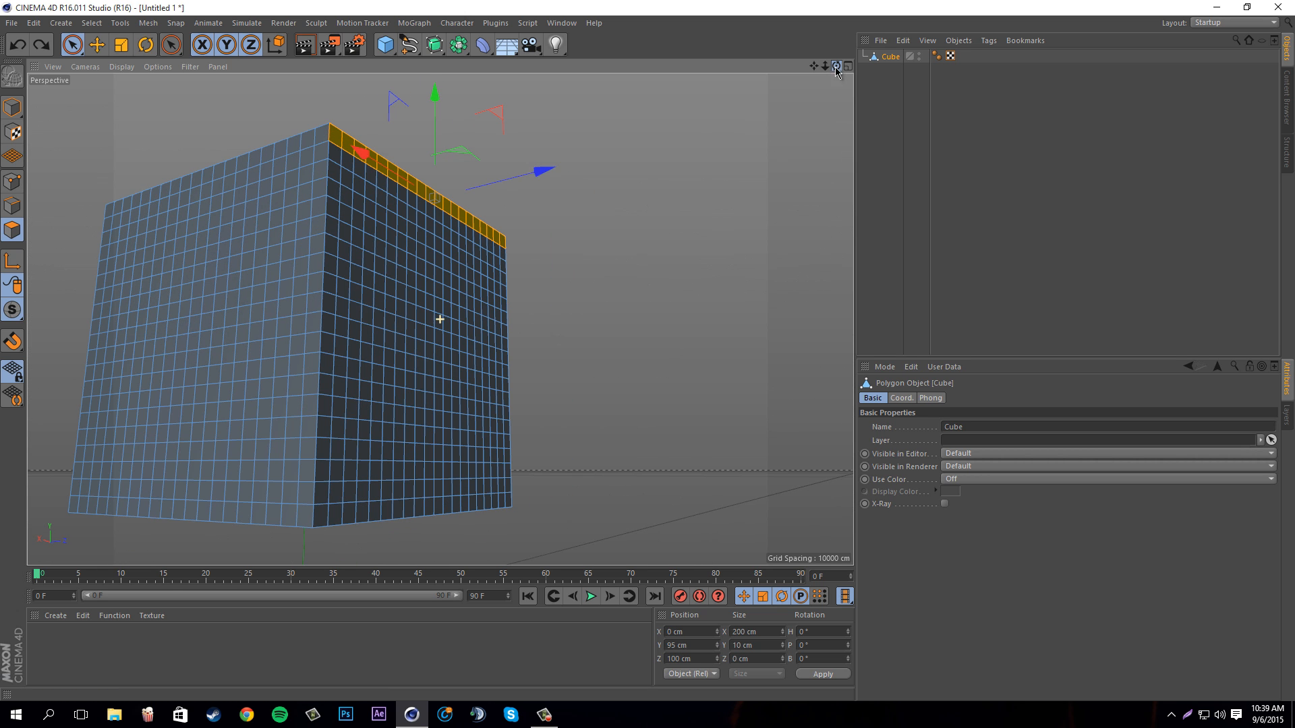
Try pulling the selected top row of front-face polygons outward along Z by about 52 cm, and undo the move
drag(542, 178, 622, 163)
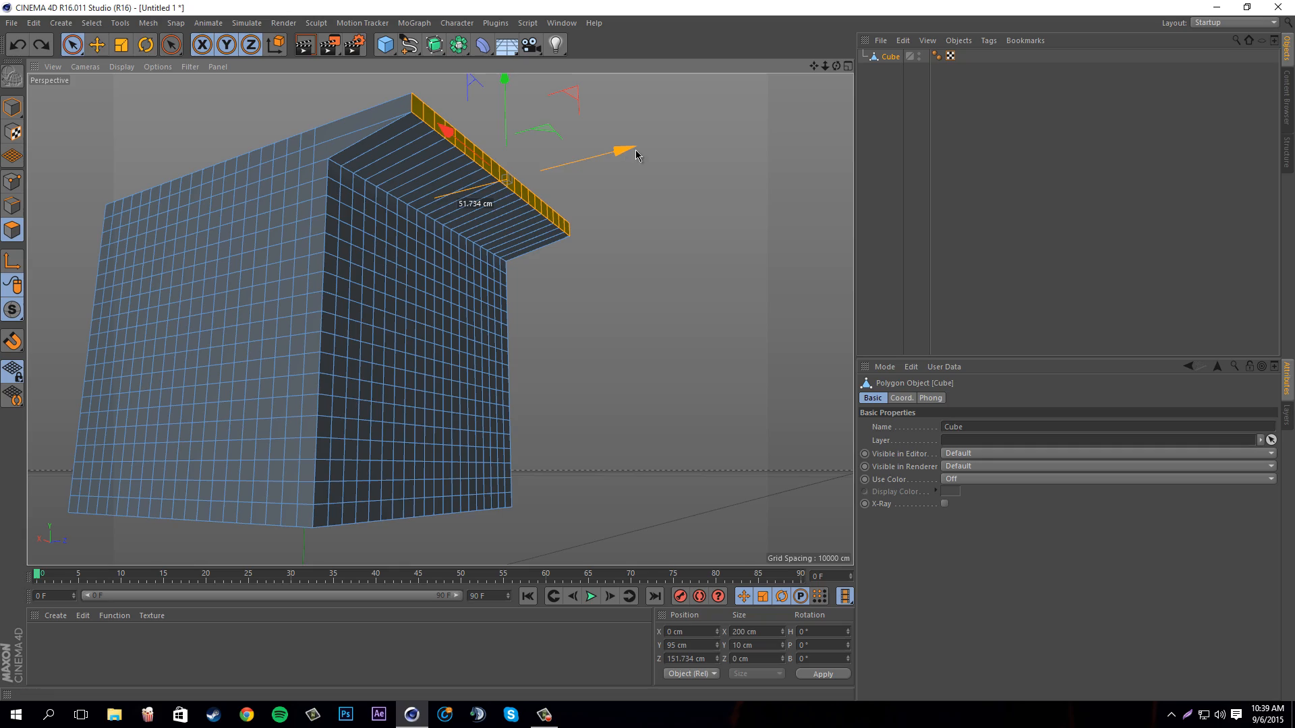
drag(836, 66, 648, 356)
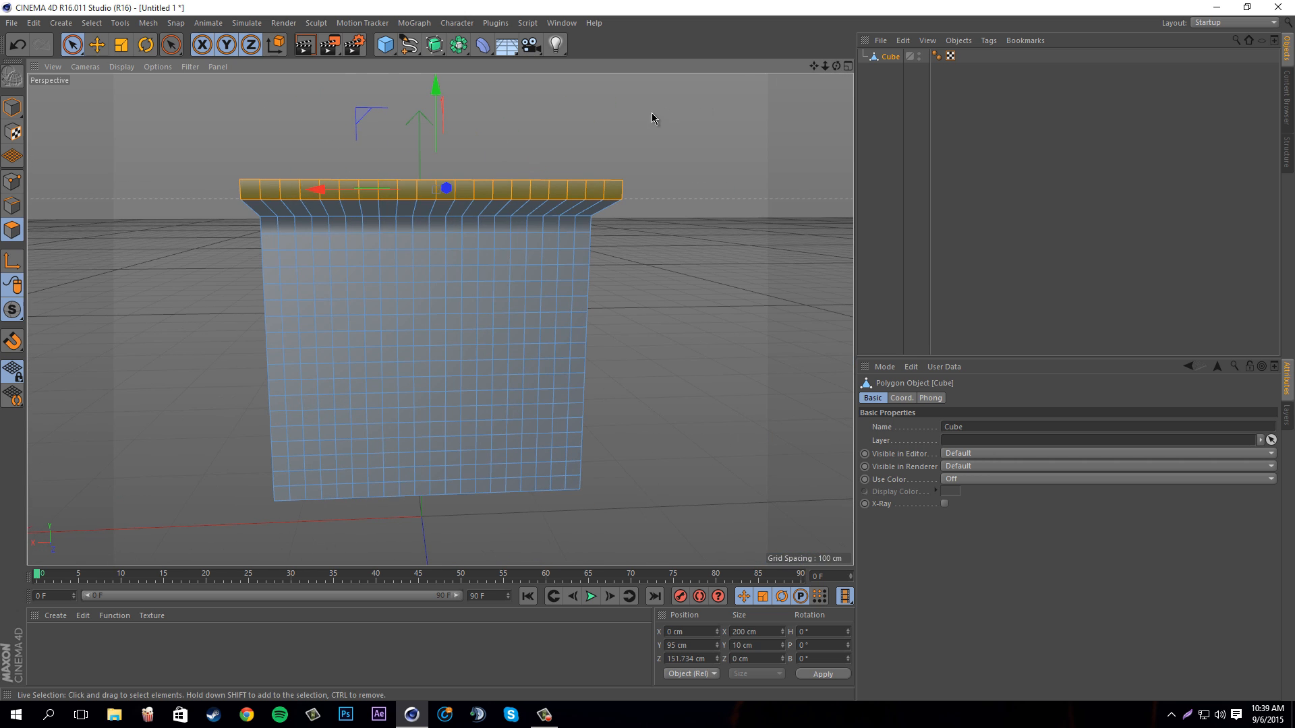
key(ctrl+z)
drag(838, 69, 775, 116)
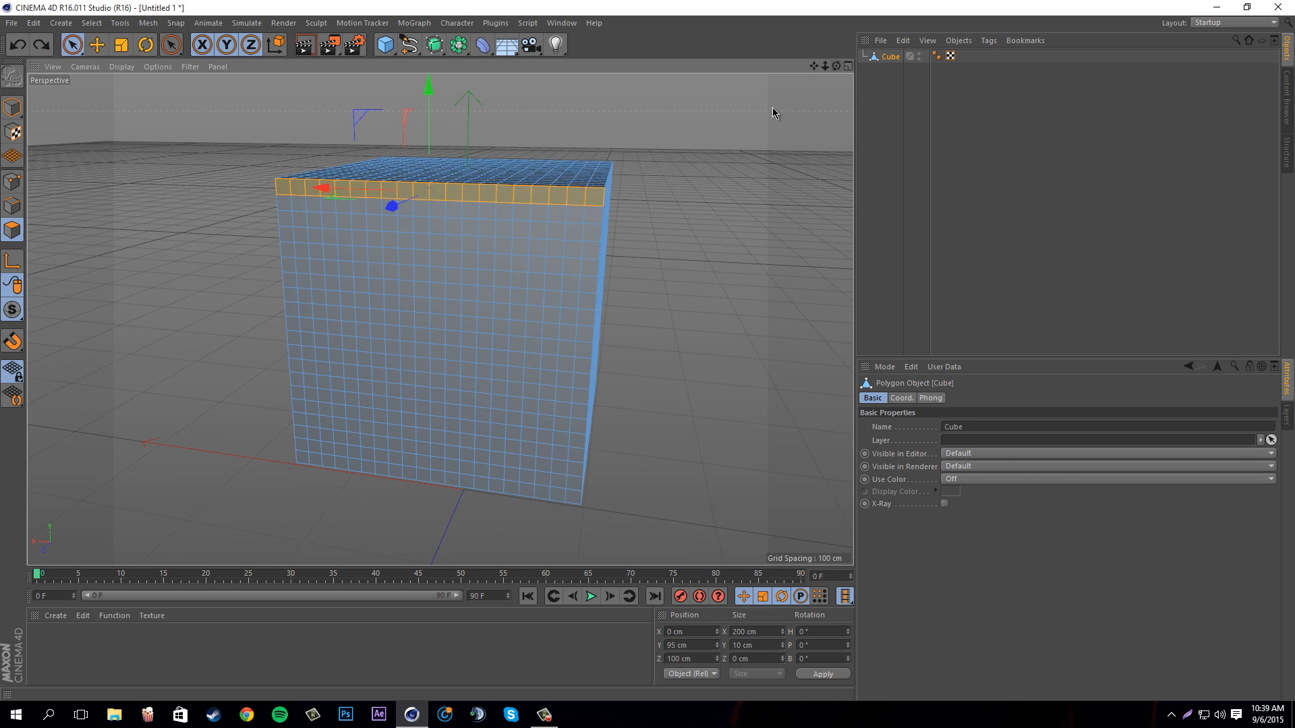
Try adding points inside polygons of the cube's top front row with the Create Point tool
right_click(486, 166)
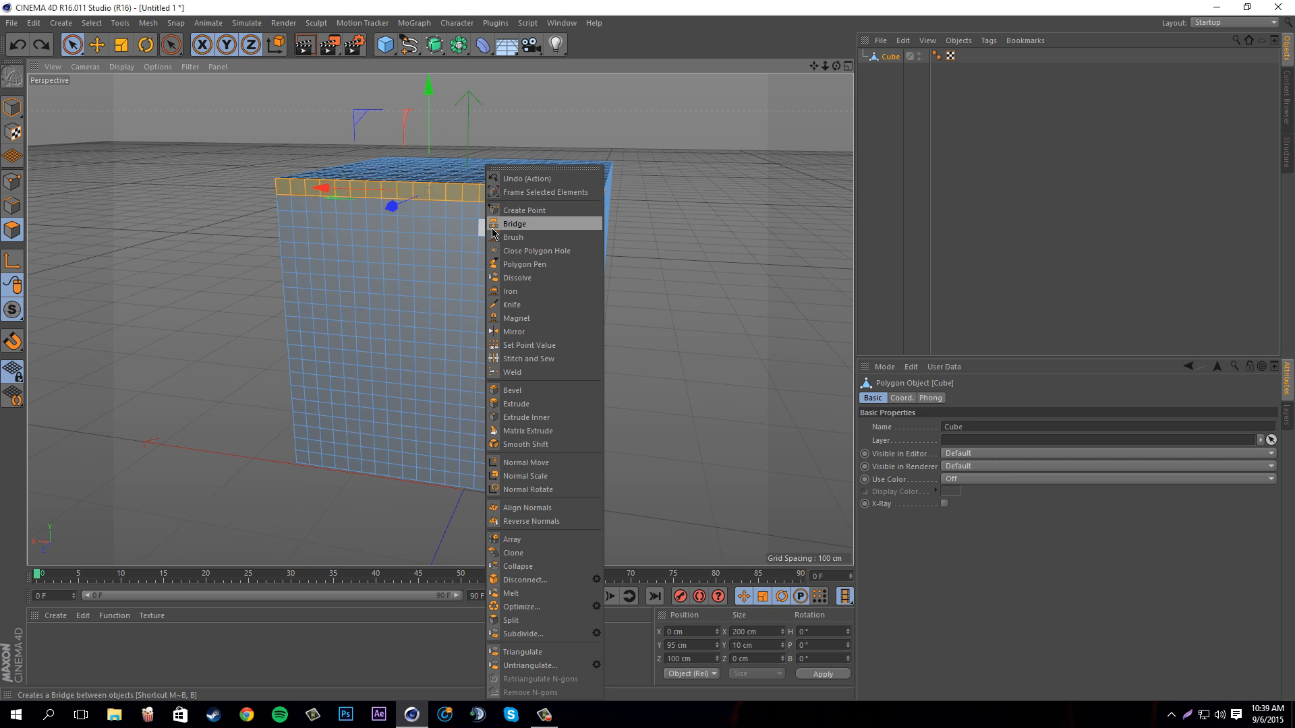
click(503, 210)
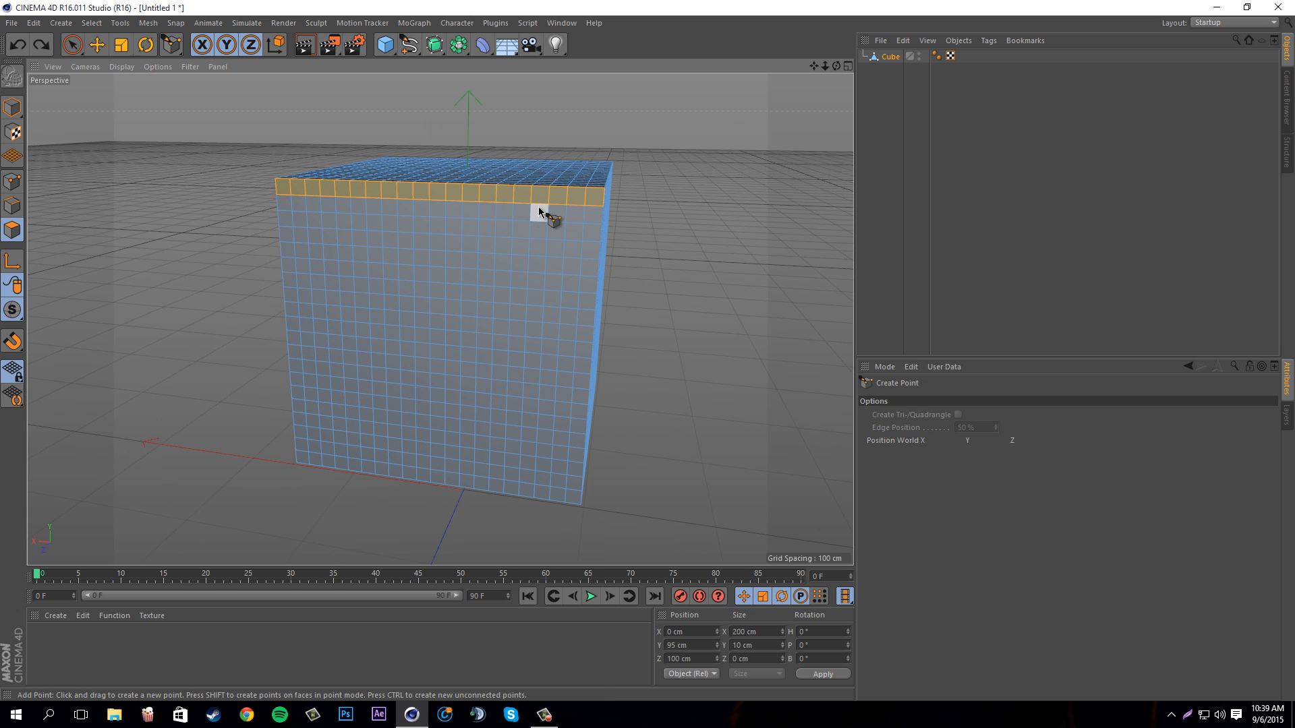
key(ctrl+z)
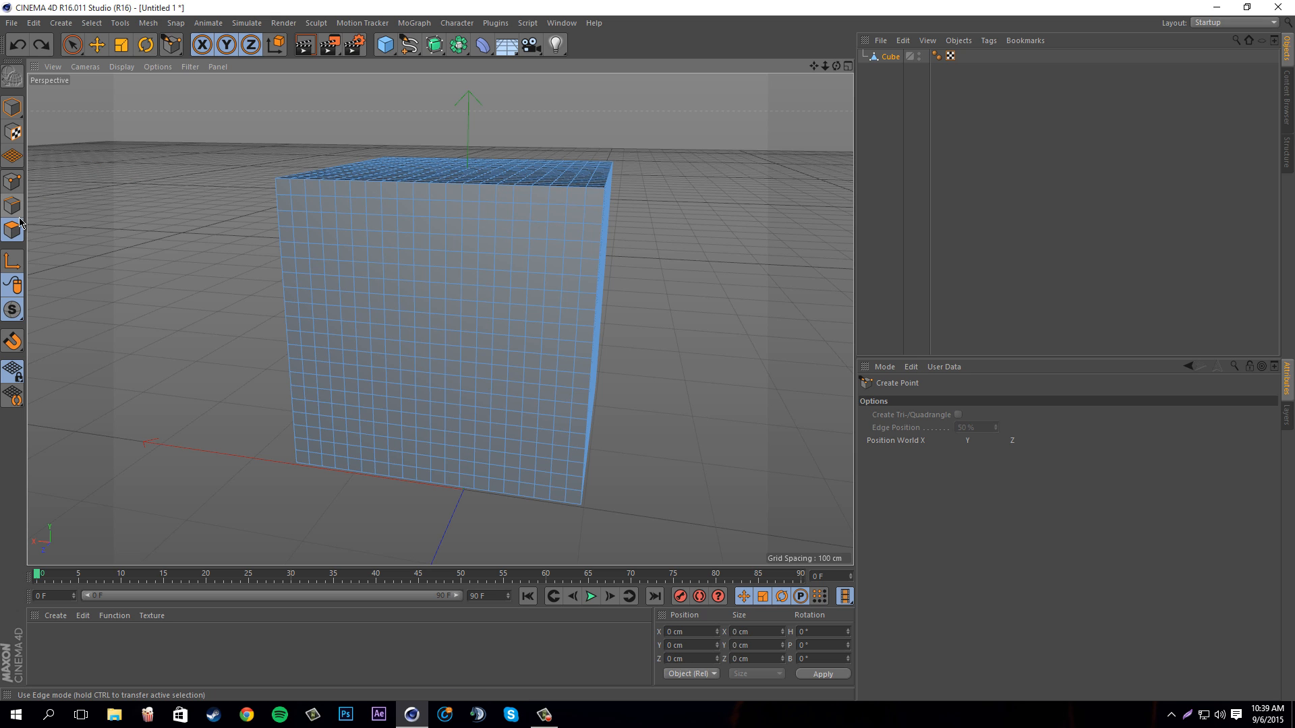
click(326, 190)
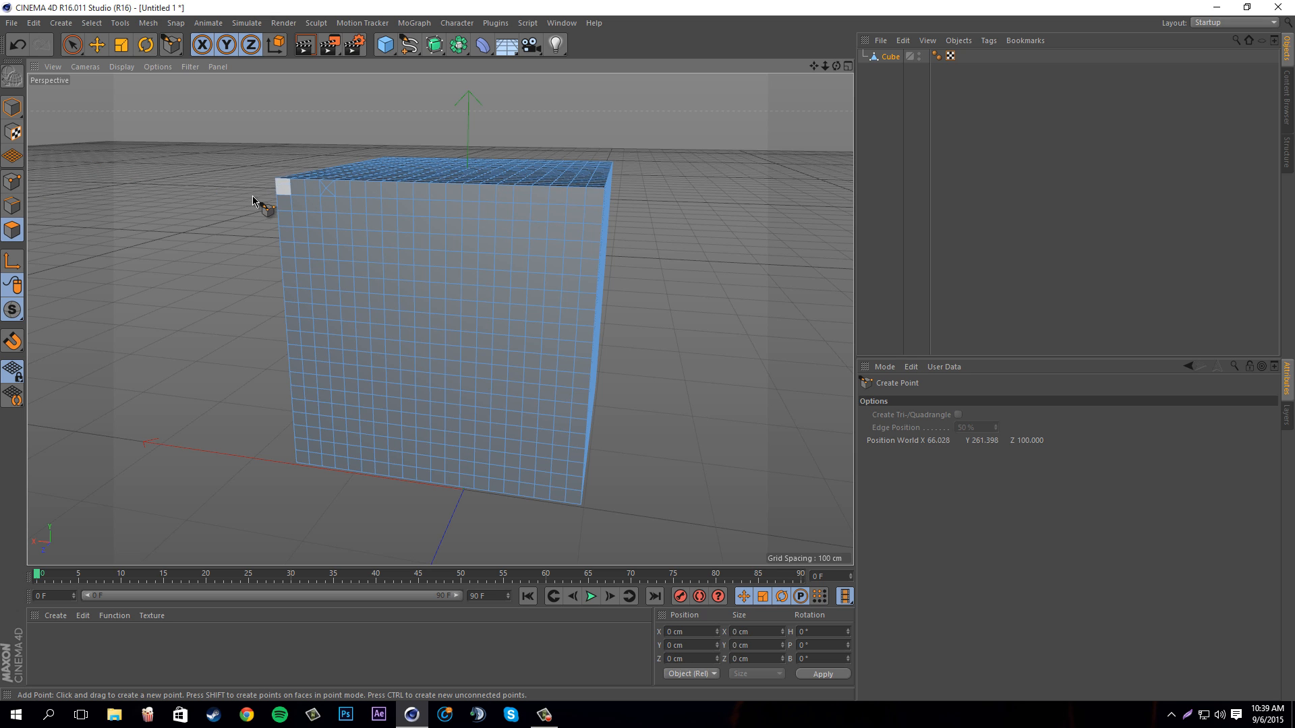
click(16, 103)
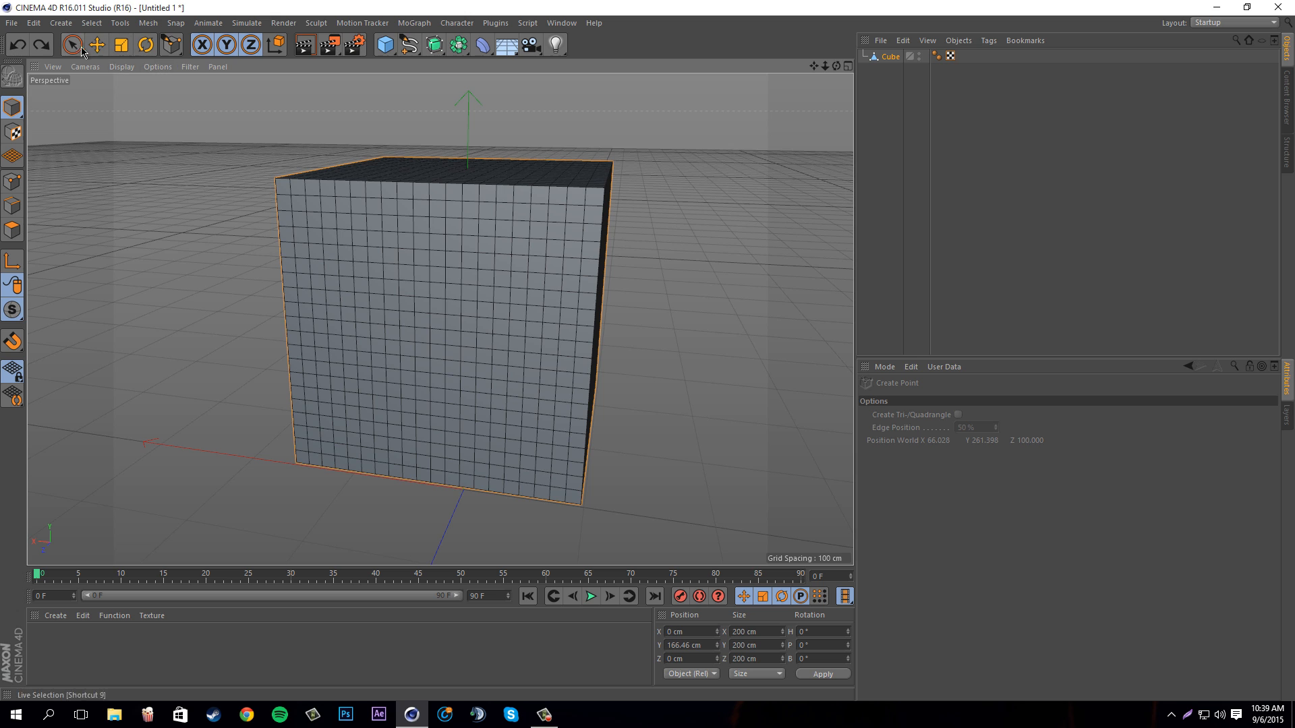
click(12, 230)
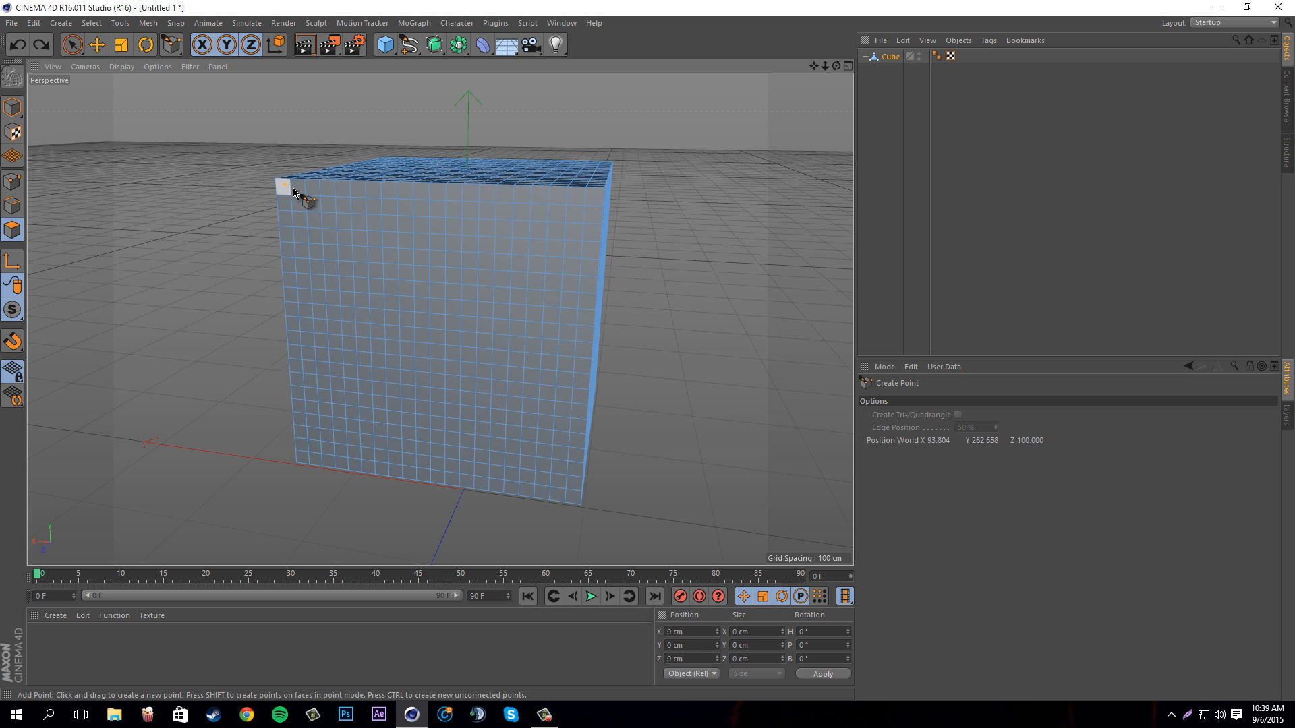
click(284, 185)
Try selecting polygons along the cube's top front row with Live Selection, and undo the selections and the added point
key(space)
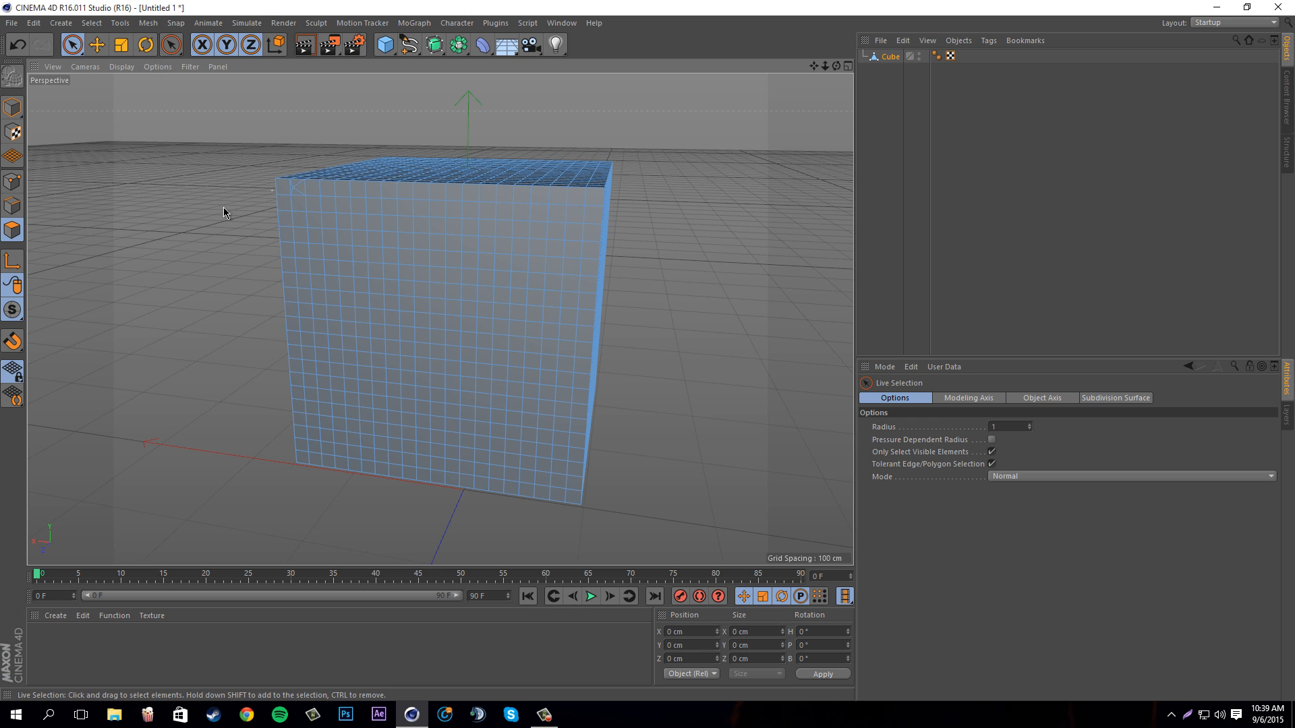
drag(287, 194, 338, 194)
drag(575, 200, 480, 197)
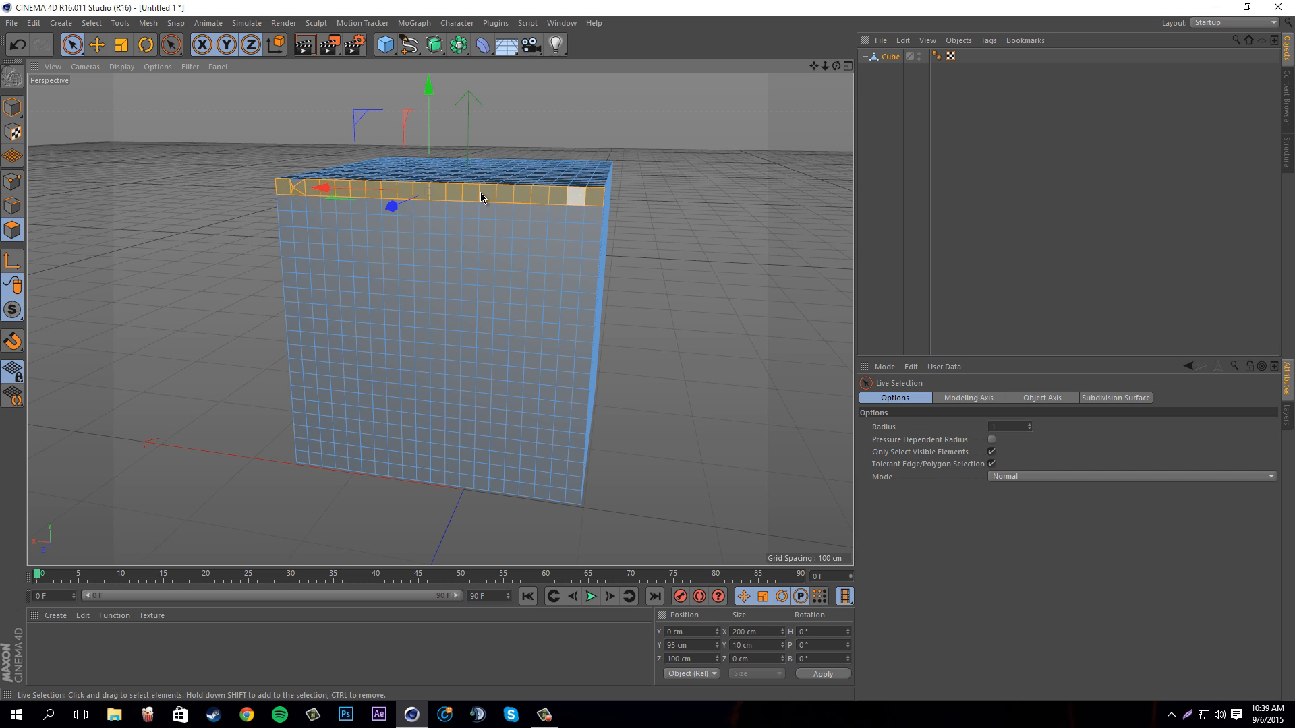
key(ctrl+z)
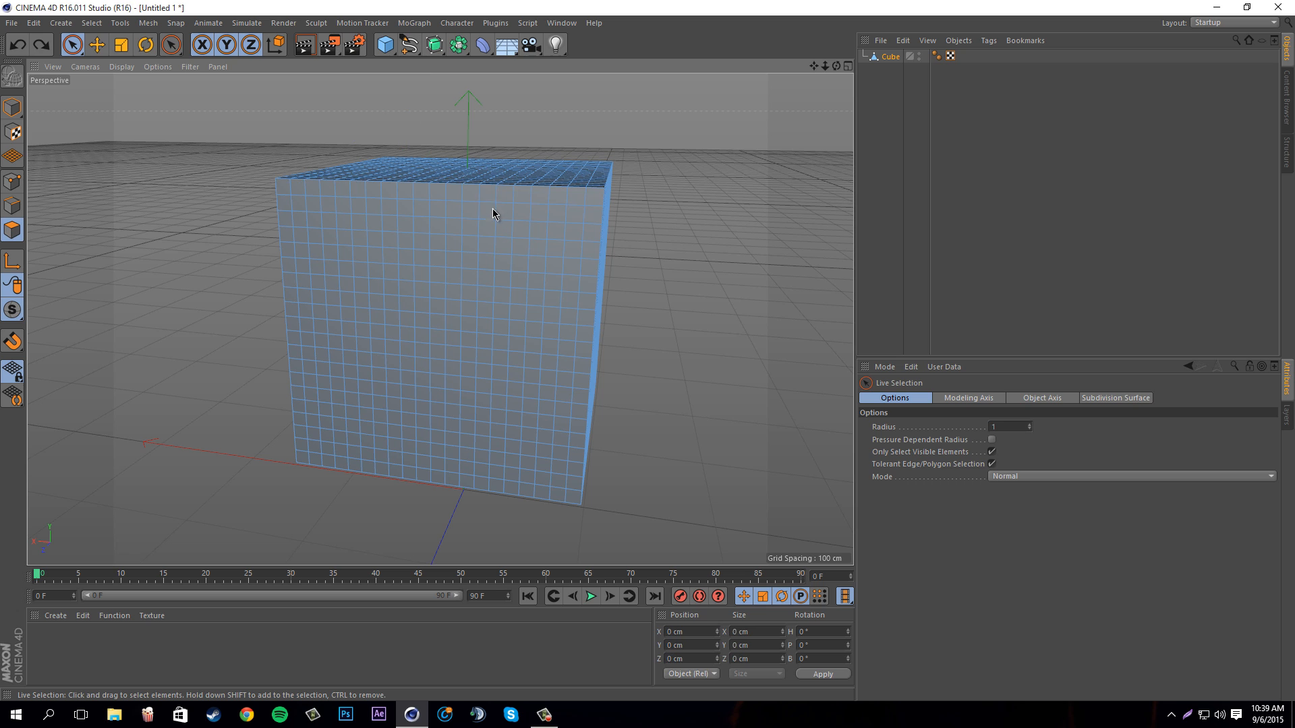
drag(464, 183, 464, 186)
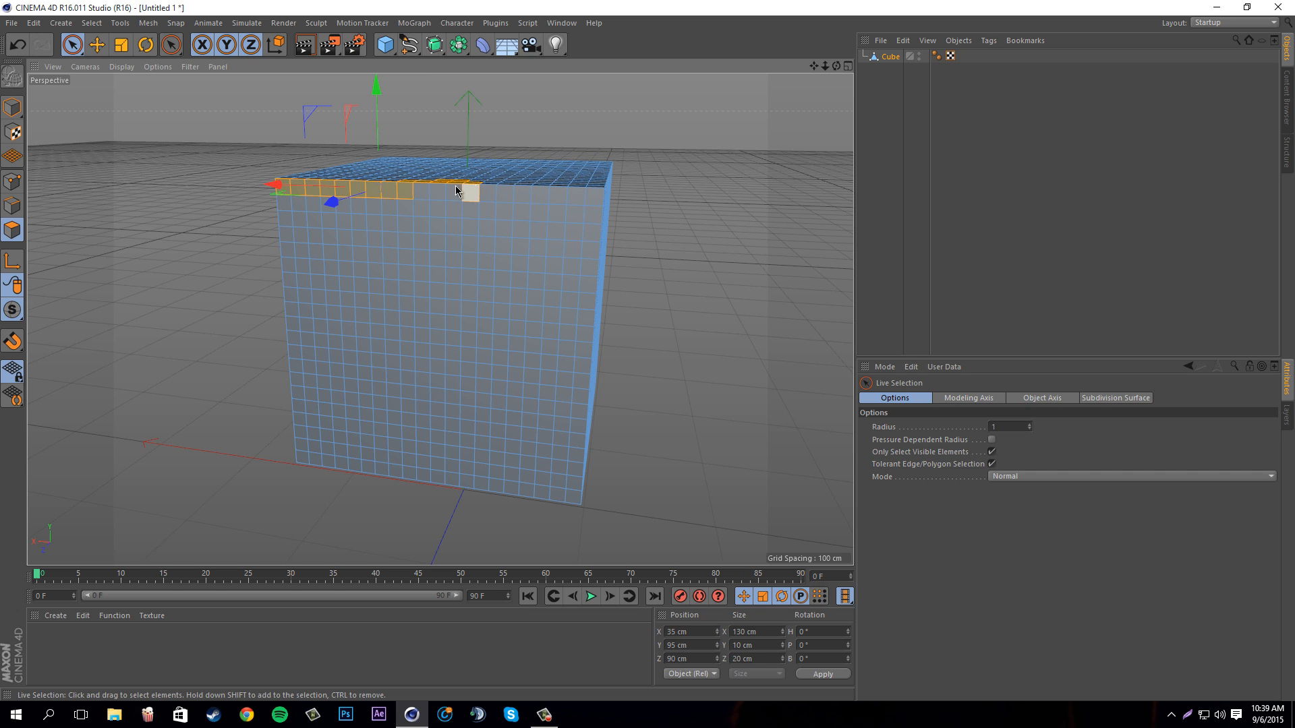
key(ctrl+z)
Select the entire top row of polygons across the cube's front face and extrude it with a 5 cm offset
drag(297, 193, 394, 195)
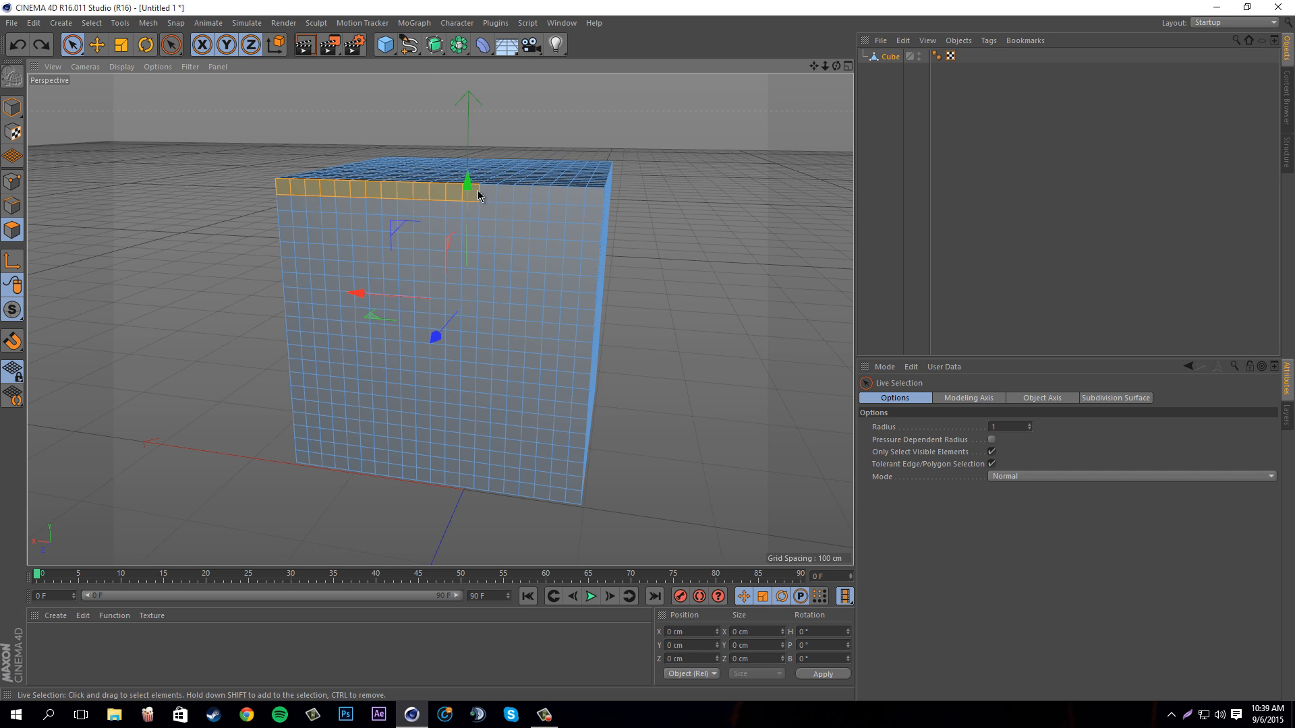
drag(593, 200, 469, 207)
right_click(465, 210)
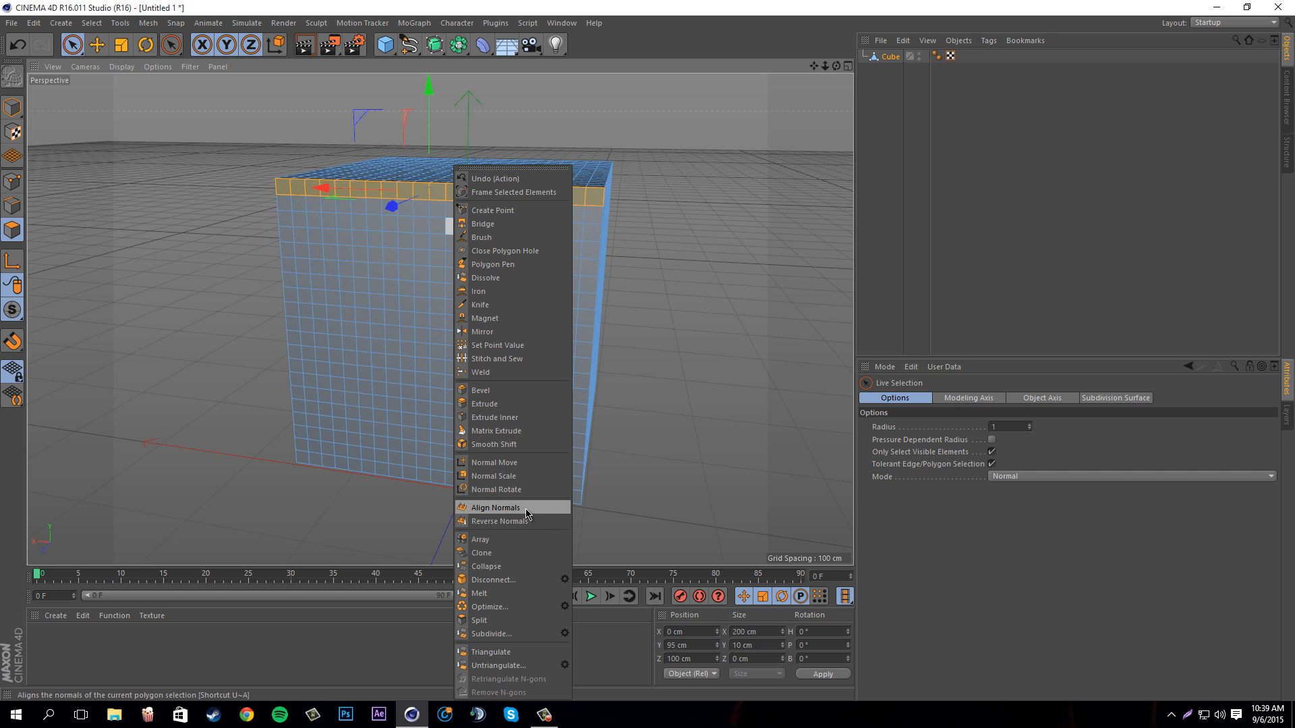
click(513, 406)
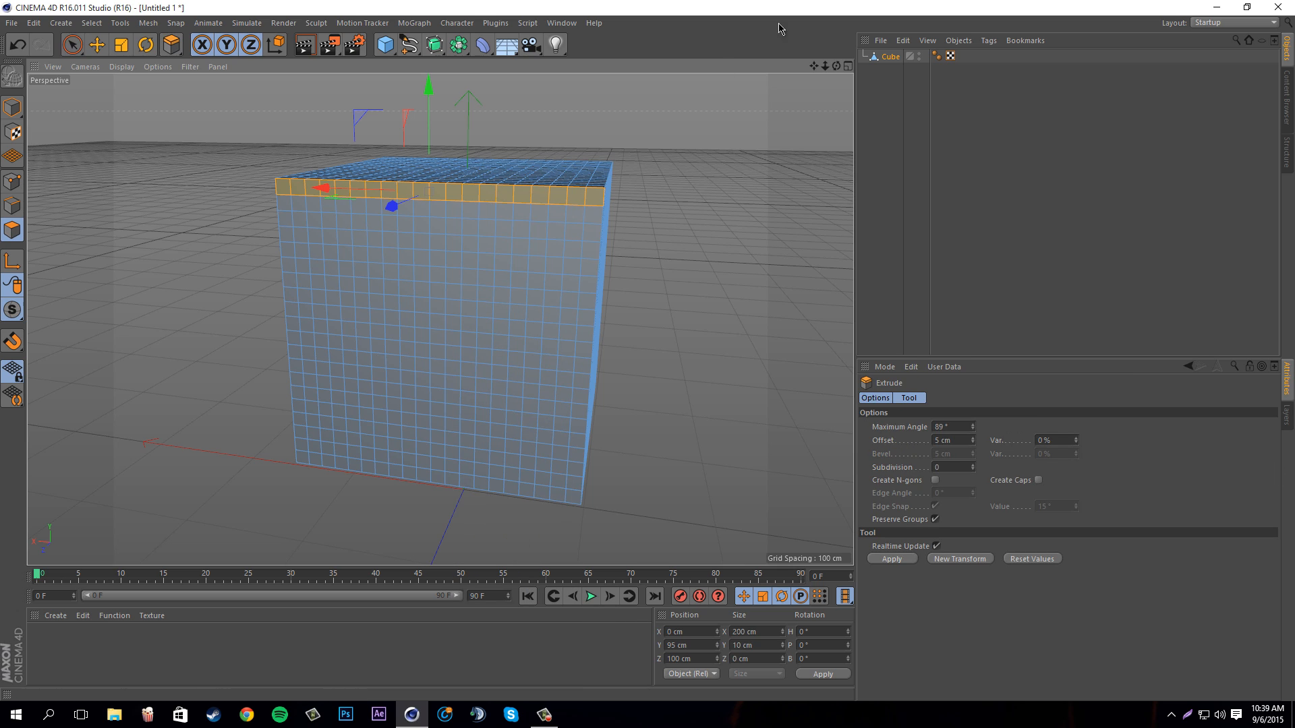
drag(835, 68, 652, 357)
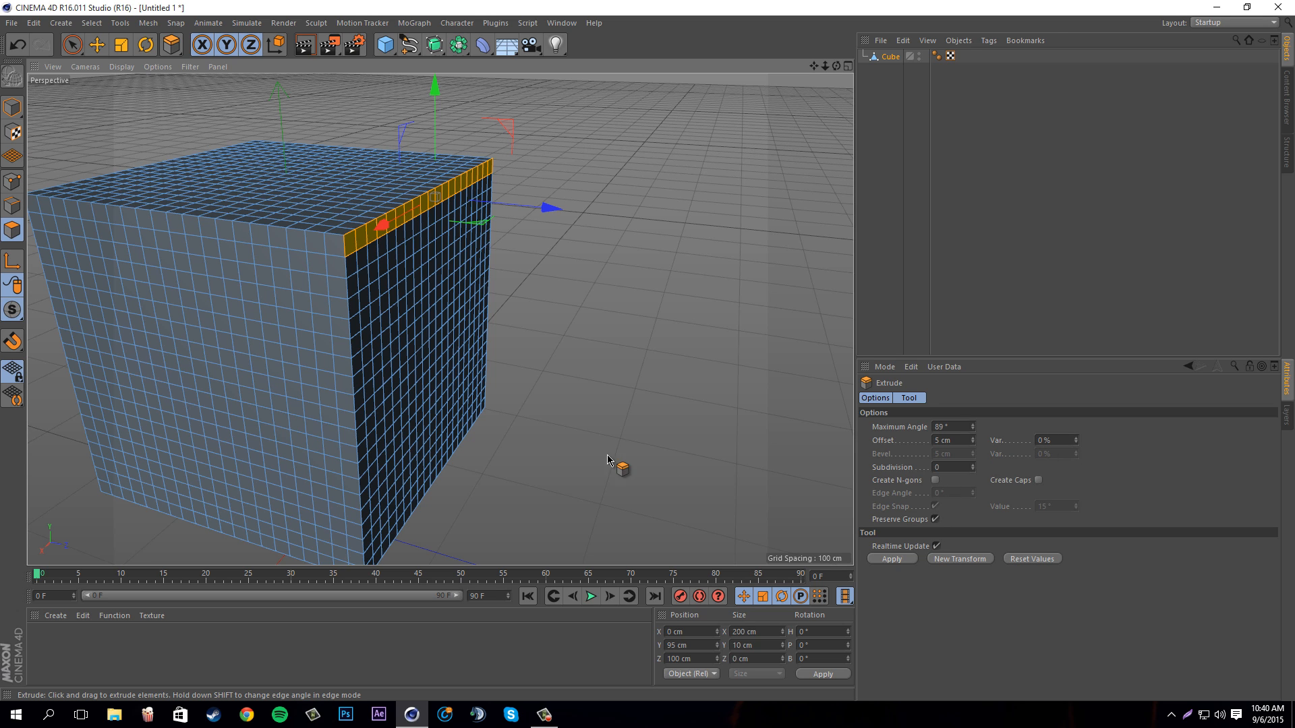
click(885, 559)
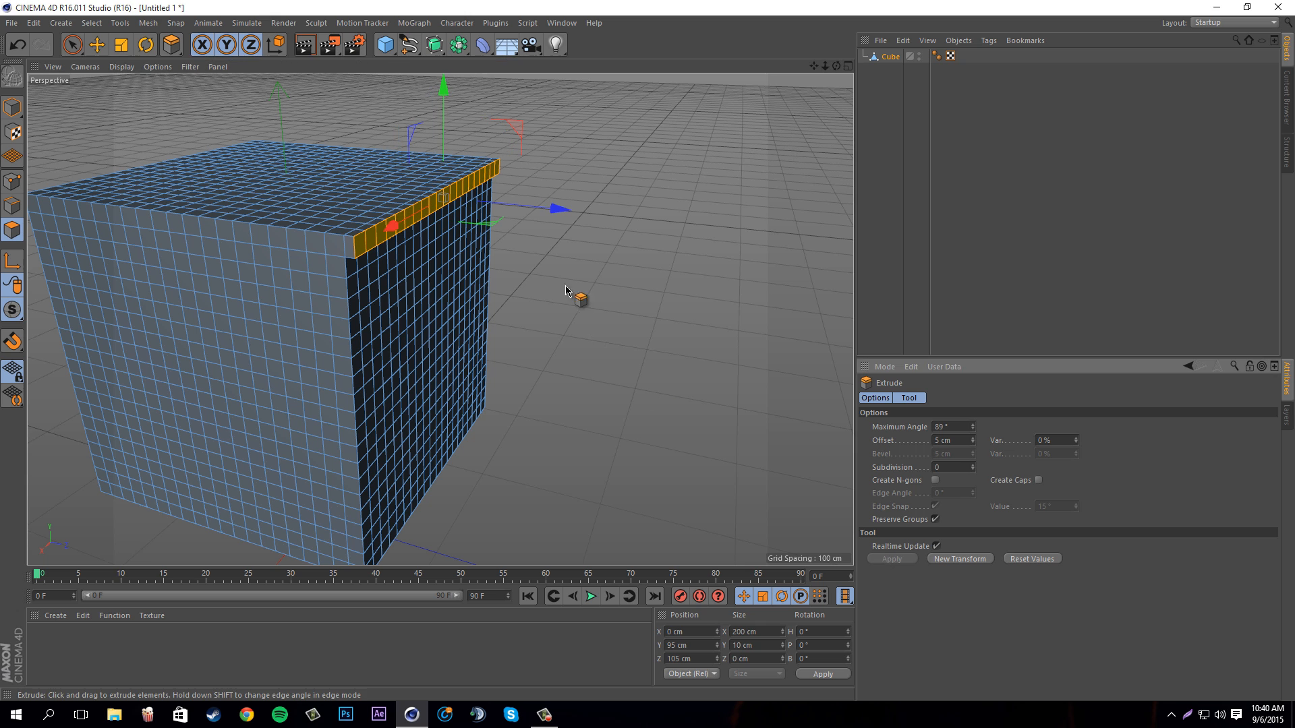
Pull the extruded polygon row outward along Z to about 145 cm to form an overhang
drag(606, 222, 633, 196)
alt+drag(648, 356, 648, 356)
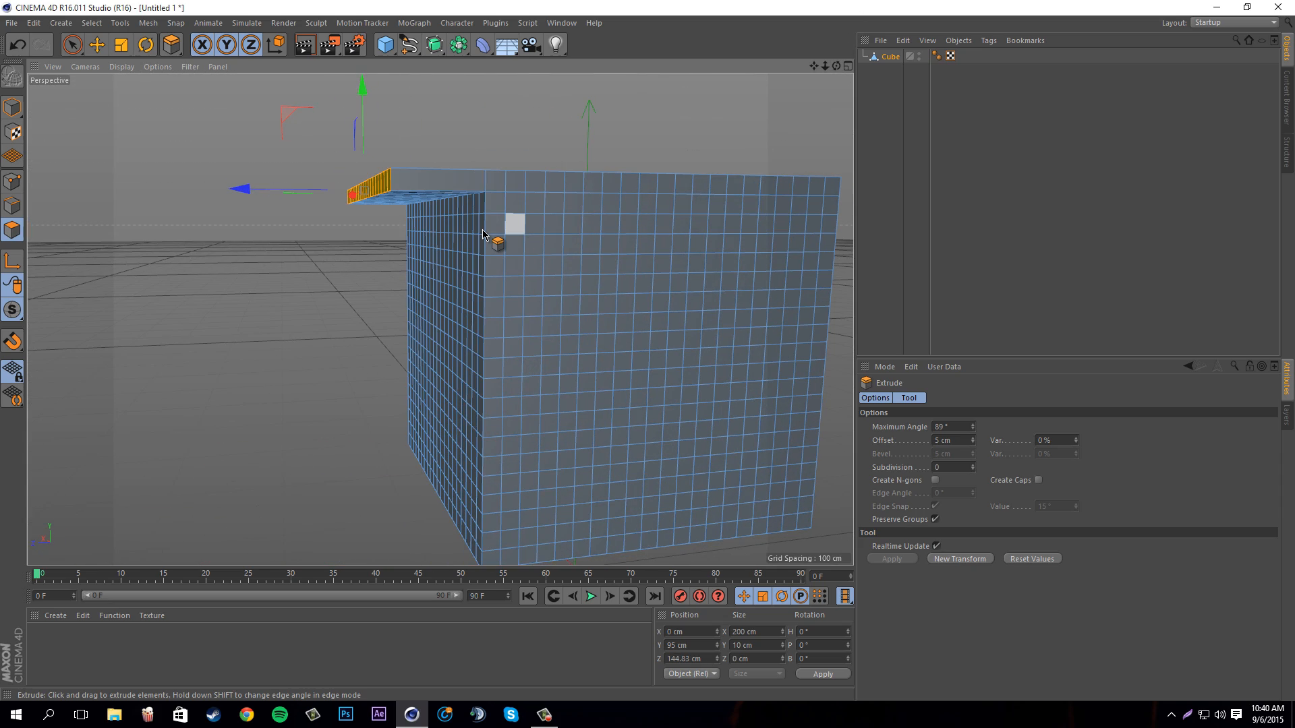
alt+drag(651, 356, 649, 351)
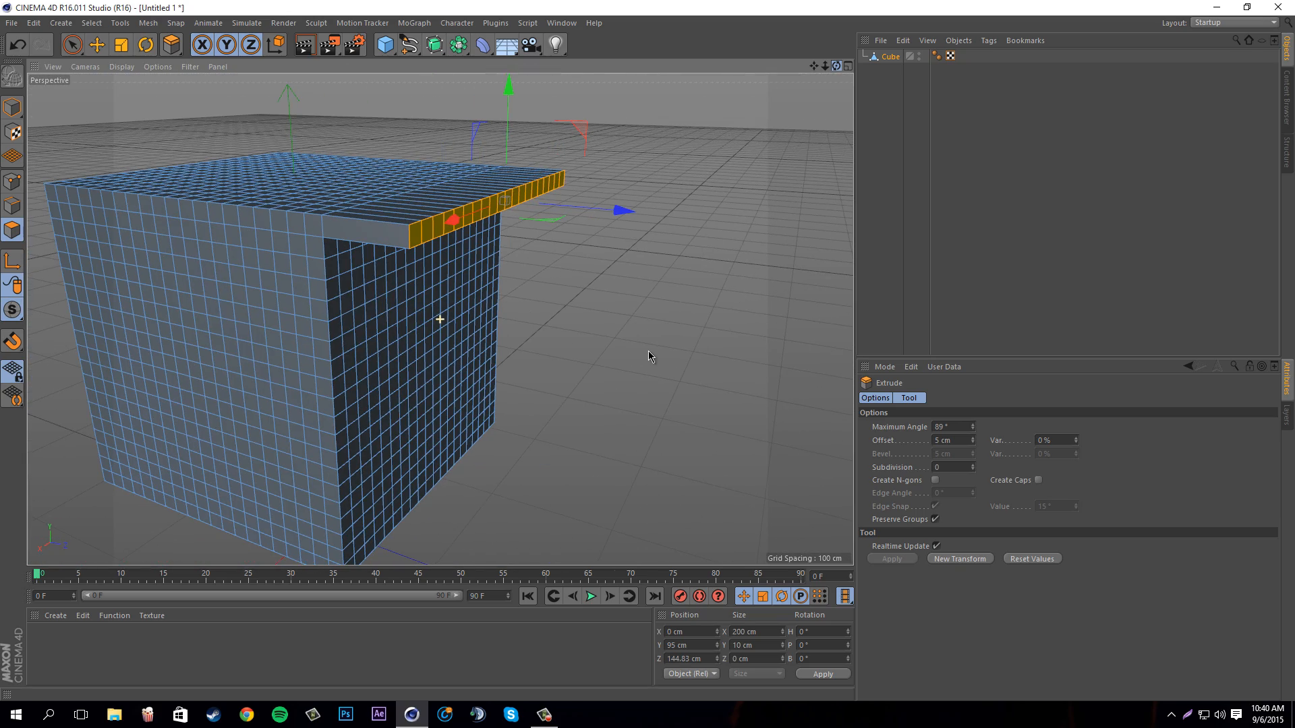
Inset the end polygons of the overhang with Extrude Inner using an offset of about 2.9 cm
right_click(536, 236)
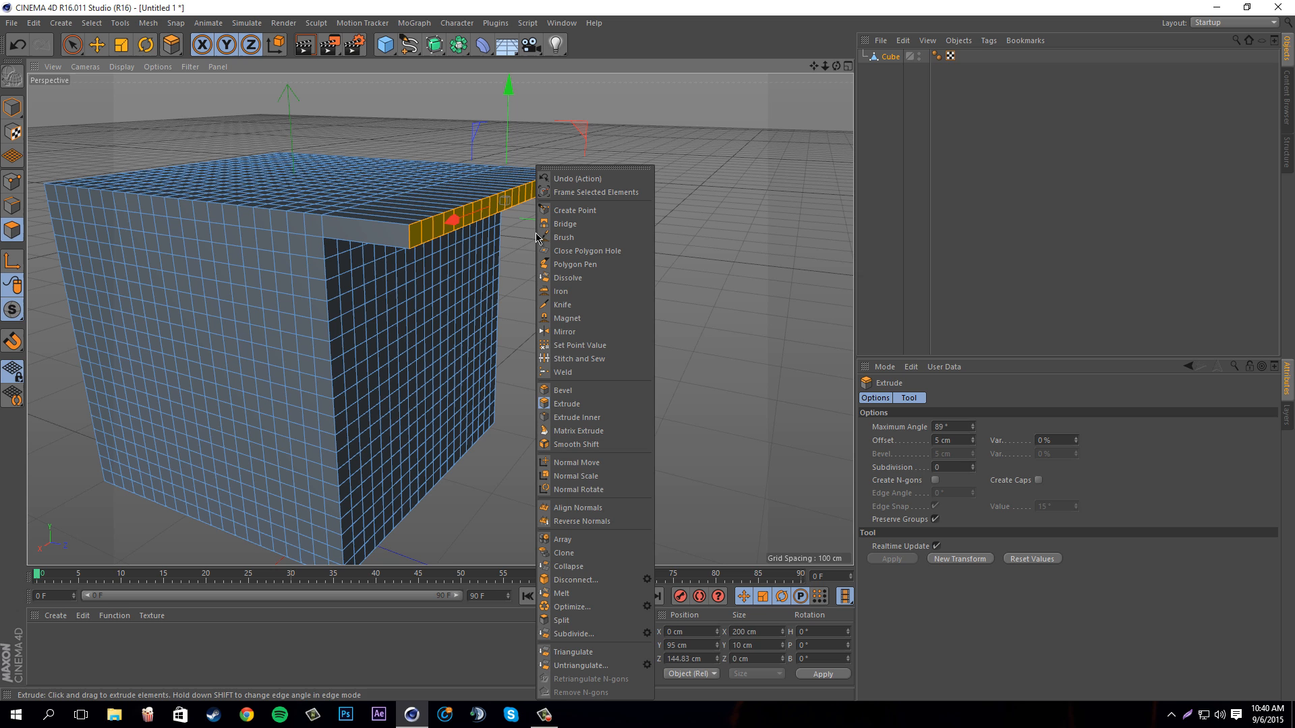
click(599, 421)
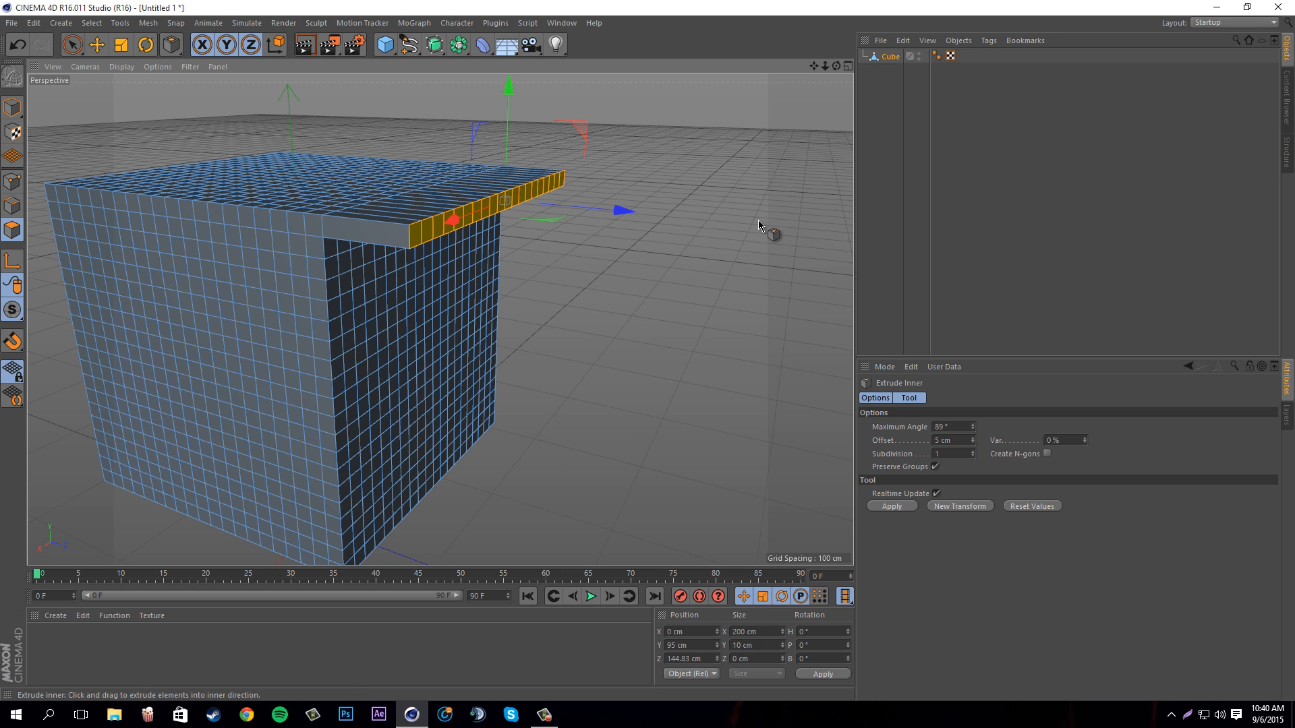
drag(647, 352, 647, 351)
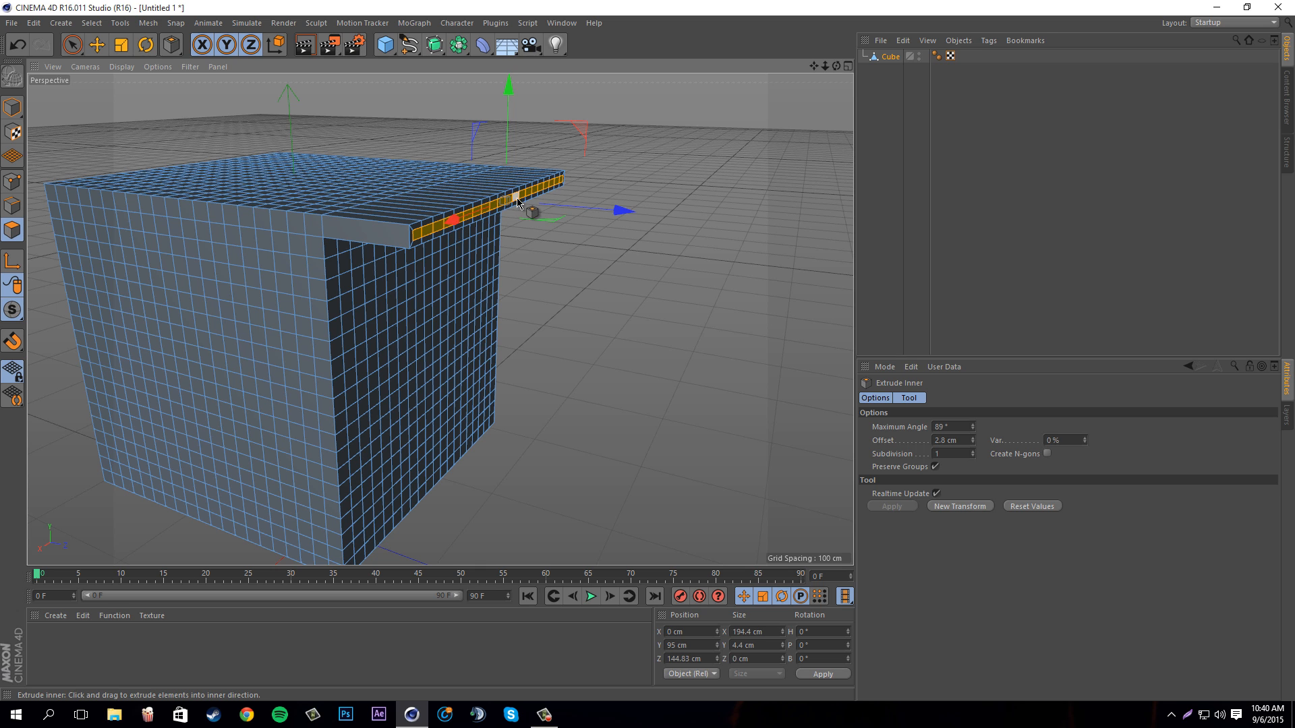
key(ctrl+z)
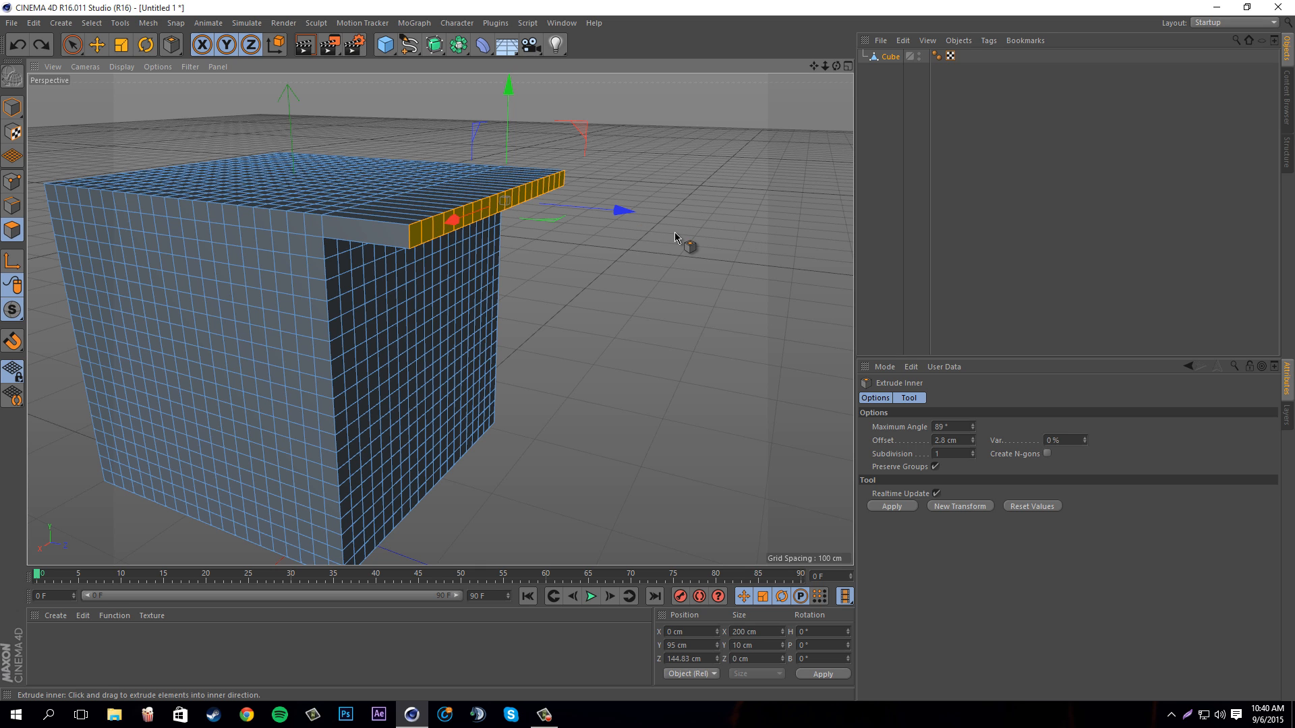
drag(651, 354, 648, 355)
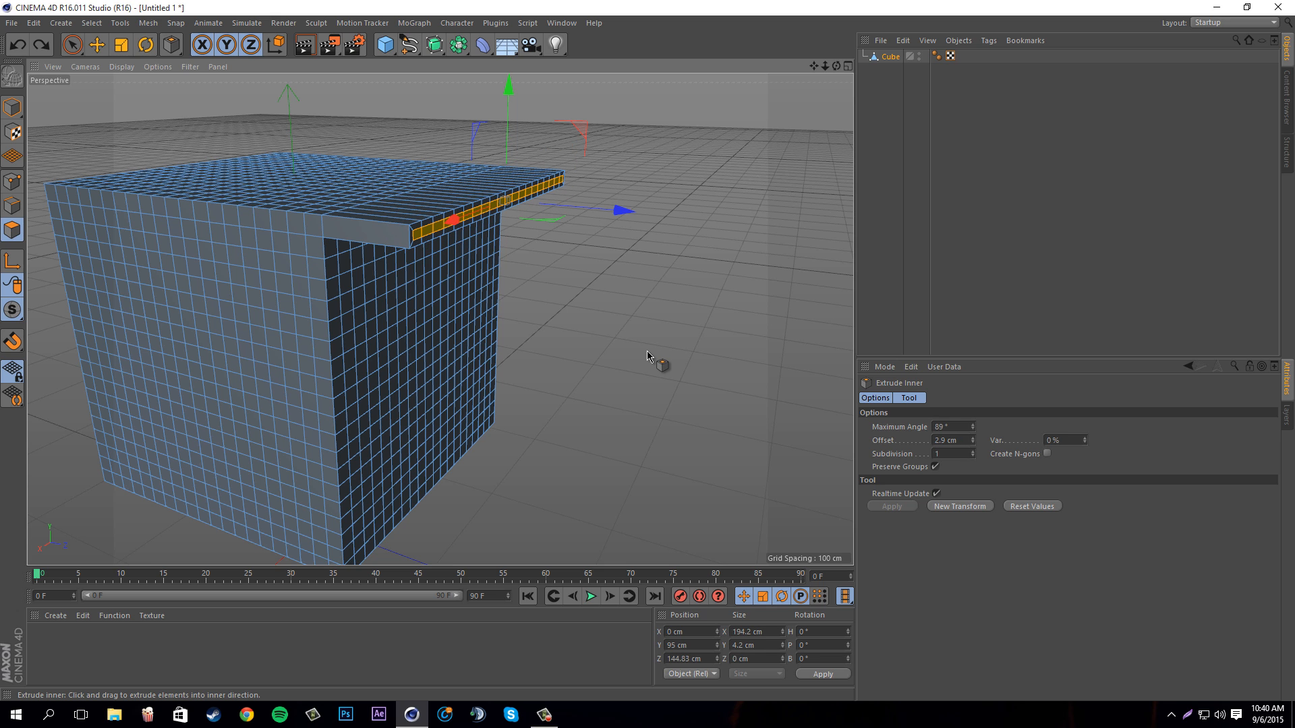
Extrude the inset polygon strip outward by about 3.7 cm
right_click(661, 240)
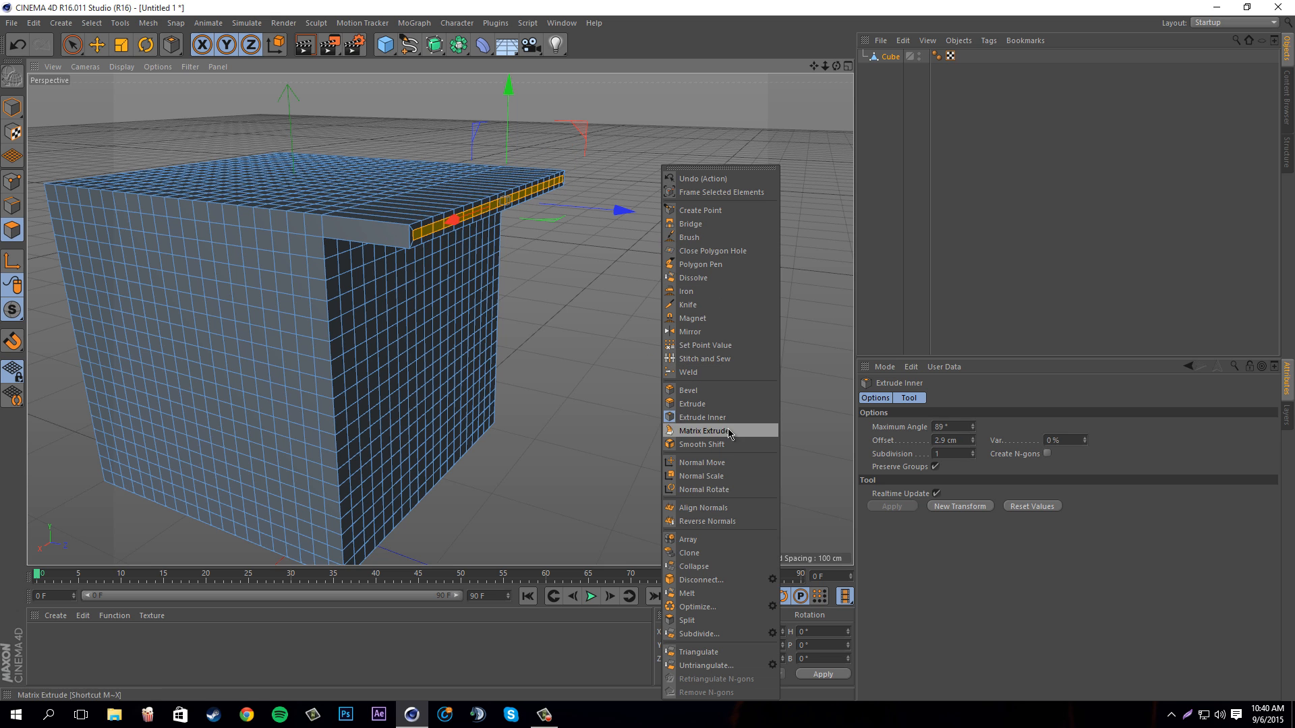
click(693, 404)
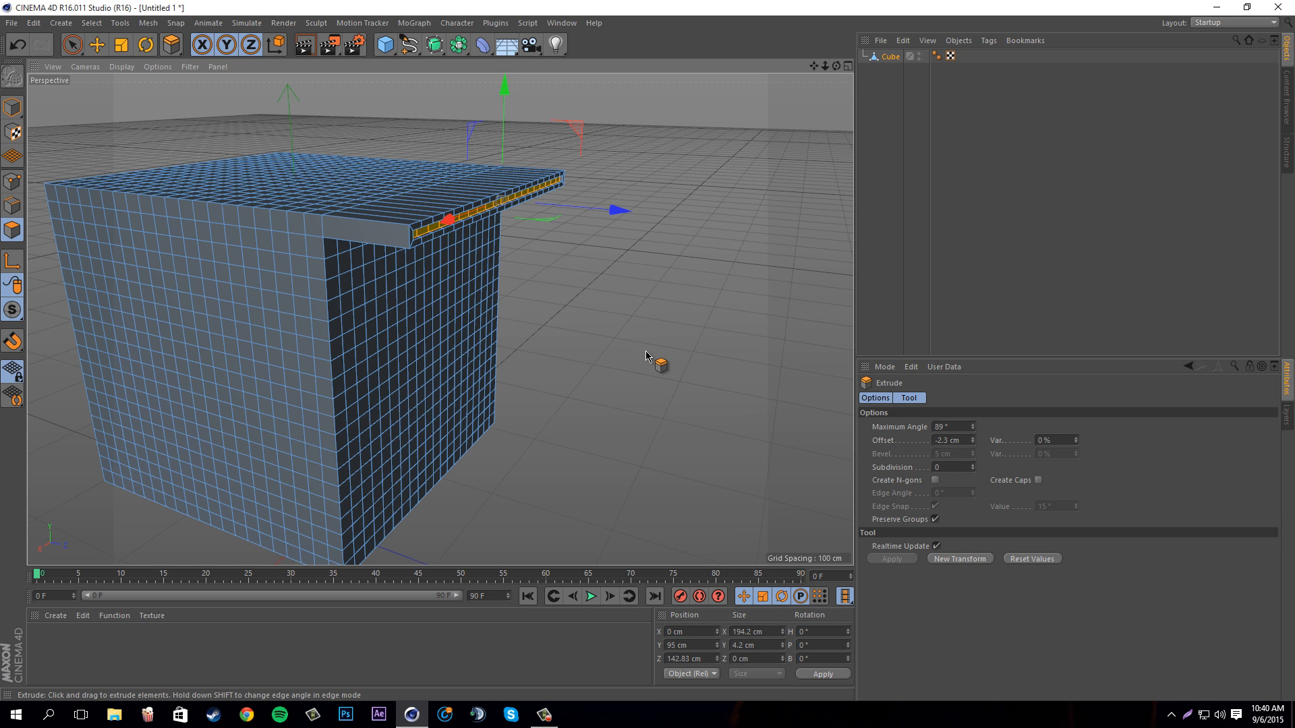
drag(651, 355, 648, 356)
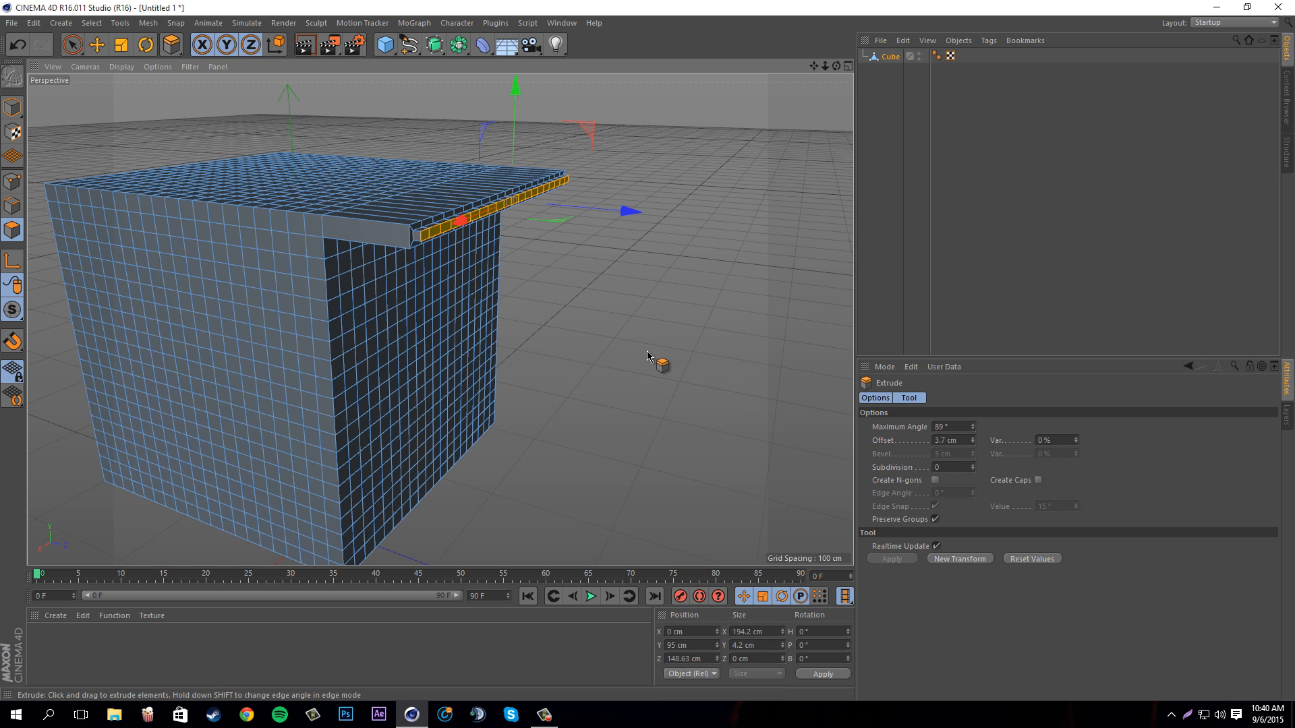
Inset the strip again by about 1.6 cm with Extrude Inner and extrude the result by about 2.4 cm
right_click(697, 325)
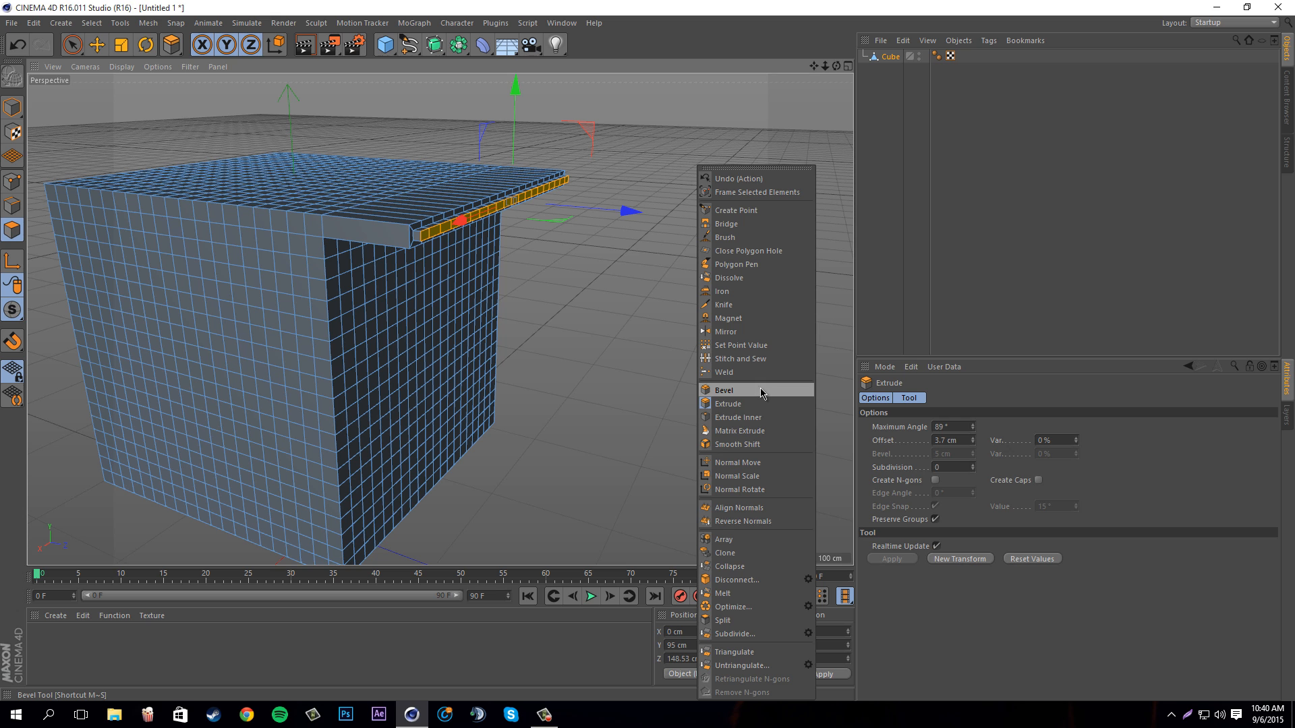
click(758, 417)
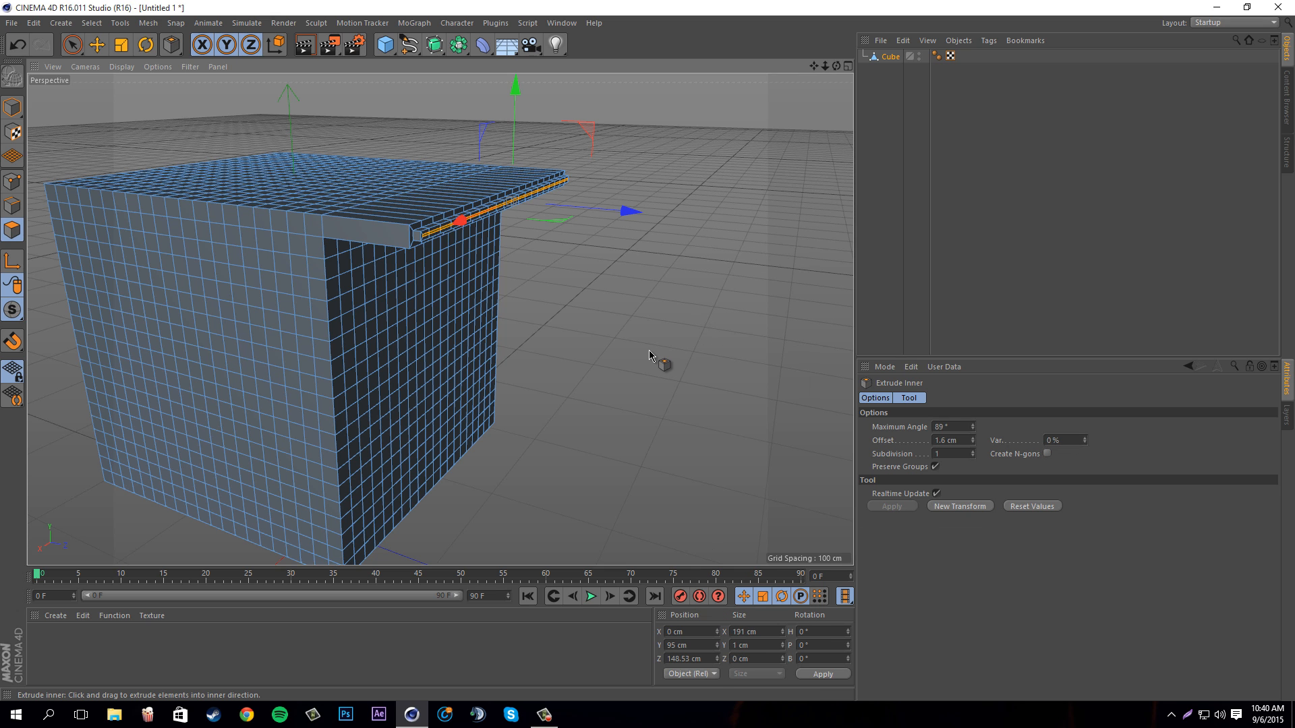
right_click(711, 347)
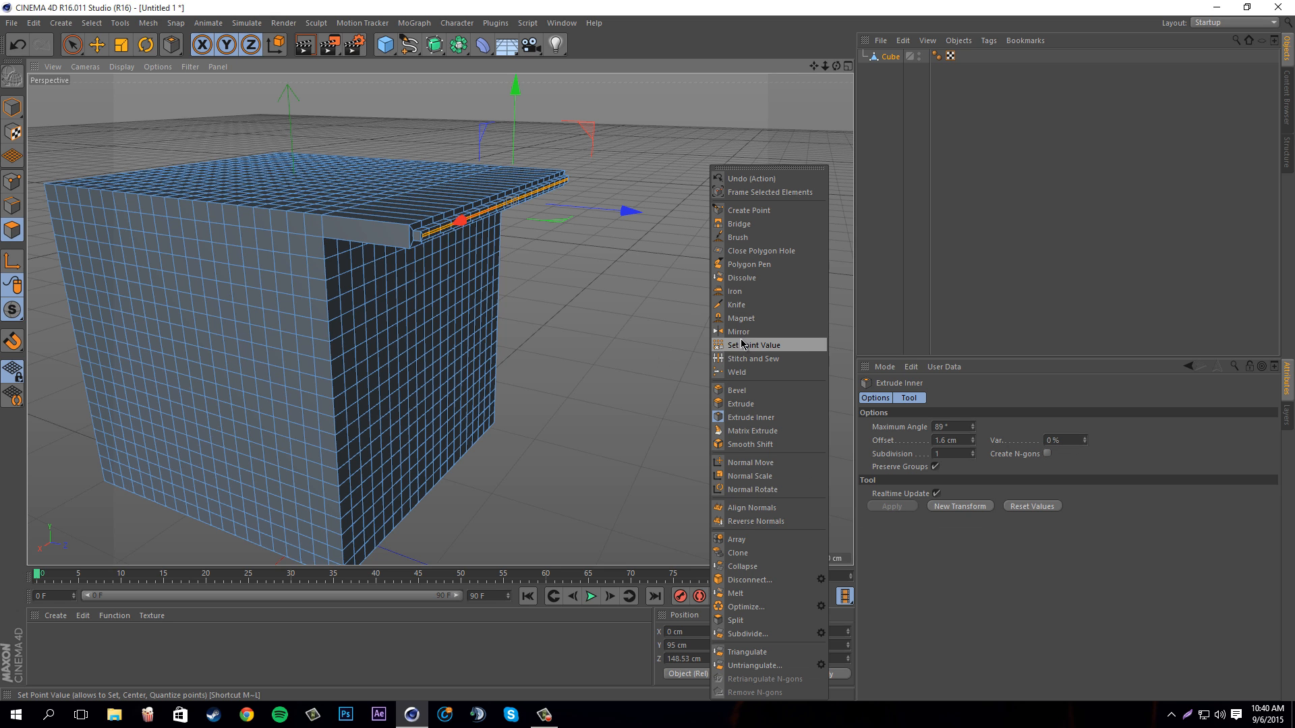
click(747, 405)
click(660, 357)
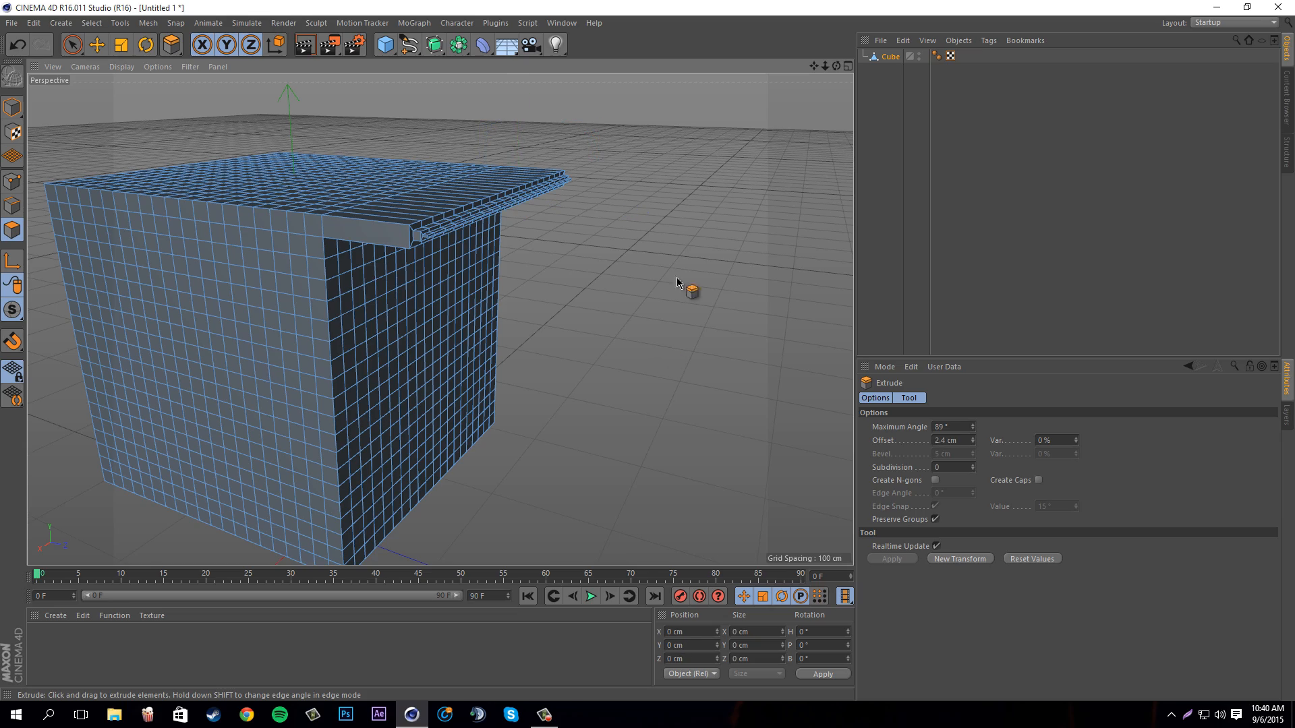
Render the active view and examine the cube's stepped overhang from the side, front and above
drag(648, 351, 731, 74)
click(313, 52)
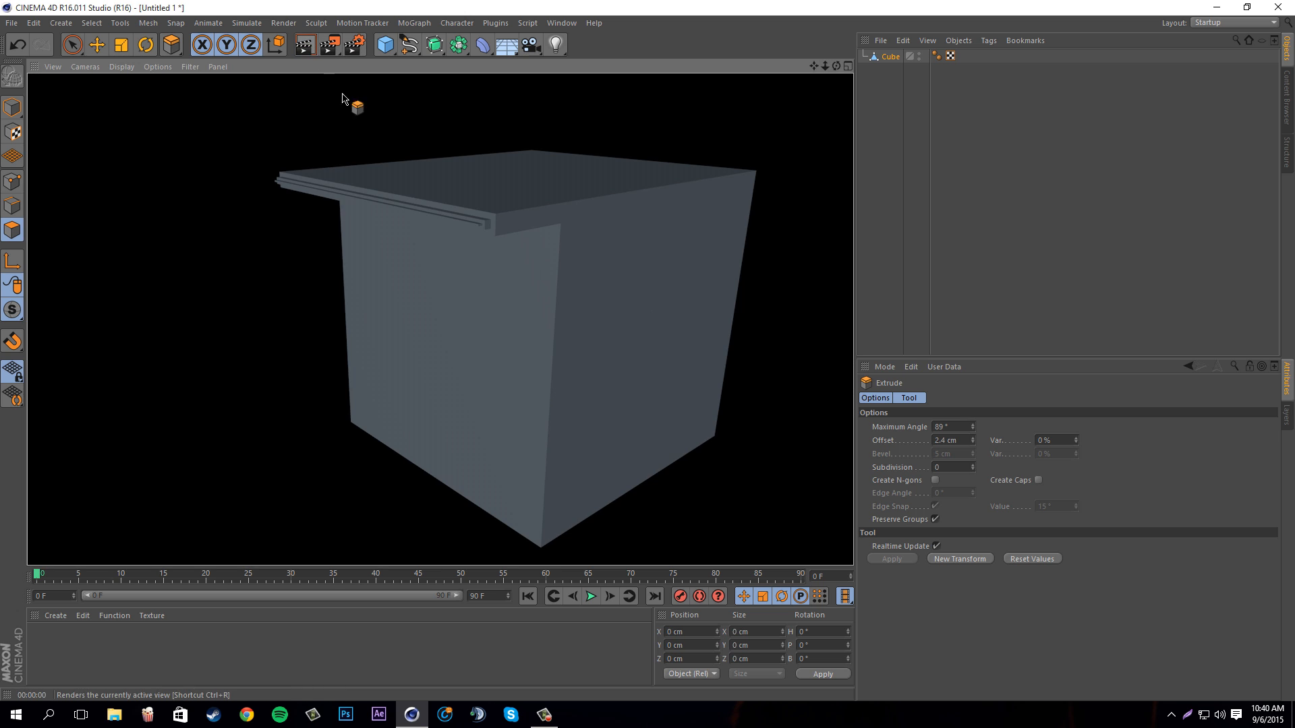
click(277, 128)
drag(836, 66, 650, 352)
click(675, 118)
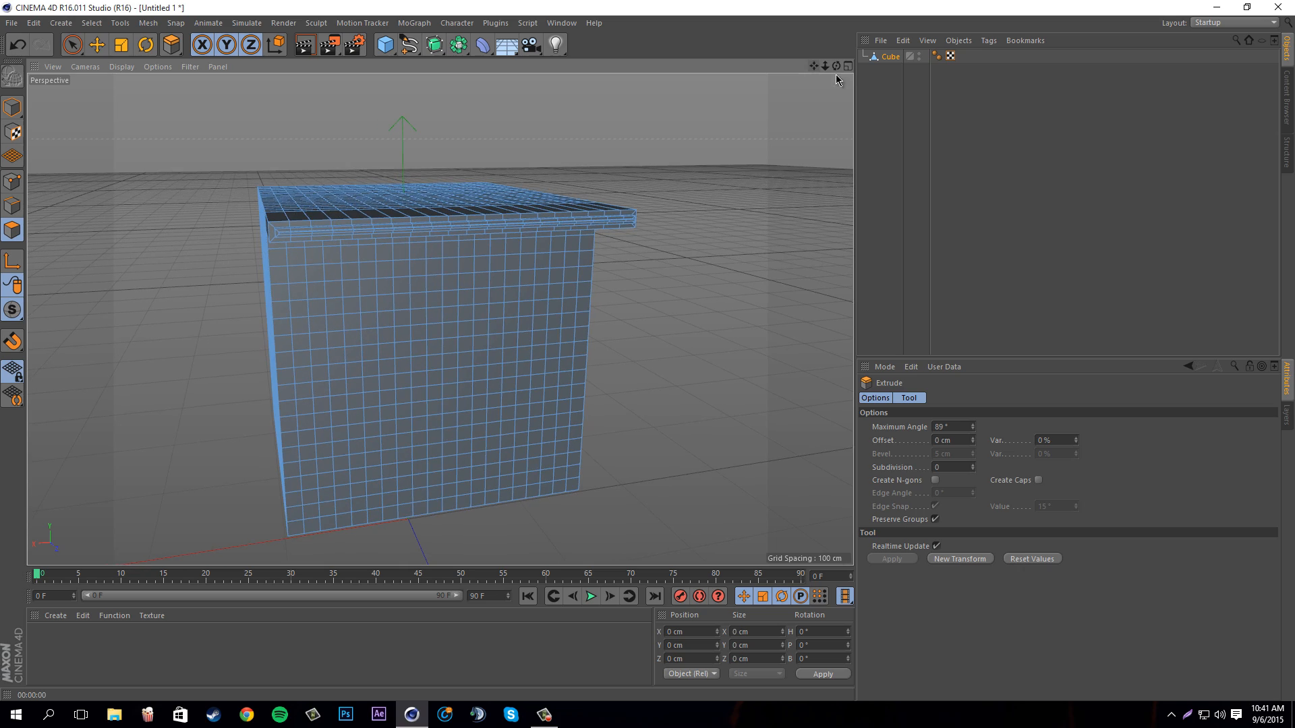
drag(826, 66, 786, 108)
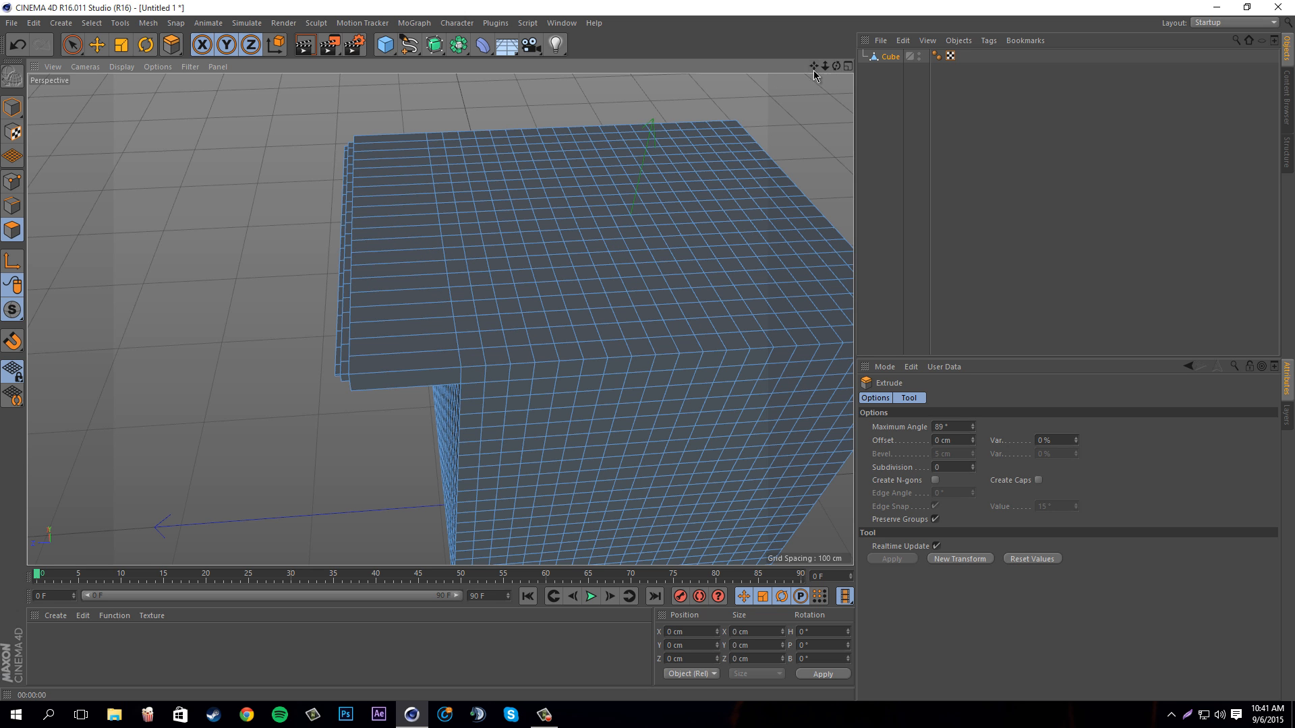
Try extruding individual polygons in the top row of the cube's side face, undoing each attempt
drag(836, 65, 647, 350)
drag(294, 259, 650, 352)
key(ctrl+z)
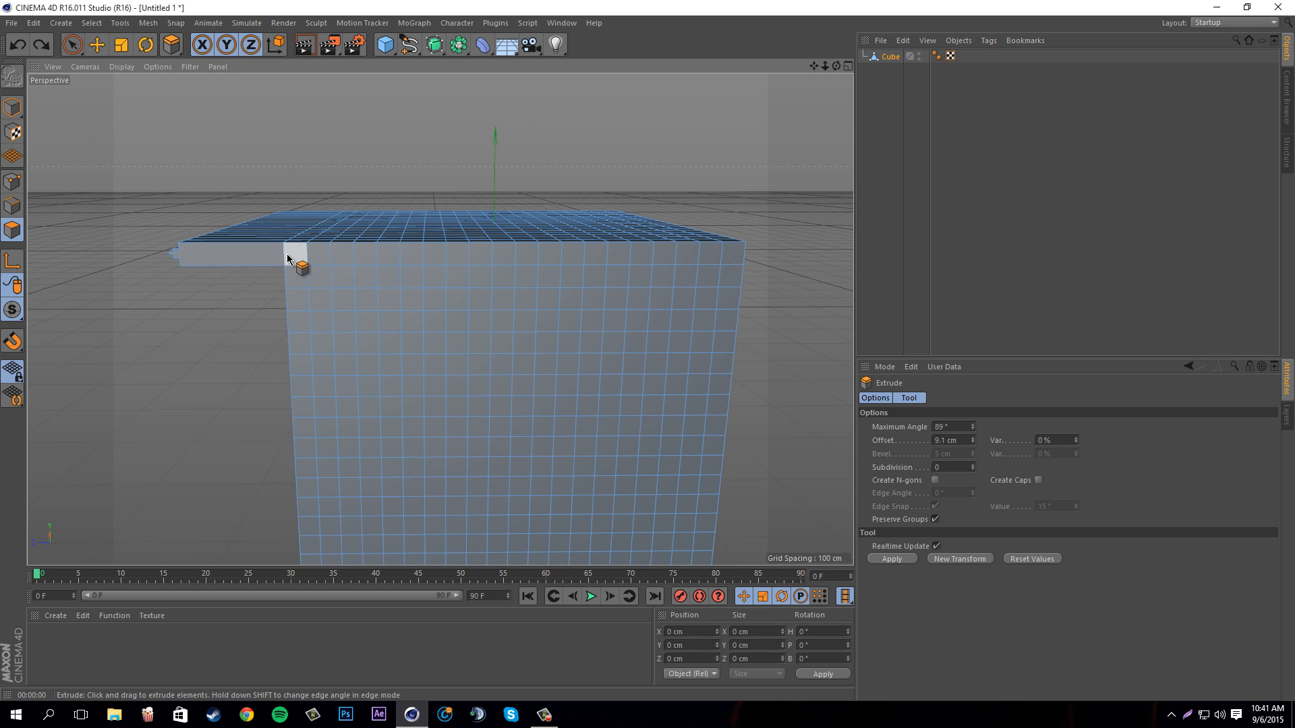
drag(297, 260, 436, 262)
click(297, 255)
key(ctrl+z)
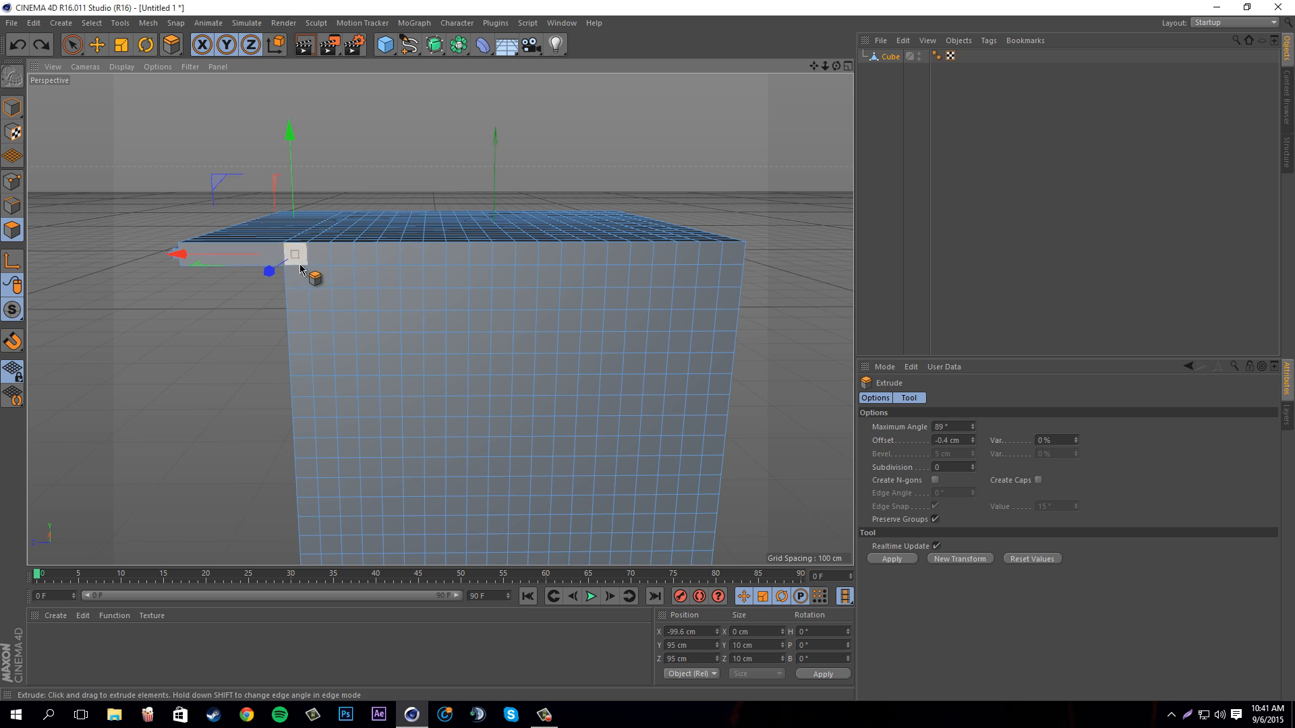
click(274, 273)
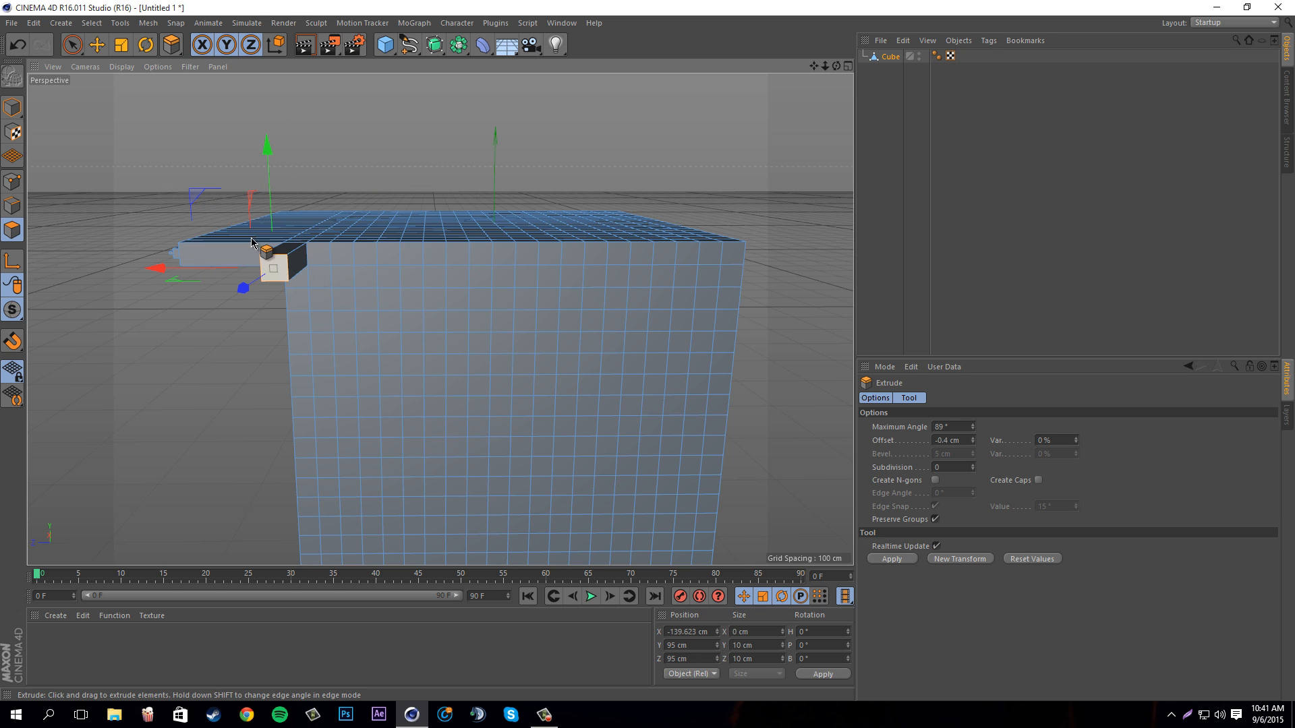
click(462, 274)
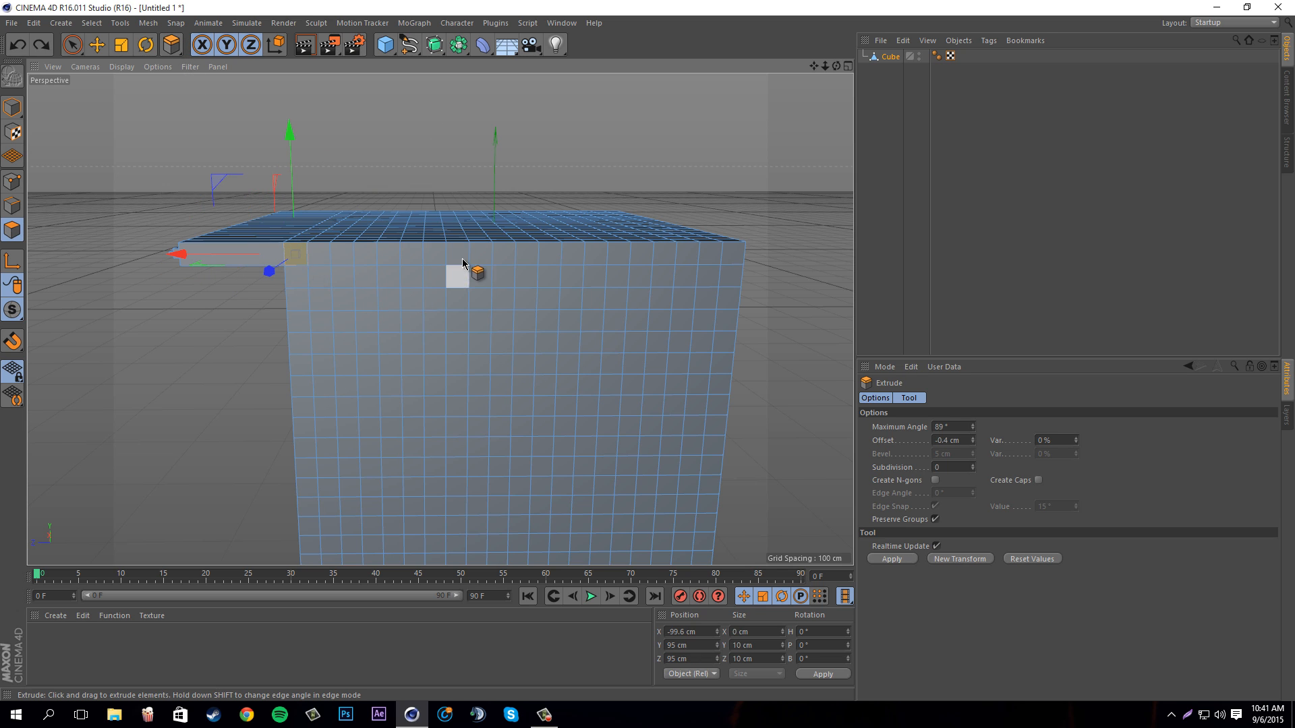
drag(463, 273, 509, 292)
key(ctrl+z)
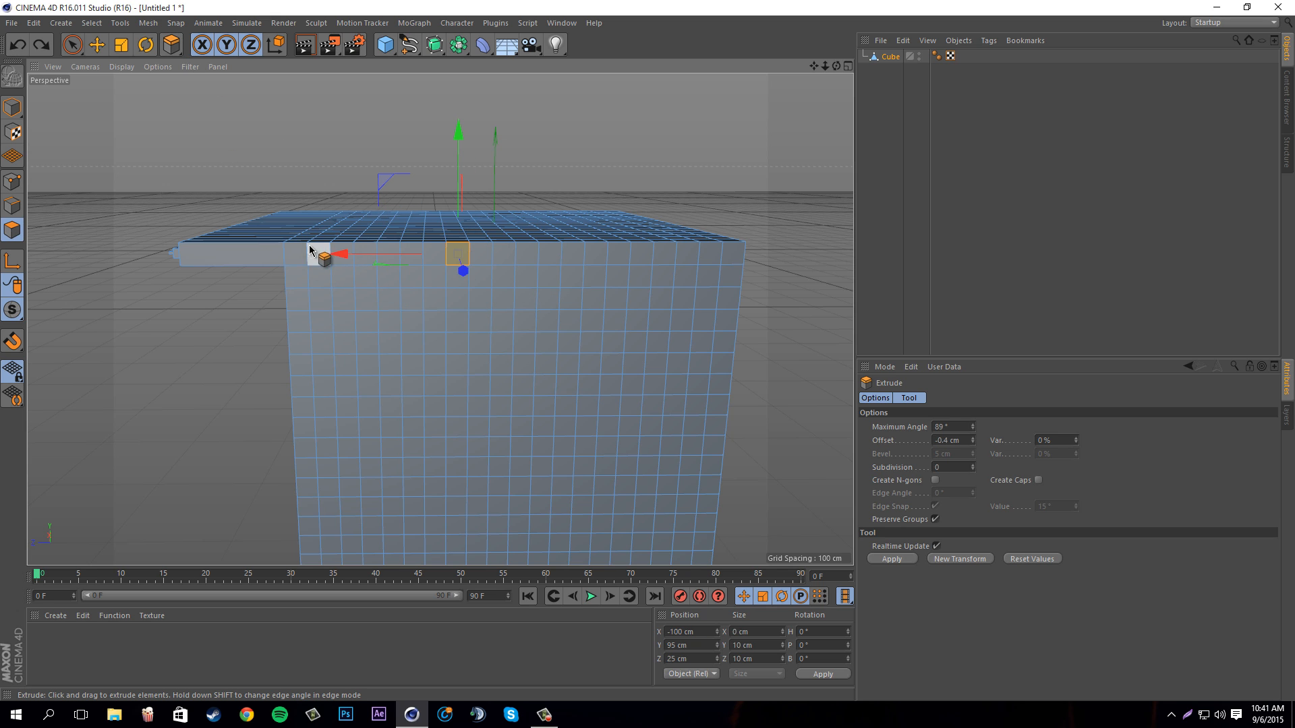
click(275, 267)
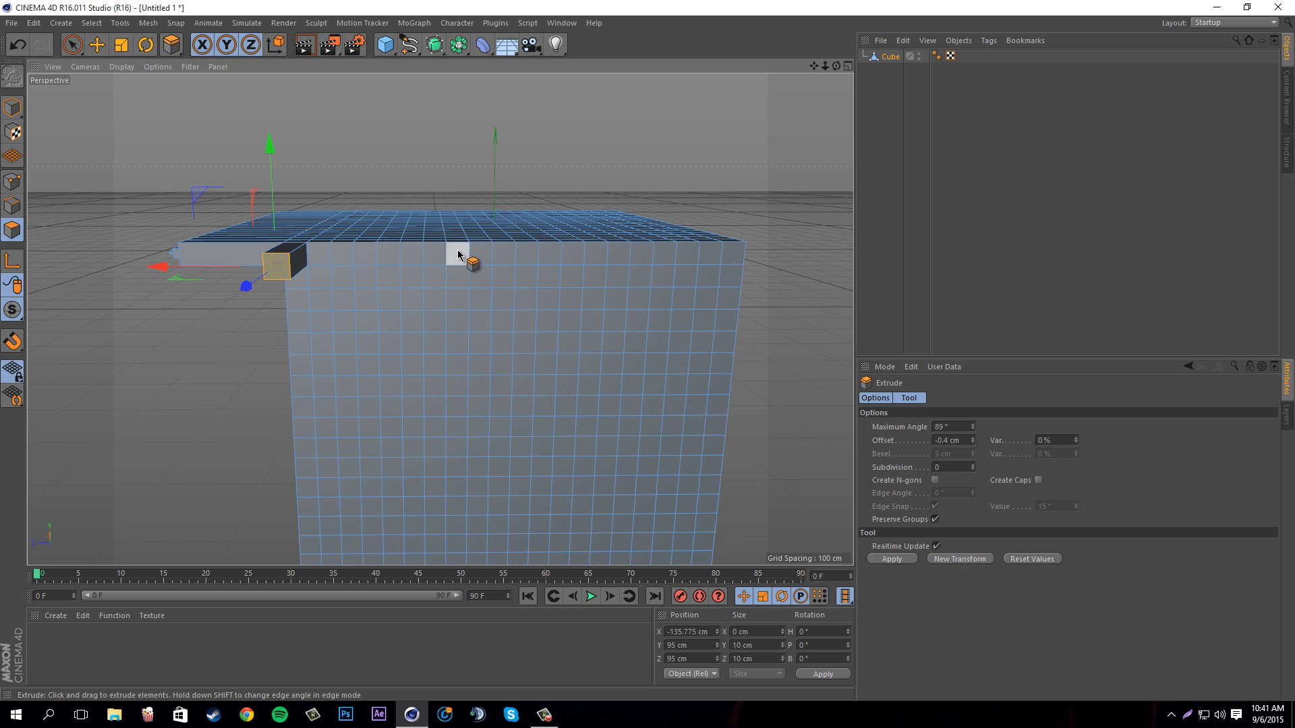
key(ctrl+z)
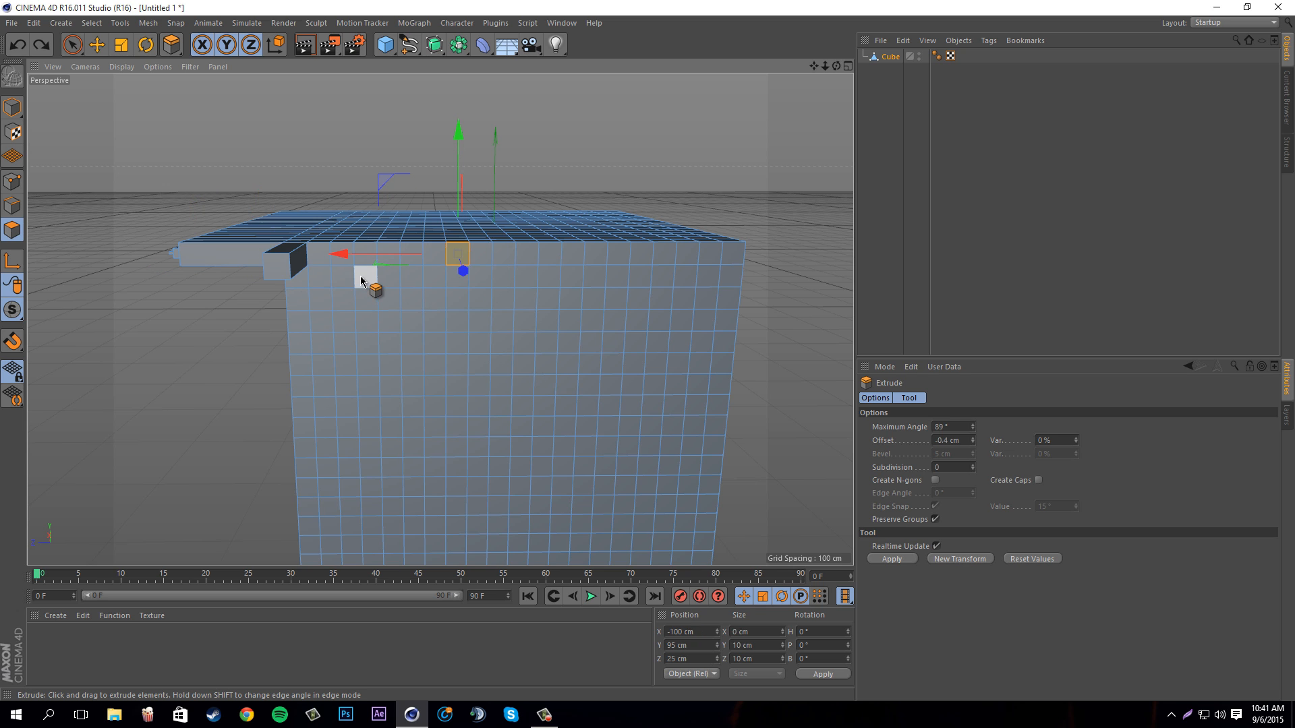
key(ctrl+z)
key(ctrl+z)
drag(310, 261, 650, 352)
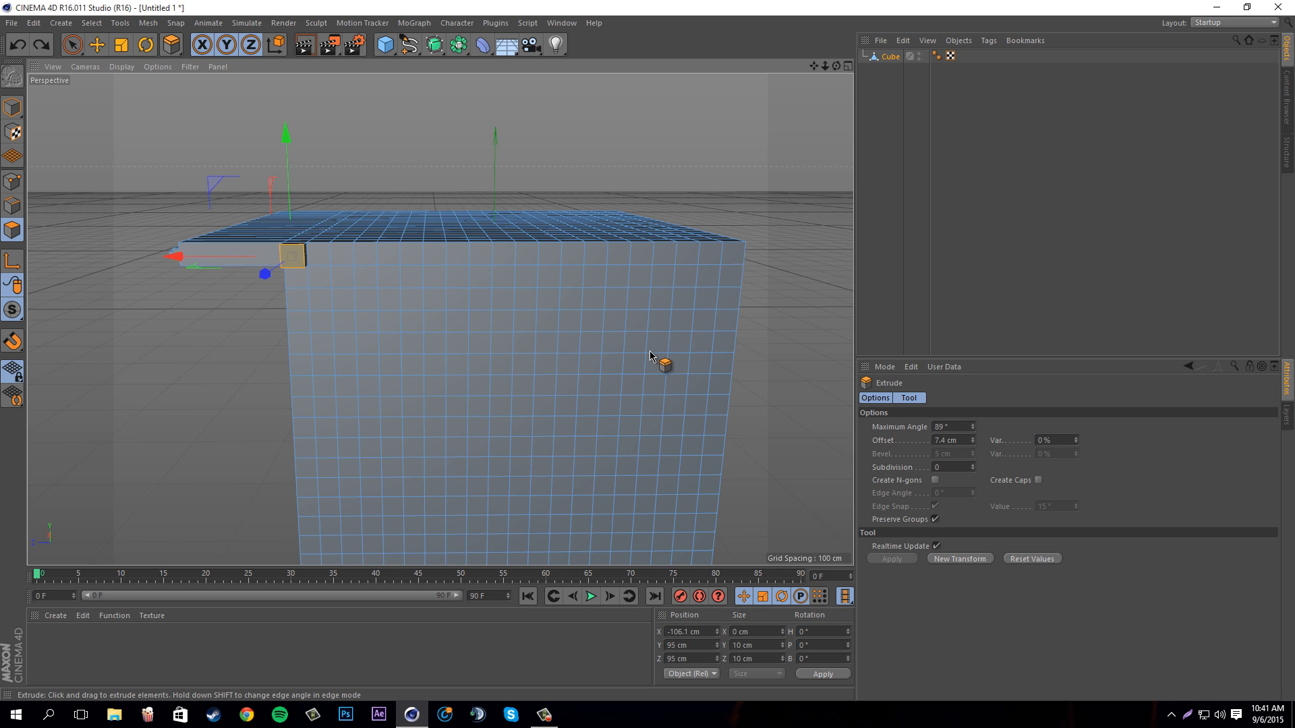
Select the entire top row of polygons on the side face with Live Selection and extrude it by about 29.6 cm
click(12, 107)
click(72, 45)
click(12, 230)
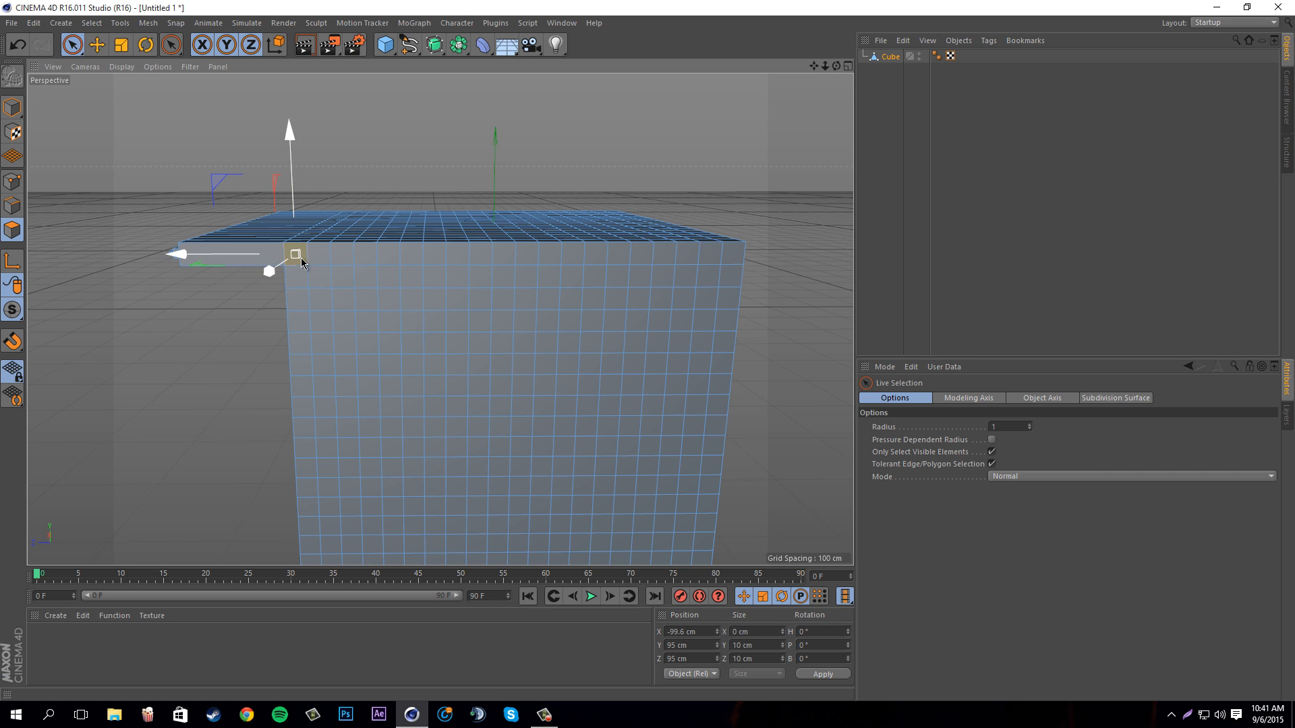
click(318, 257)
drag(317, 259, 715, 261)
right_click(673, 260)
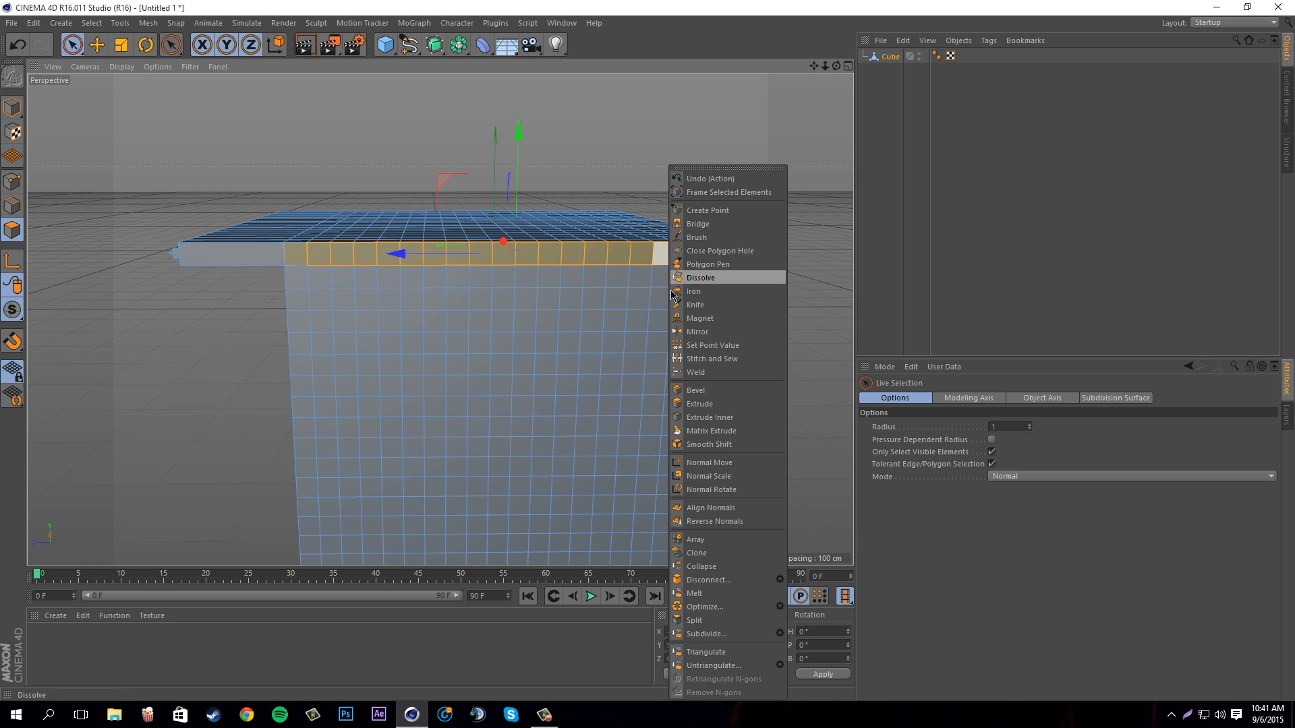
click(699, 404)
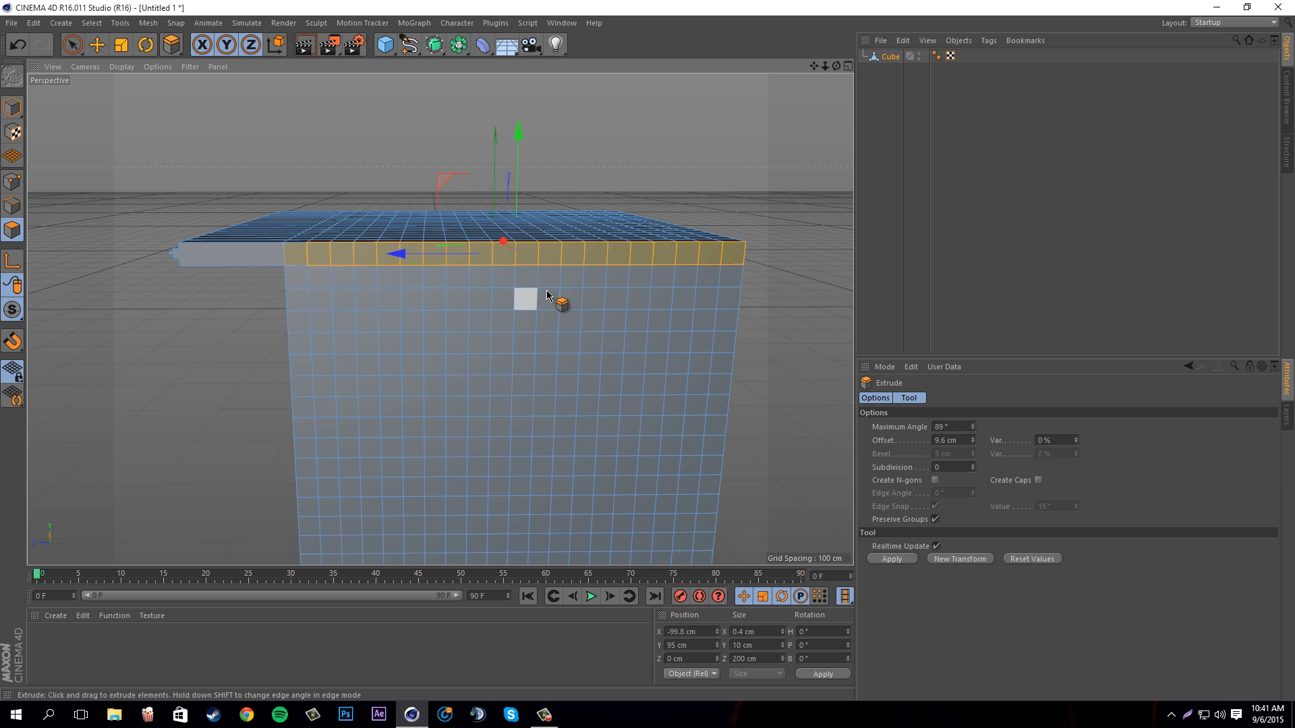
drag(547, 296, 650, 353)
Bevel the extruded strip's end polygons with an offset and extrusion of about 1.7 cm
right_click(650, 353)
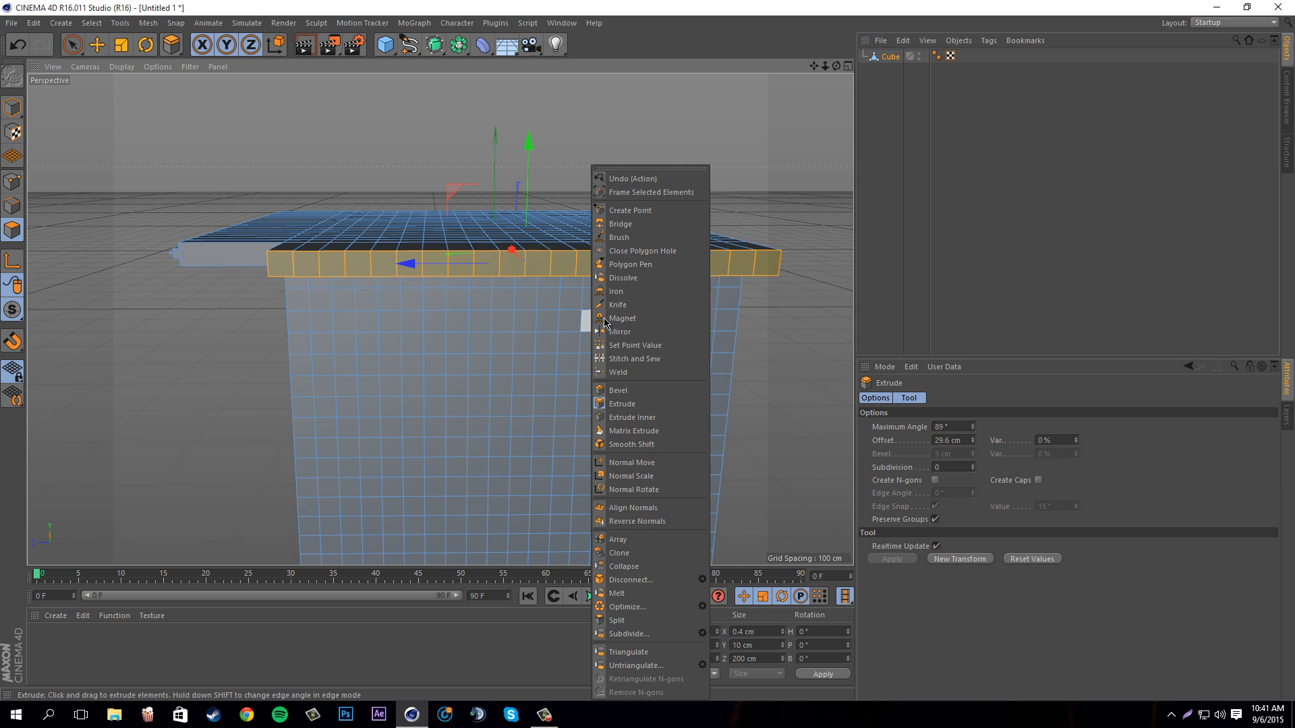
click(683, 393)
alt+drag(649, 352, 649, 352)
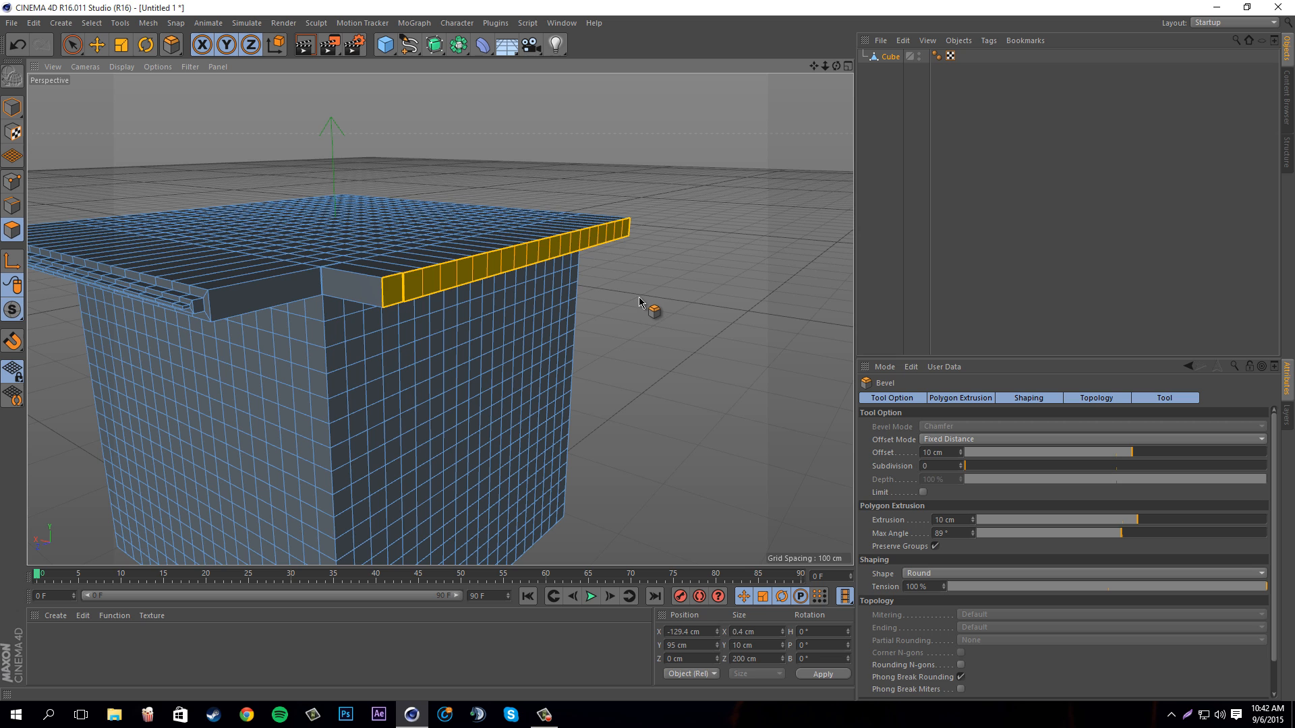
drag(646, 356, 650, 352)
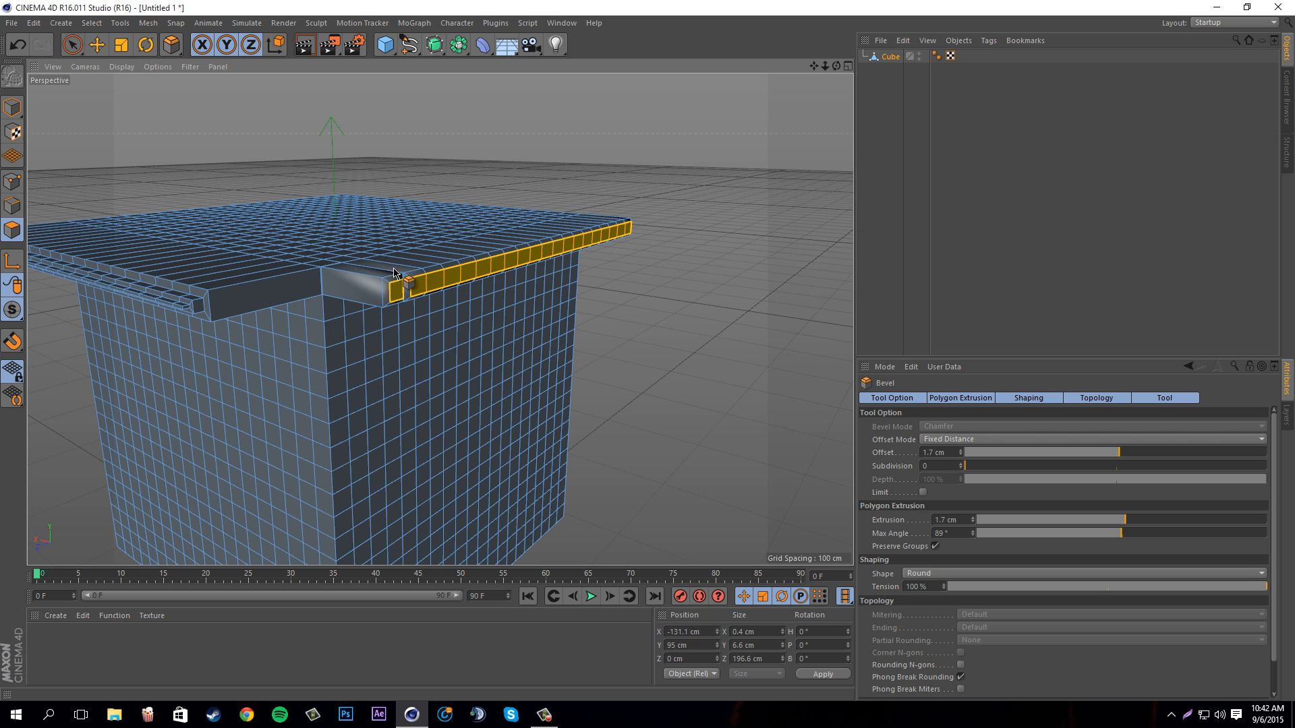
alt+drag(648, 351, 648, 351)
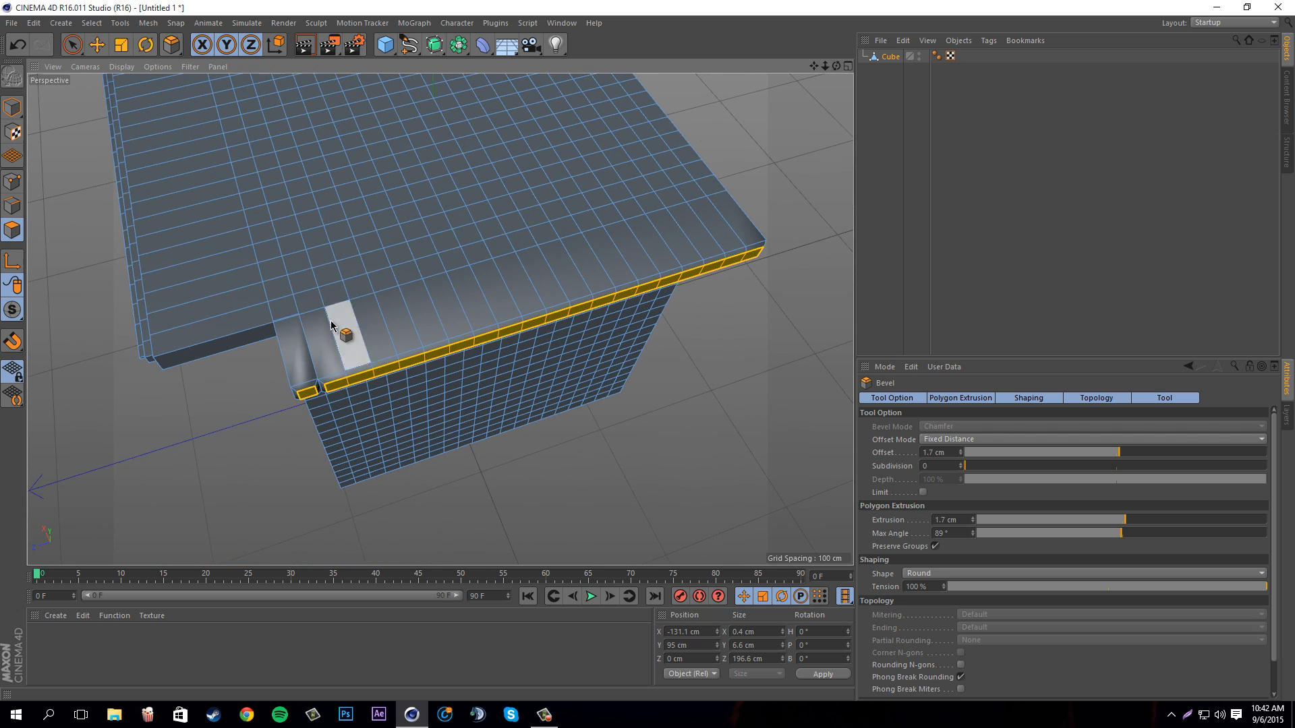
scroll(538, 342, up, 5)
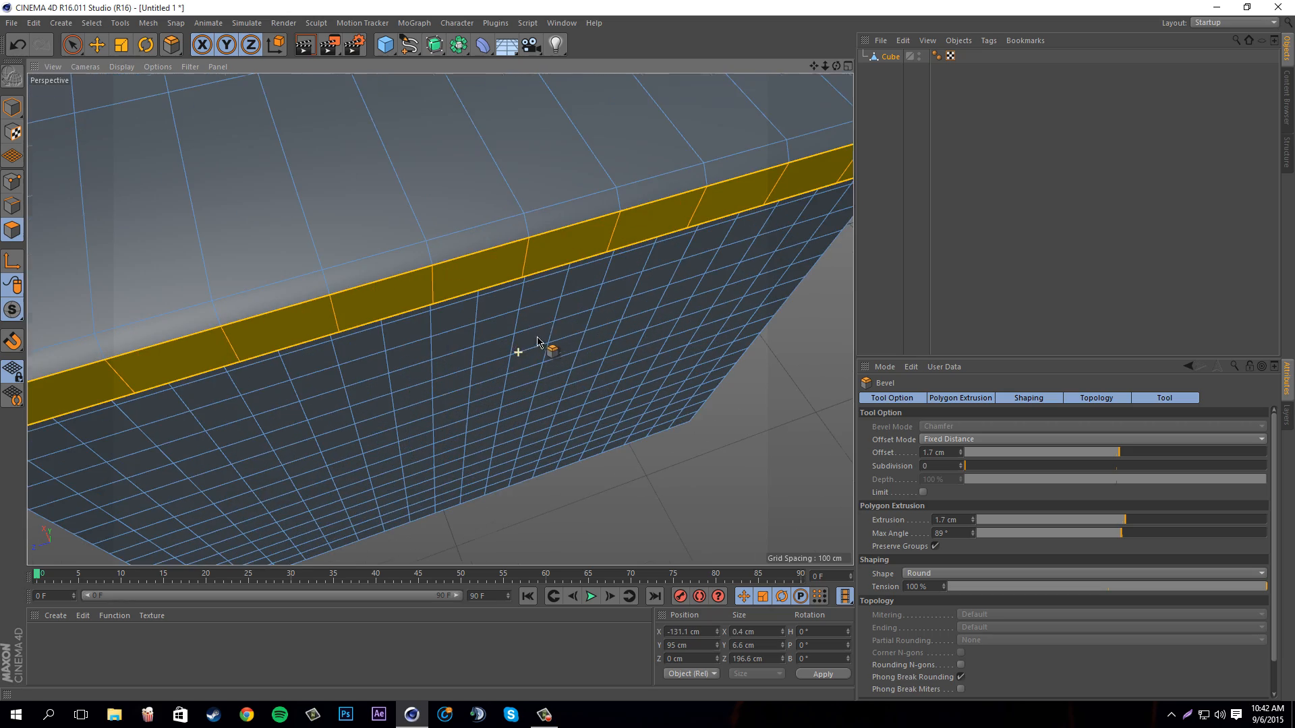
drag(835, 65, 646, 351)
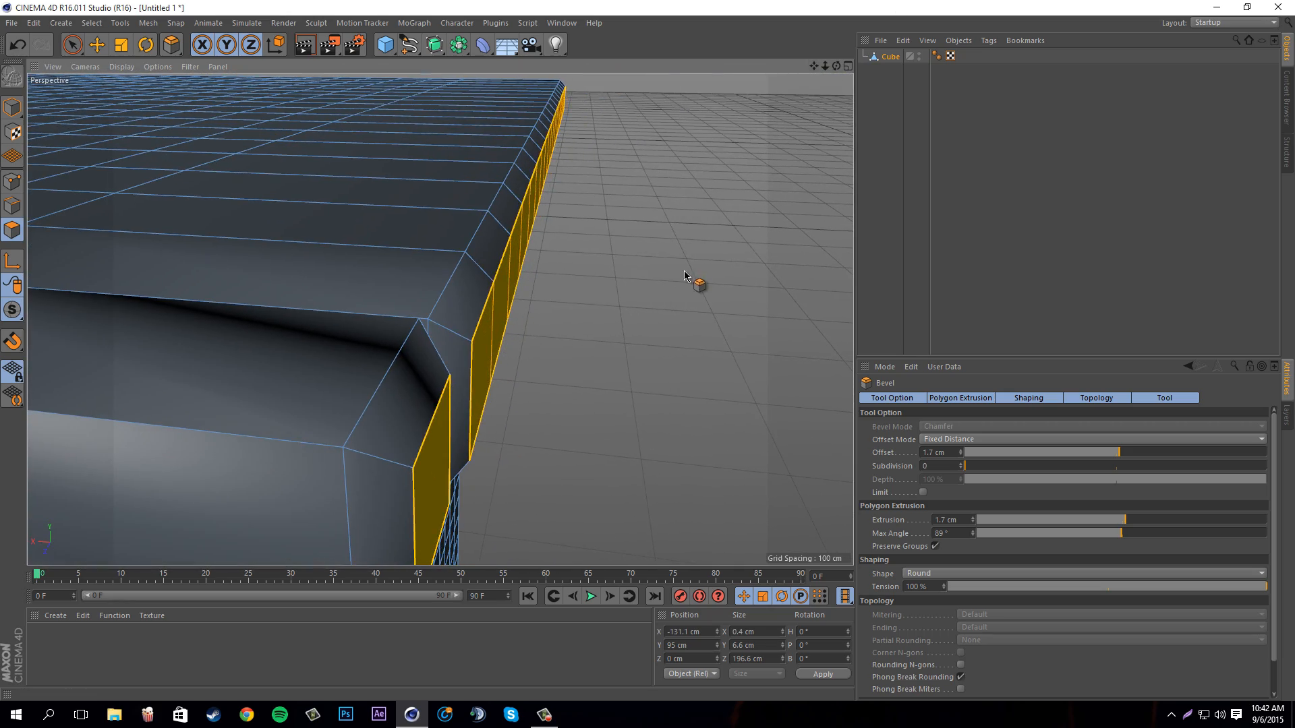
Bevel the strip's end polygons again by about 2.25 cm and apply one more bevel to the narrowed faces
drag(685, 271, 652, 362)
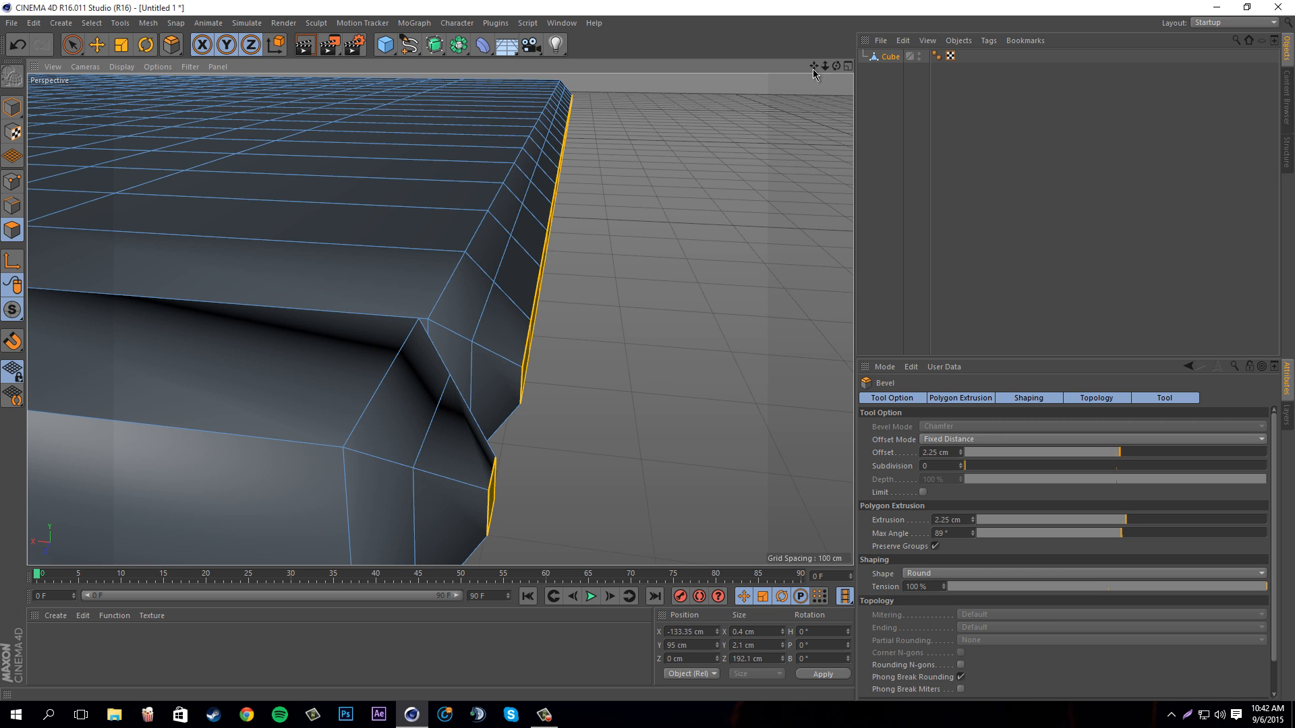
drag(816, 66, 792, 78)
drag(664, 363, 649, 356)
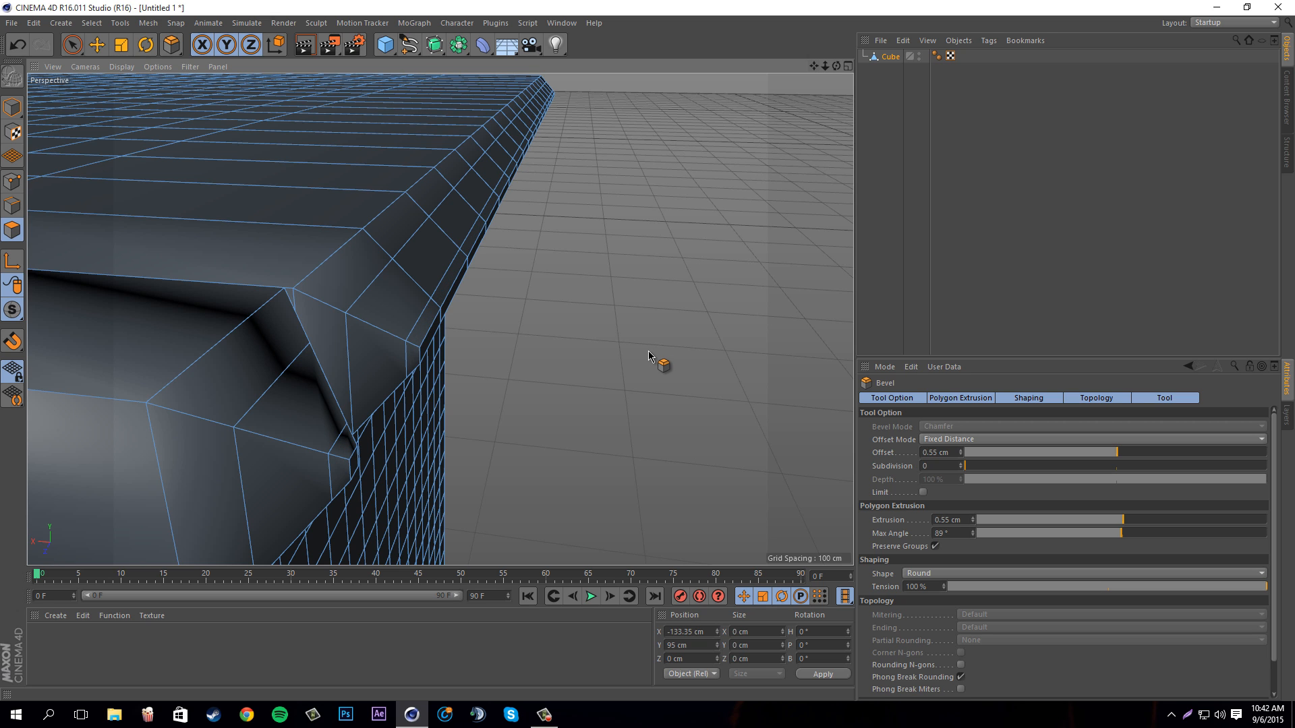
Switch back to Live Selection and examine the beveled overhang edge up close and from several sides
key(space)
mouse_move(415, 132)
mouse_down()
mouse_move(475, 136)
mouse_move(414, 144)
mouse_move(443, 145)
mouse_move(432, 145)
mouse_up()
drag(836, 66, 755, 196)
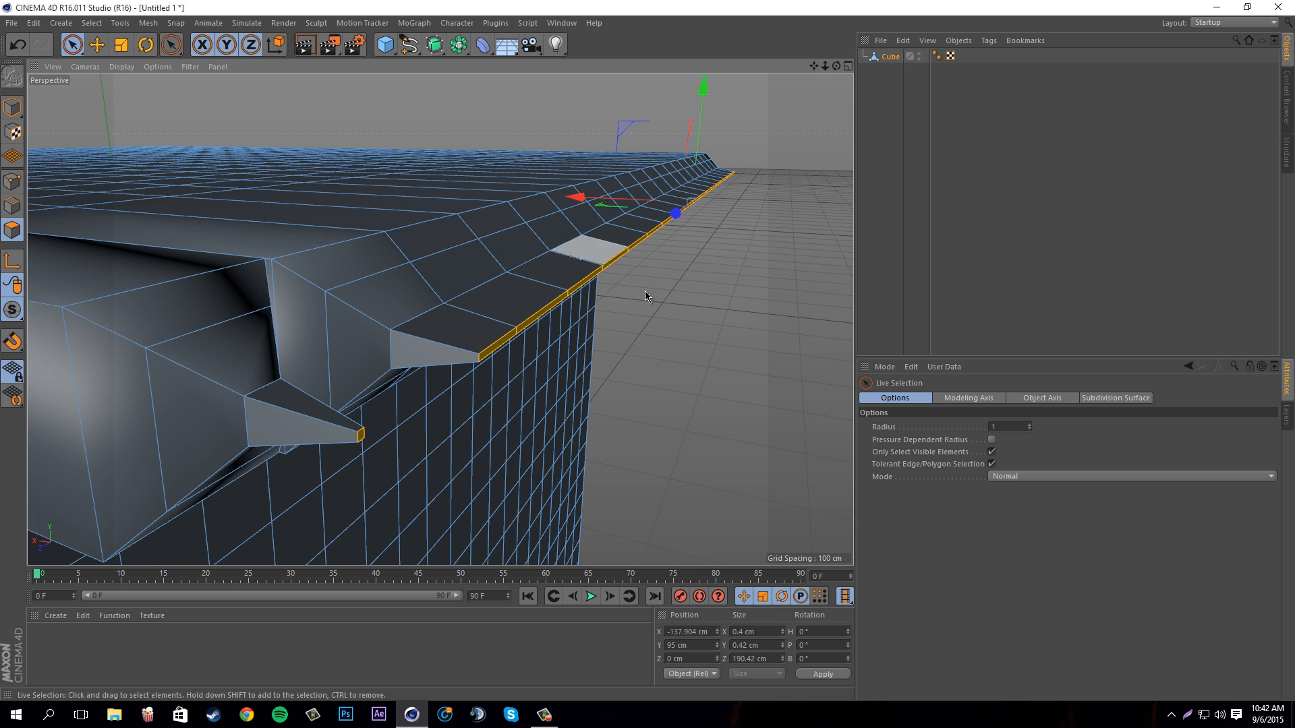
right_click(715, 333)
click(693, 304)
scroll(594, 241, down, 5)
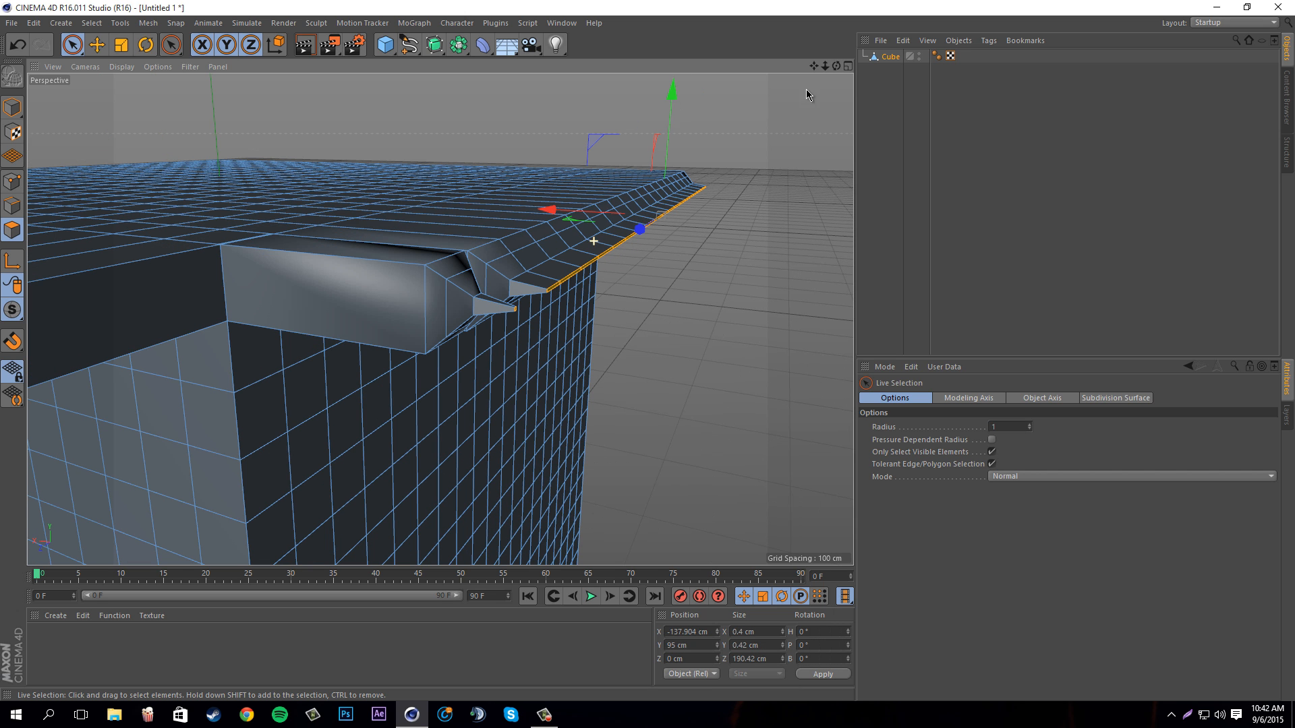
drag(823, 67, 646, 356)
scroll(609, 193, down, 5)
scroll(651, 217, up, 5)
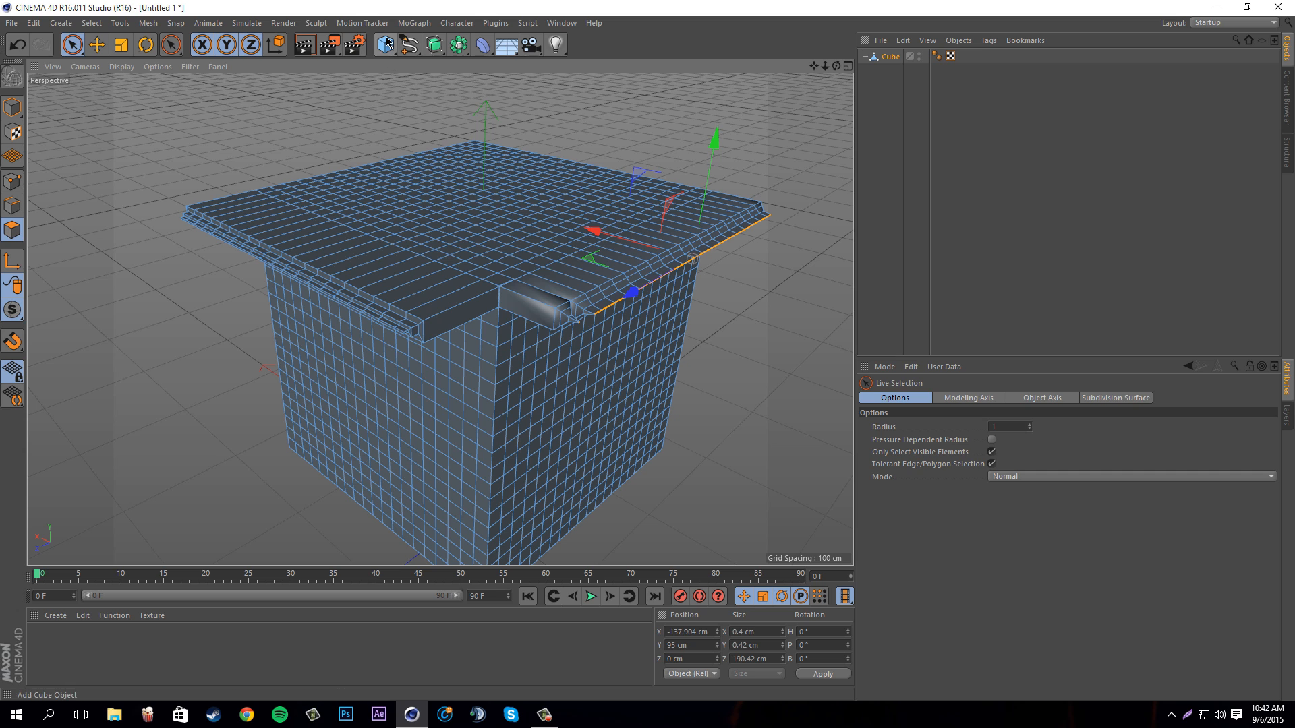
drag(836, 66, 647, 351)
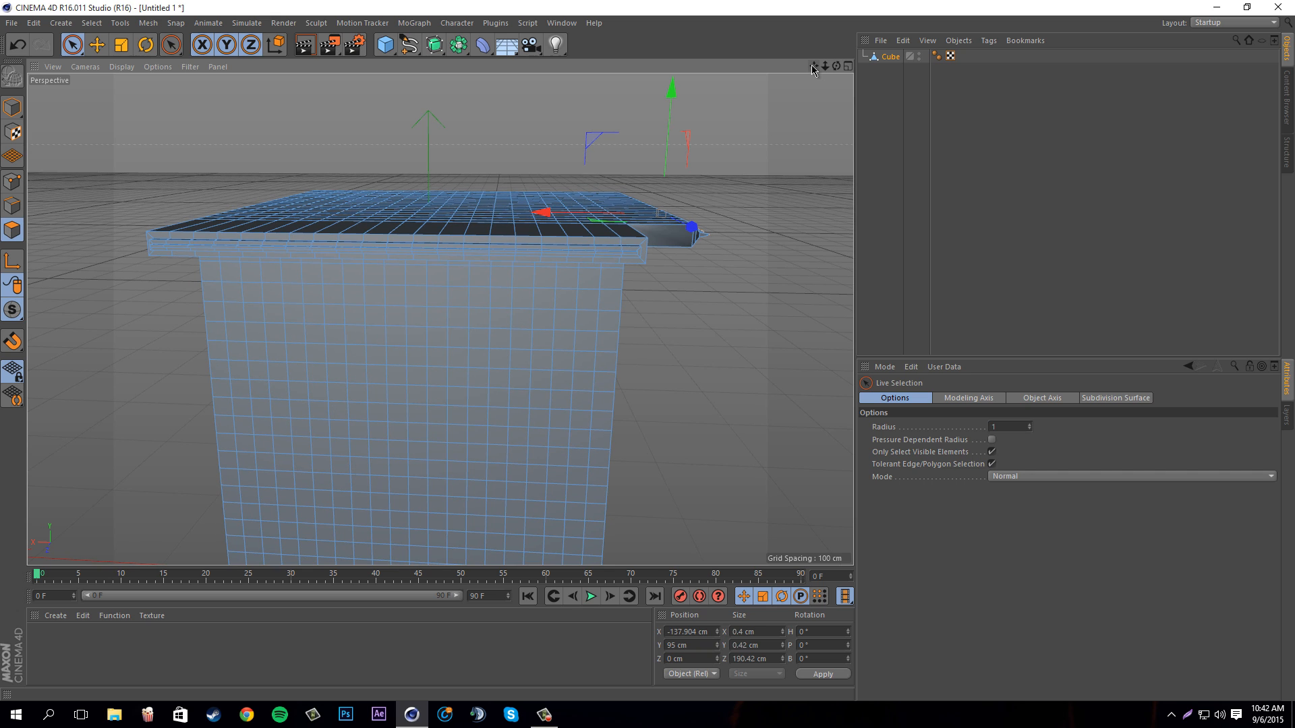
Replace the modelled cube with a new default 200 cm cube and make it editable
click(888, 56)
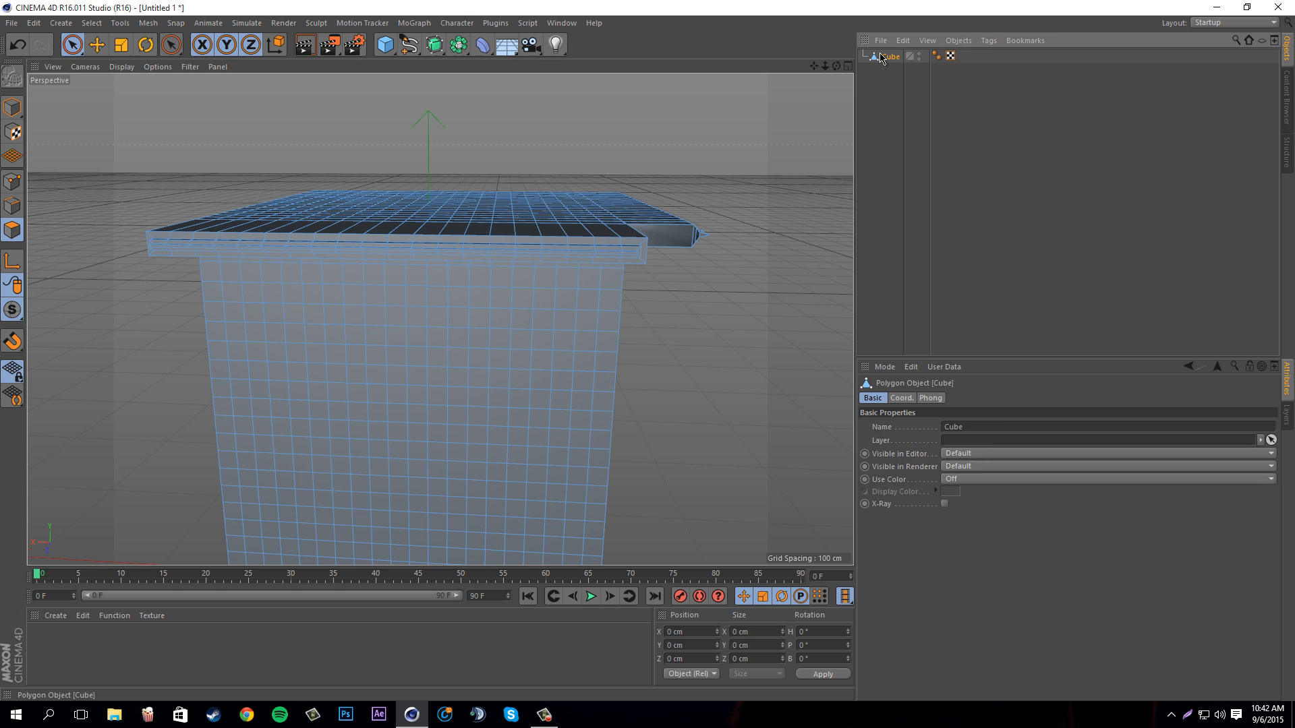
key(Delete)
click(385, 44)
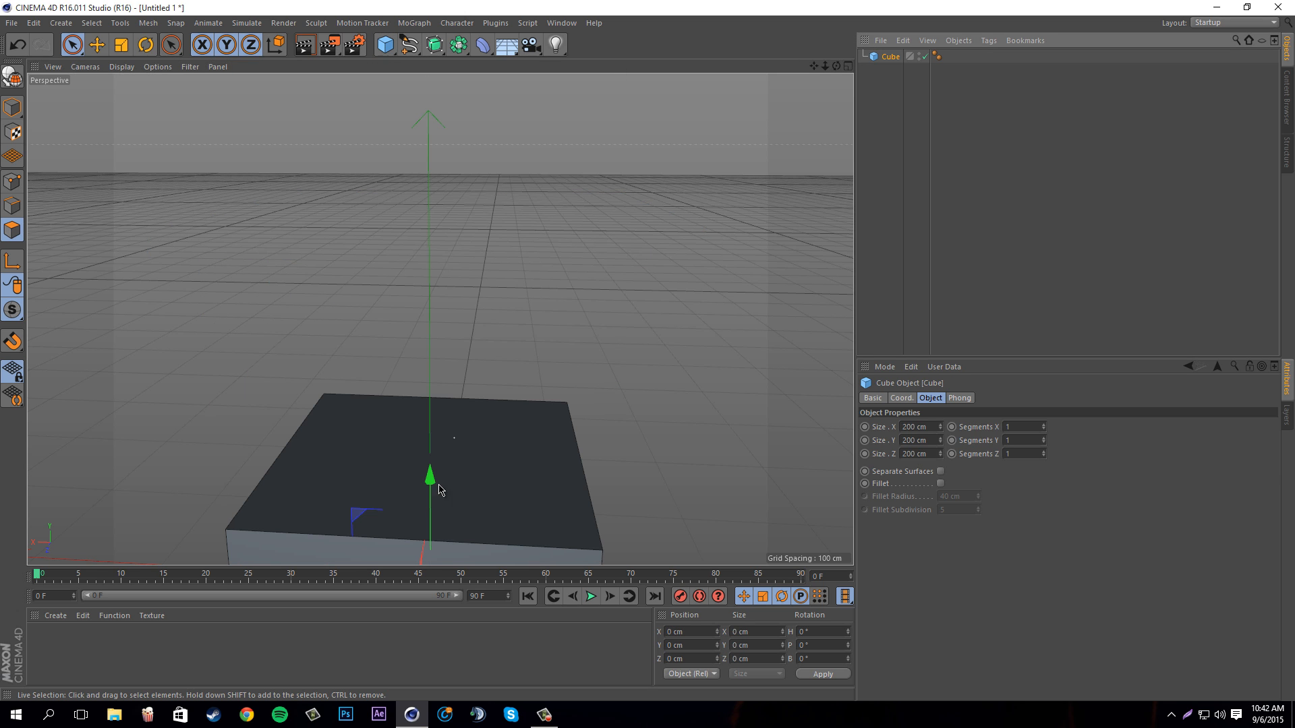
drag(439, 435, 482, 243)
scroll(441, 324, down, 5)
scroll(319, 414, up, 4)
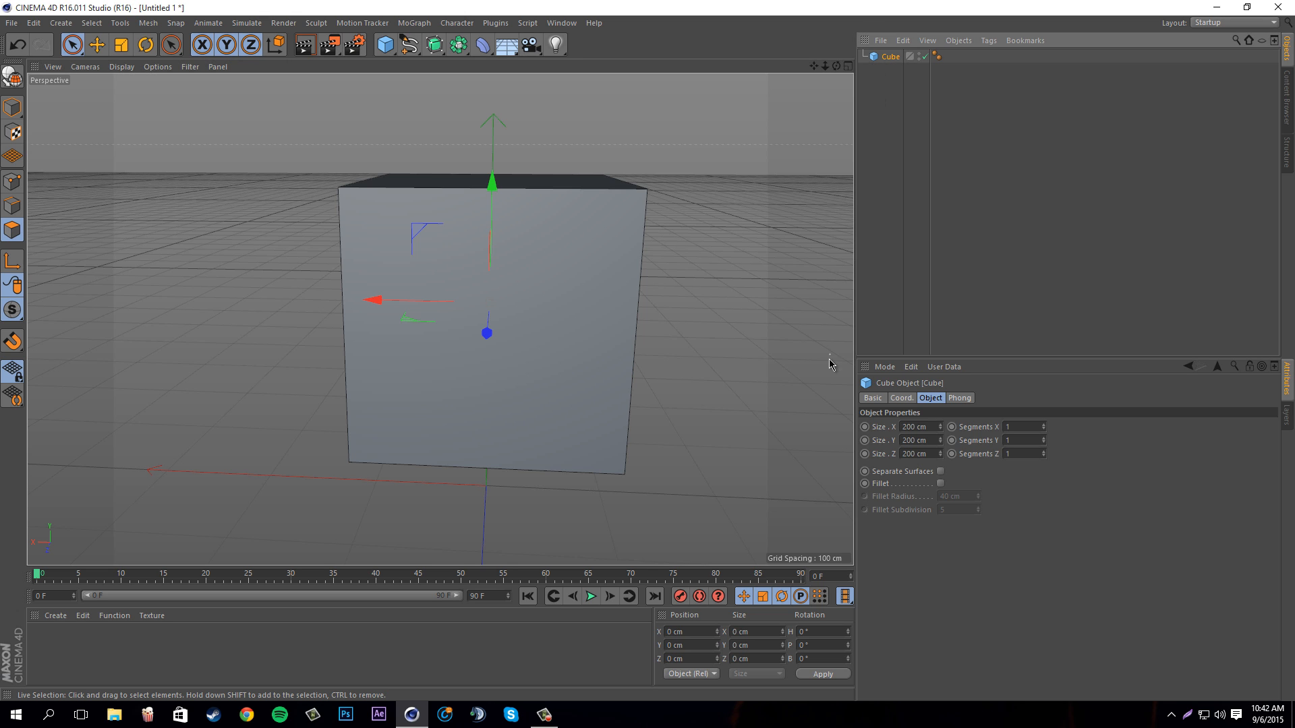
key(c)
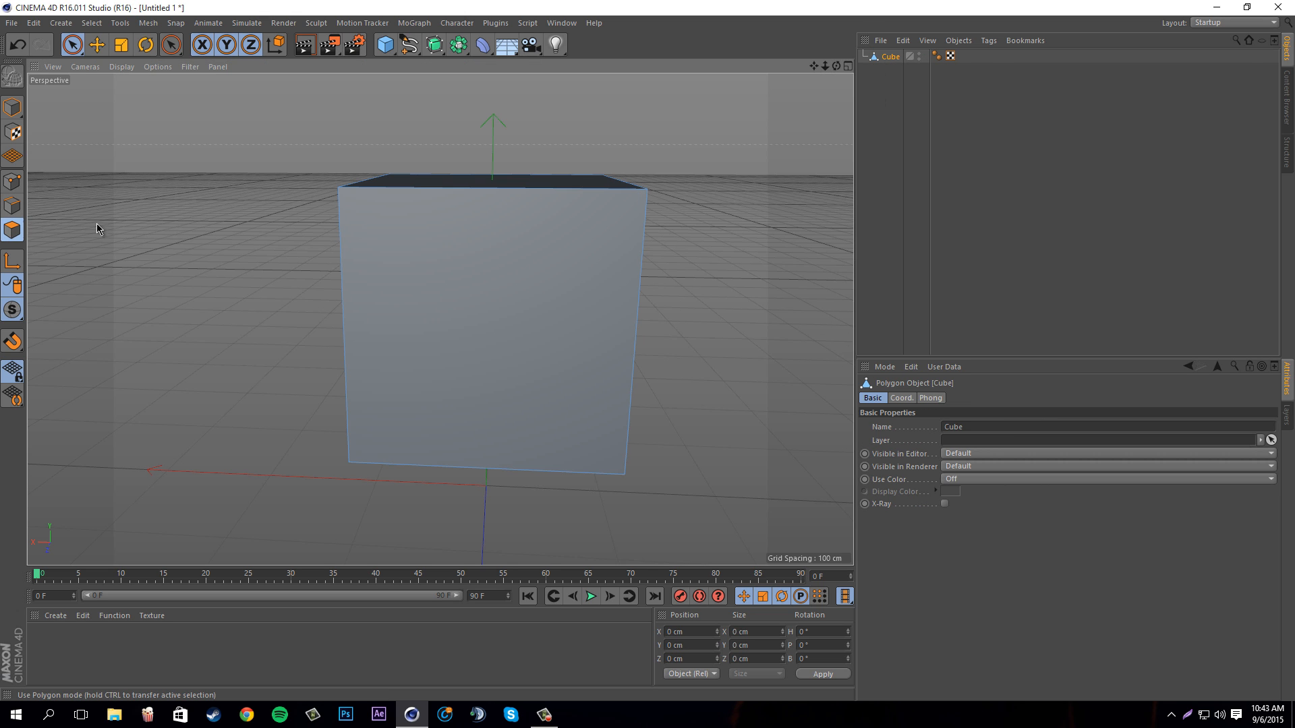
Try a horizontal line cut across the cube's side with the Knife tool and undo it
drag(836, 66, 709, 244)
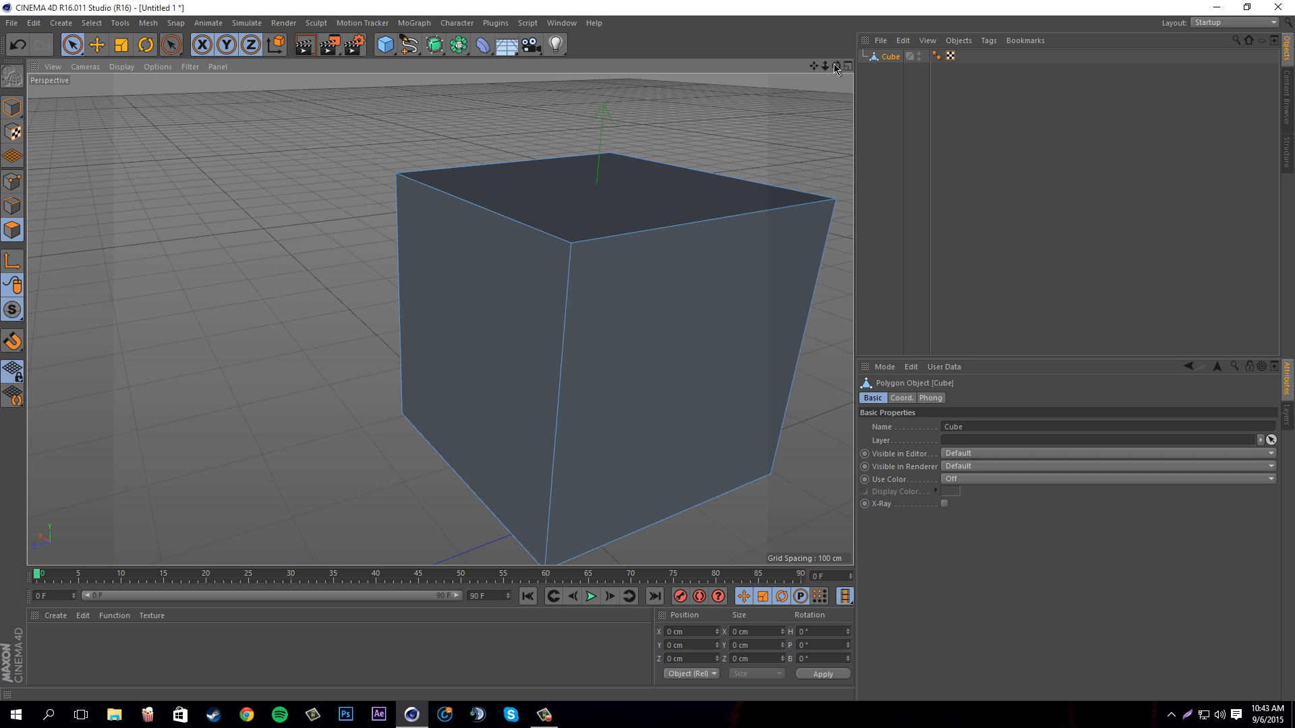
drag(836, 65, 648, 355)
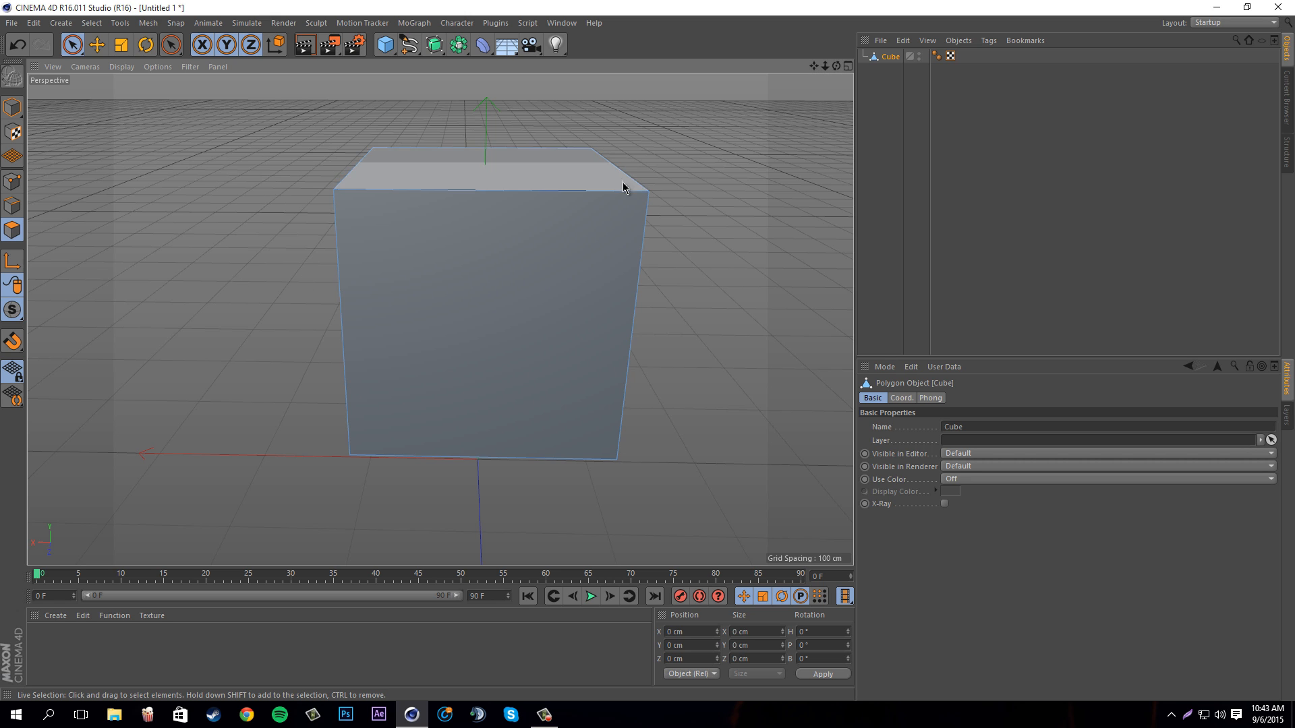
right_click(301, 264)
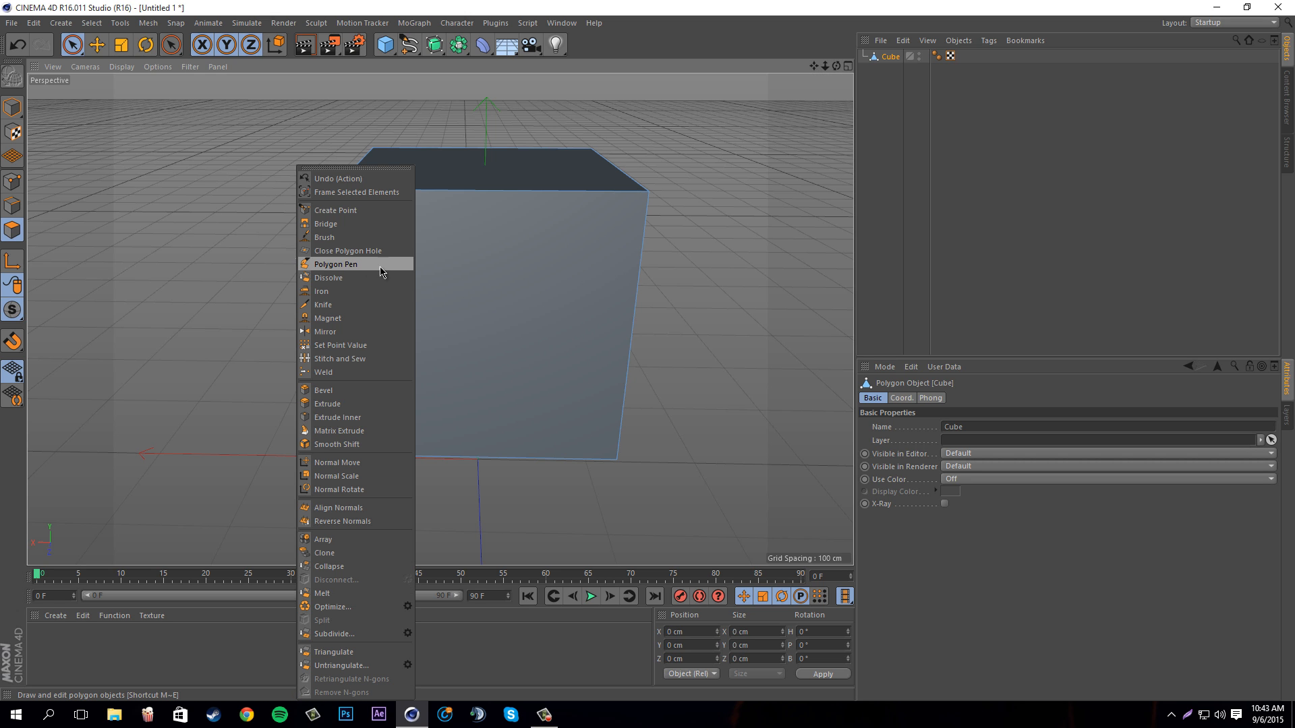
click(324, 305)
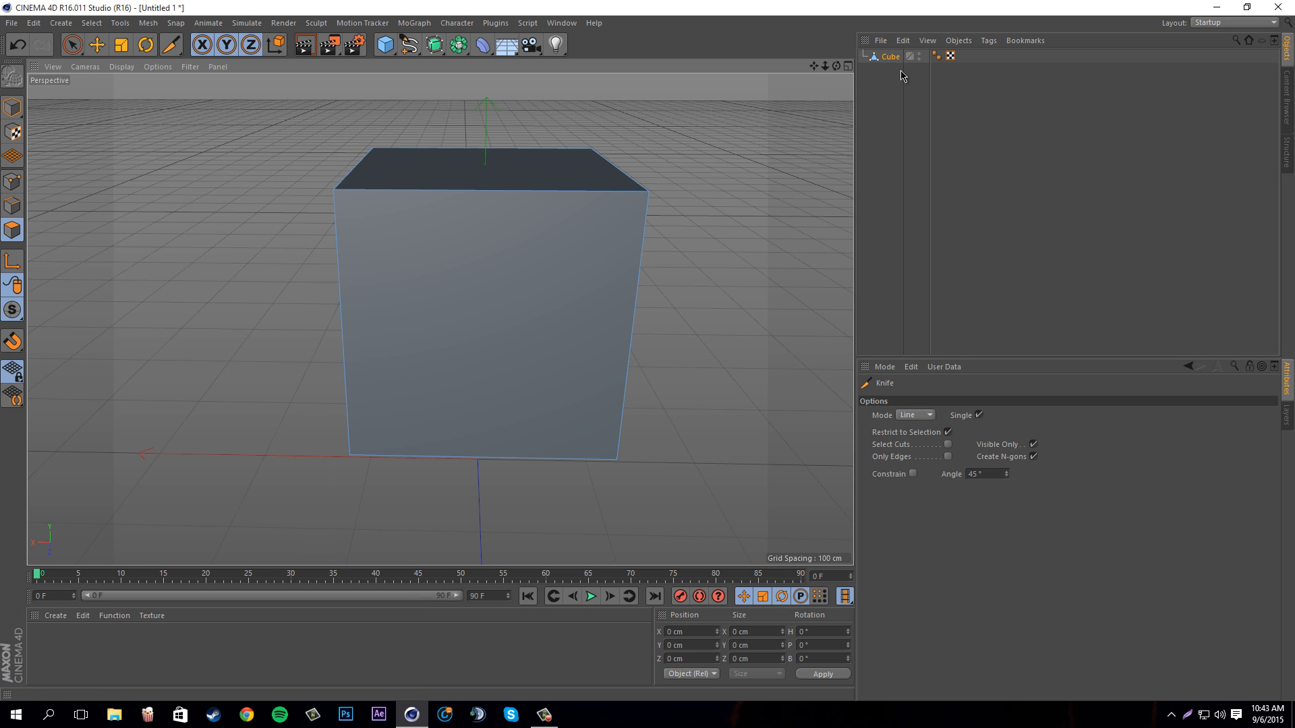
drag(834, 68, 648, 356)
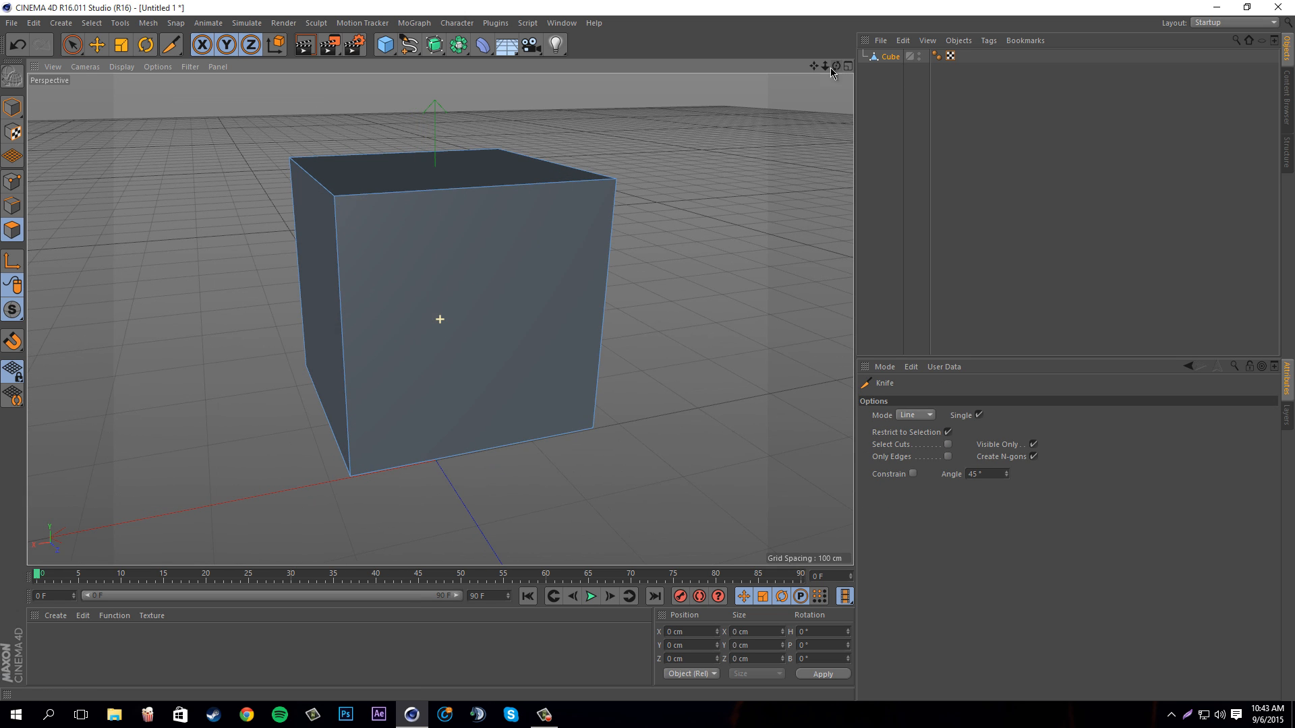
drag(577, 286, 202, 274)
drag(836, 65, 649, 351)
key(ctrl+z)
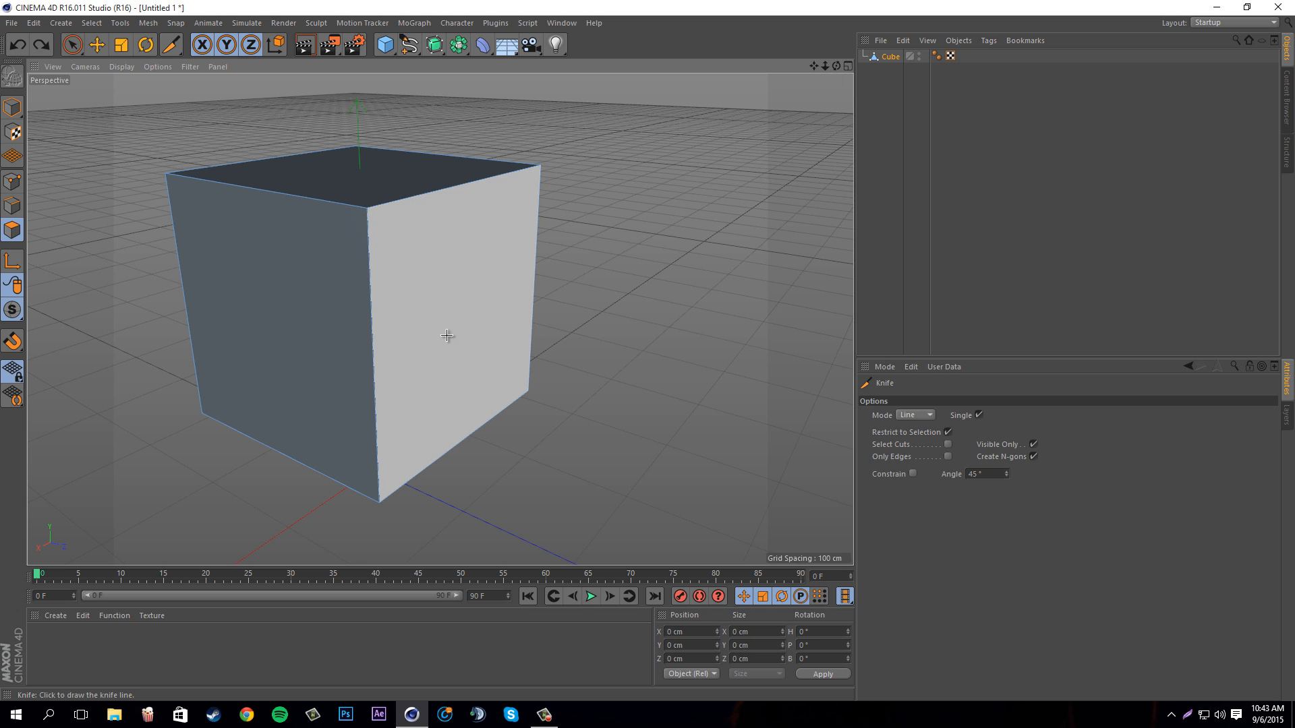
Set the Knife to Loop mode and cut eleven horizontal loops around the cube at irregular heights down to below its middle
right_click(570, 309)
click(587, 304)
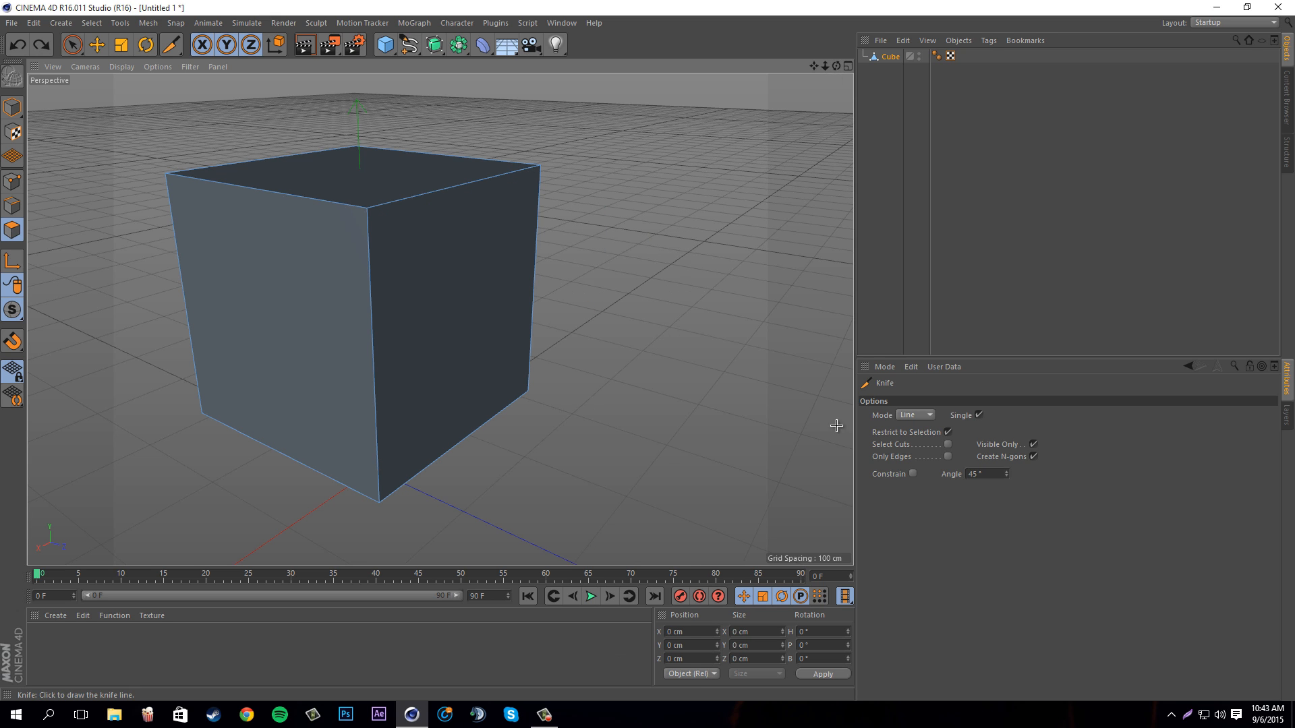
click(913, 415)
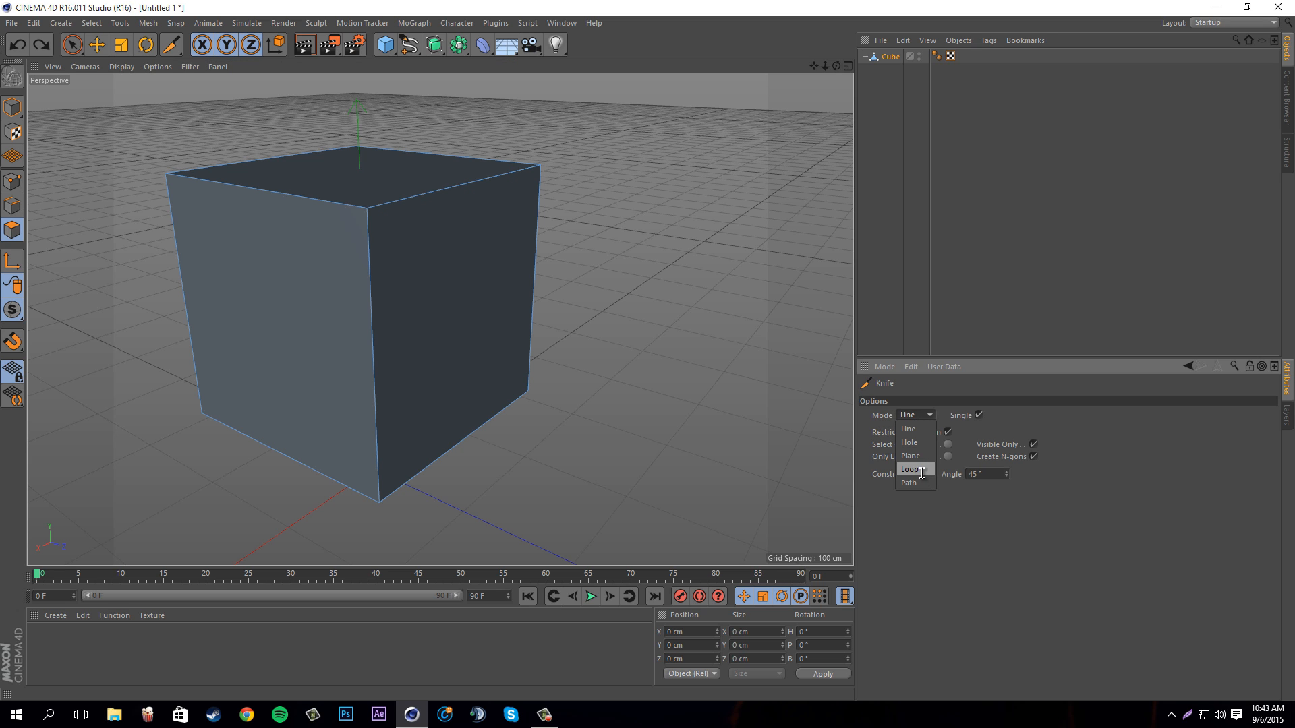
click(918, 470)
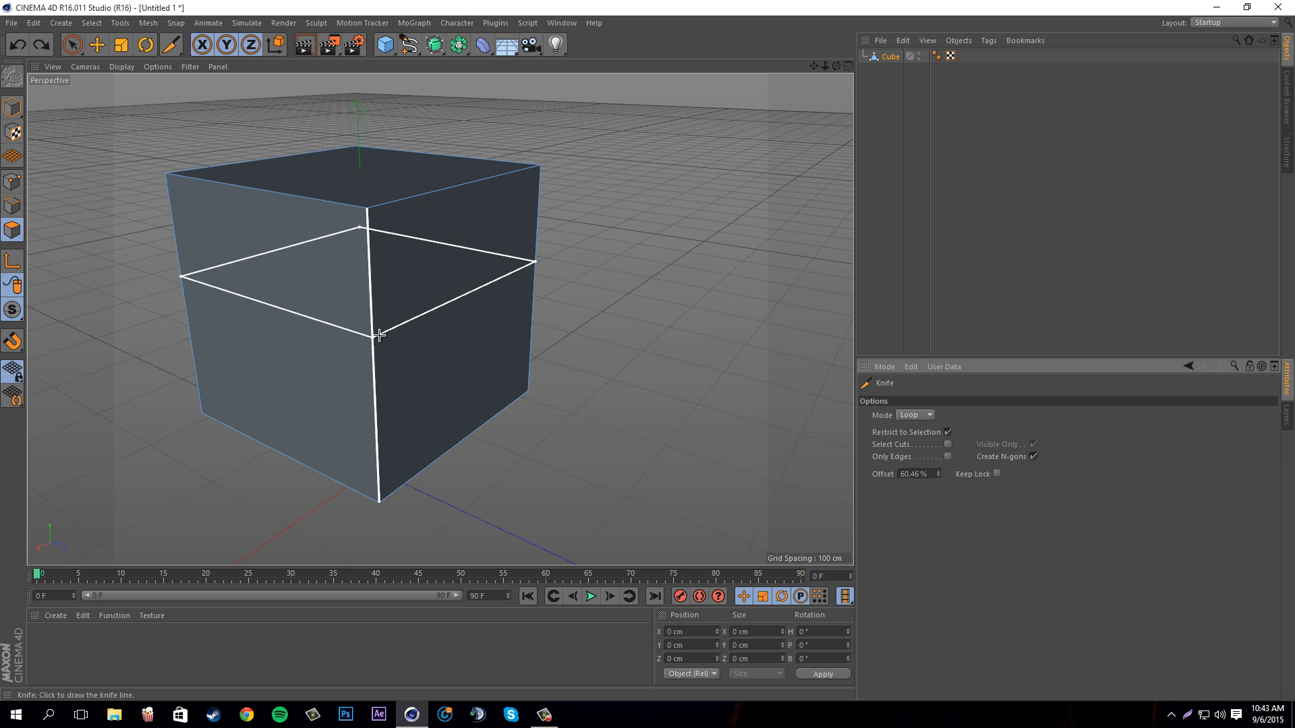
drag(837, 67, 649, 351)
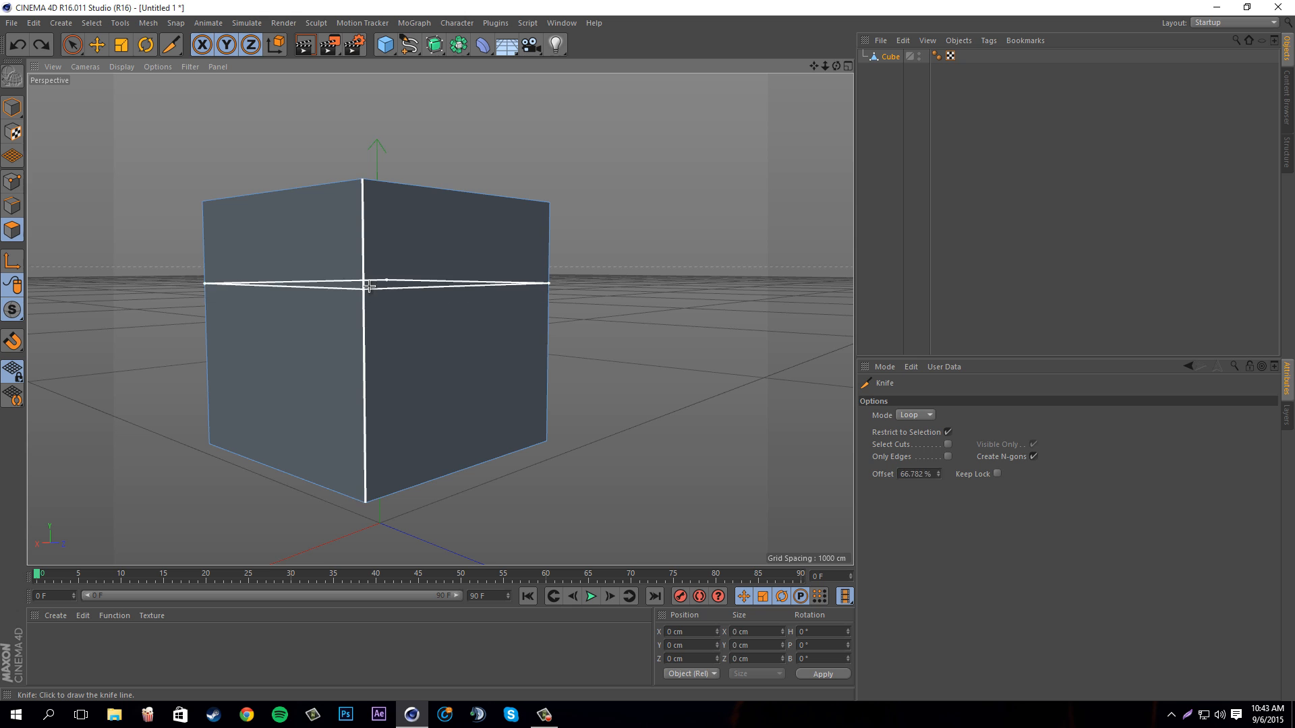
click(367, 256)
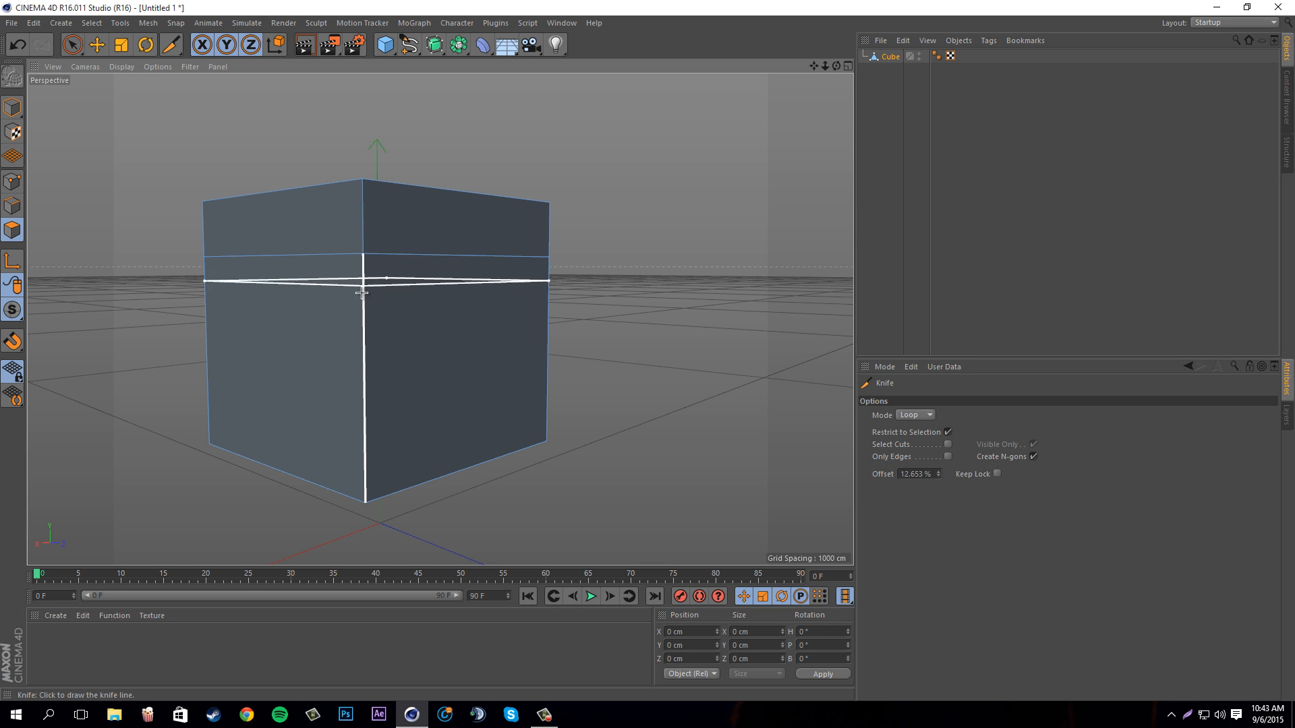
click(367, 295)
click(366, 332)
click(366, 367)
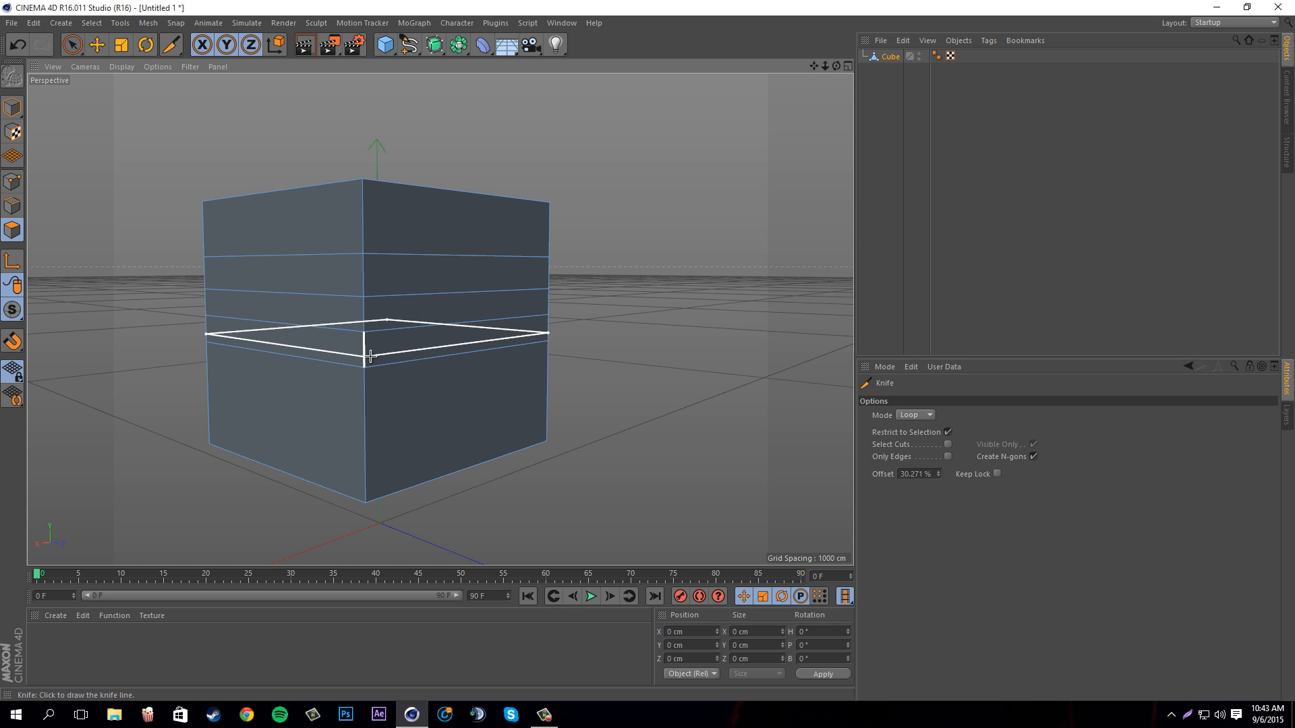
click(366, 355)
click(365, 315)
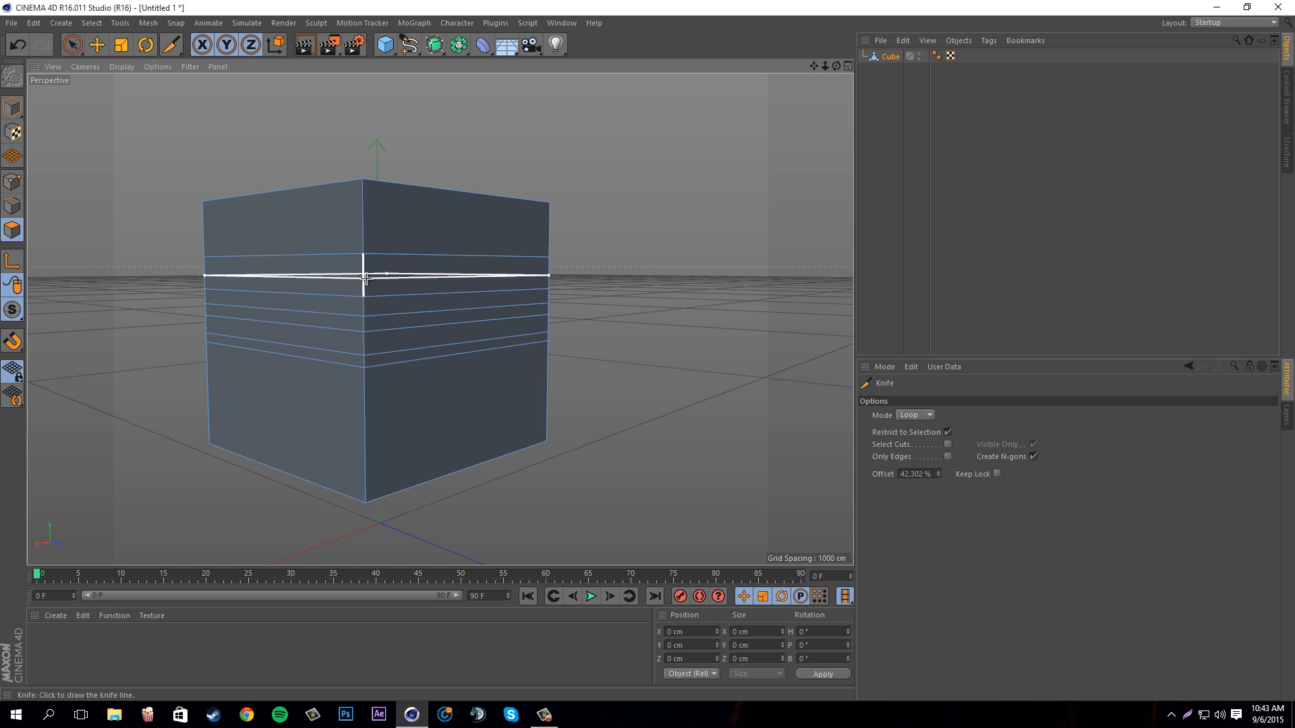
click(364, 276)
click(363, 242)
click(363, 230)
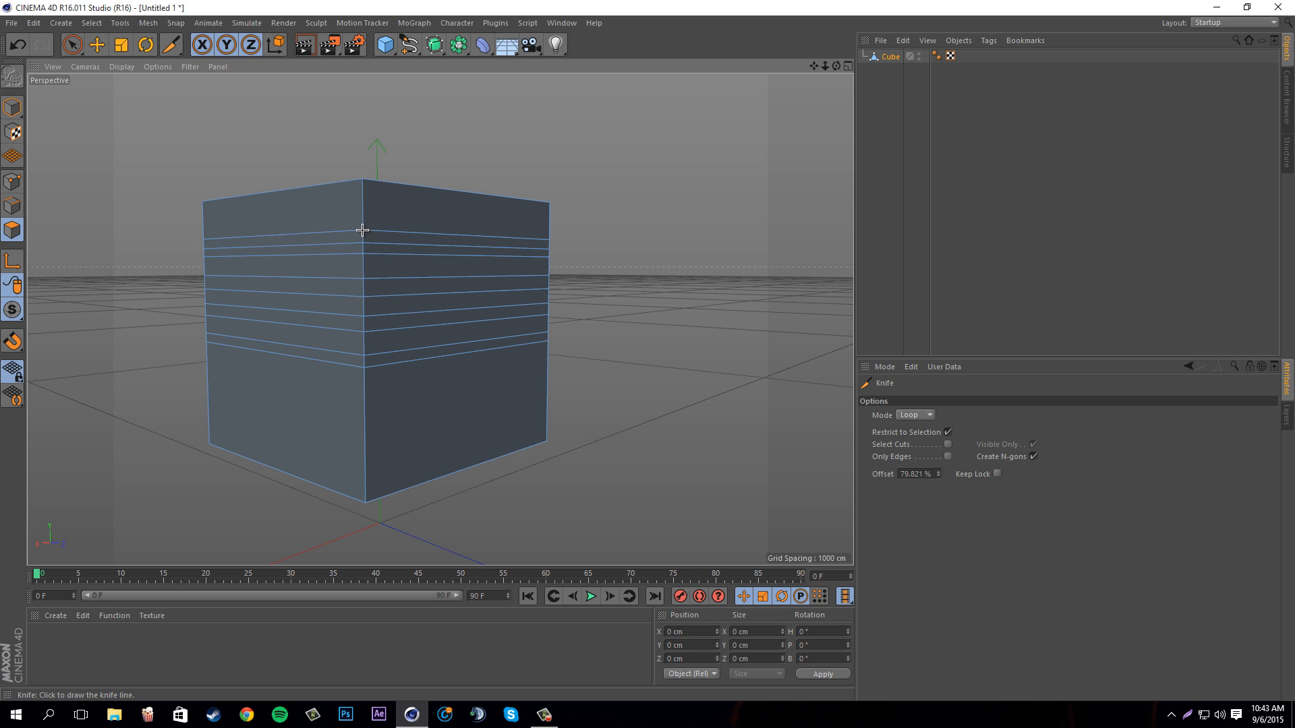
click(364, 209)
click(362, 210)
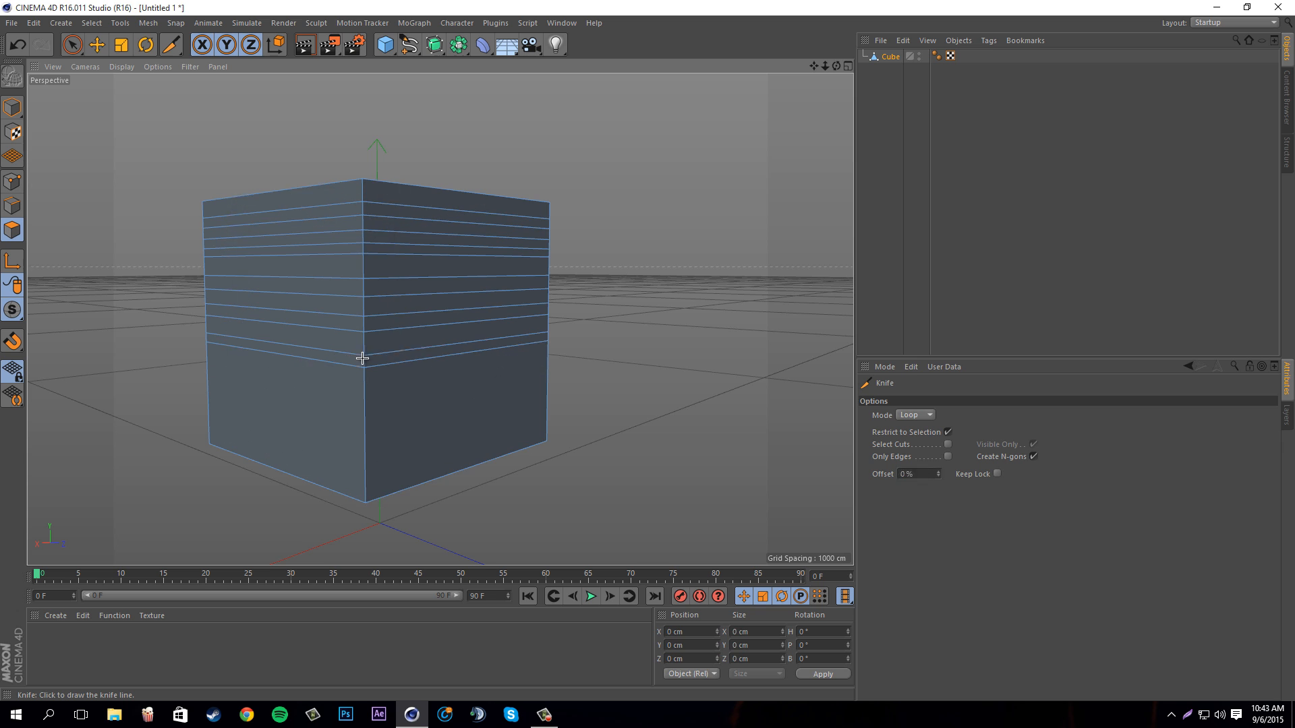
Try Live Selection on single strip polygons, pulling the middle band outward into a ledge and raising one of its upper faces
click(72, 48)
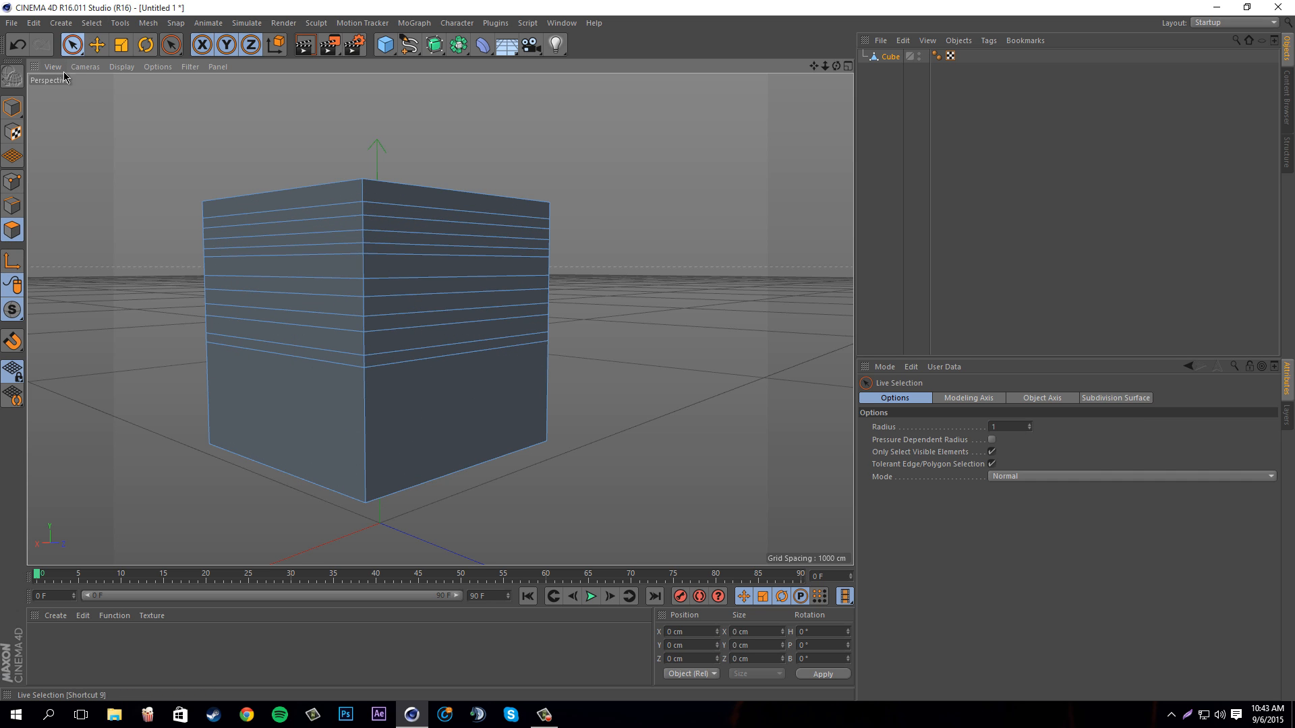
click(292, 320)
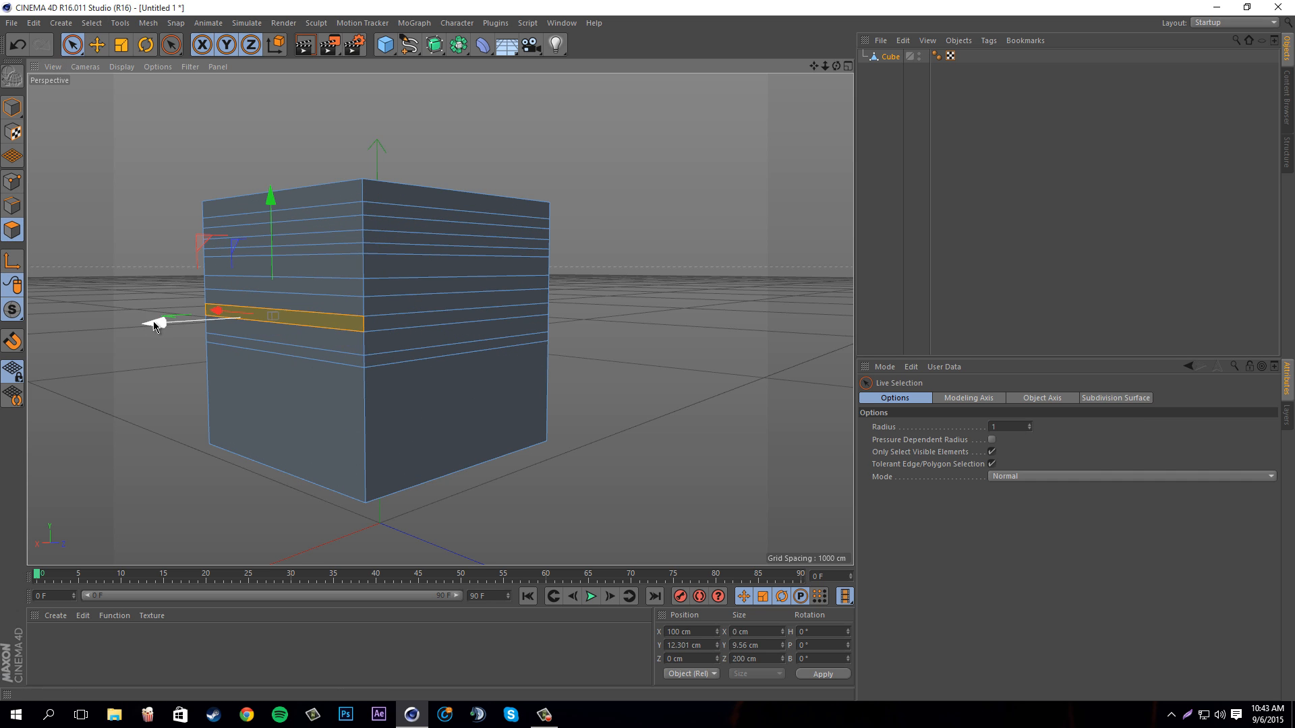
drag(151, 324, 114, 327)
click(405, 317)
drag(540, 324, 617, 333)
click(457, 301)
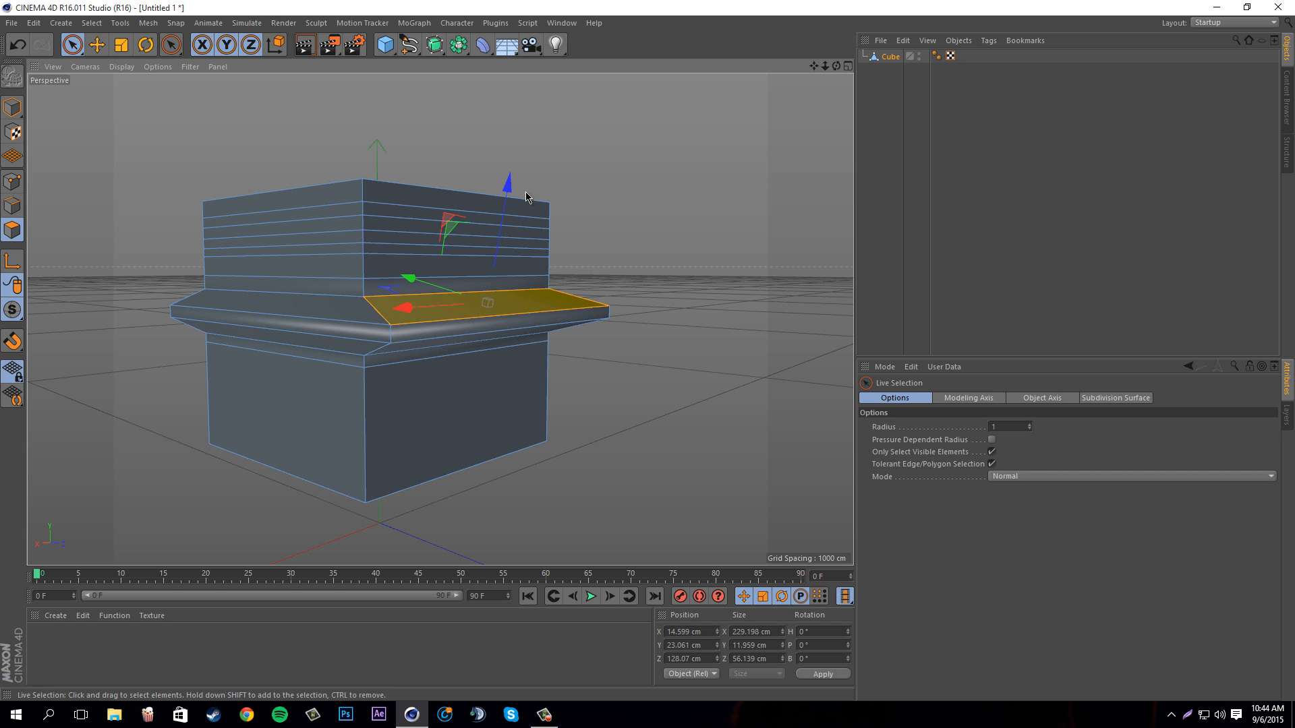
click(276, 294)
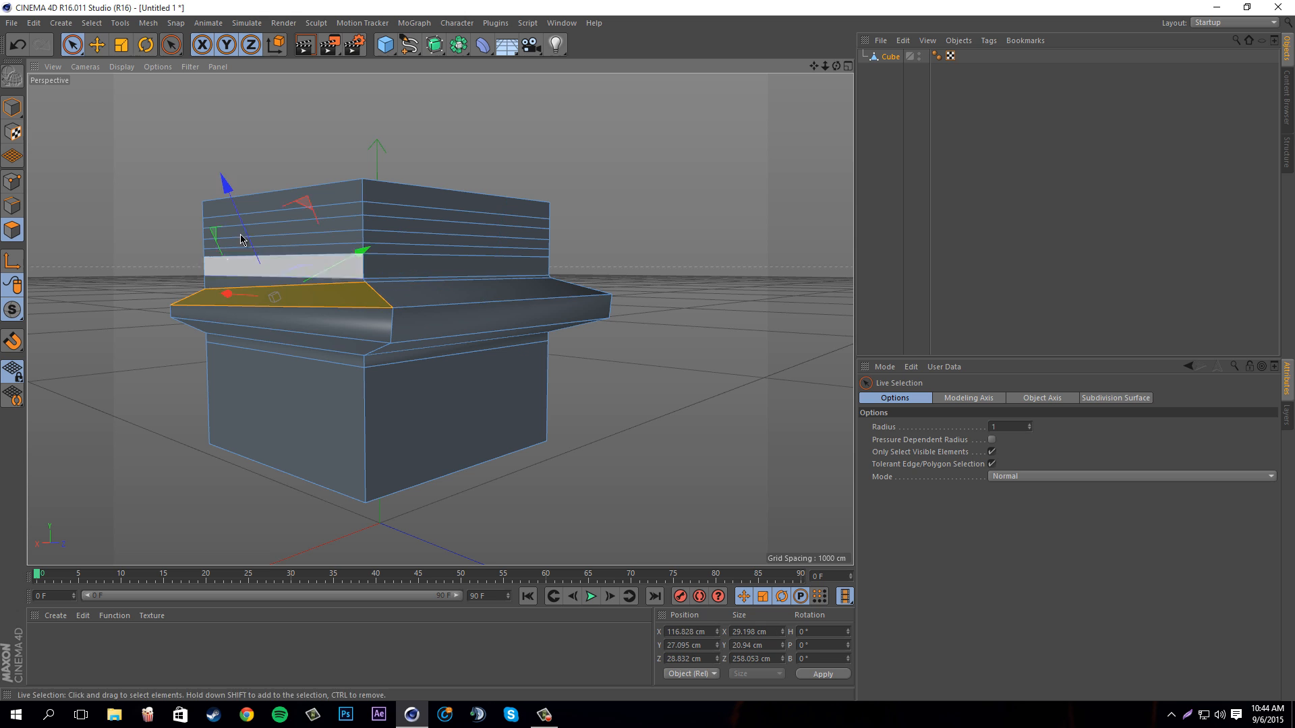
drag(227, 181, 217, 168)
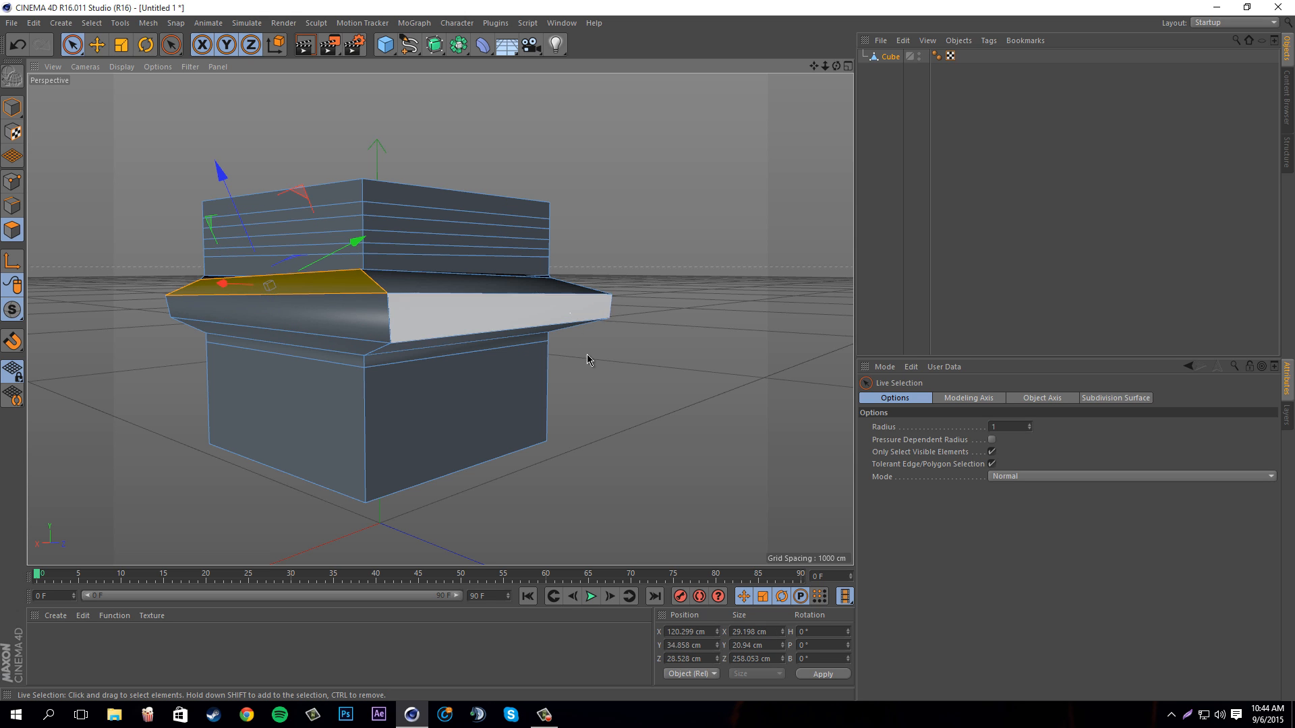
Undo the polygon moves that formed the ledge around the cube
key(ctrl+z)
key(ctrl+z)
key(ctrl+z)
key(ctrl+z)
key(ctrl+z)
key(ctrl+z)
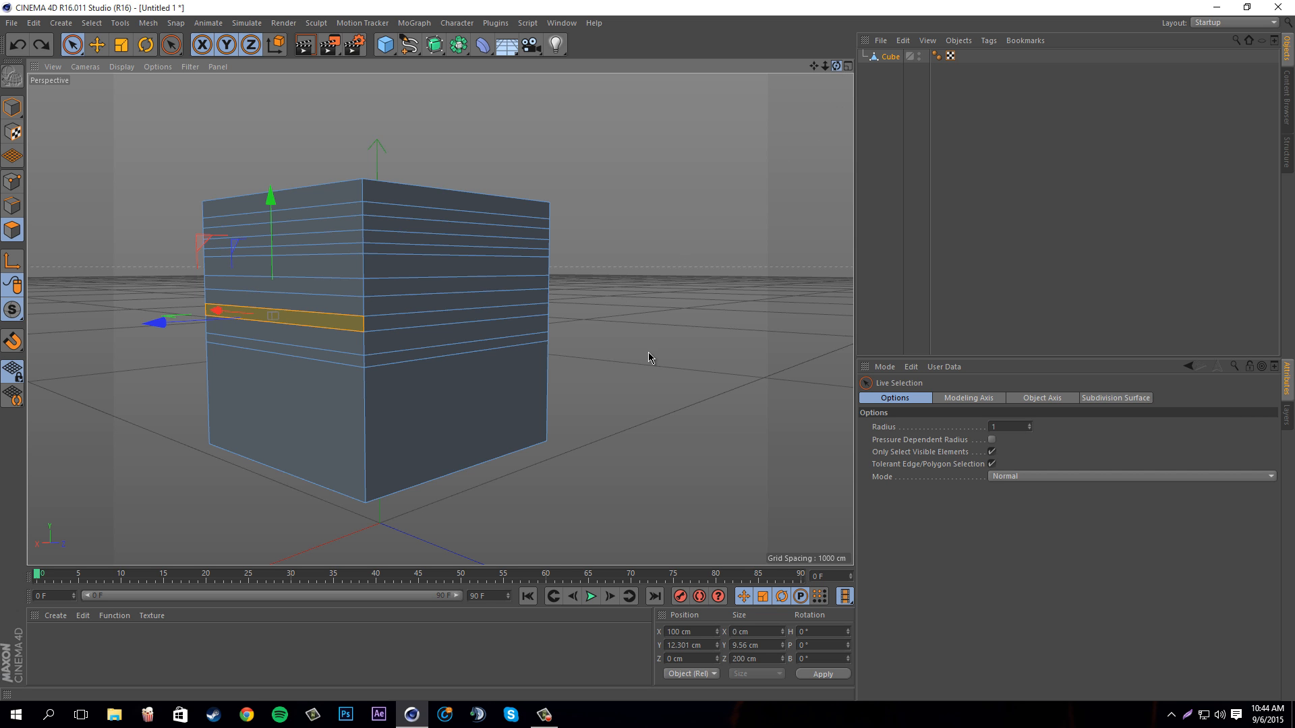
Try the Mirror tool on the selected strip polygon with World coordinates and the XZ mirror plane
drag(835, 67, 831, 73)
click(888, 57)
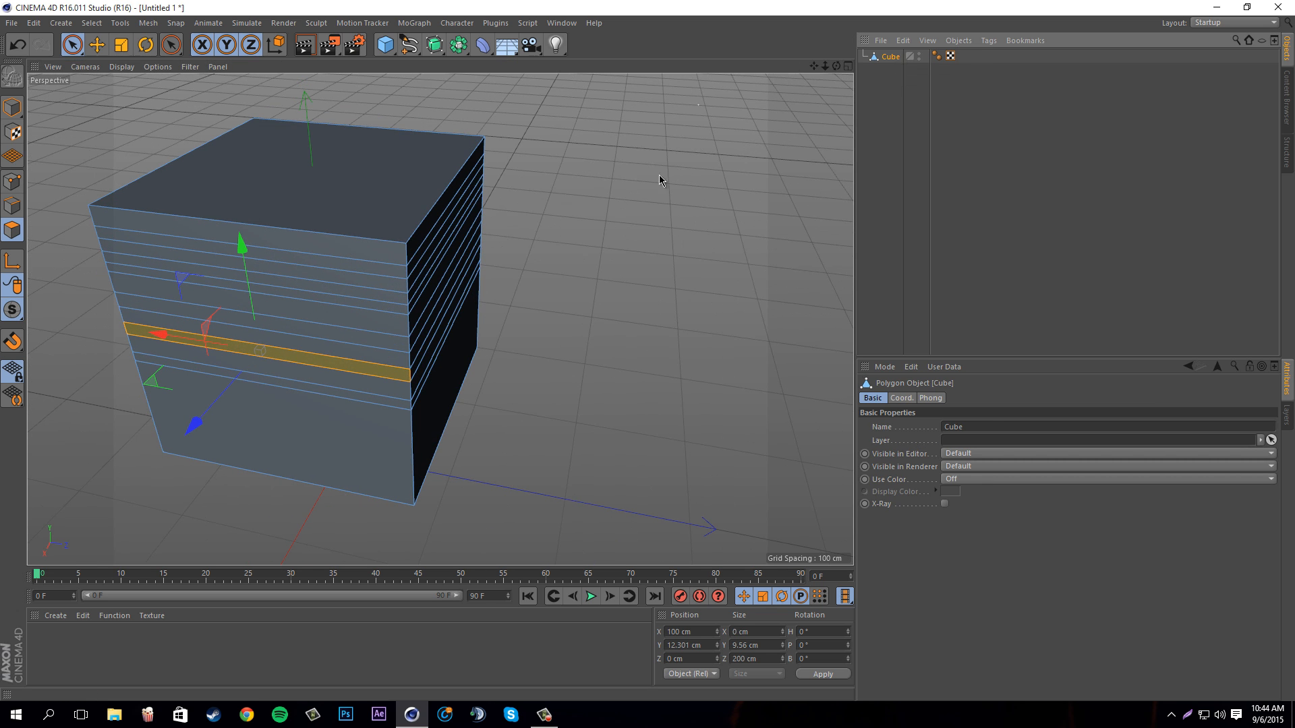
right_click(387, 168)
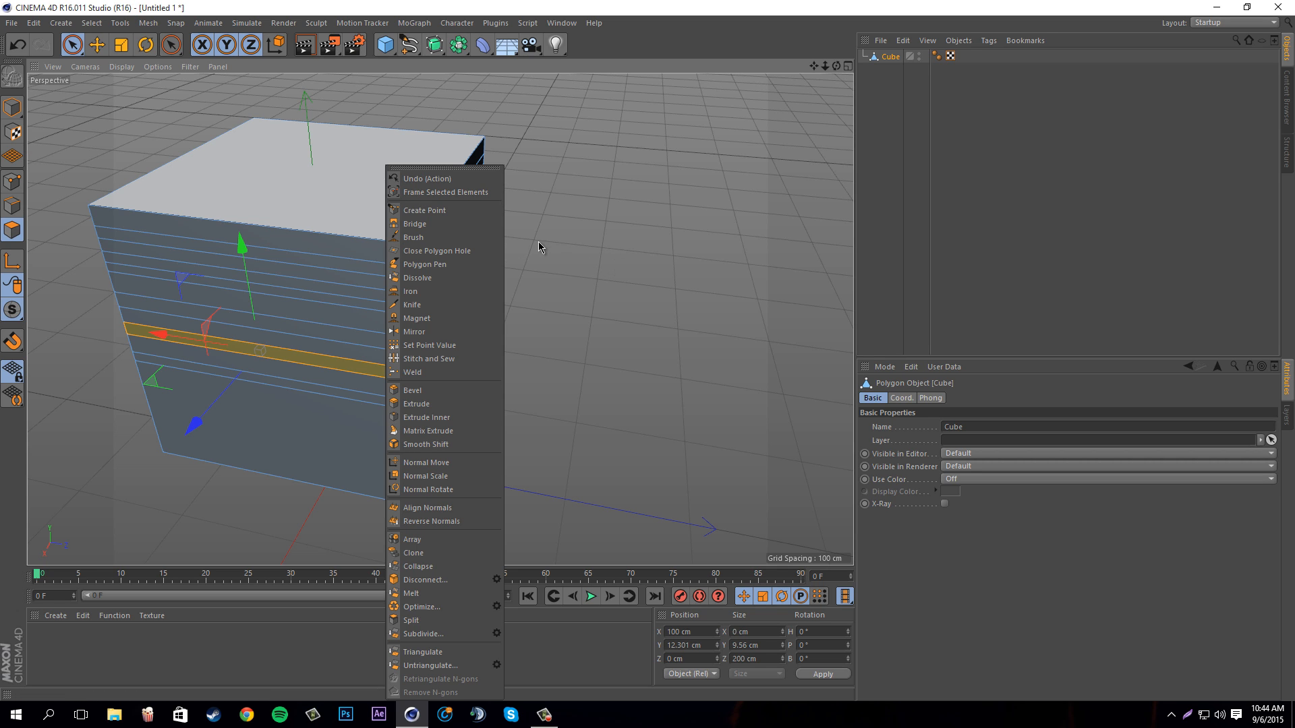
click(415, 332)
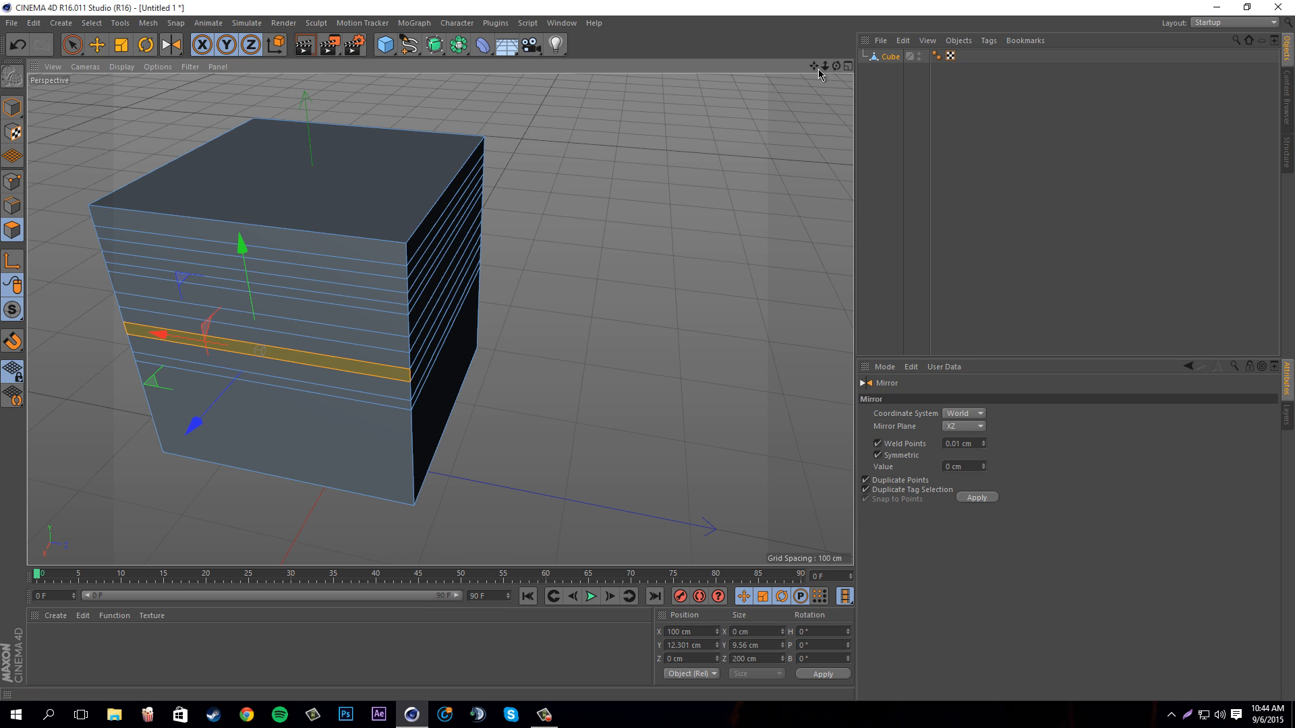
drag(812, 68, 649, 356)
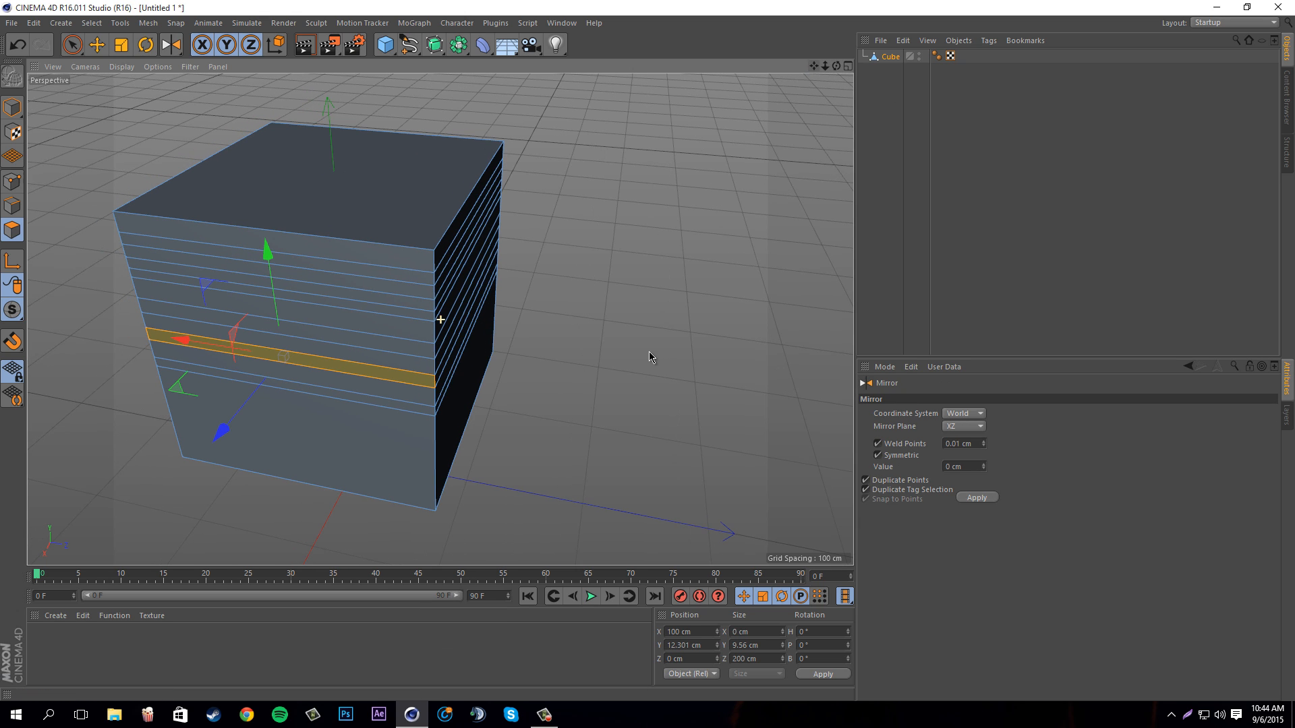
click(989, 501)
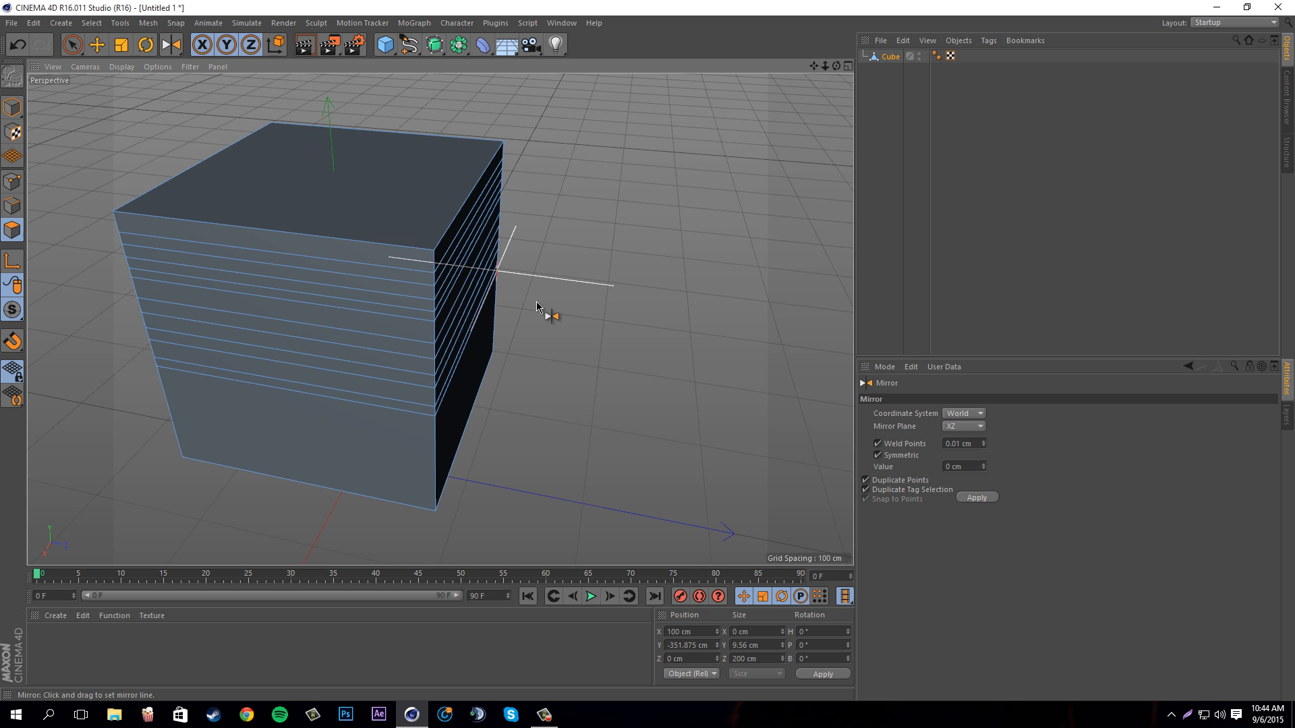
click(536, 302)
Set further XZ mirror lines around the cube to place additional copies of the strip polygon above and below it
drag(837, 66, 487, 235)
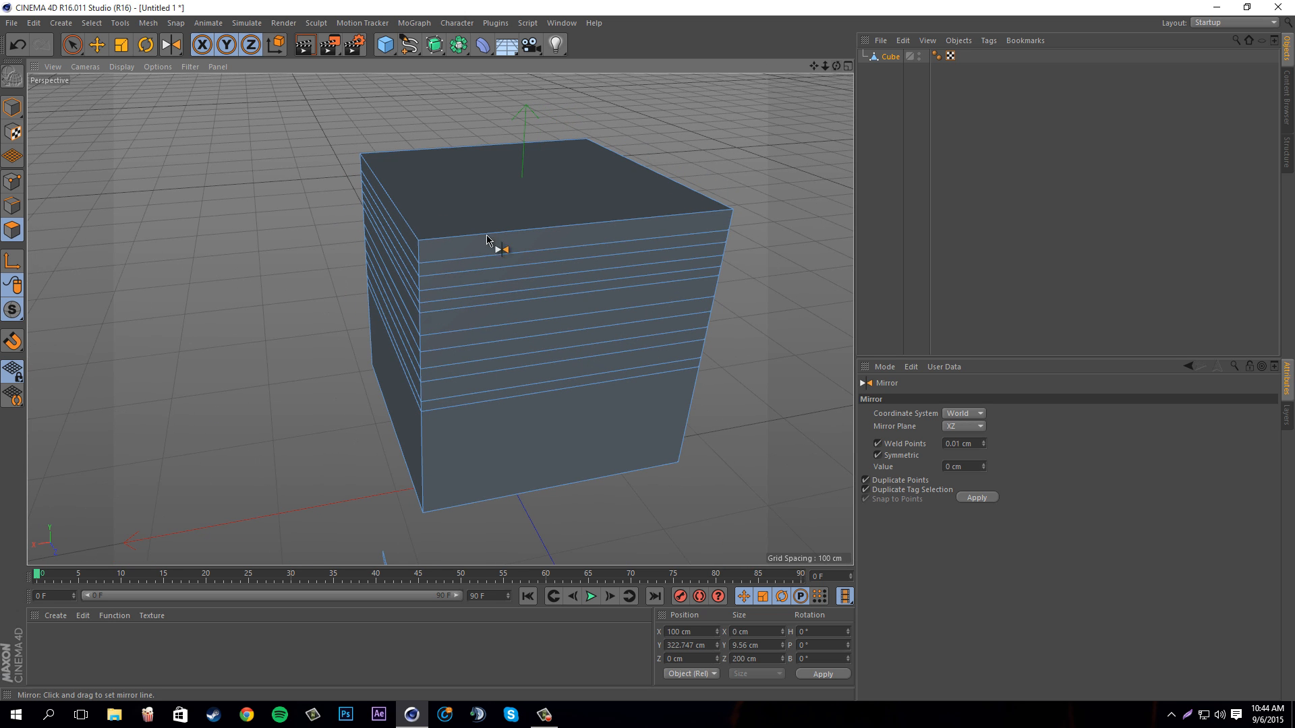
click(348, 402)
key(ctrl+z)
key(ctrl+z)
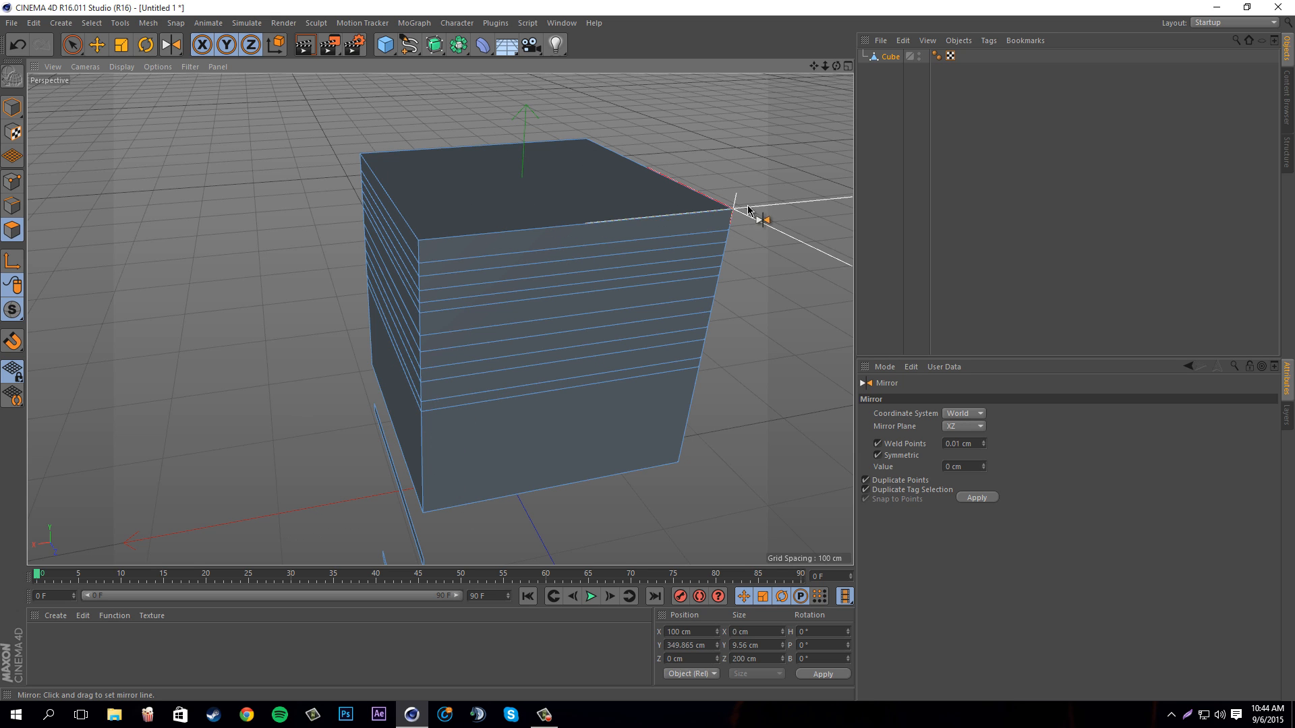
click(585, 126)
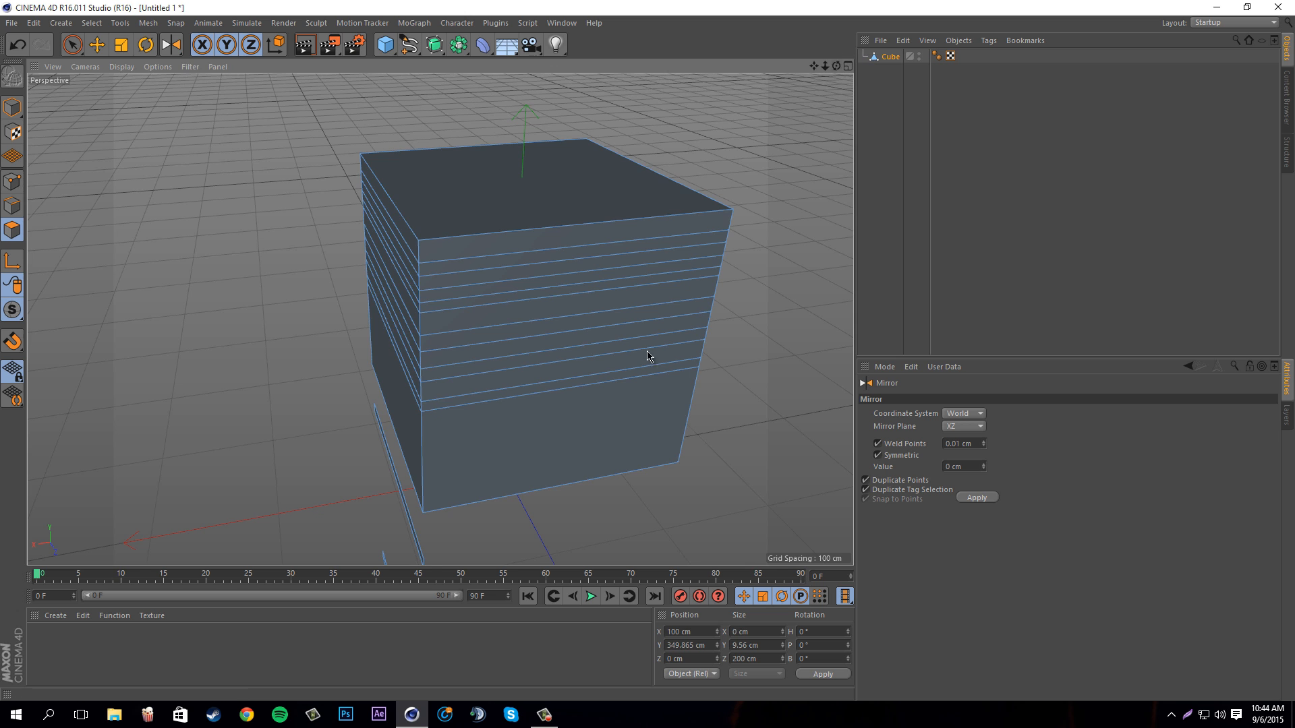
alt+drag(648, 355, 644, 352)
scroll(642, 177, down, 5)
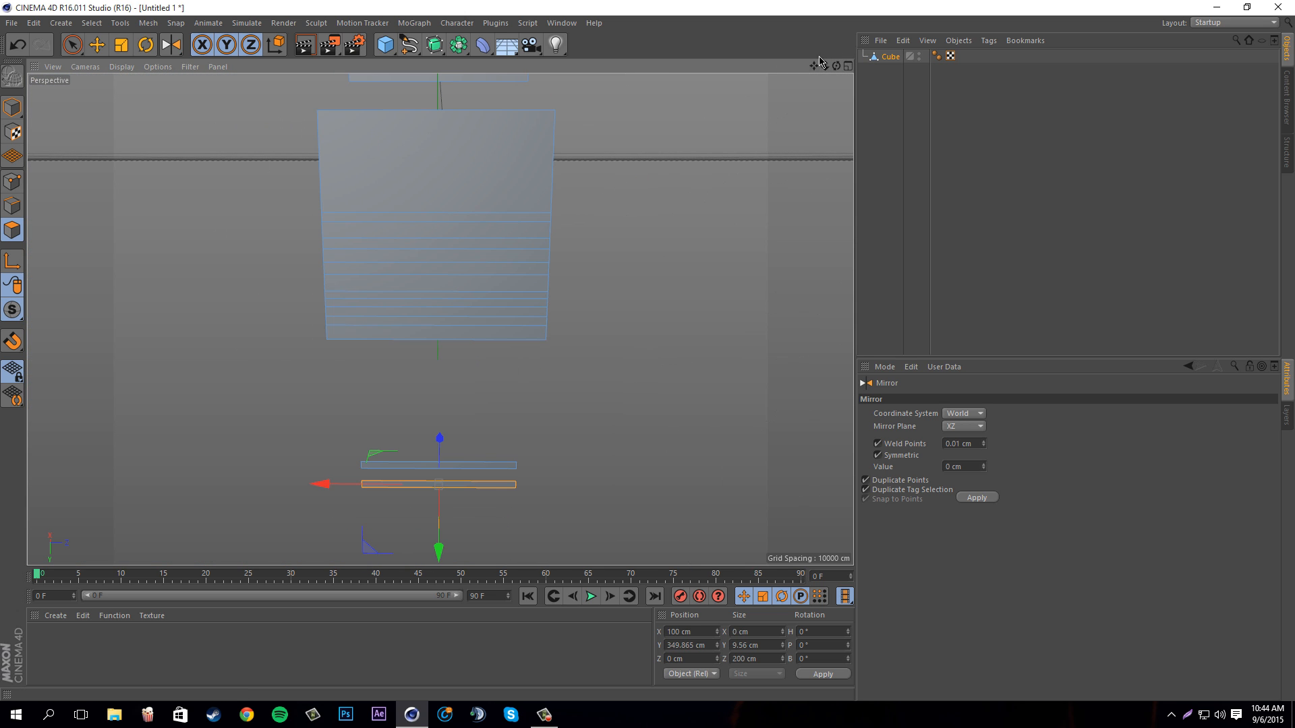
drag(814, 67, 647, 359)
alt+middle_drag(647, 364, 662, 464)
click(475, 163)
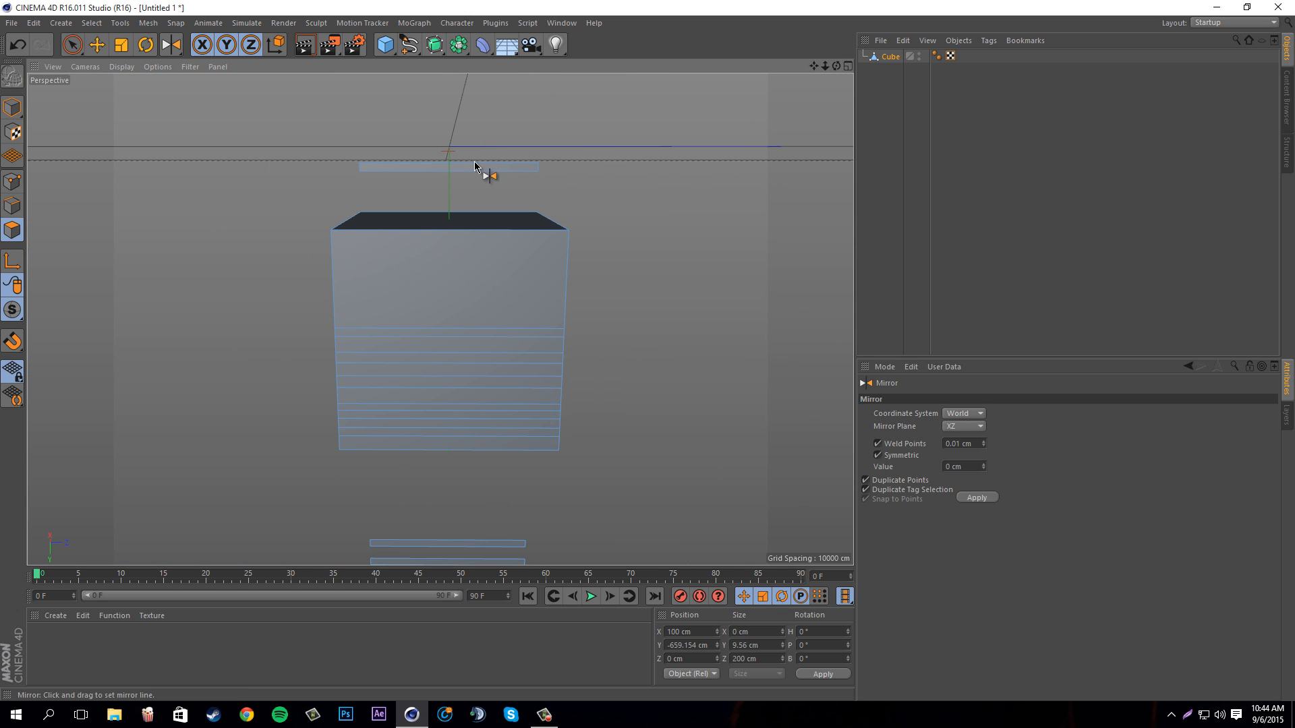
Check the available mirror planes and mirror the selected strip copy once more with the XZ plane kept
scroll(495, 307, down, 5)
scroll(495, 308, down, 3)
scroll(499, 76, down, 5)
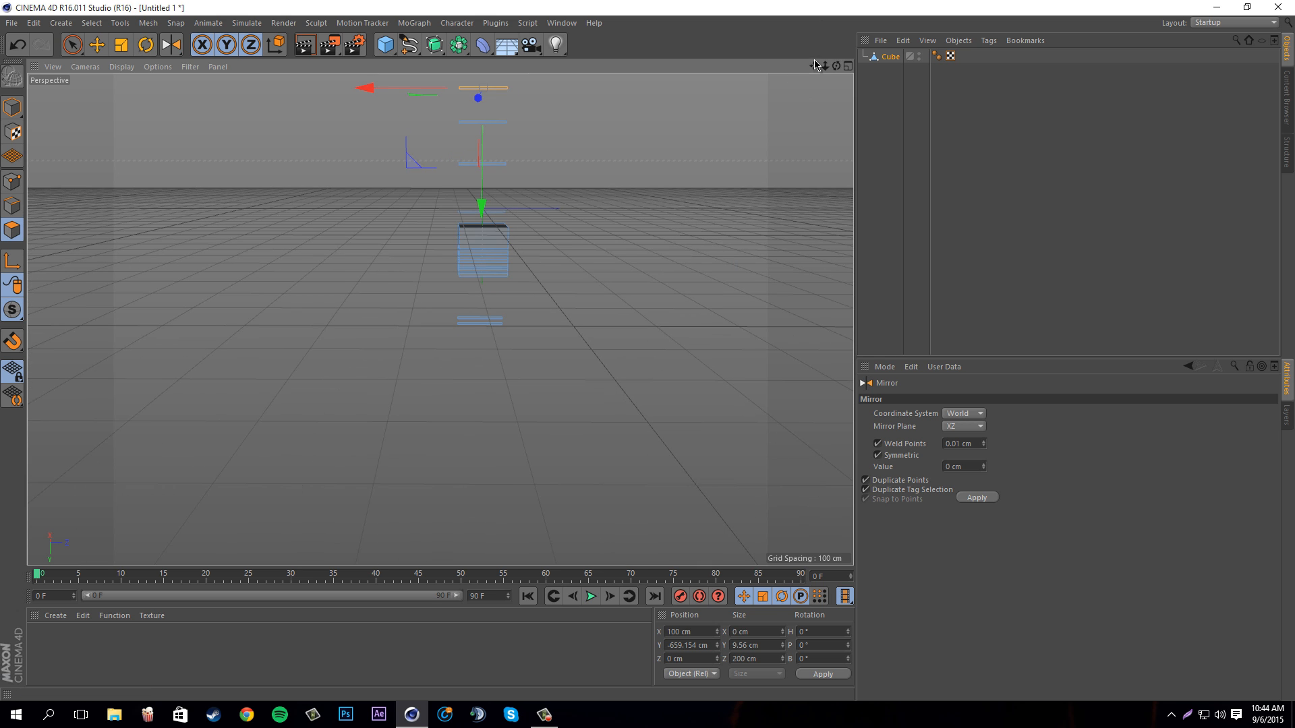
drag(814, 66, 647, 355)
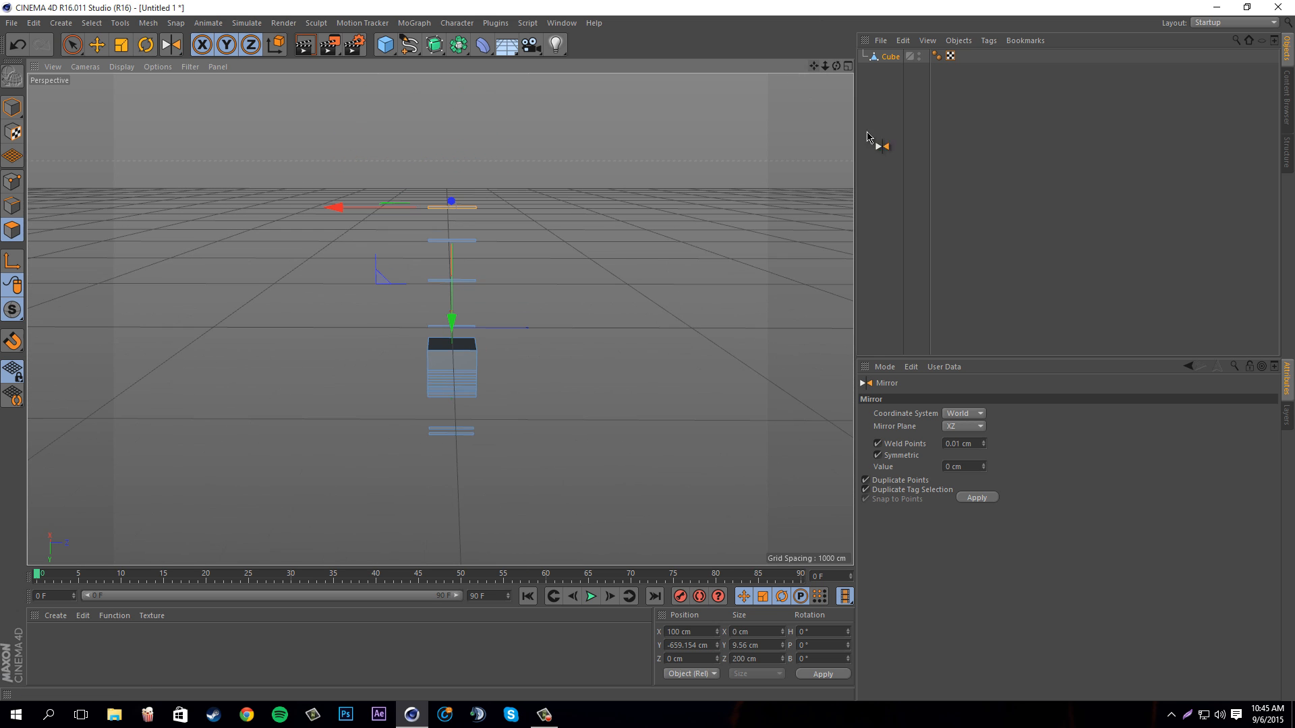
click(965, 428)
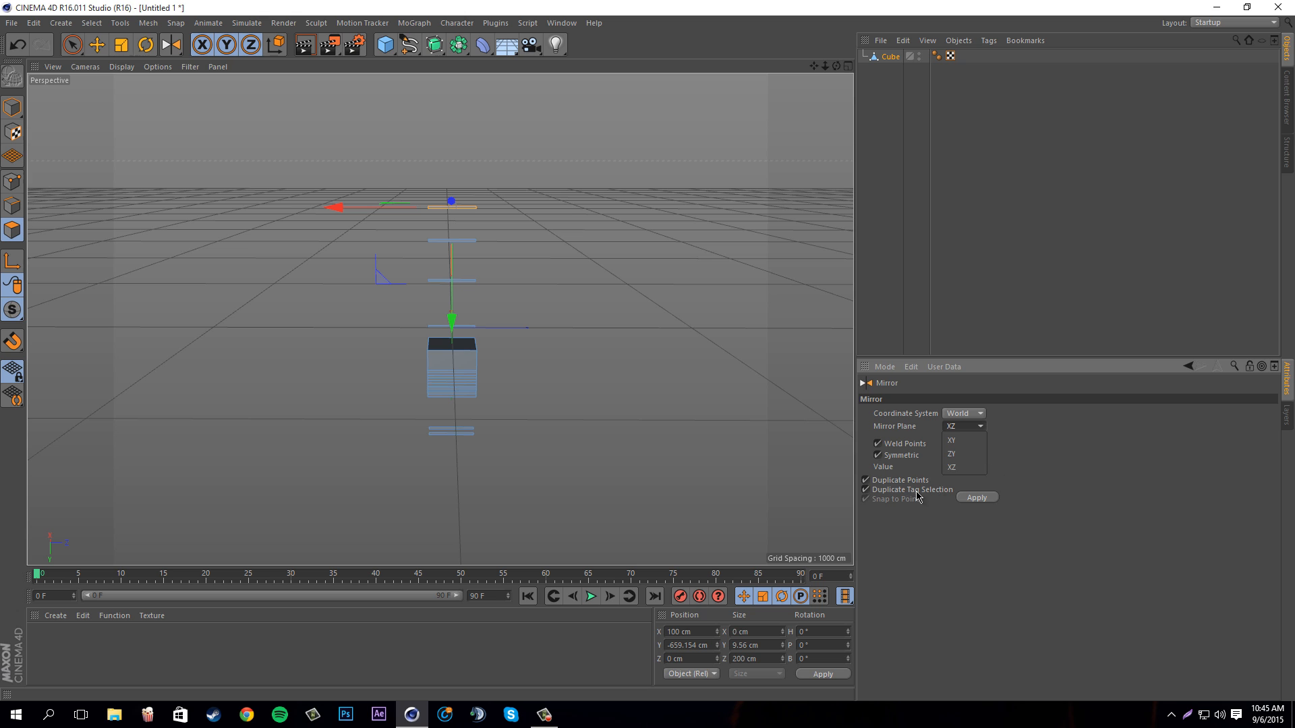
click(557, 389)
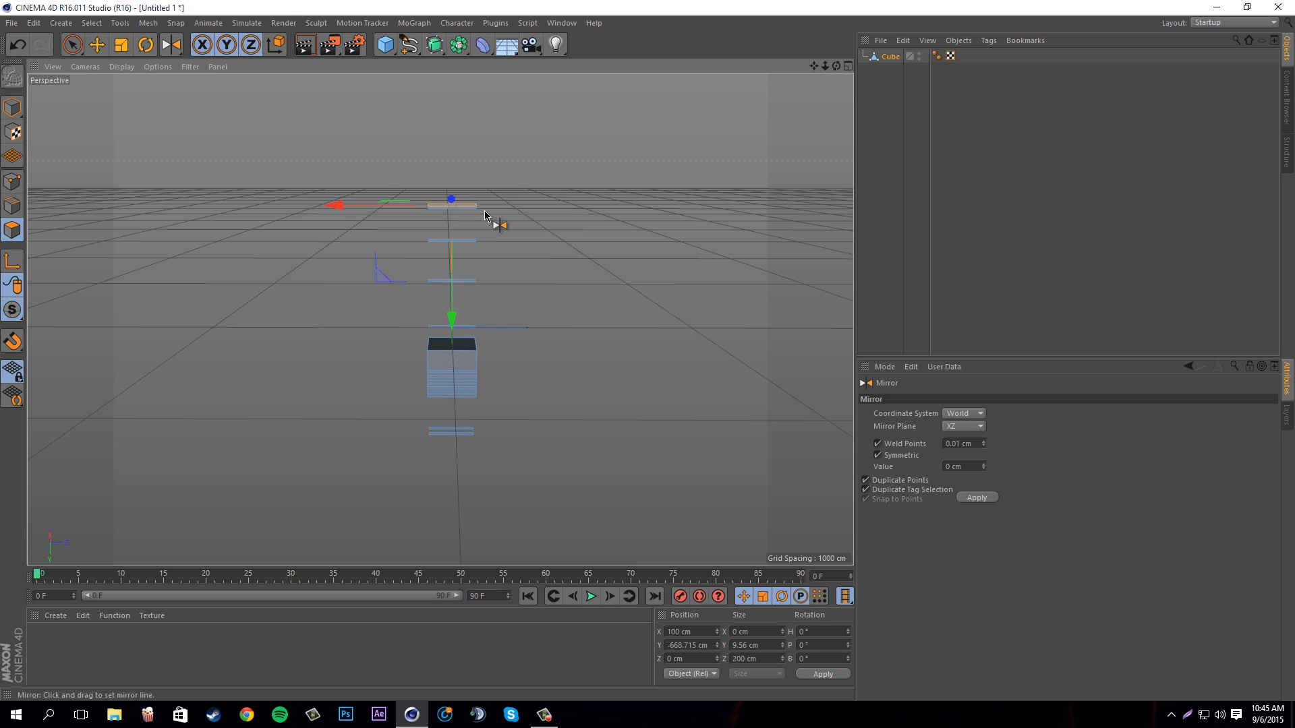
click(572, 321)
Try a second default cube about 320 cm along Z from the first and delete it
drag(387, 46, 500, 66)
click(13, 107)
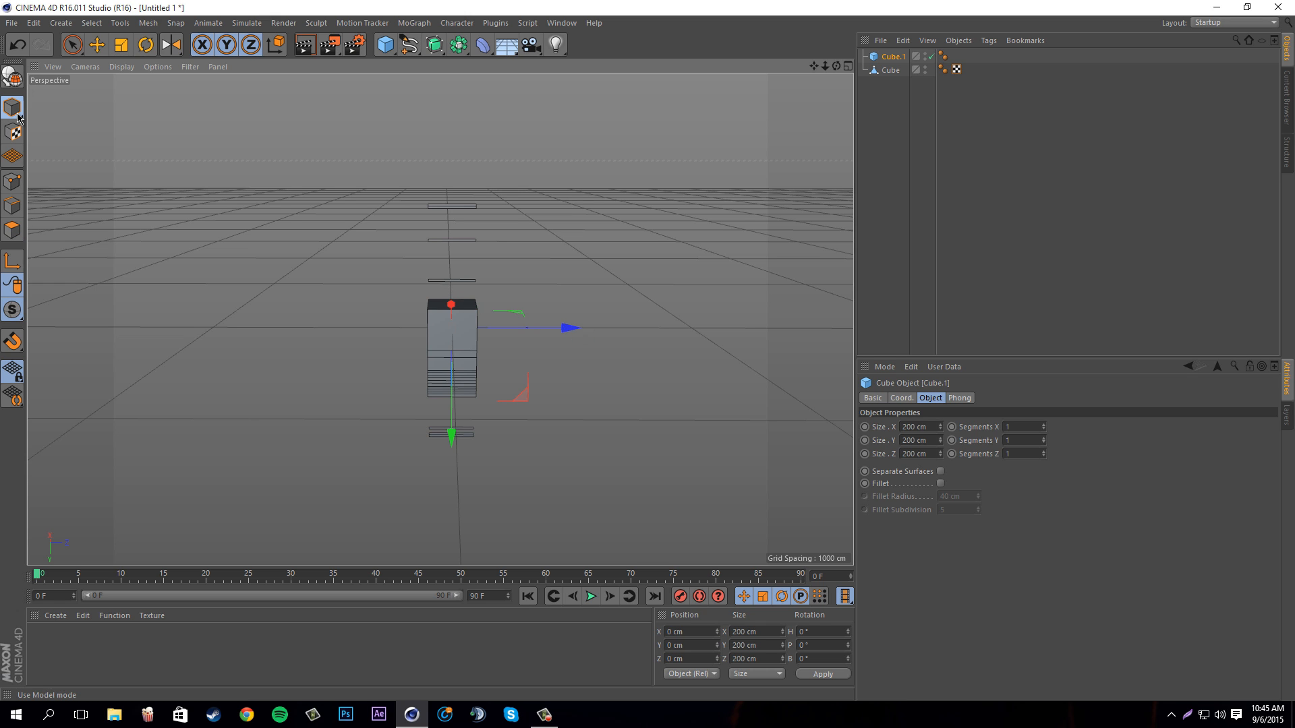
click(73, 46)
drag(553, 322, 654, 321)
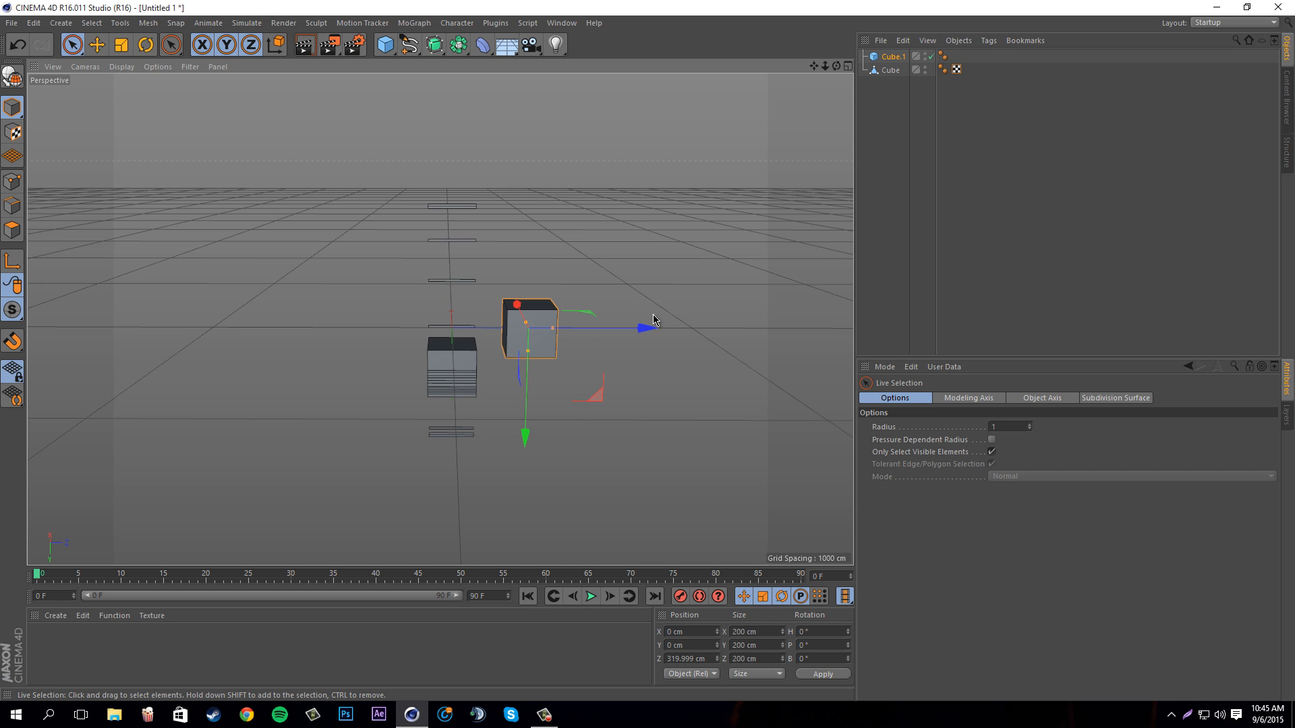
key(Delete)
Replace the mirrored cube with a new default 200 cm cube and switch to polygon mode
click(890, 58)
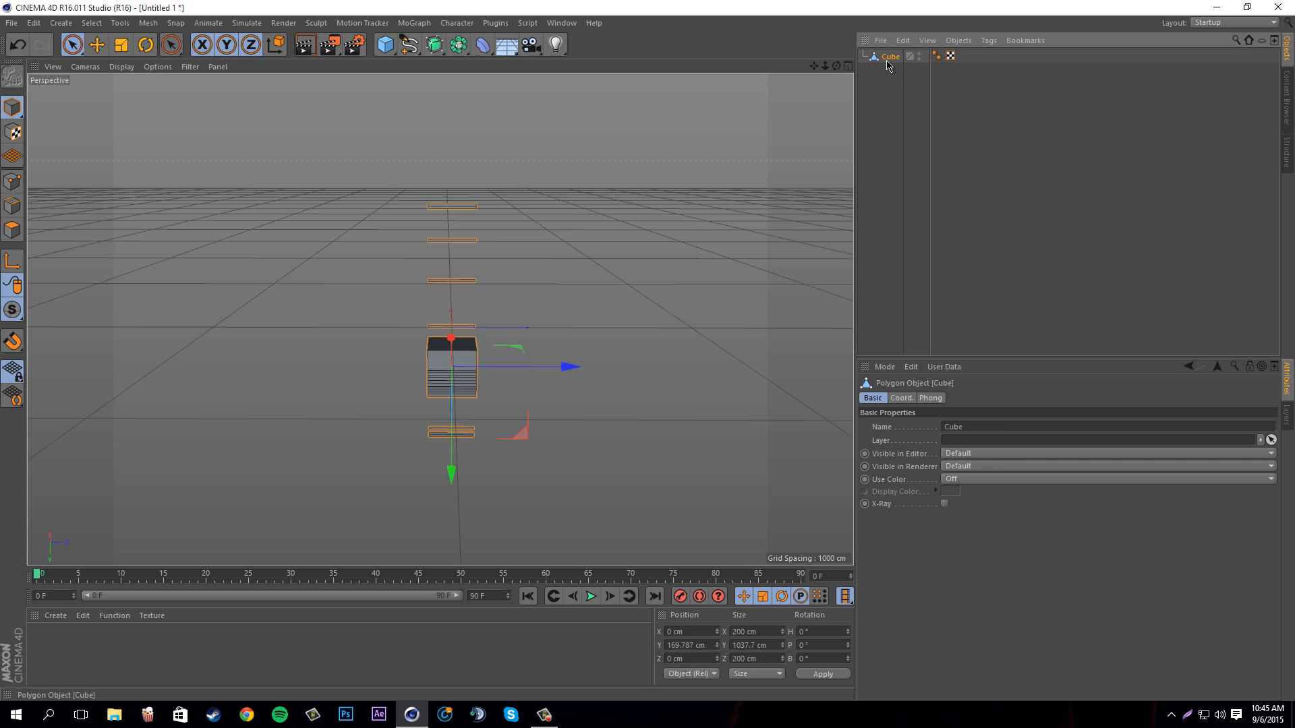
key(Delete)
scroll(358, 249, up, 2)
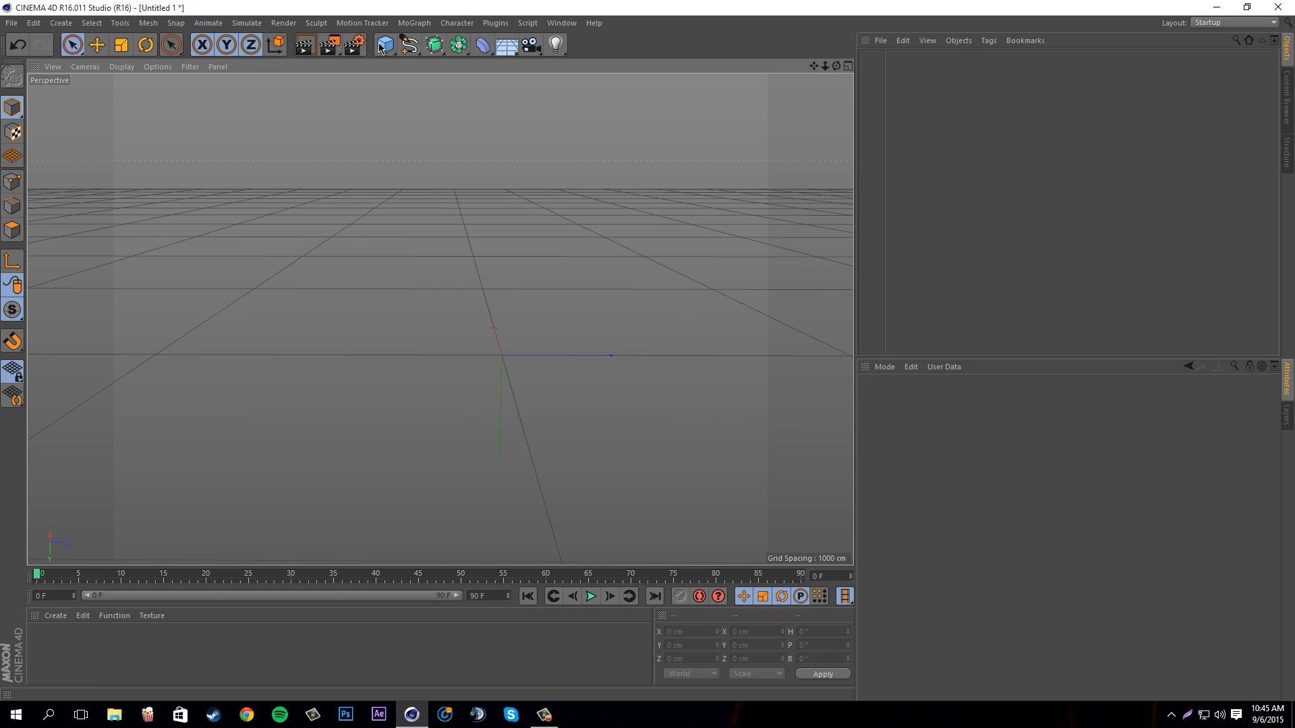
click(383, 45)
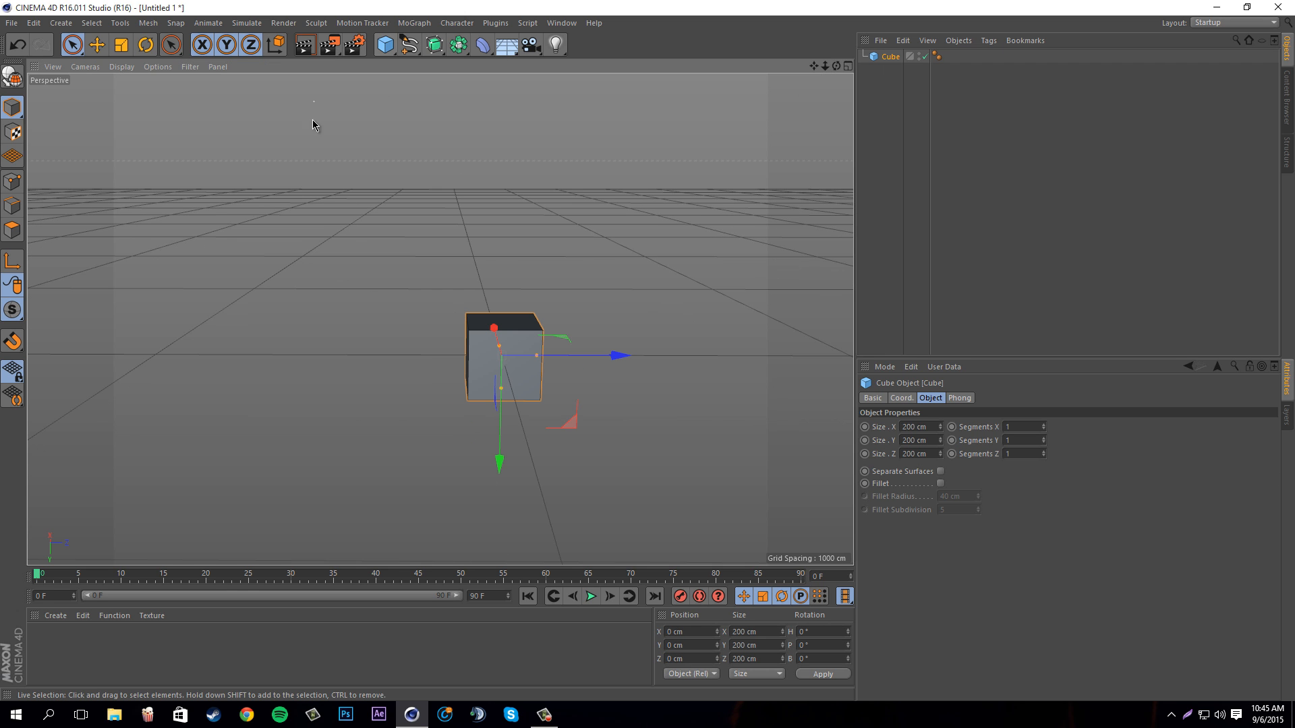
click(12, 259)
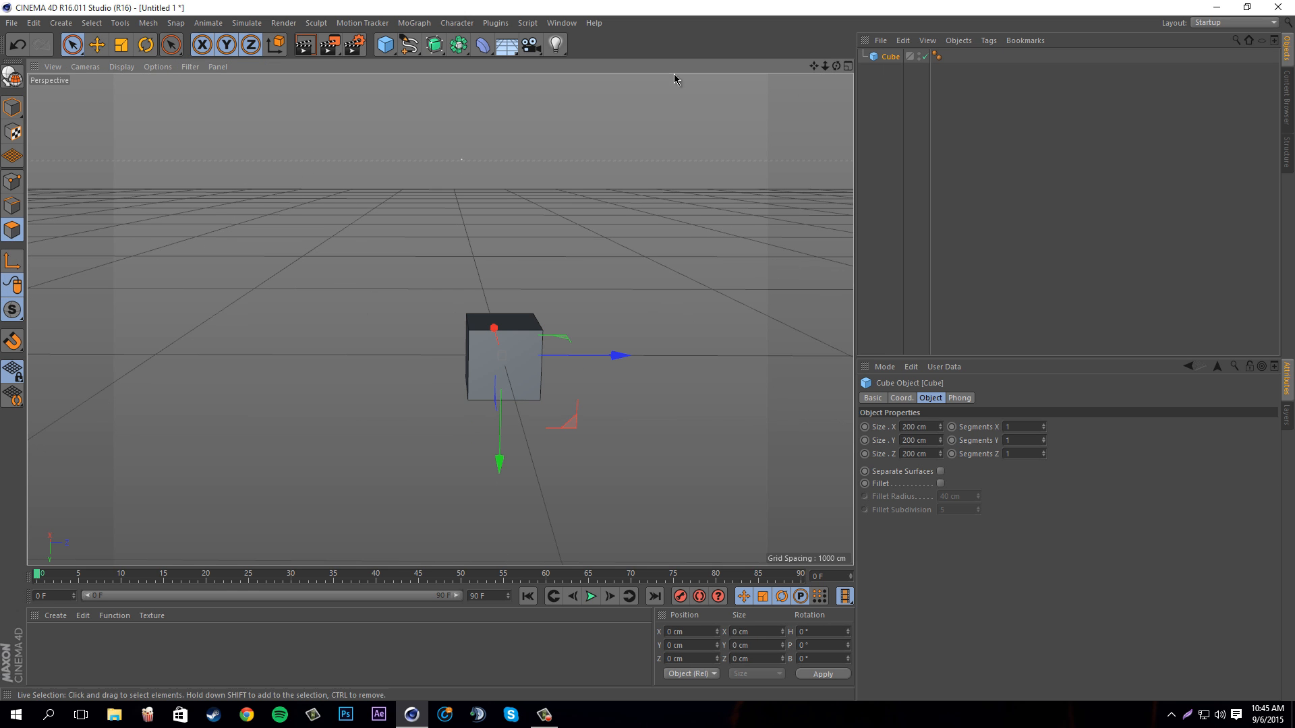
right_click(592, 373)
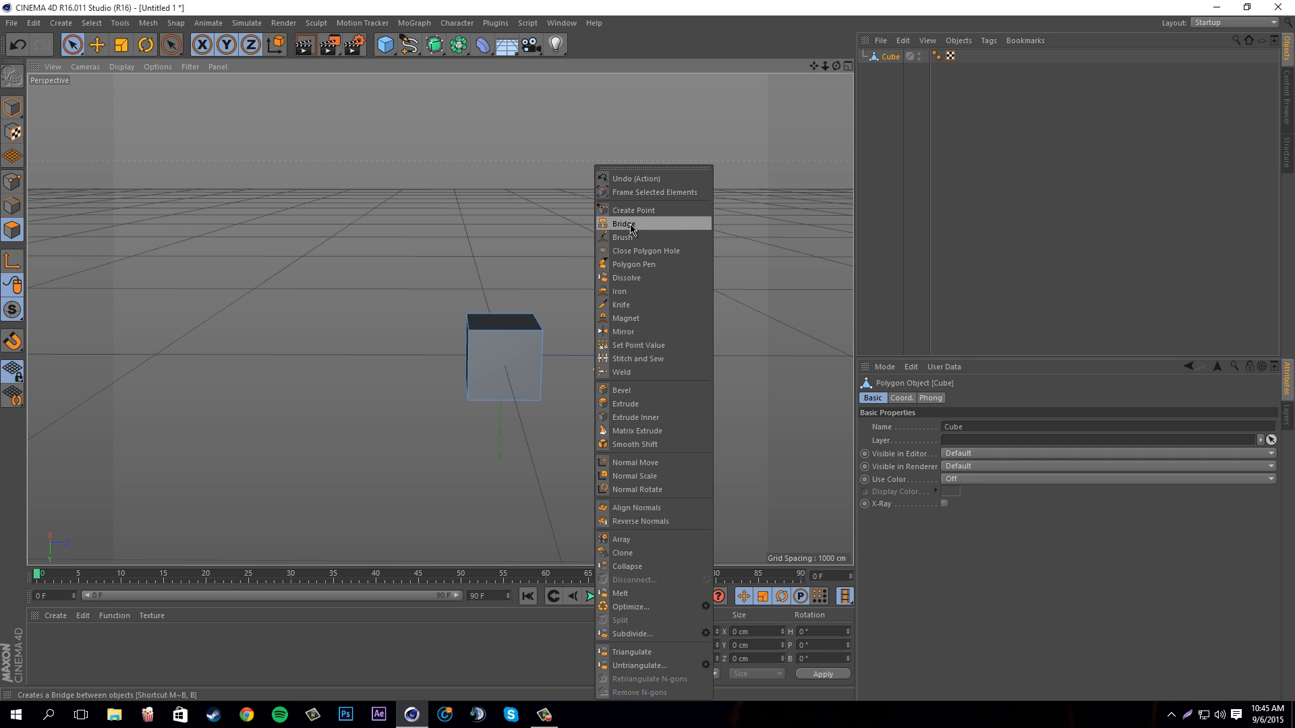
click(645, 3)
scroll(475, 447, up, 6)
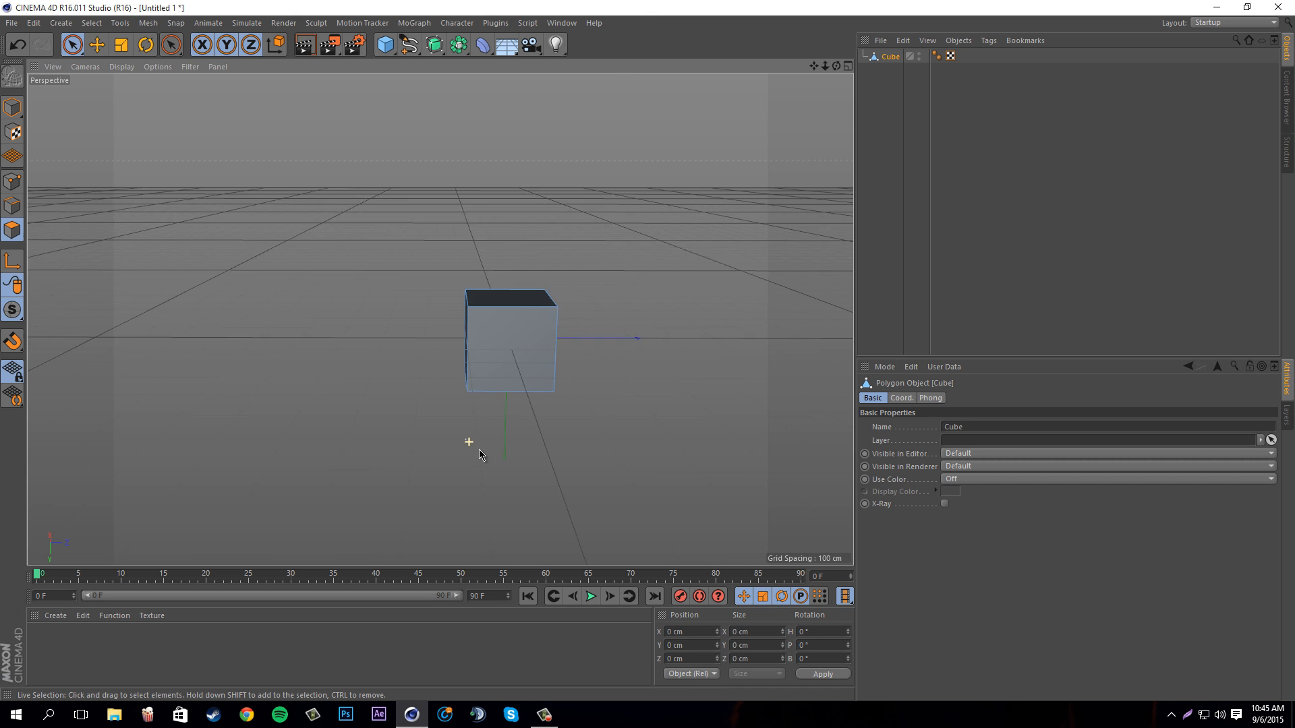
drag(836, 66, 650, 353)
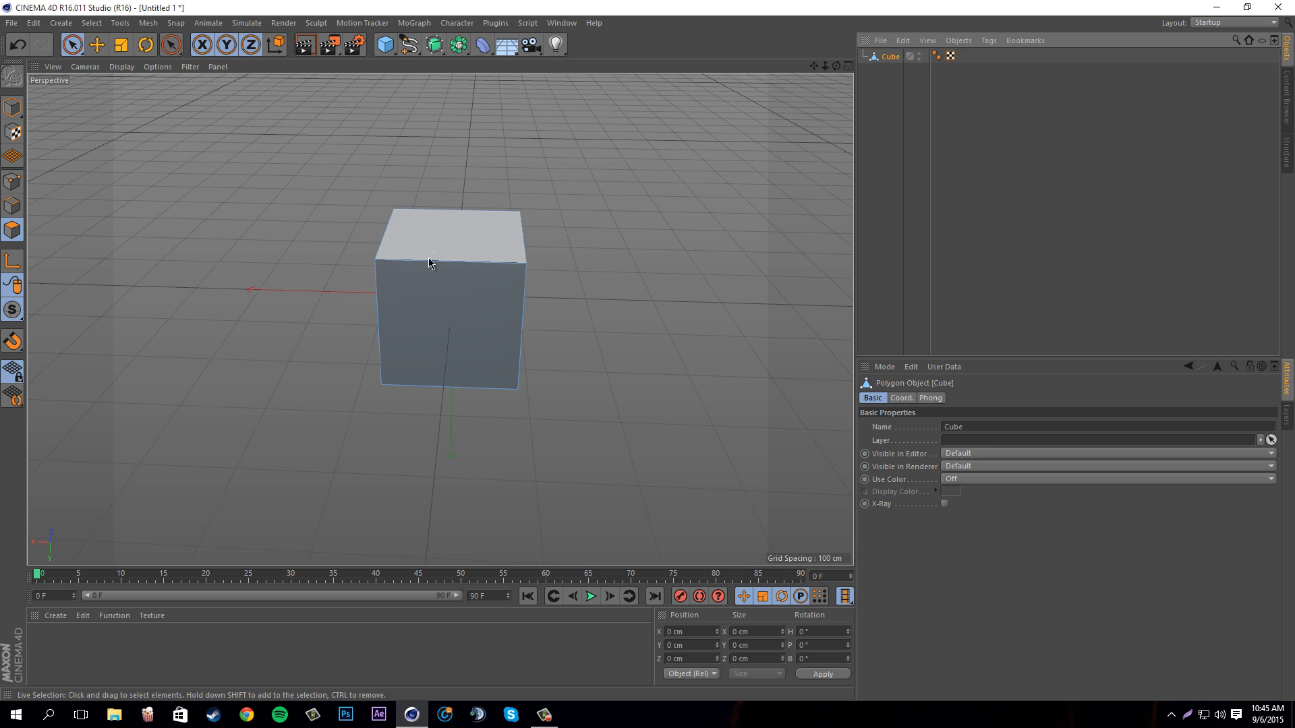
key(ctrl+z)
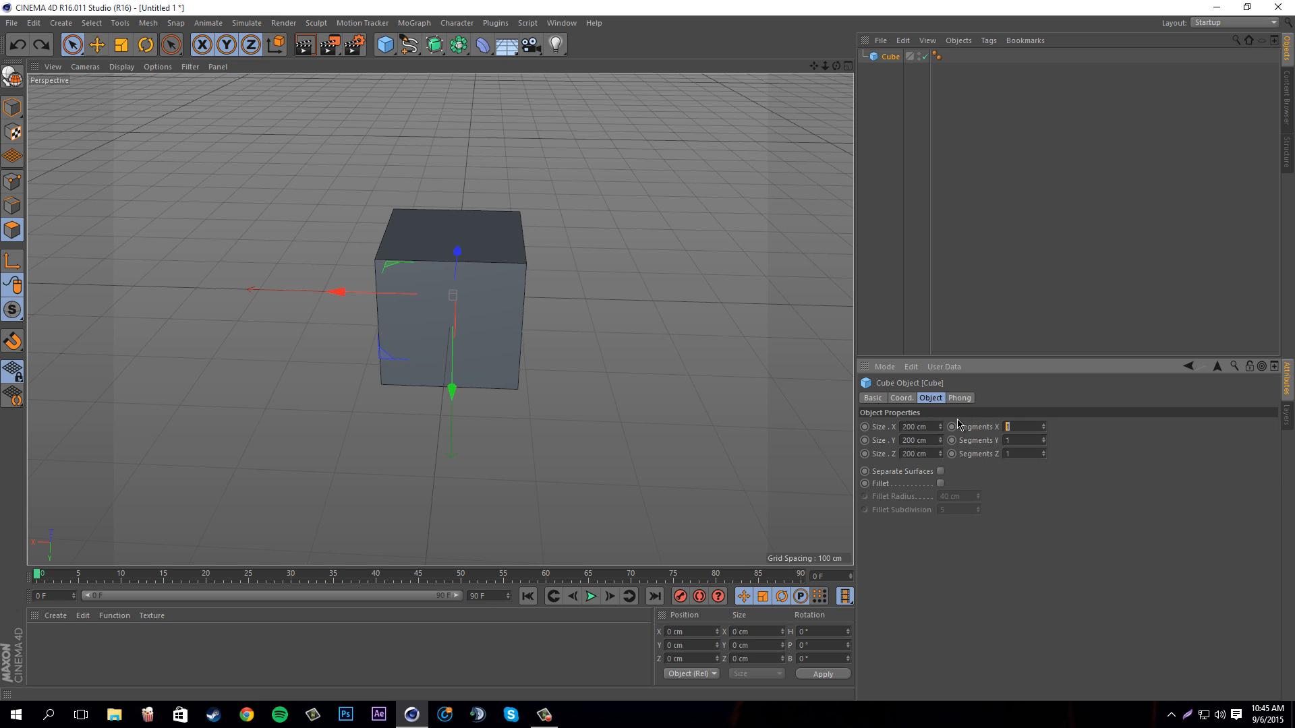
Set the cube's X, Y and Z segments to 20 each and make the cube editable
text(0)
key(Tab)
text(20)
key(Tab)
text(2)
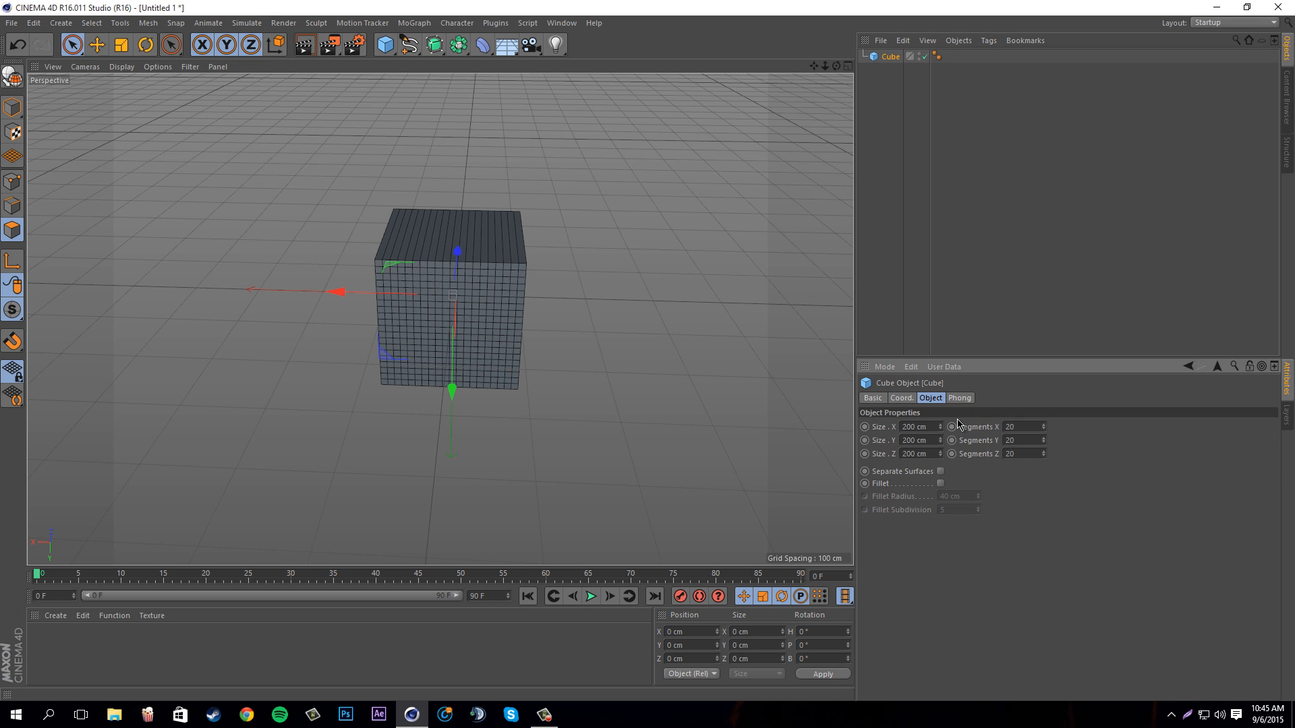
text(0)
key(Return)
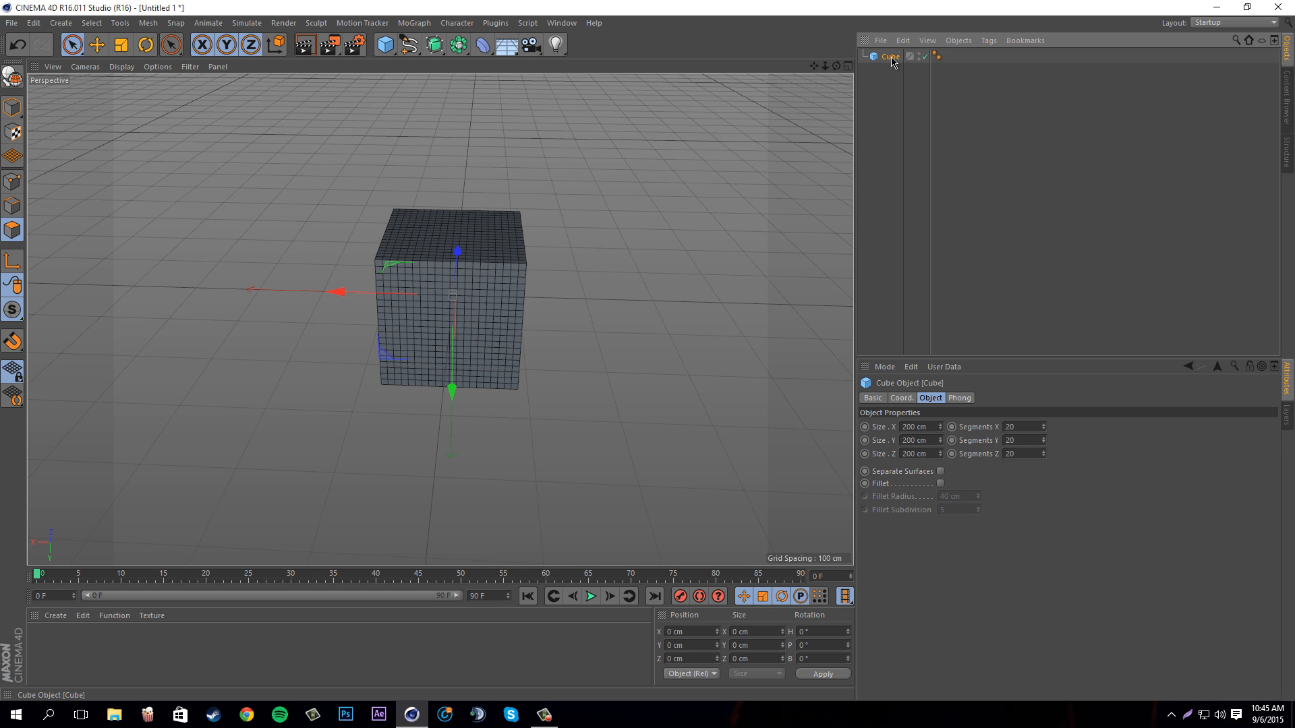
key(c)
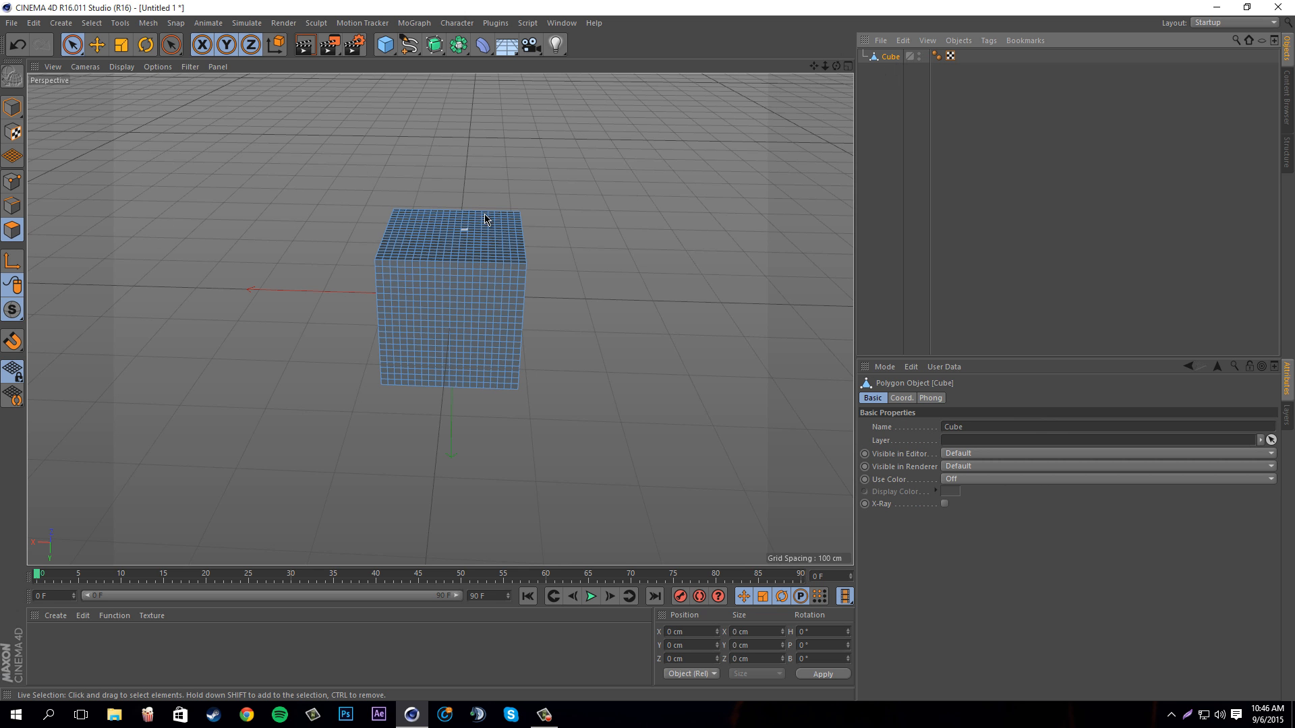
Enlarge the Live Selection radius and select a large round patch of polygons on the cube's top face
drag(837, 68, 650, 355)
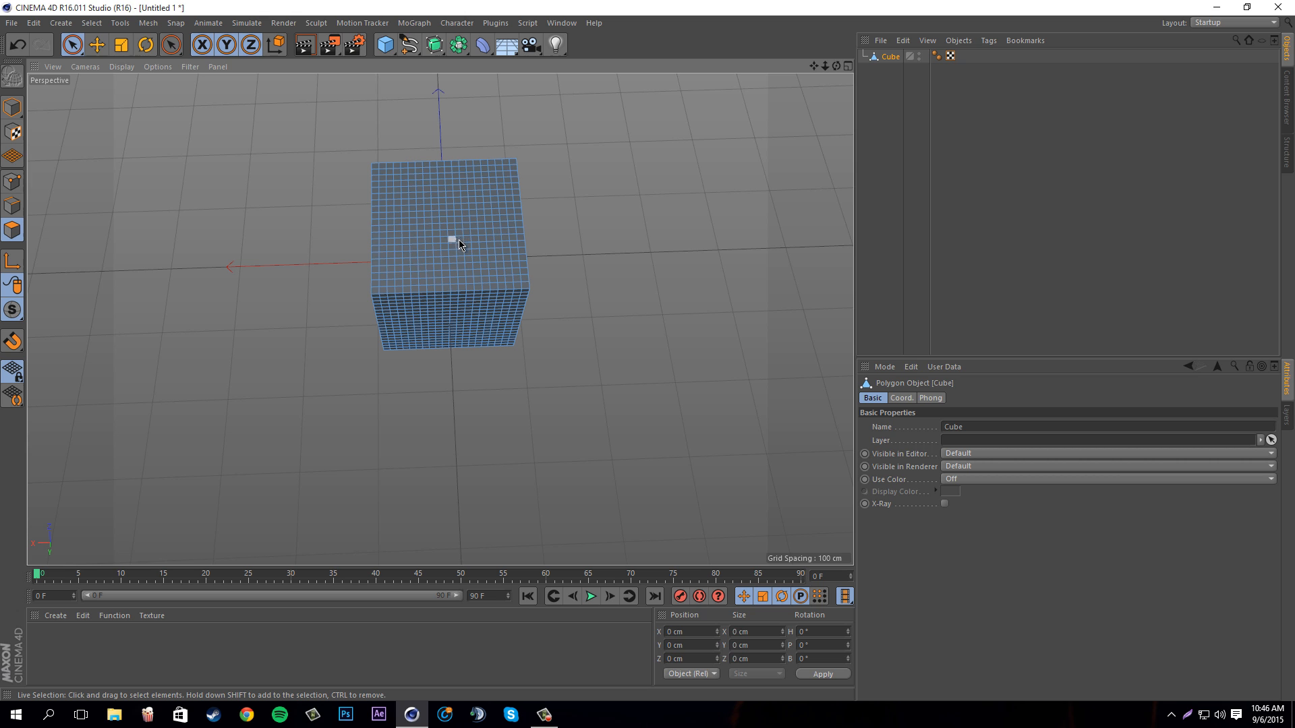
middle_drag(405, 240, 411, 240)
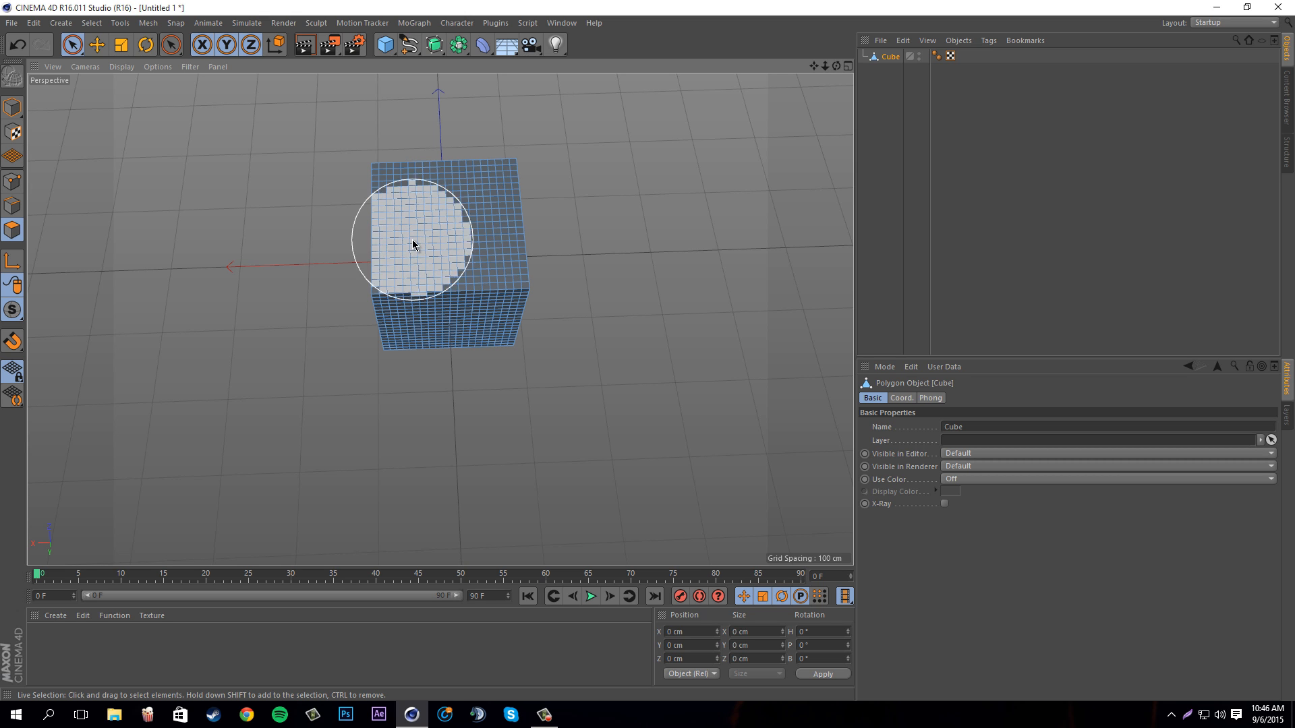
click(448, 226)
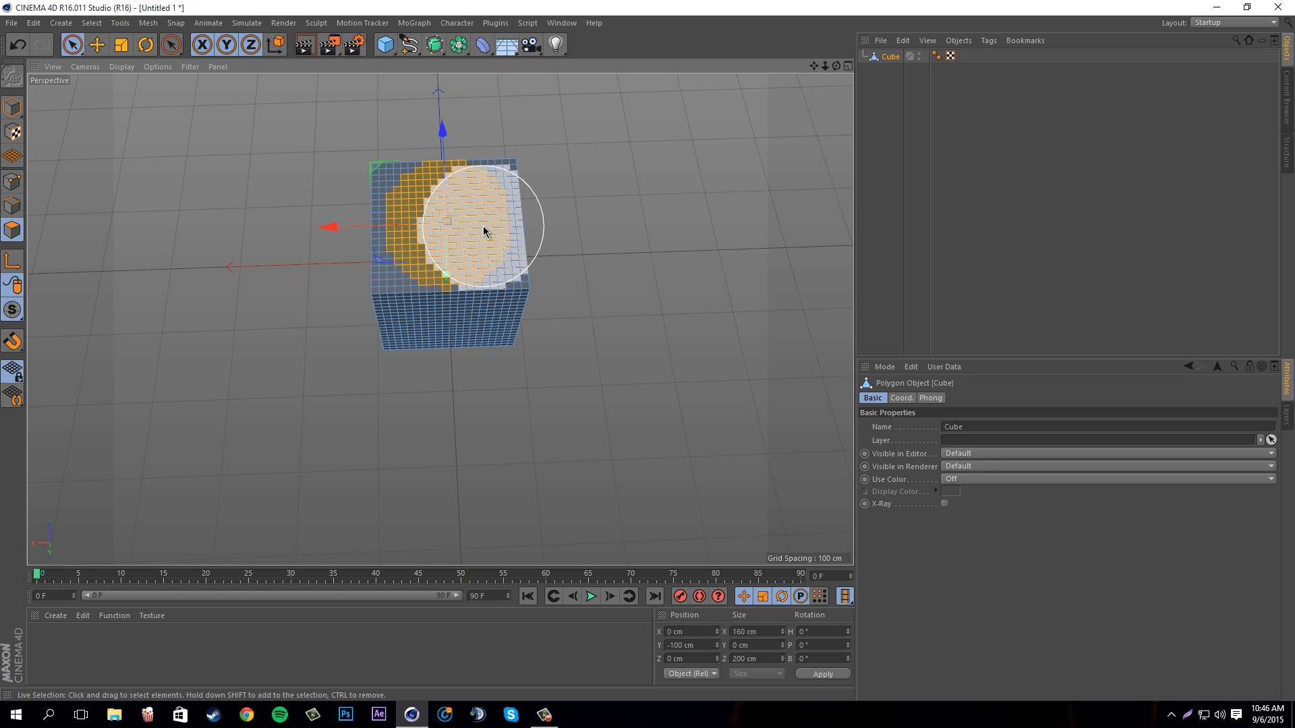
middle_drag(483, 225, 462, 228)
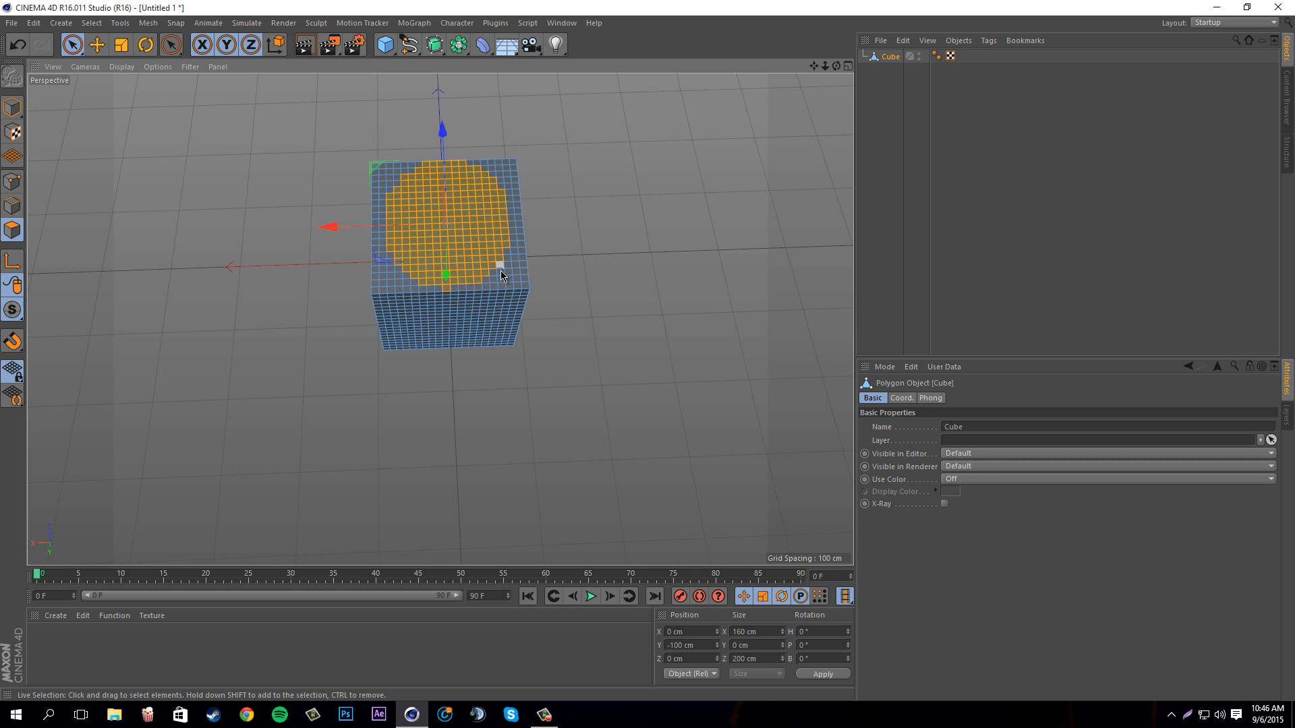
Add the remaining edge and corner polygons to the selection until it covers the cube's entire top face
scroll(497, 246, up, 4)
shift+drag(404, 312, 530, 303)
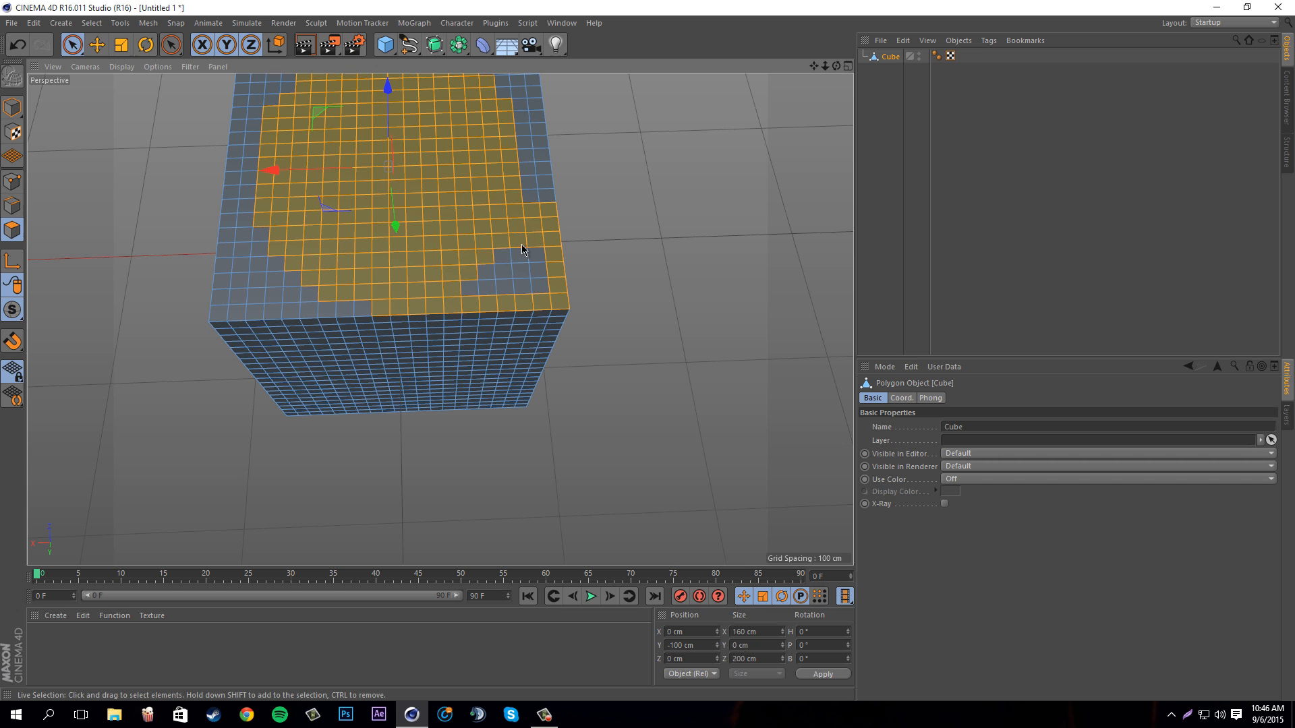
shift+drag(486, 288, 521, 272)
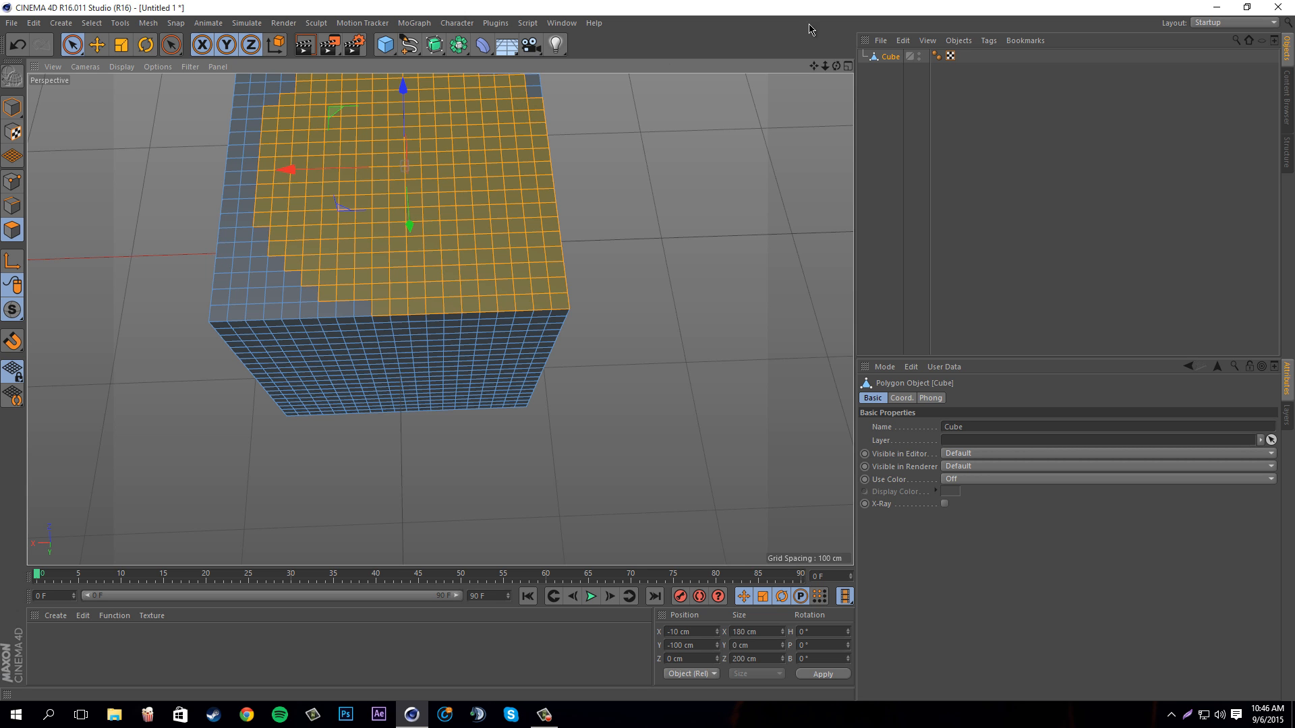
drag(817, 66, 820, 140)
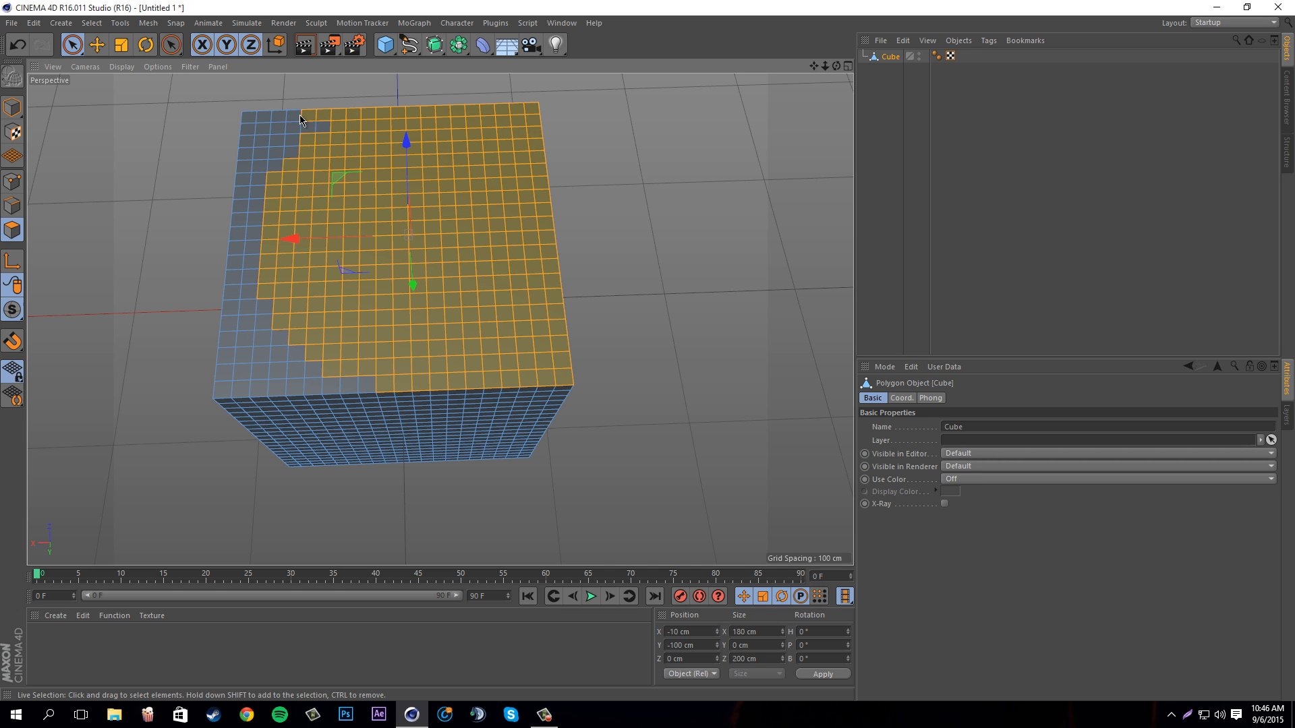
shift+drag(254, 122, 255, 157)
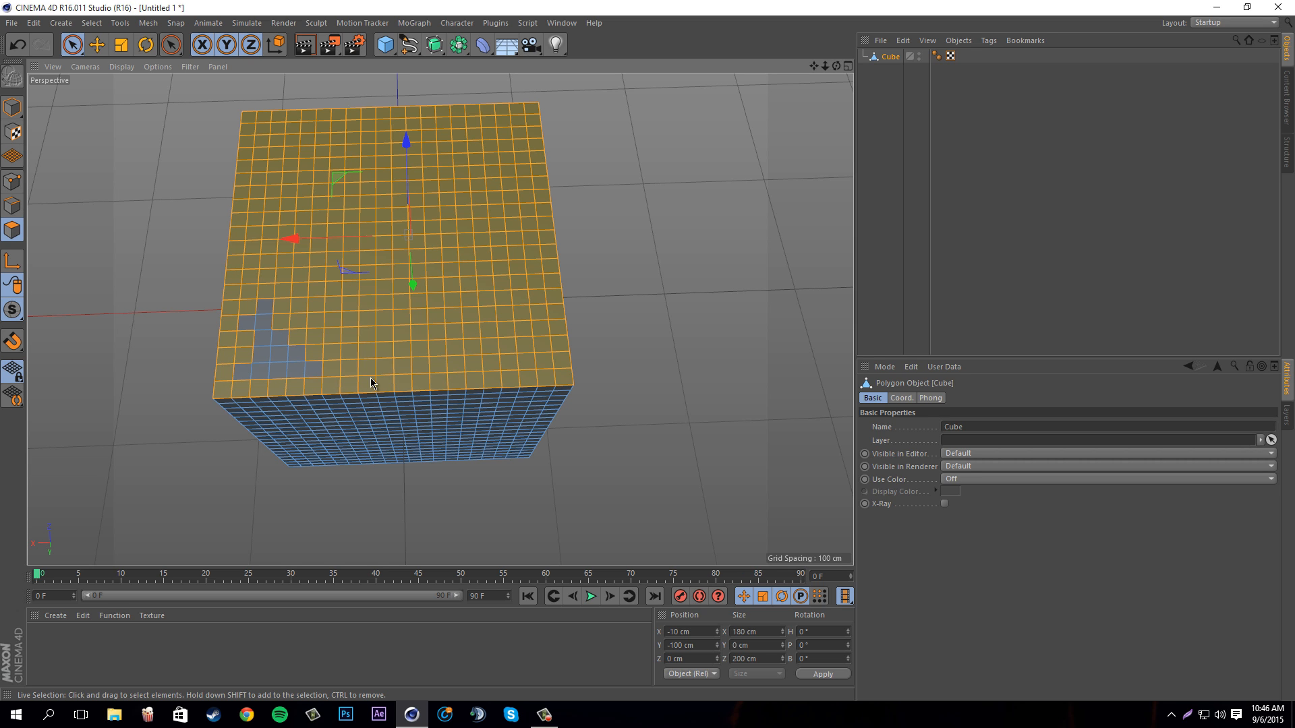
shift+click(265, 309)
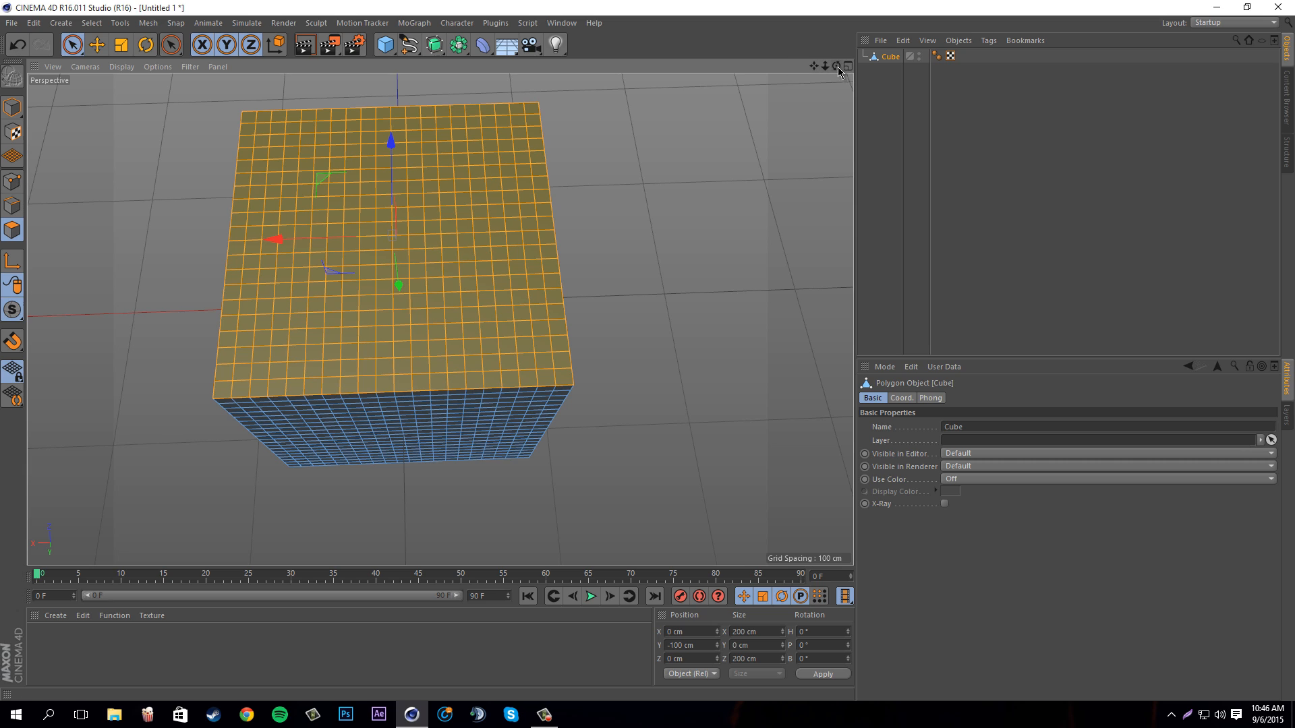
Extrude the selected top face upward in several successive passes, ending with an offset of about 12 cm
drag(837, 68, 656, 357)
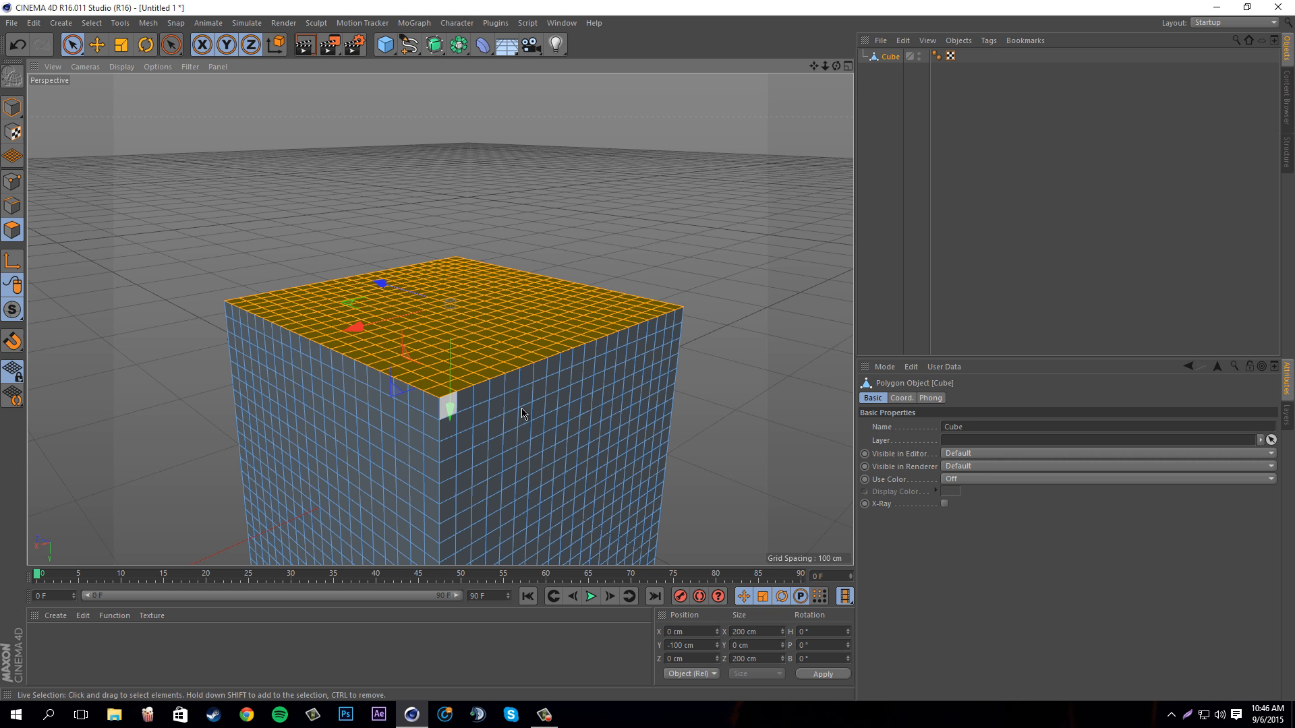
key(d)
drag(673, 367, 702, 348)
scroll(636, 357, down, 5)
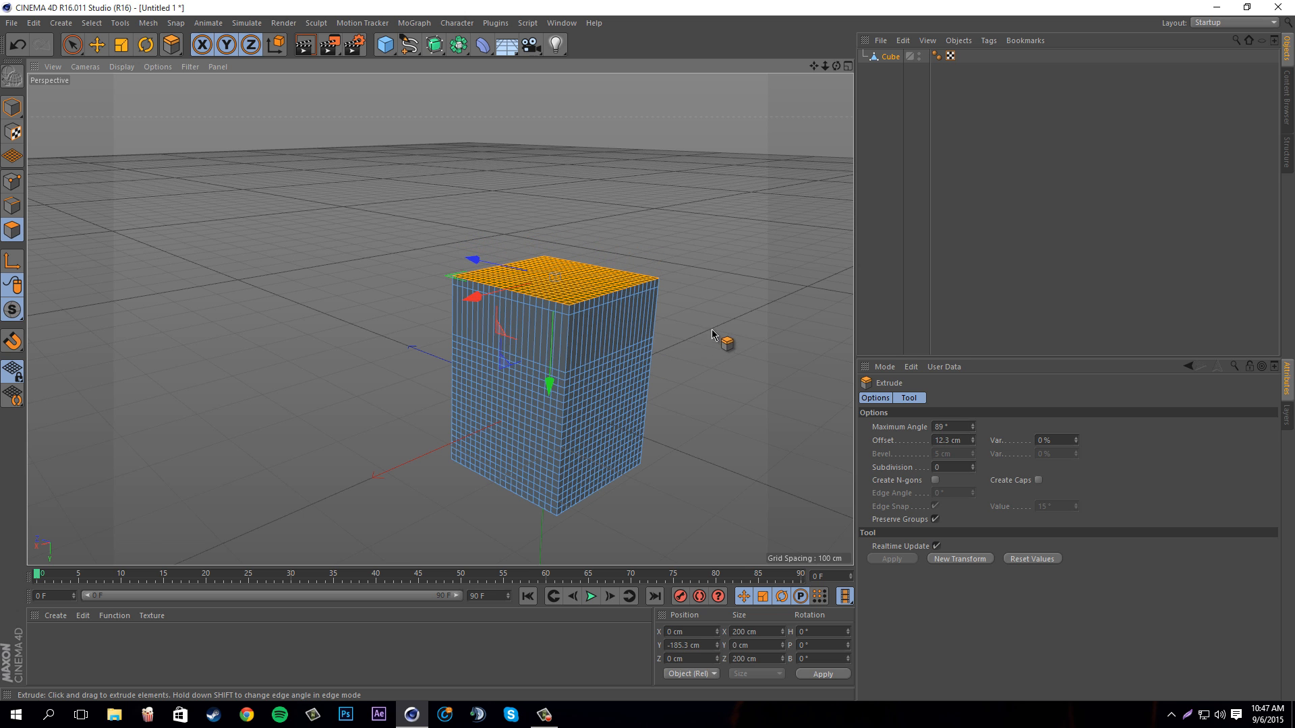
scroll(712, 334, up, 5)
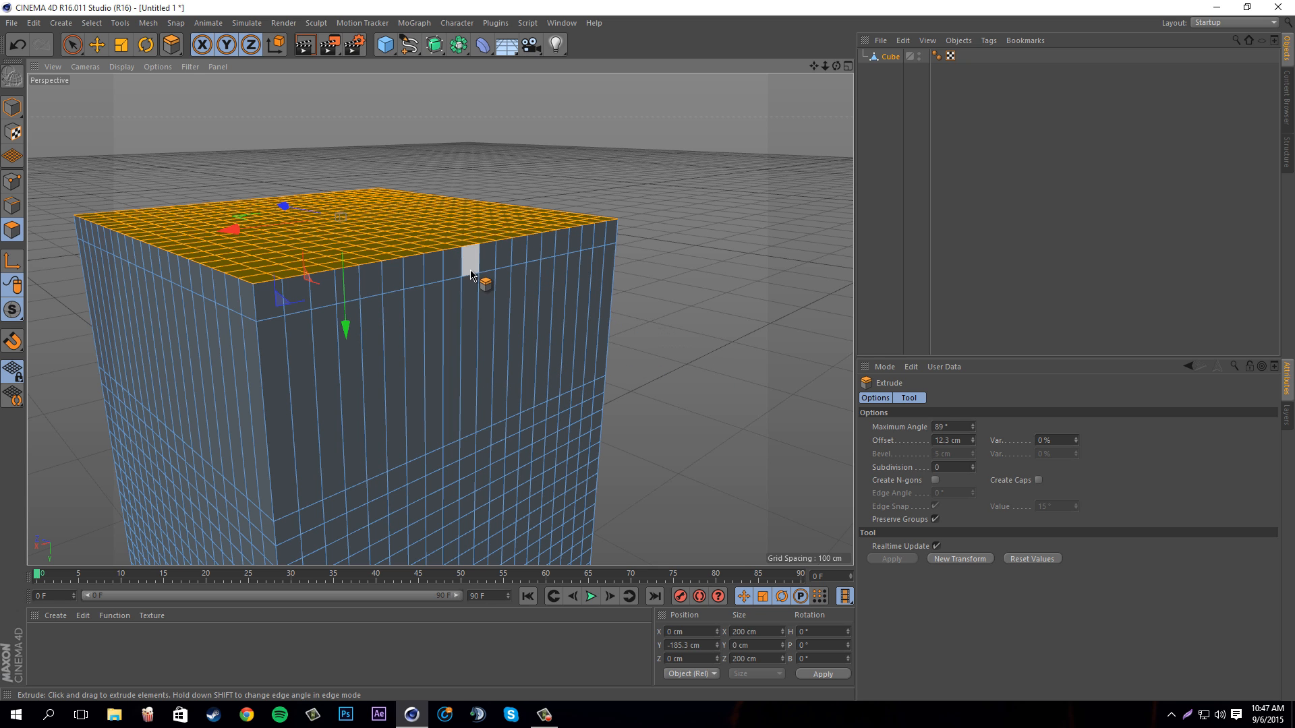
drag(659, 364, 648, 356)
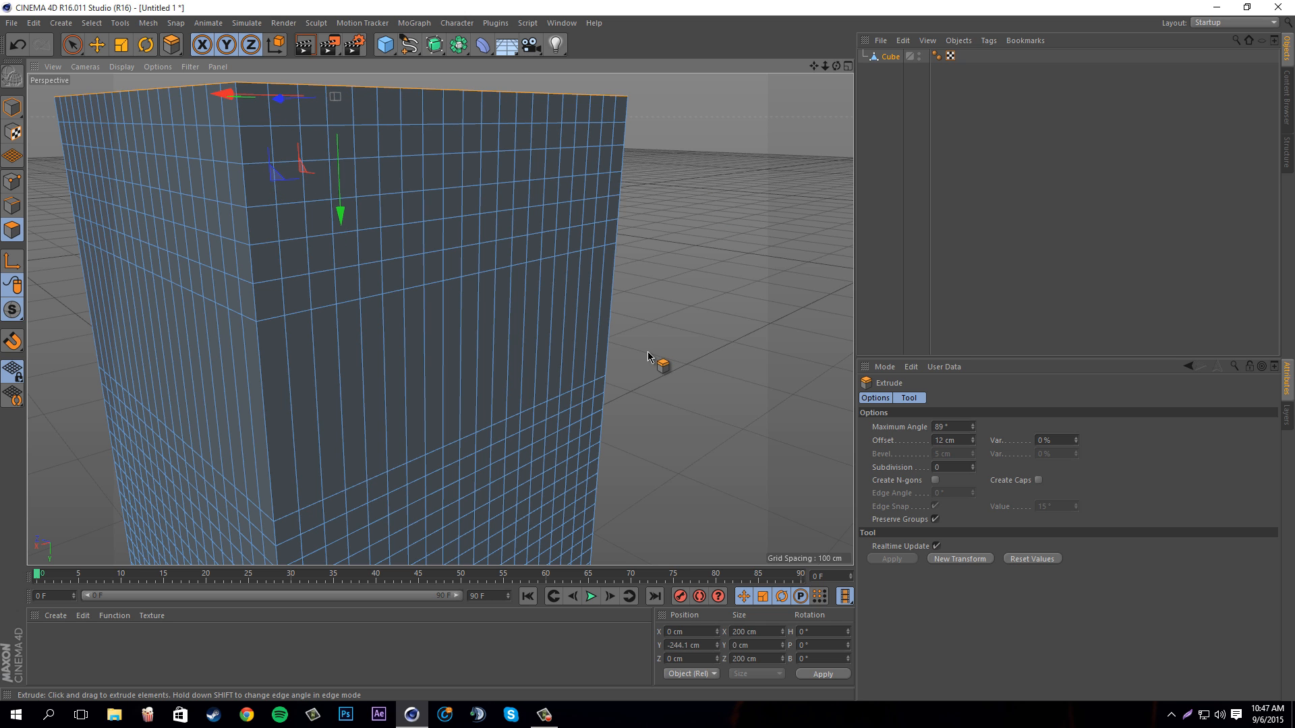
Inset the selected top polygons with Extrude Inner by about 7.3 cm
drag(814, 66, 656, 353)
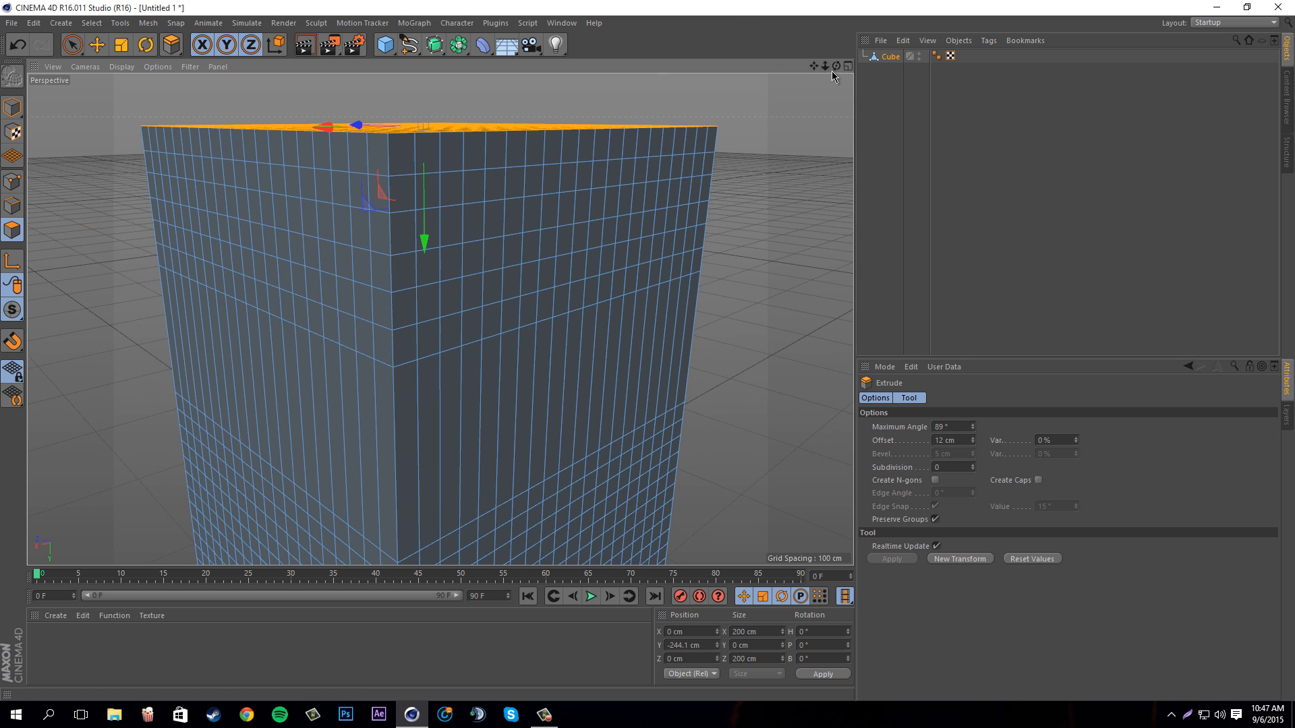
drag(836, 67, 820, 148)
right_click(702, 167)
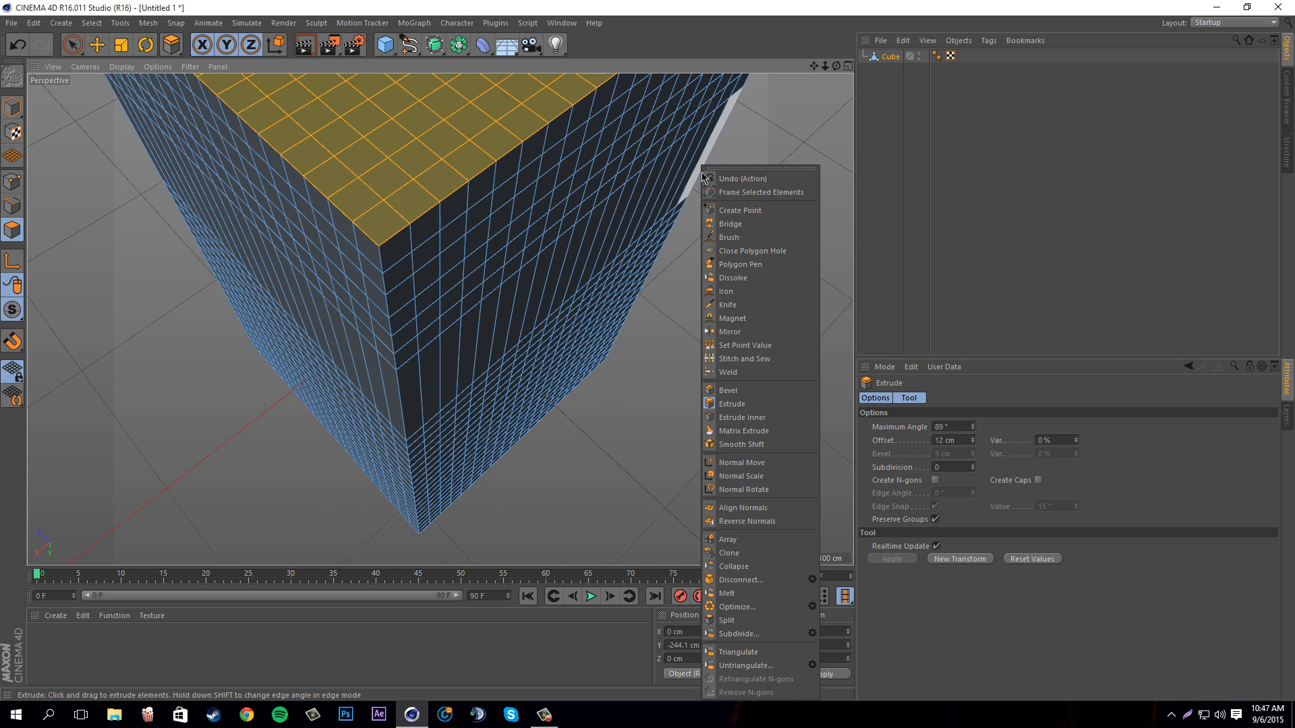
click(829, 73)
drag(814, 67, 595, 169)
scroll(595, 169, down, 5)
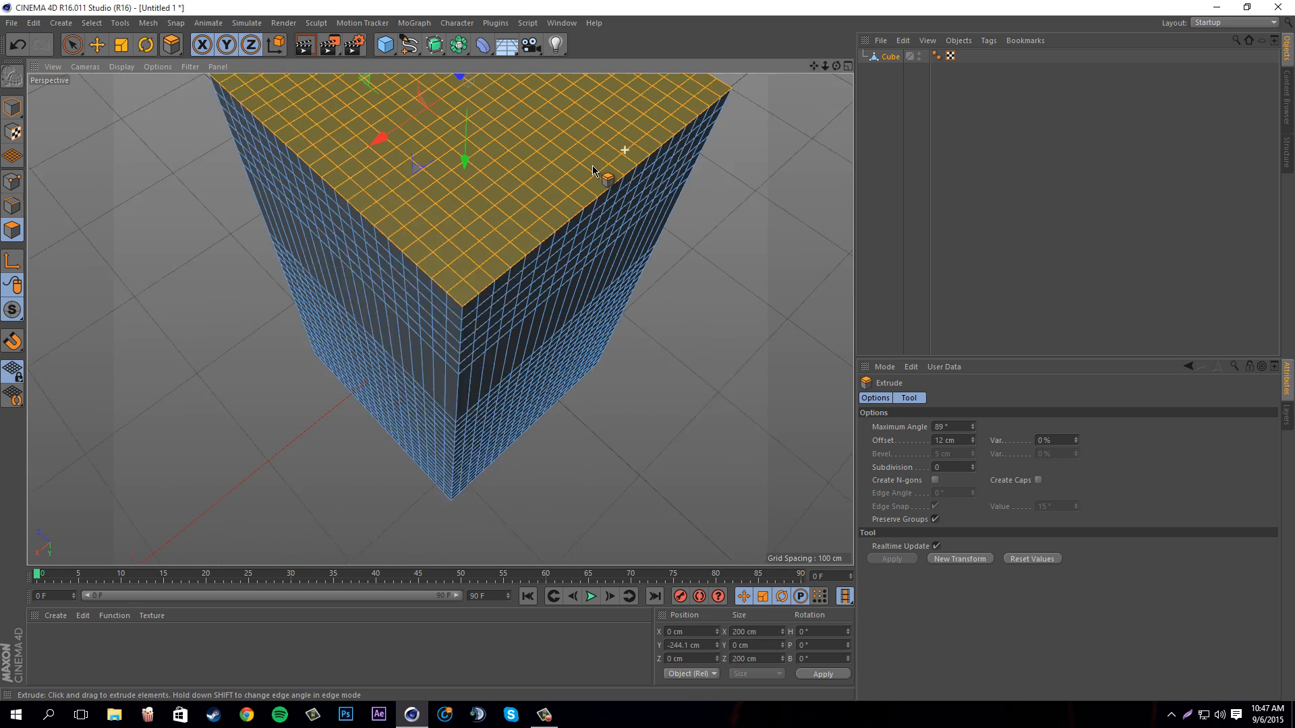
drag(814, 67, 664, 164)
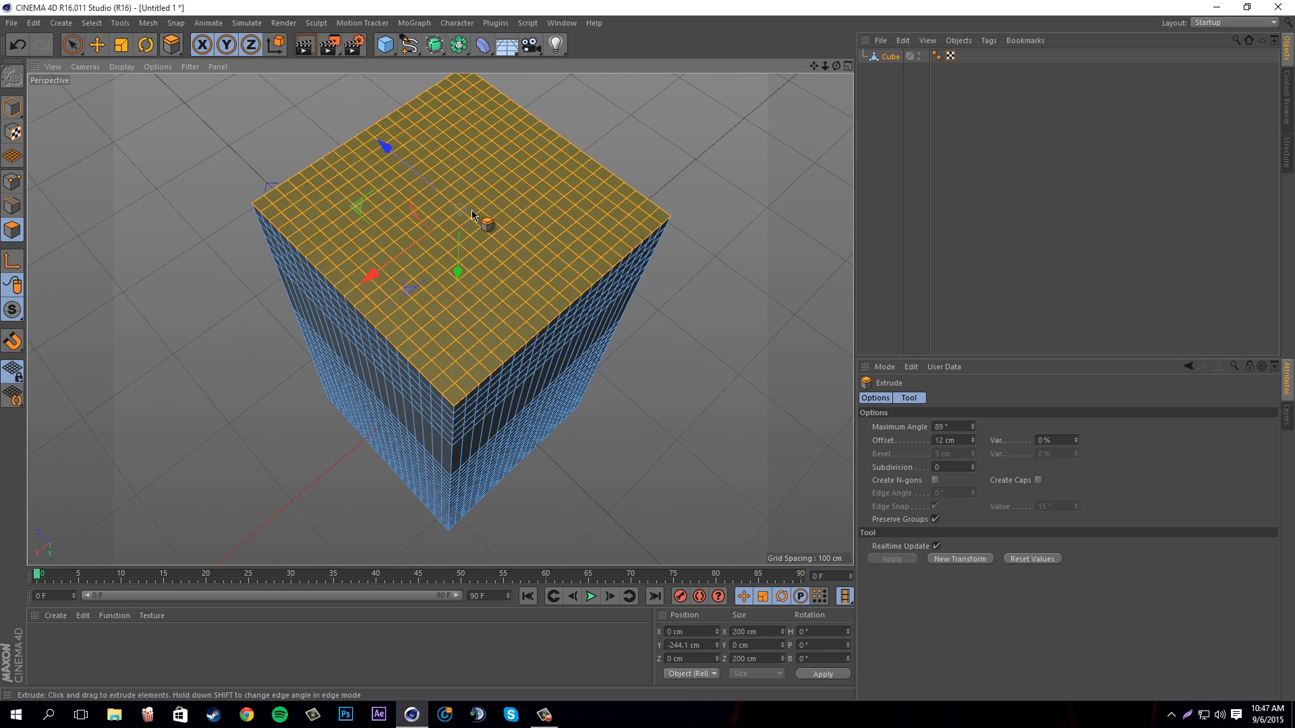
right_click(515, 247)
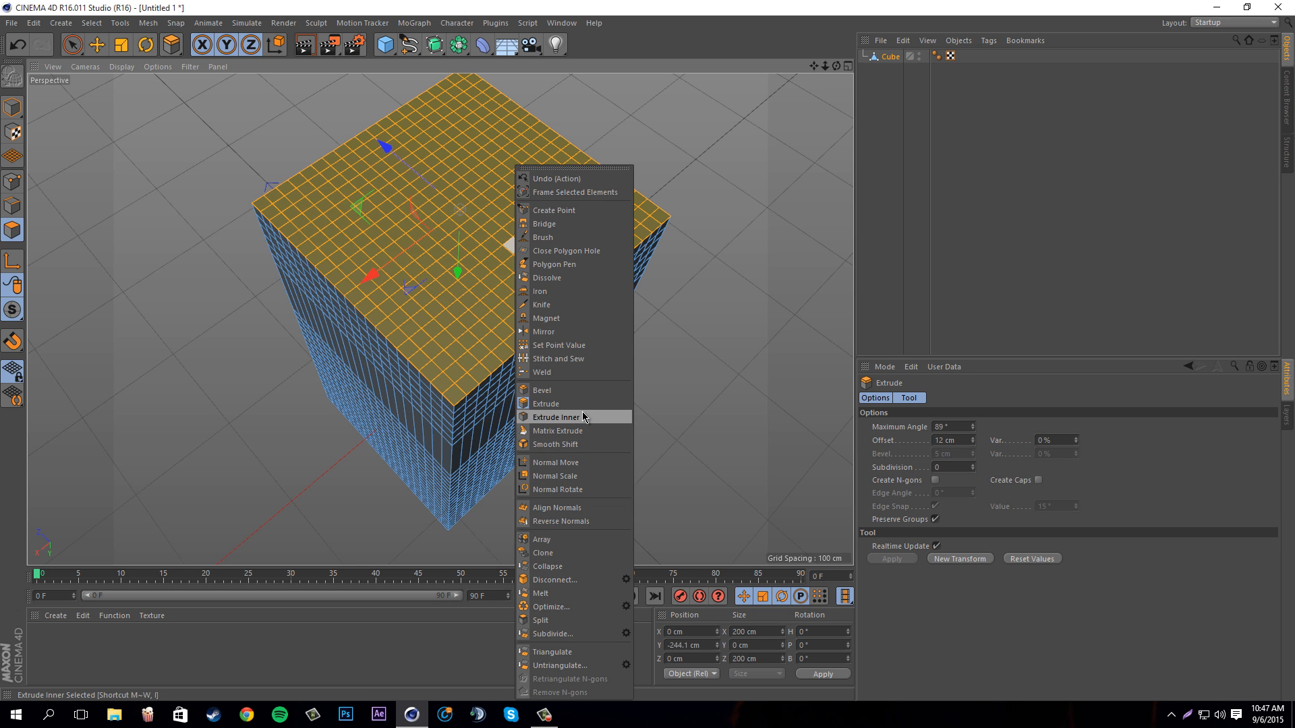
click(576, 421)
drag(648, 352, 646, 351)
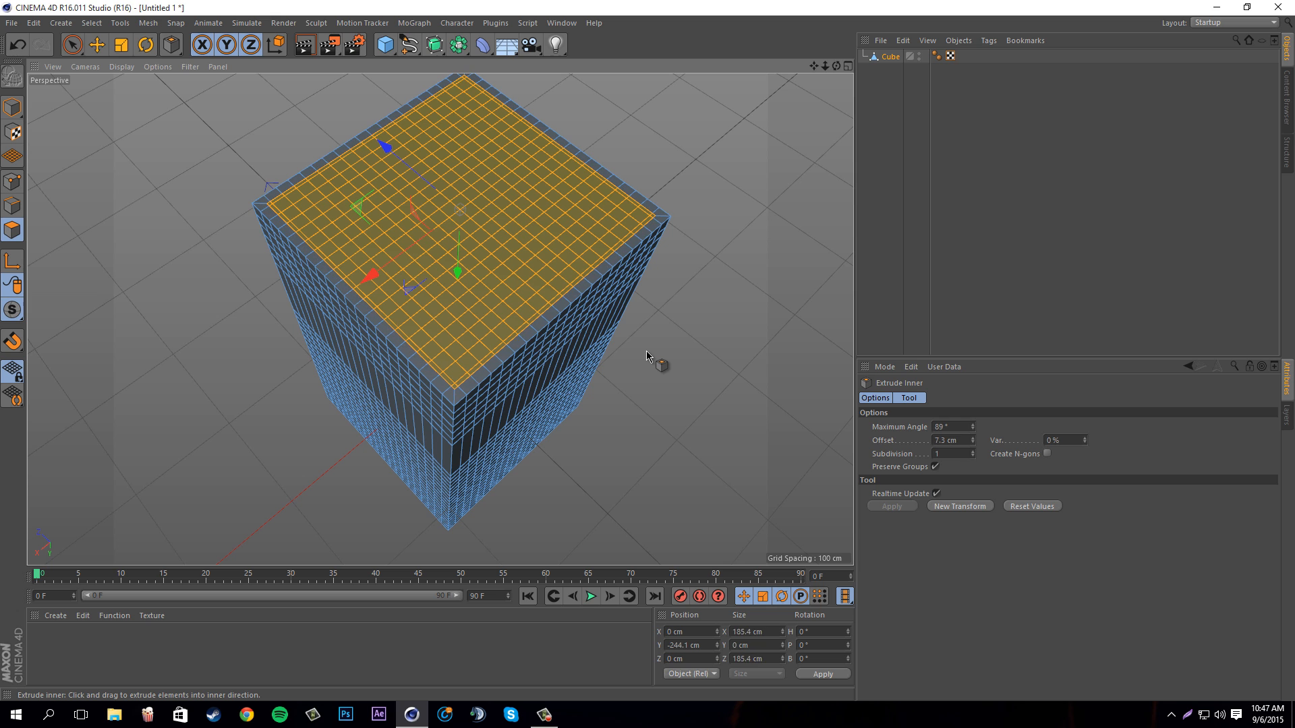
Extrude the inset top face upward by about 15.9 cm
right_click(706, 413)
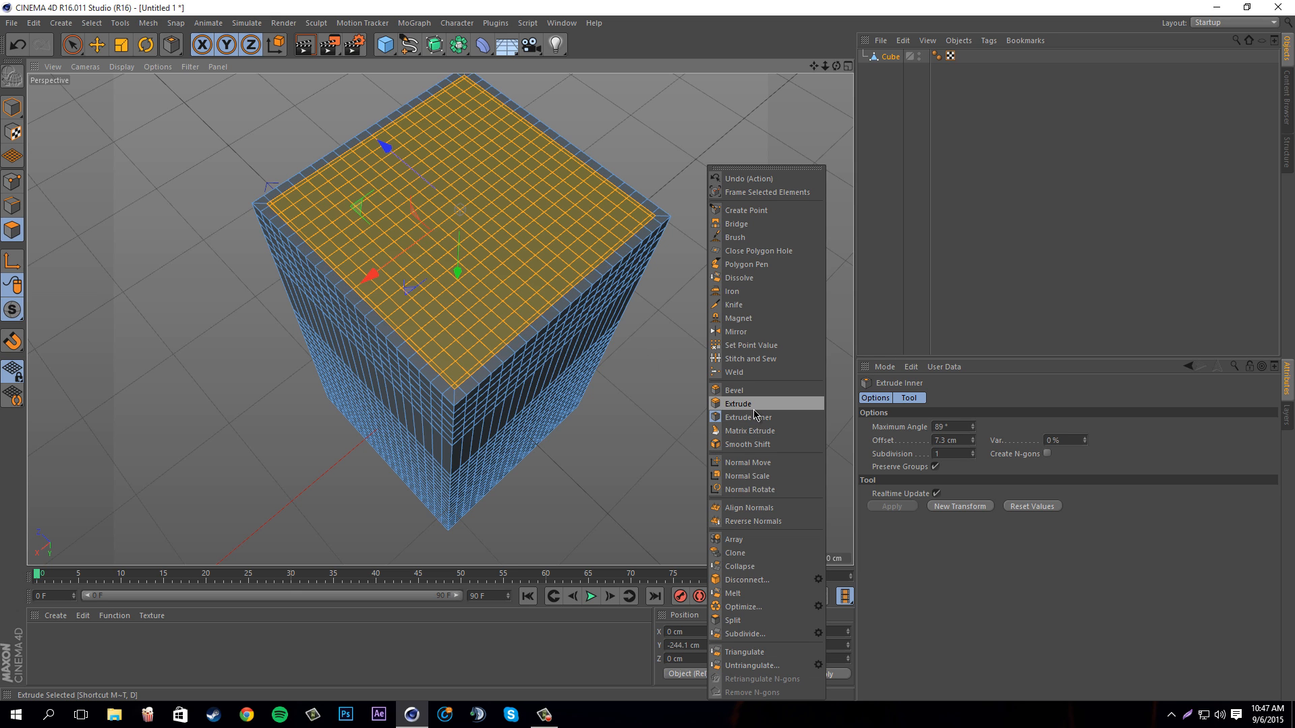
click(754, 408)
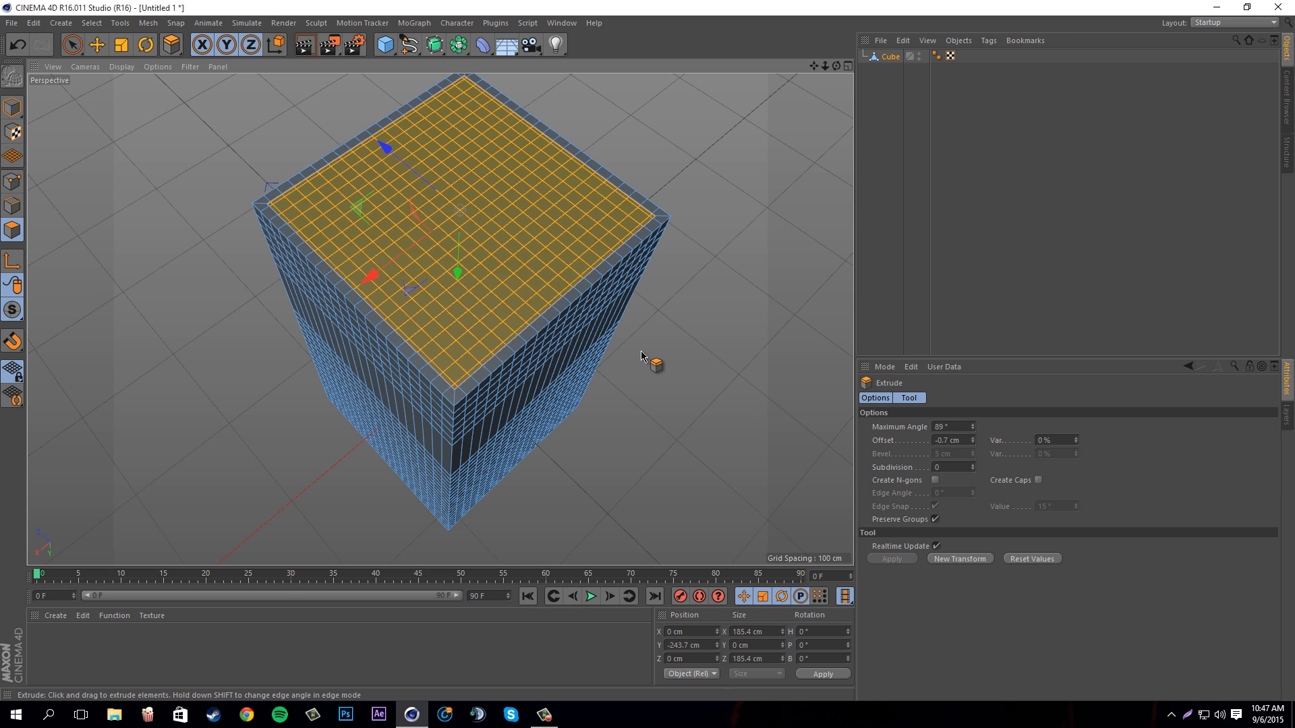
drag(650, 361, 664, 365)
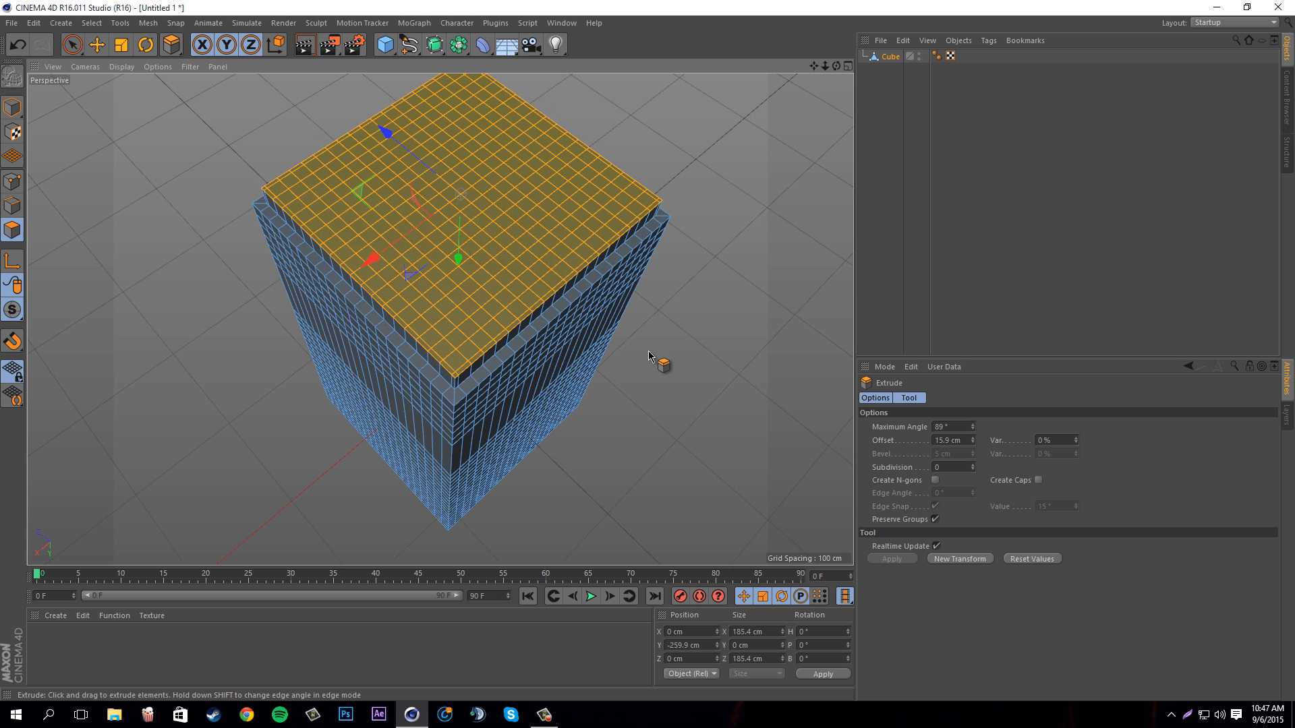
Try a bevel on the raised top face with an offset and extrusion of about 12.4 cm
right_click(665, 365)
click(708, 390)
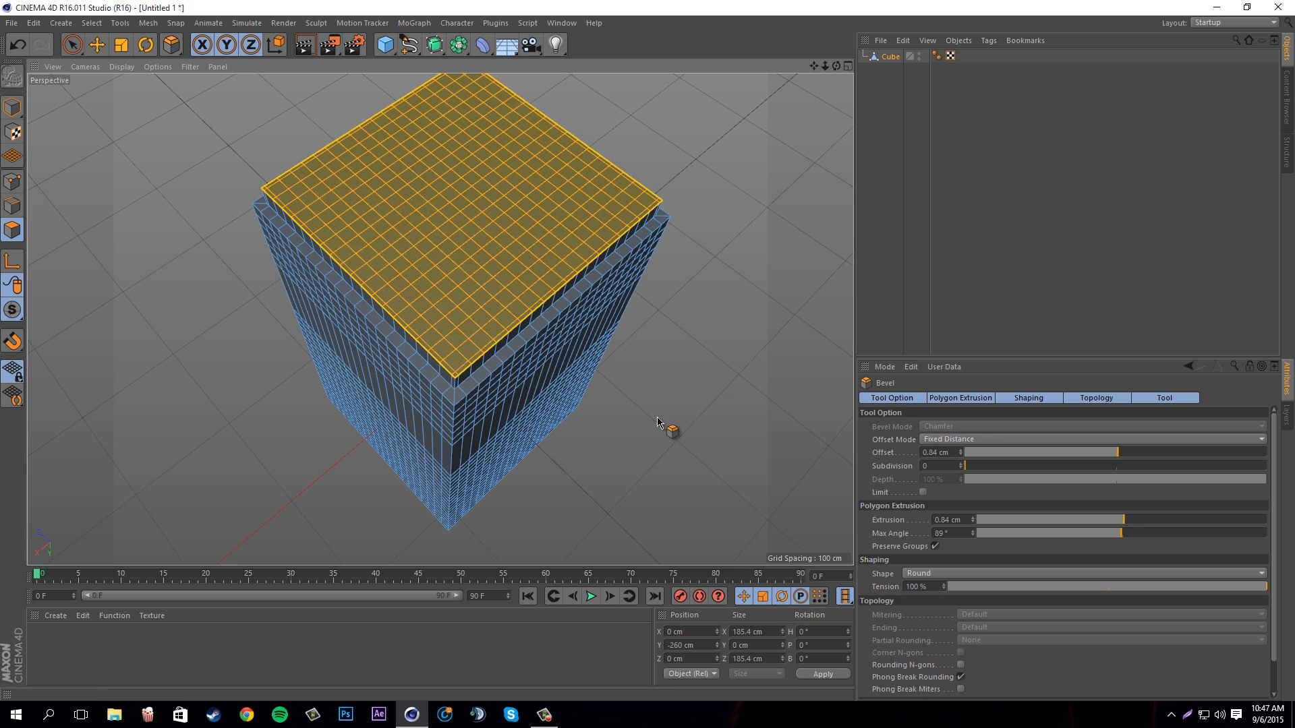
drag(668, 425, 657, 365)
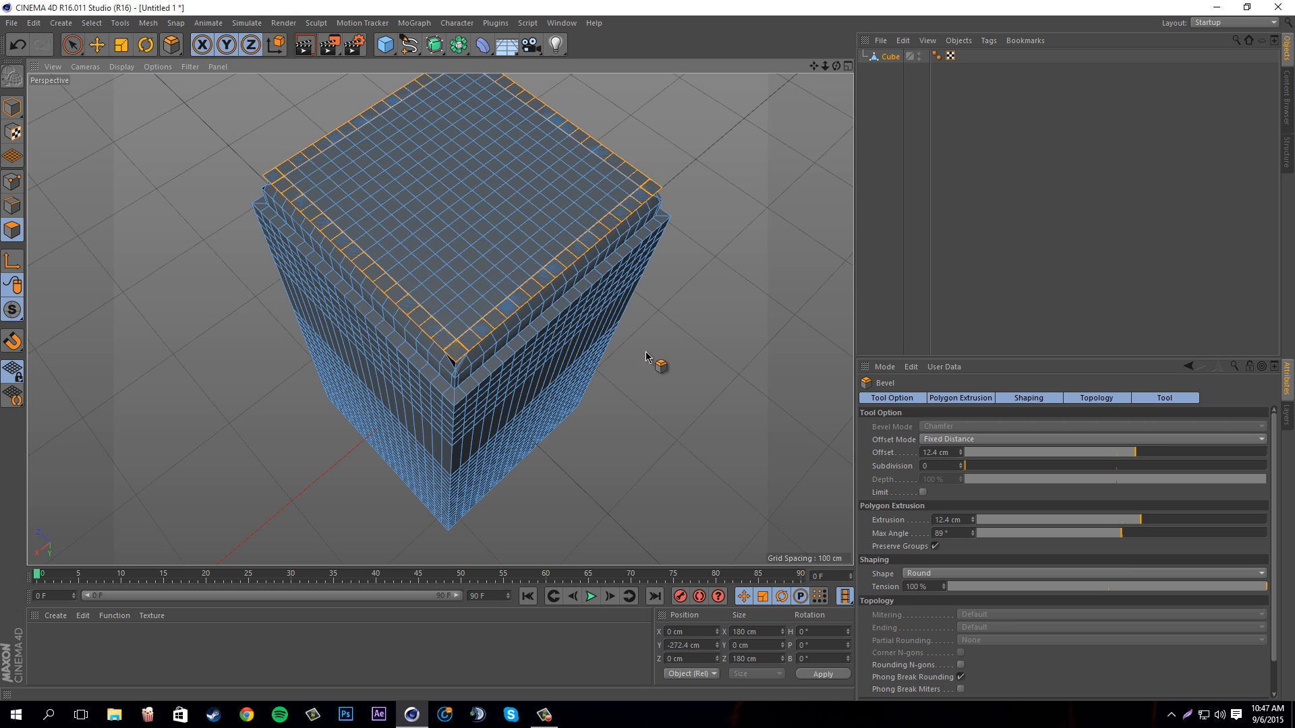
Inset the raised top face with Extrude Inner and extrude the inner polygons by about -18.6 cm to form a recess
right_click(630, 451)
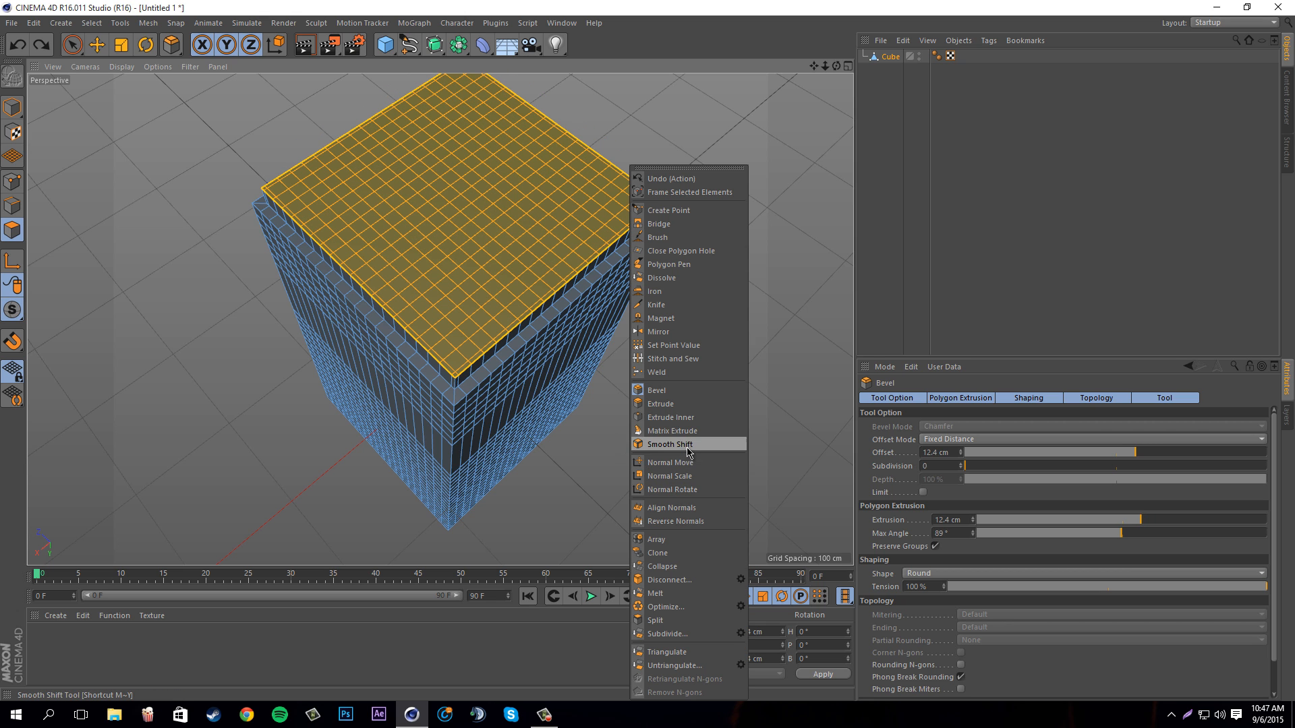
click(687, 423)
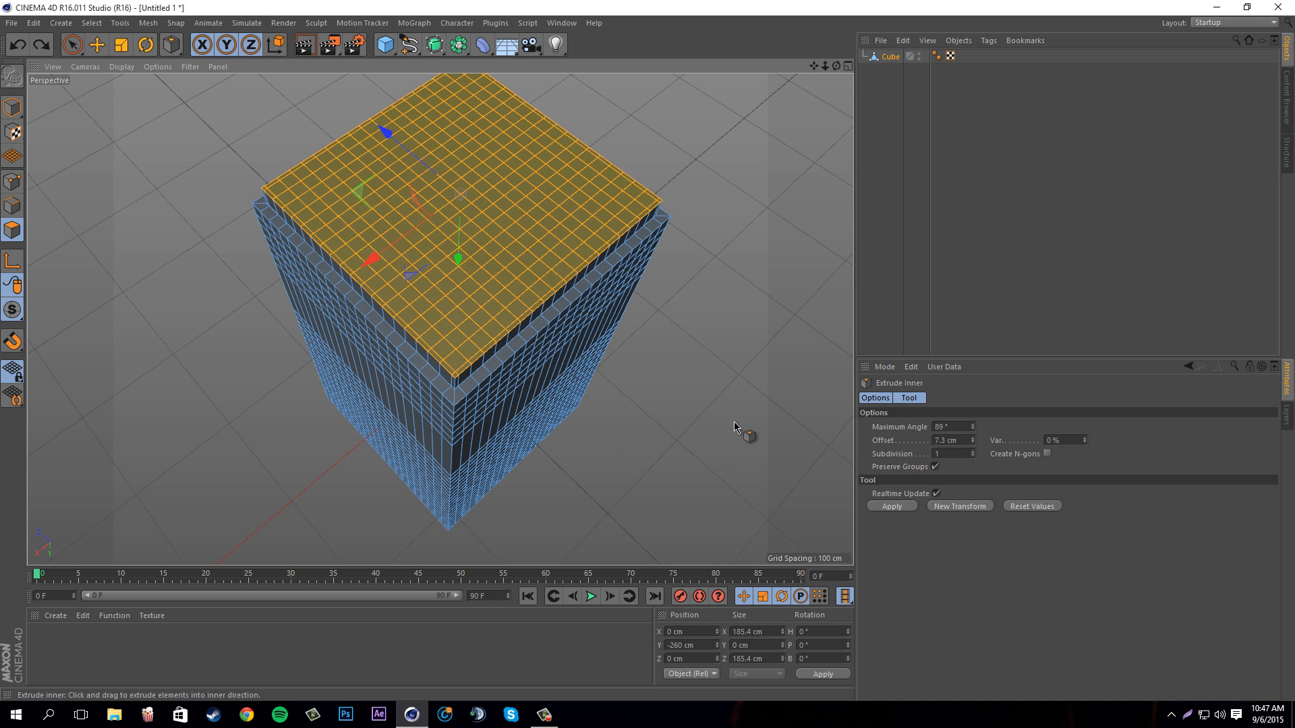
drag(746, 434, 644, 358)
right_click(741, 424)
click(767, 403)
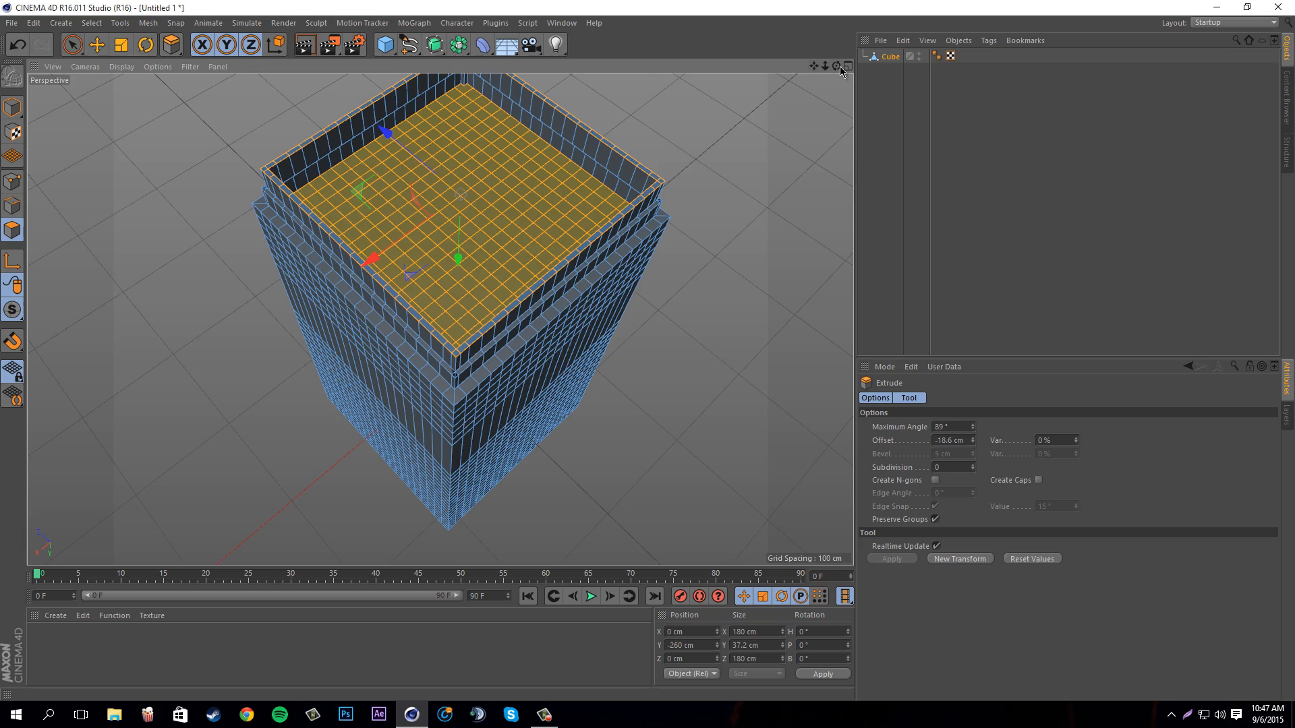
drag(837, 66, 633, 214)
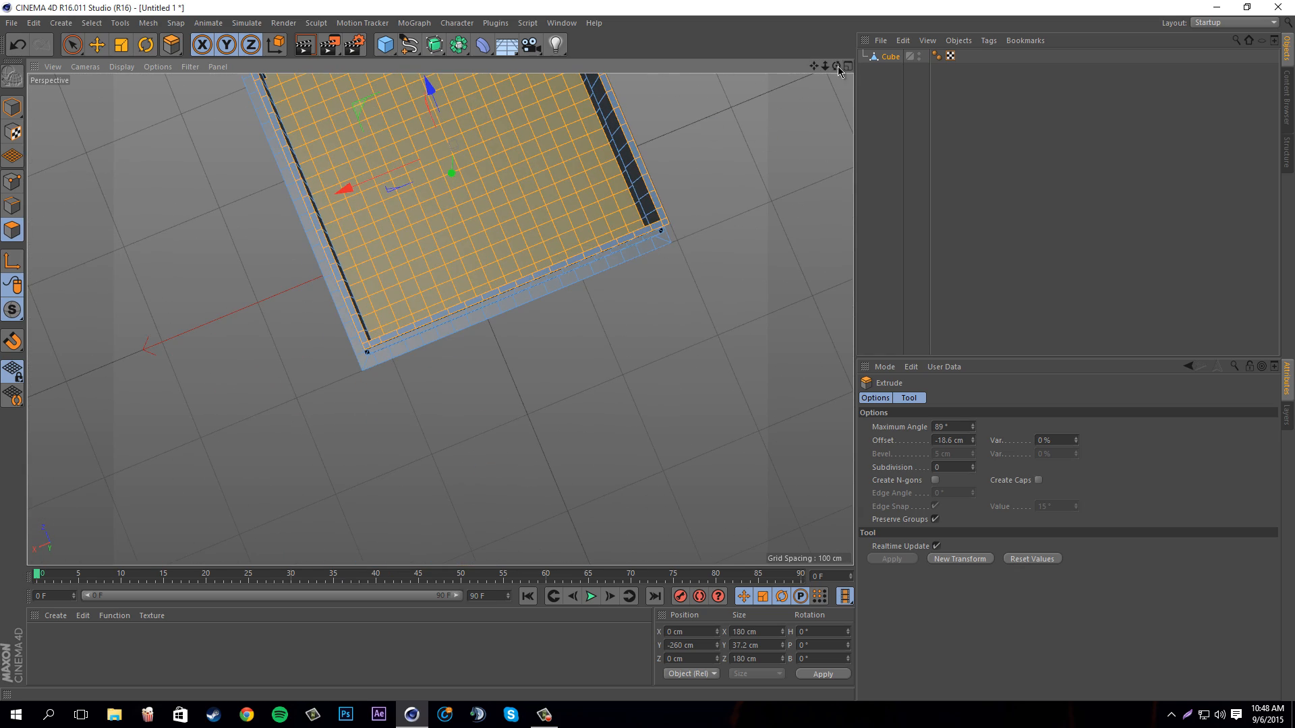
Loop-select the polygon ring just above the band of tall polygons and extrude it outward by about 10.8 cm
drag(838, 67, 818, 101)
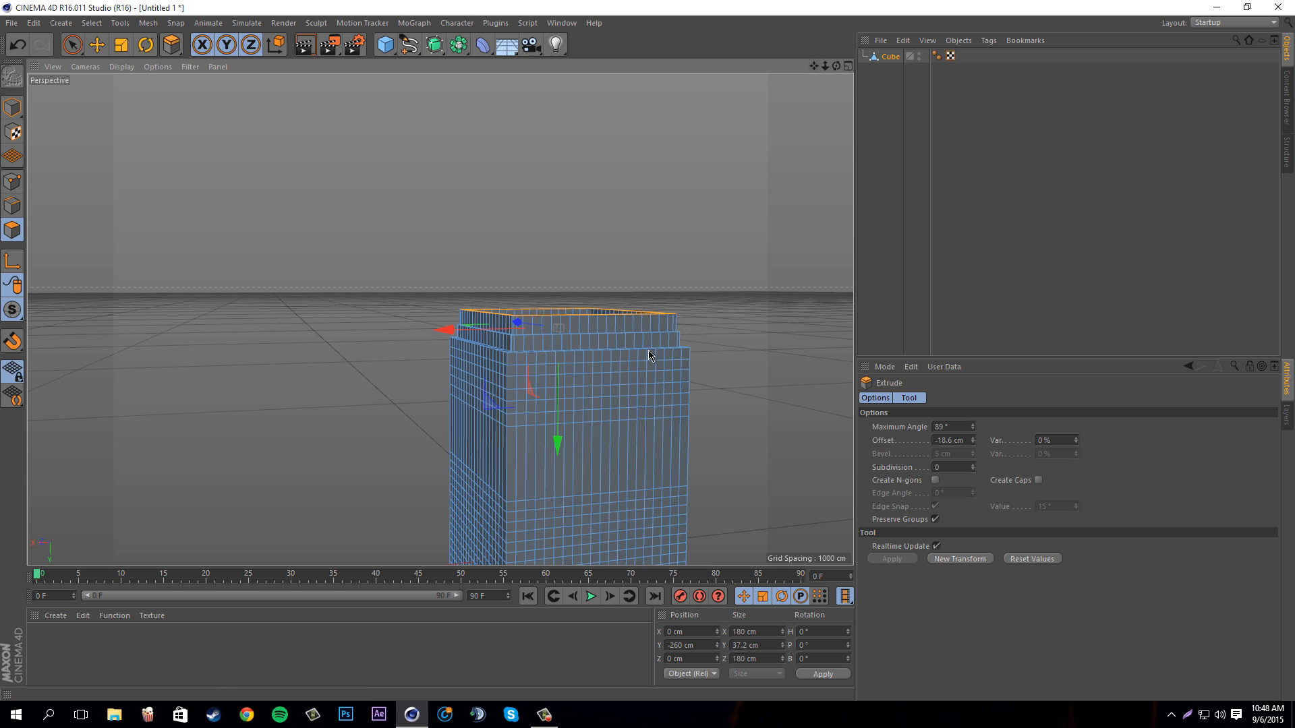
drag(649, 355, 633, 276)
scroll(626, 374, up, 4)
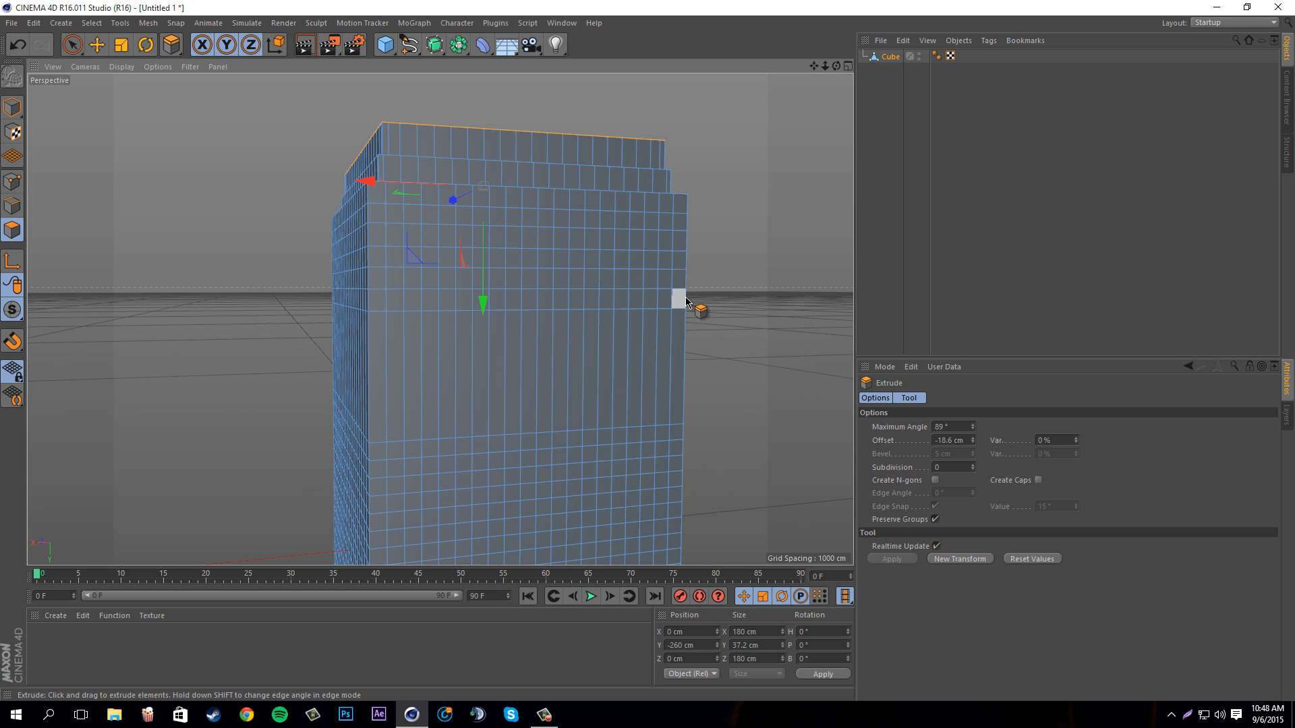
key(u)
key(l)
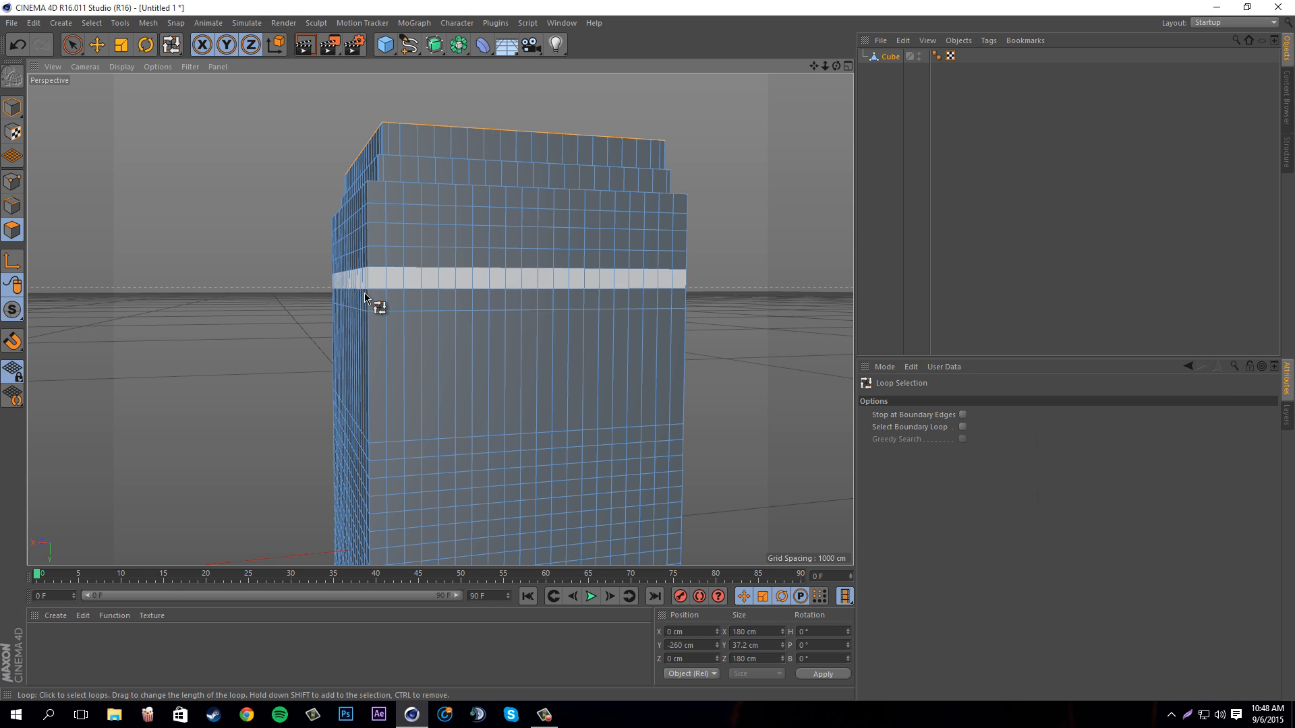
click(381, 301)
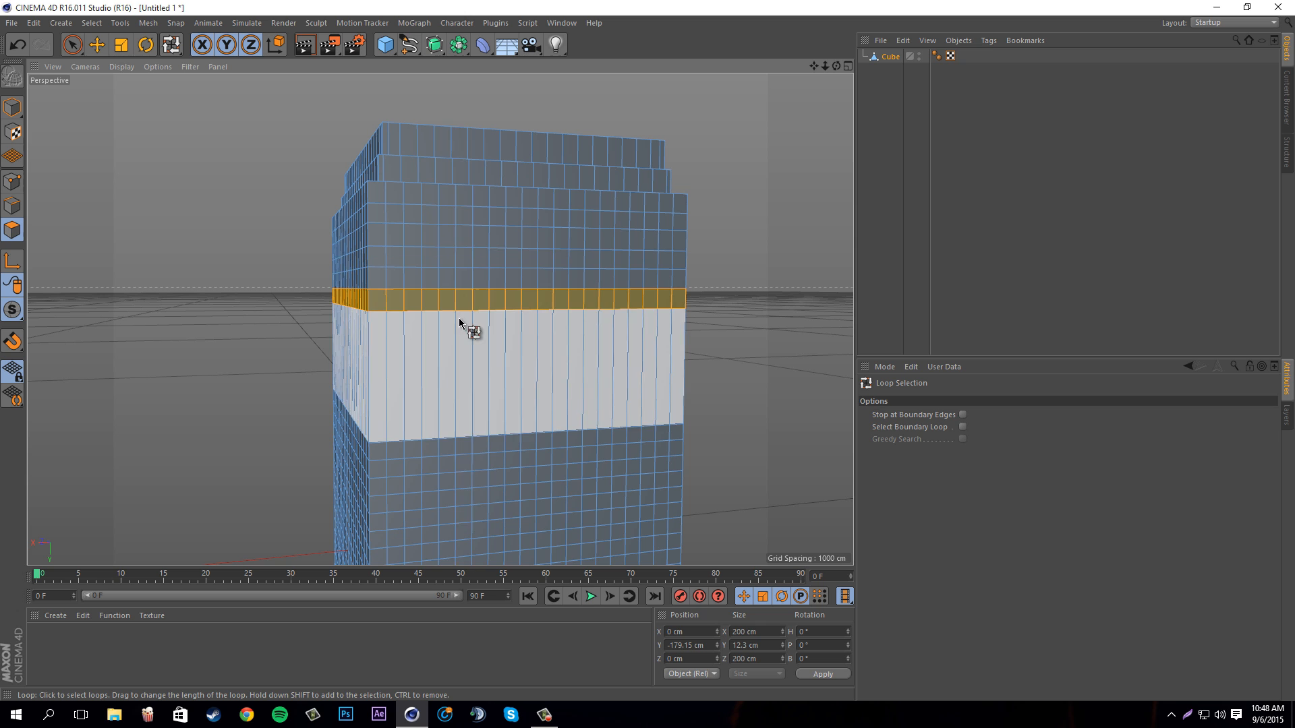
right_click(474, 322)
click(544, 403)
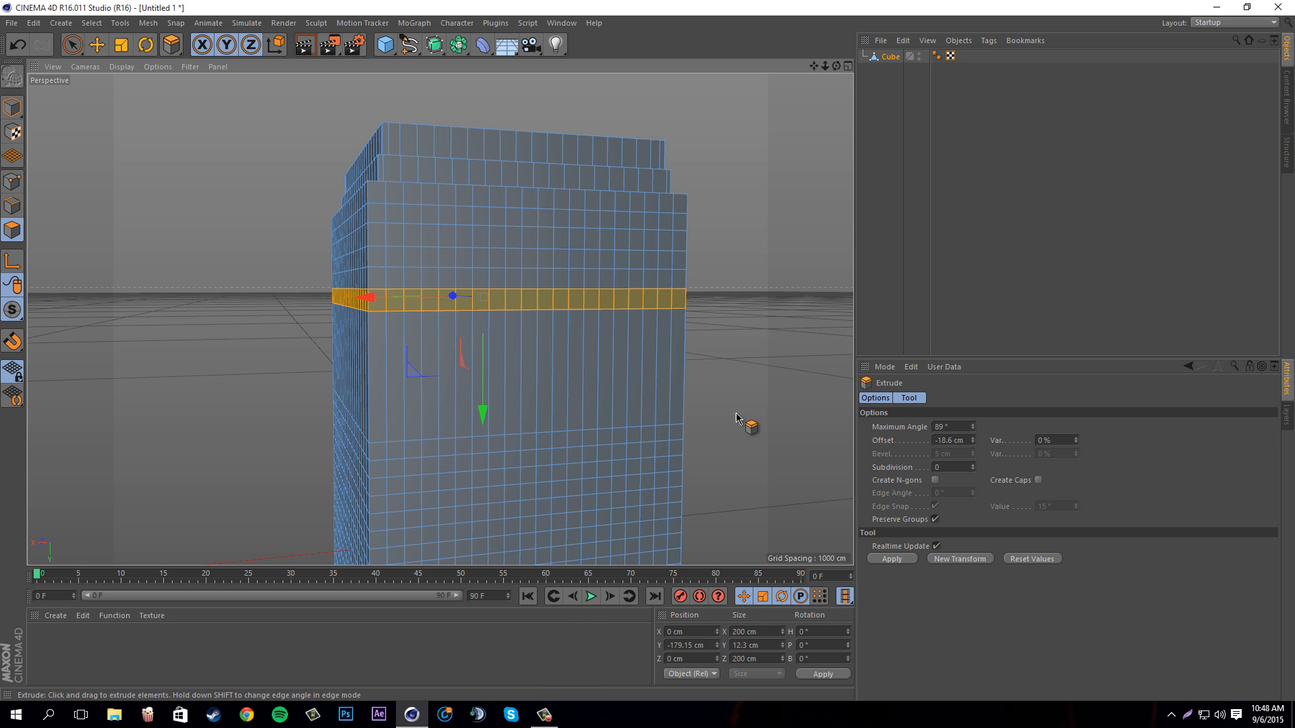
drag(746, 425, 649, 351)
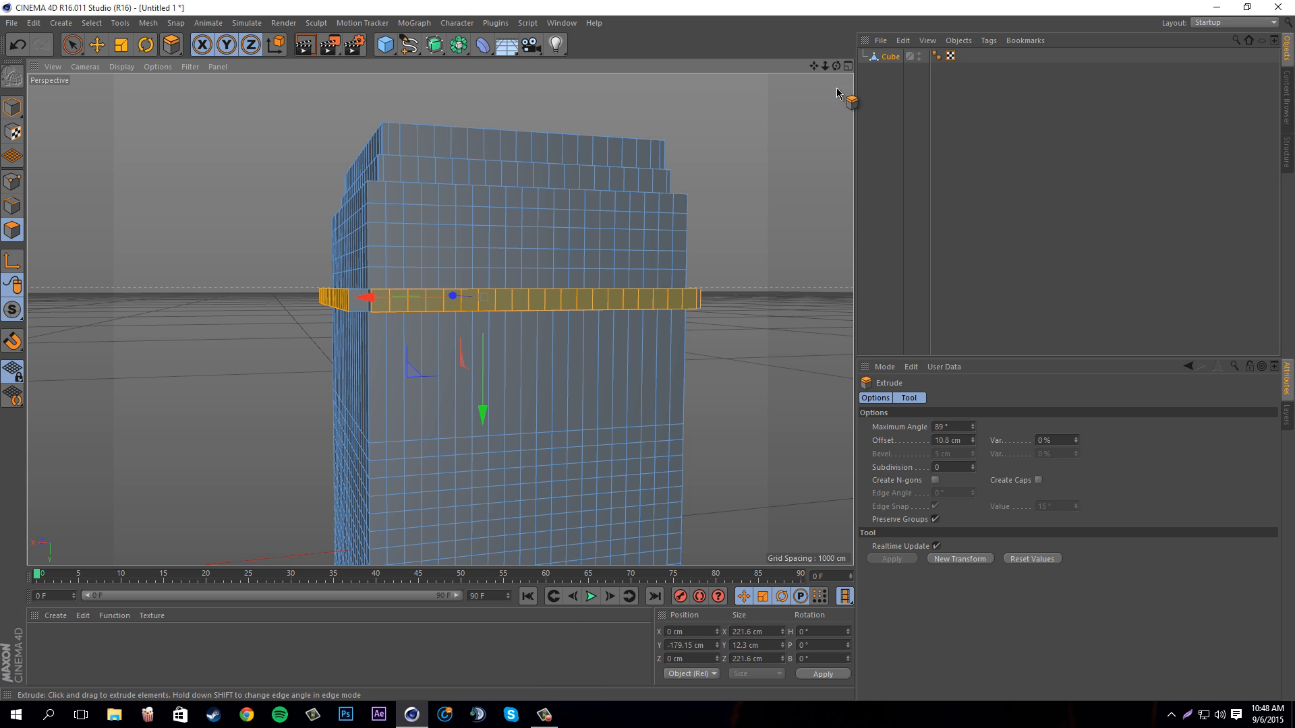
Select the two inner polygons forming the open notch at one corner of the extruded ledge
drag(837, 66, 776, 206)
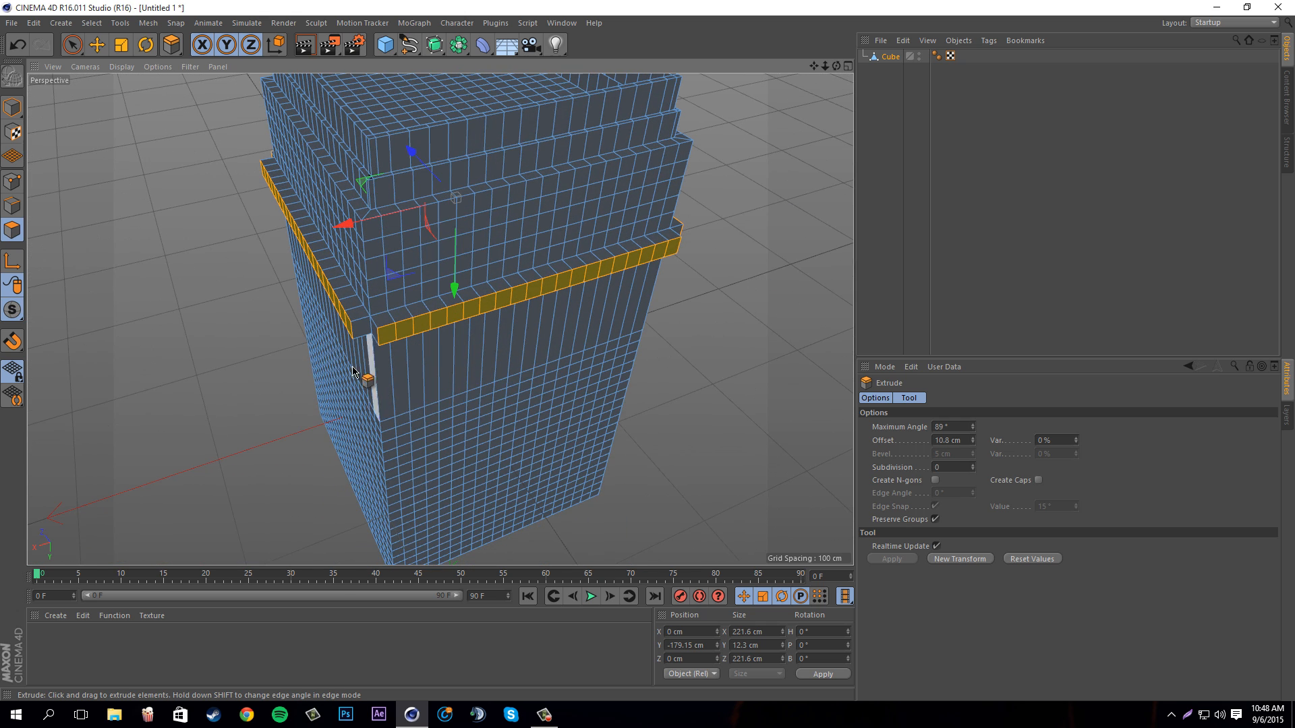
scroll(353, 372, up, 5)
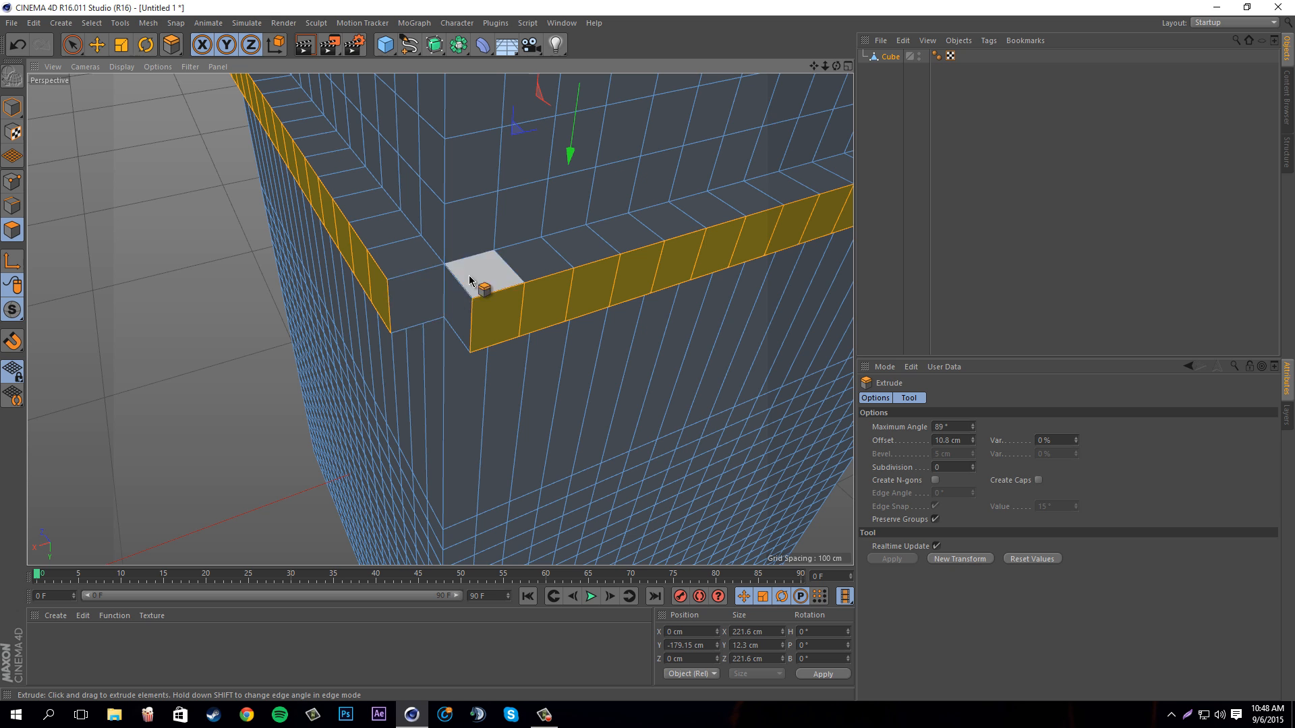
drag(394, 304, 408, 305)
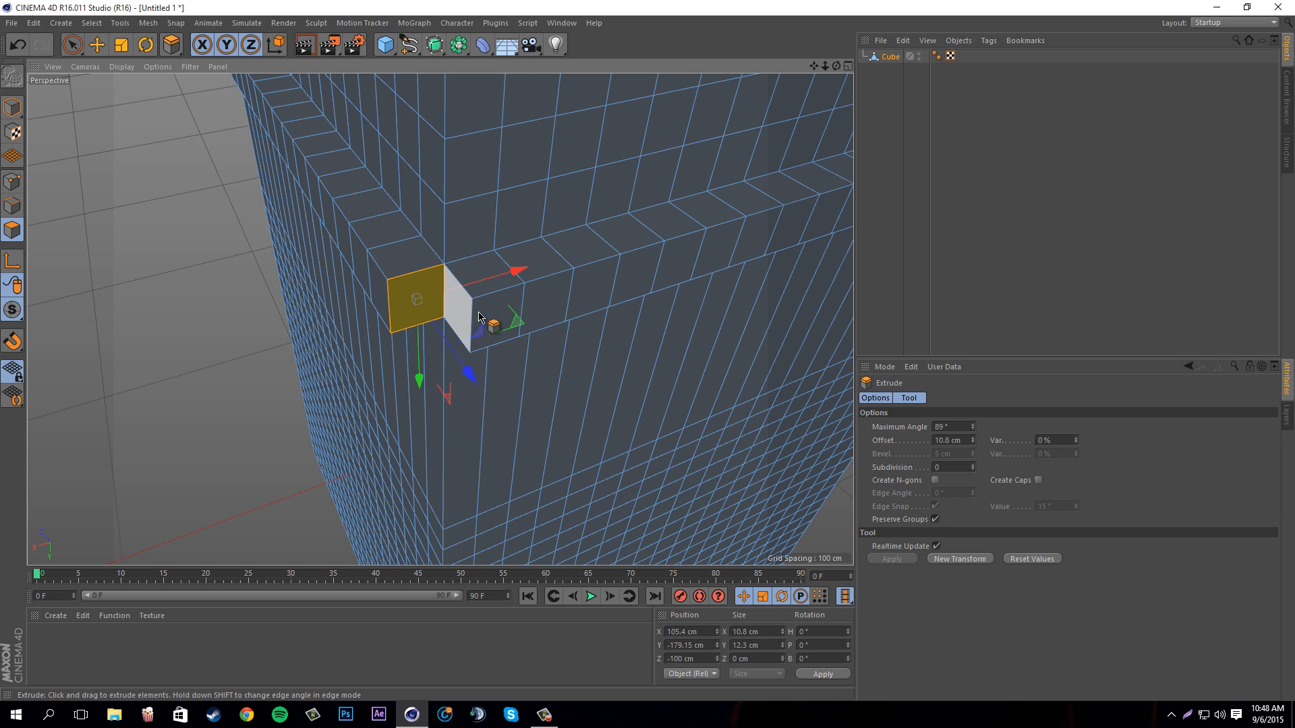
scroll(432, 311, down, 4)
scroll(450, 314, up, 6)
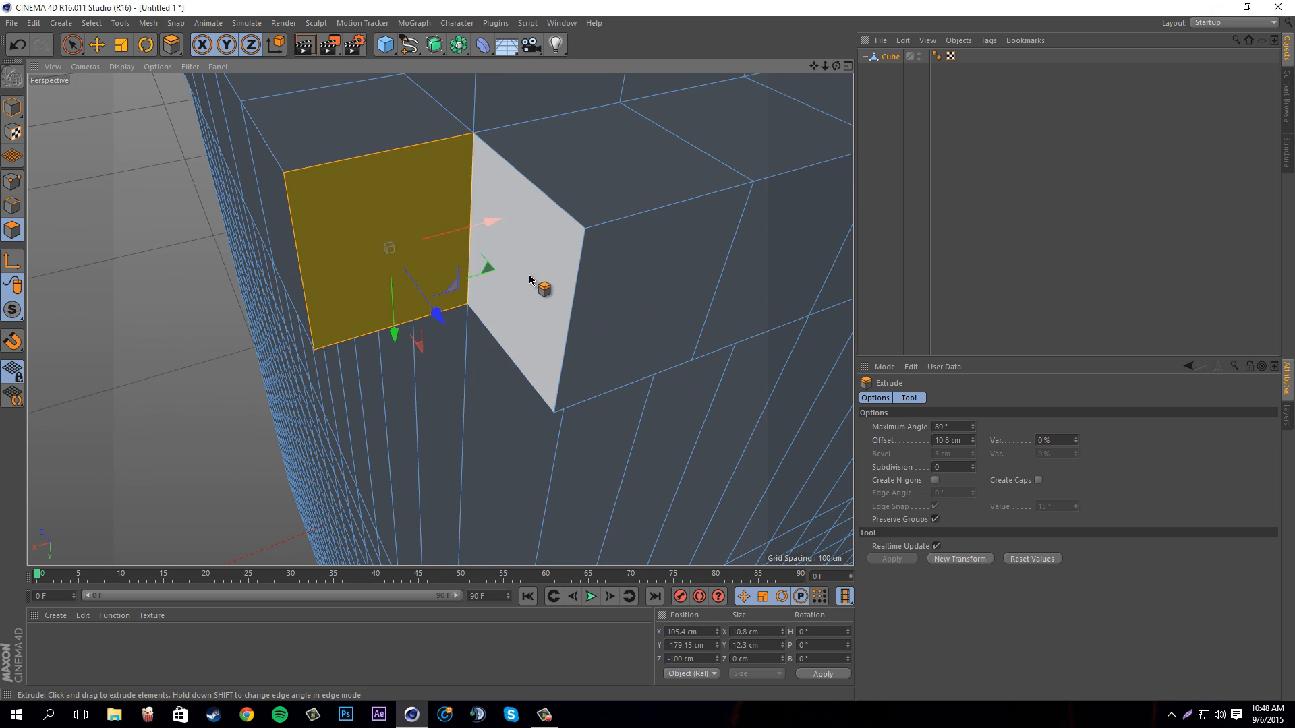
shift+click(527, 278)
scroll(527, 278, down, 6)
scroll(528, 278, down, 4)
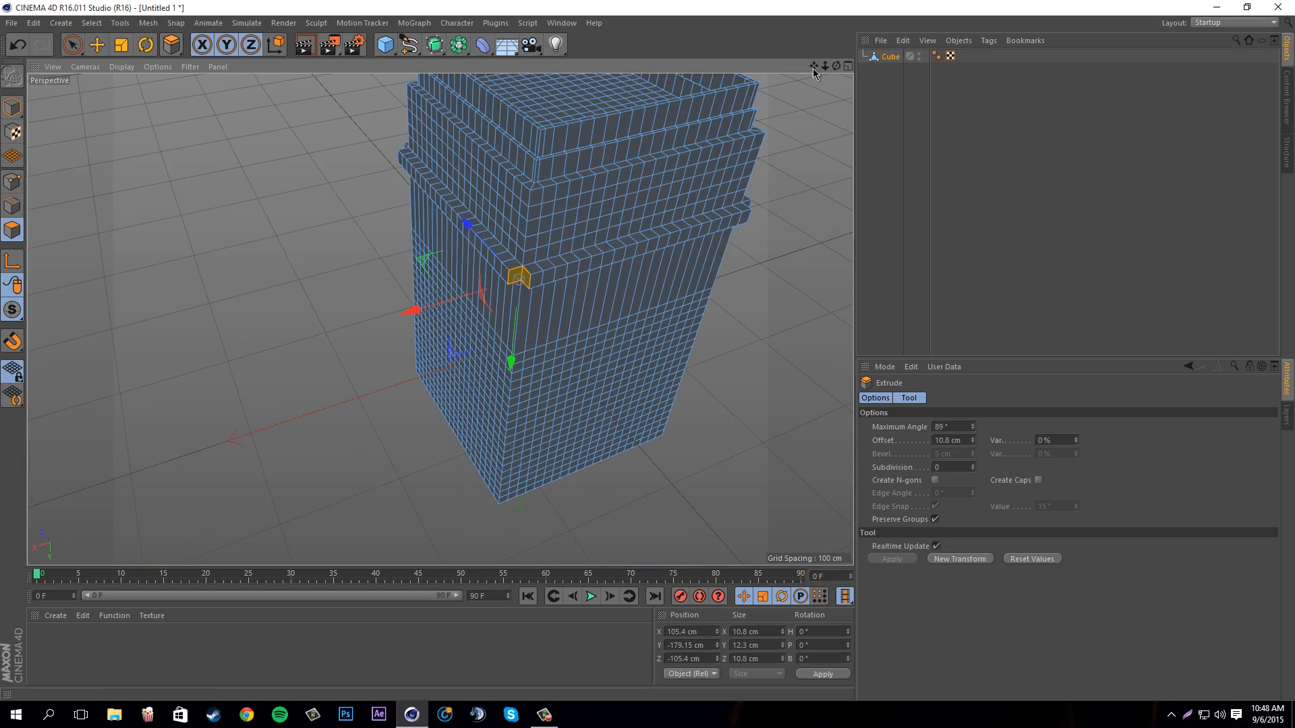
Add the two notch polygons at each of the ledge's other three corners to the selection
drag(813, 72, 742, 40)
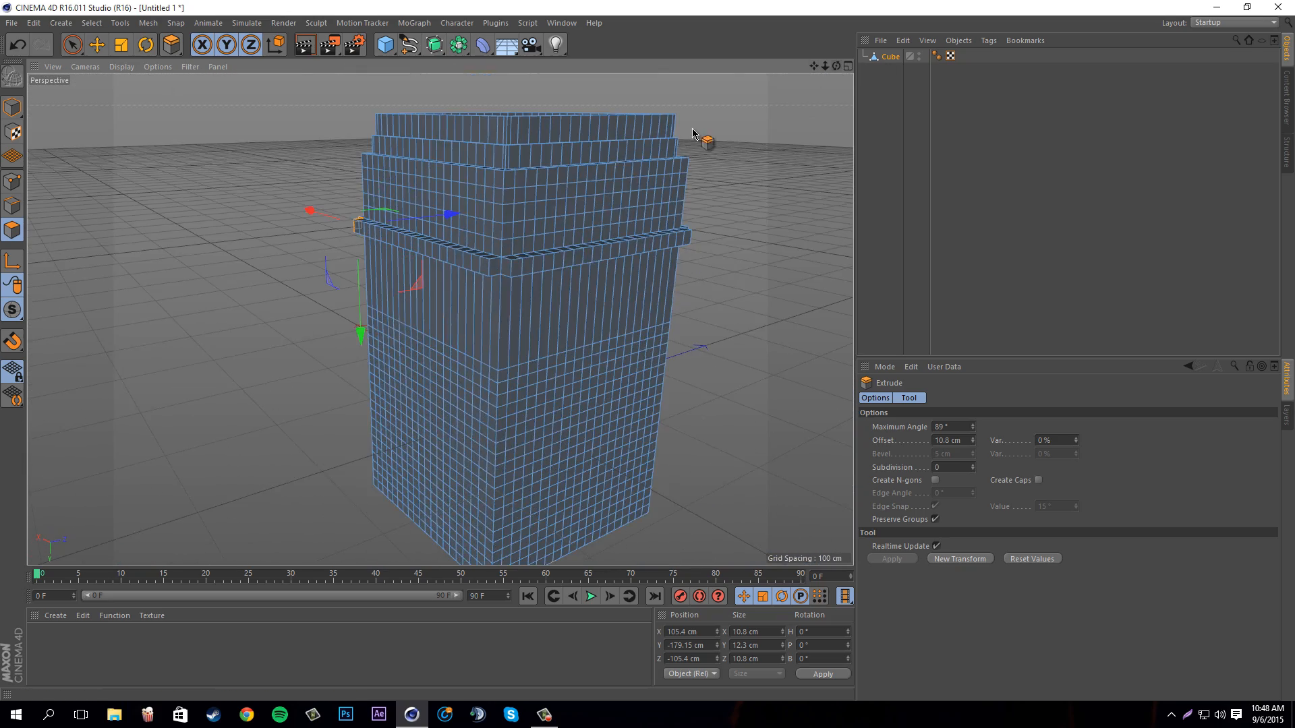
scroll(526, 286, up, 6)
shift+click(506, 289)
shift+click(572, 286)
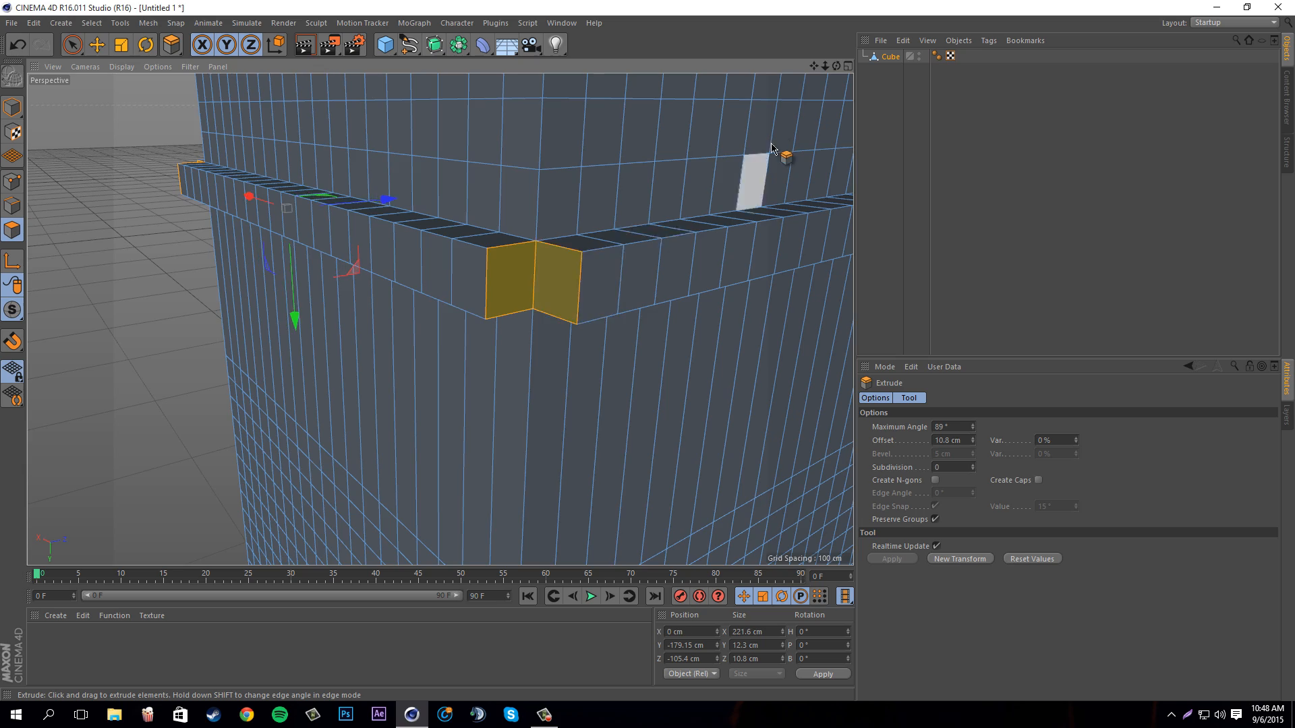
scroll(776, 128, down, 5)
drag(815, 65, 644, 357)
scroll(486, 211, up, 5)
scroll(659, 210, up, 5)
shift+click(540, 350)
shift+click(507, 352)
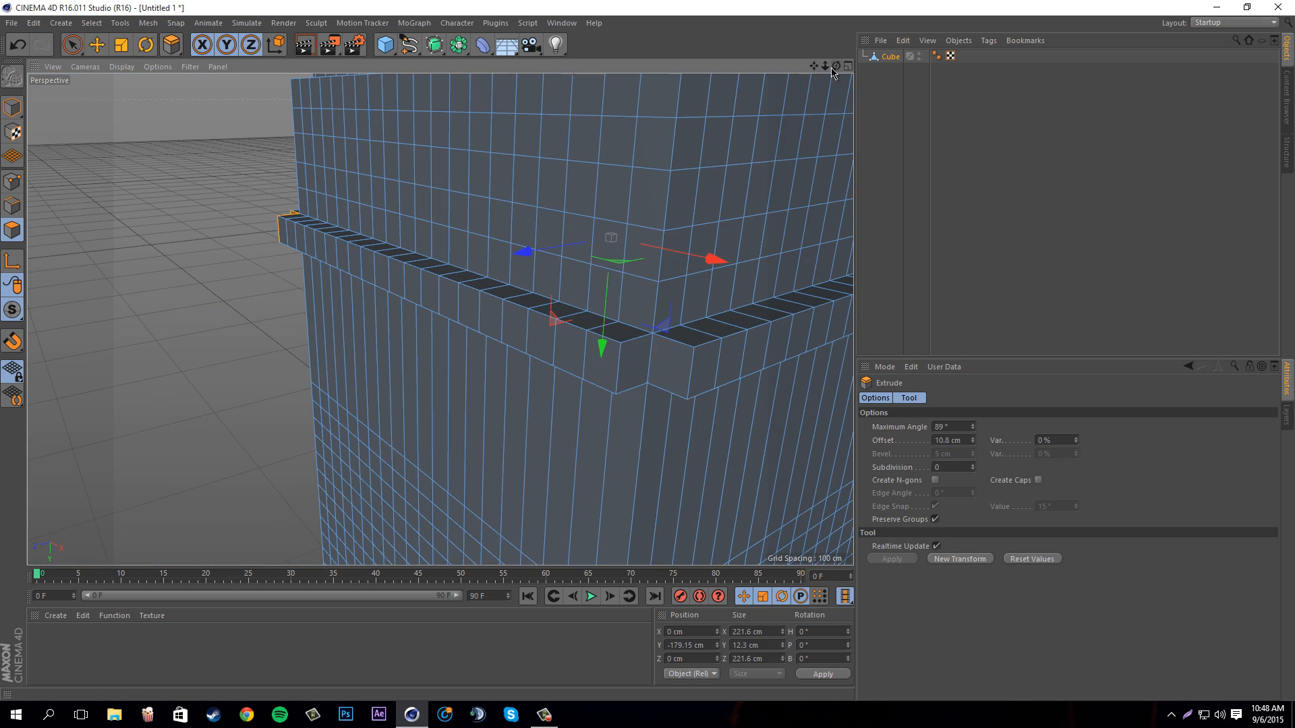
shift+click(633, 365)
shift+click(659, 361)
Extrude the selected corner polygons by about 10.7 cm to close the notches in the ledge
scroll(608, 205, down, 5)
drag(836, 66, 645, 358)
drag(839, 69, 741, 88)
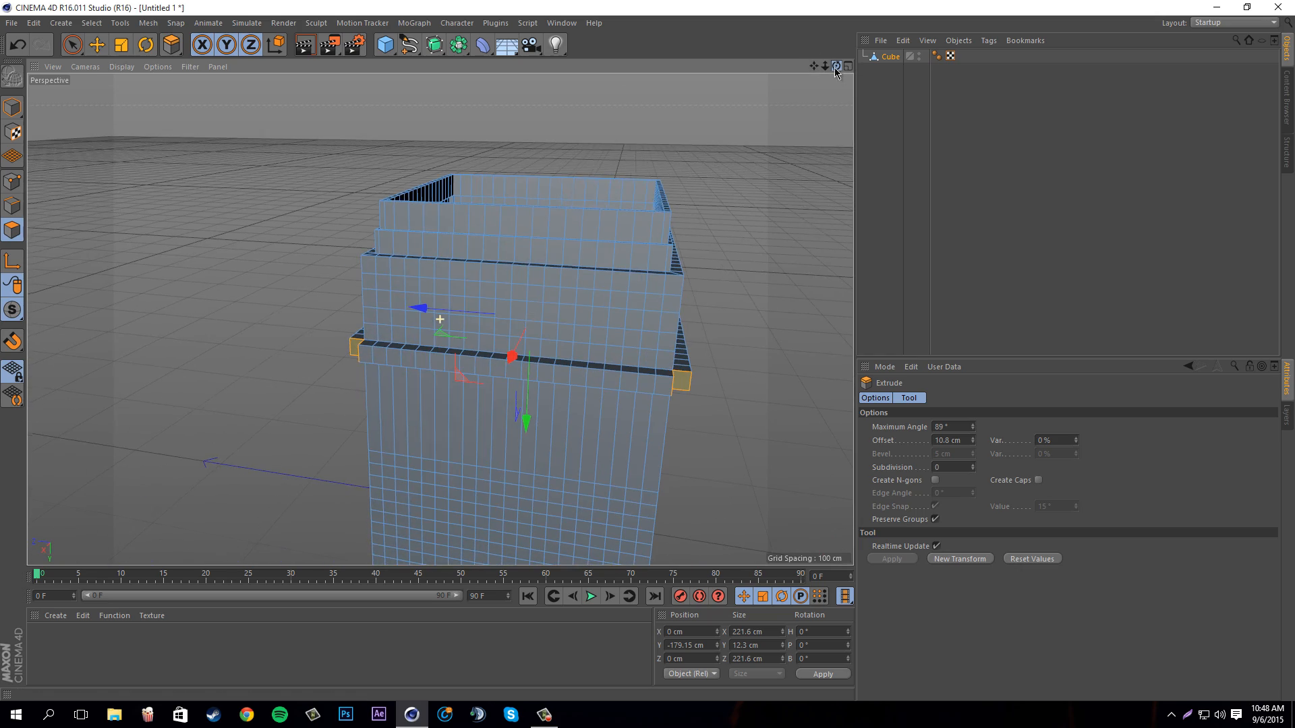
alt+middle_drag(635, 346, 564, 318)
scroll(560, 317, up, 5)
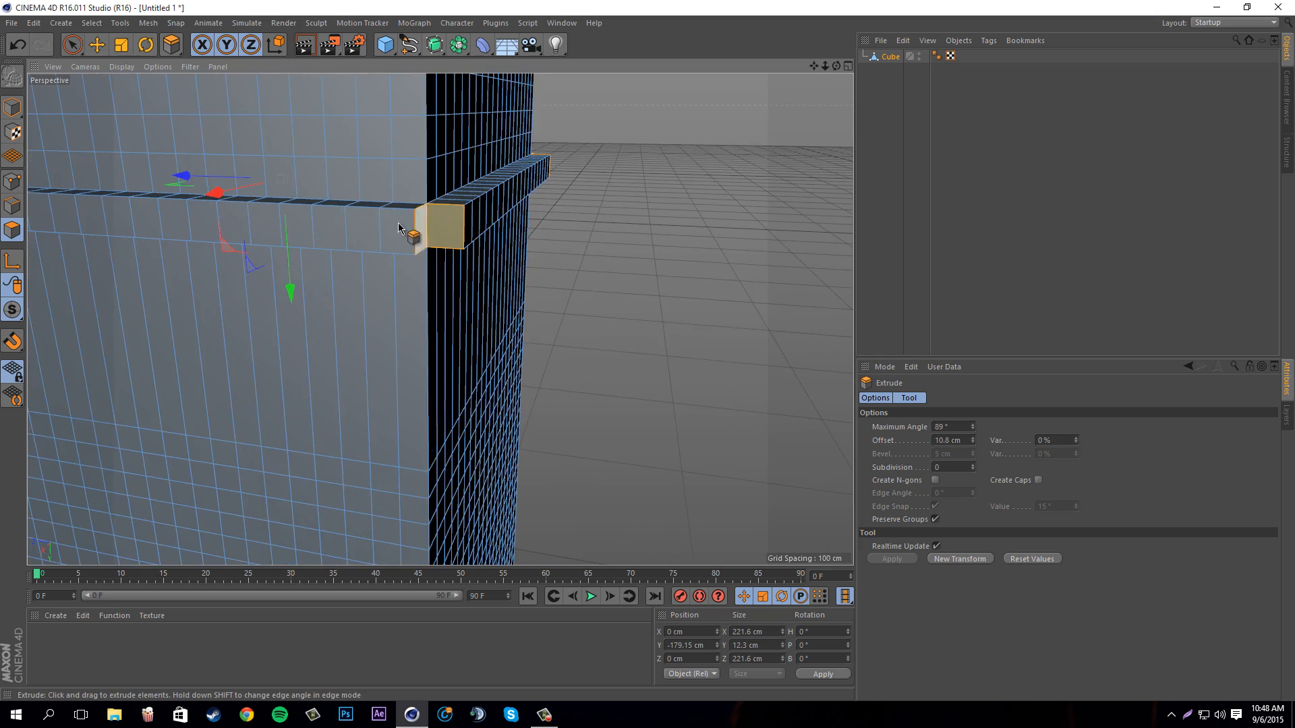
scroll(408, 225, up, 1)
right_click(545, 286)
click(574, 403)
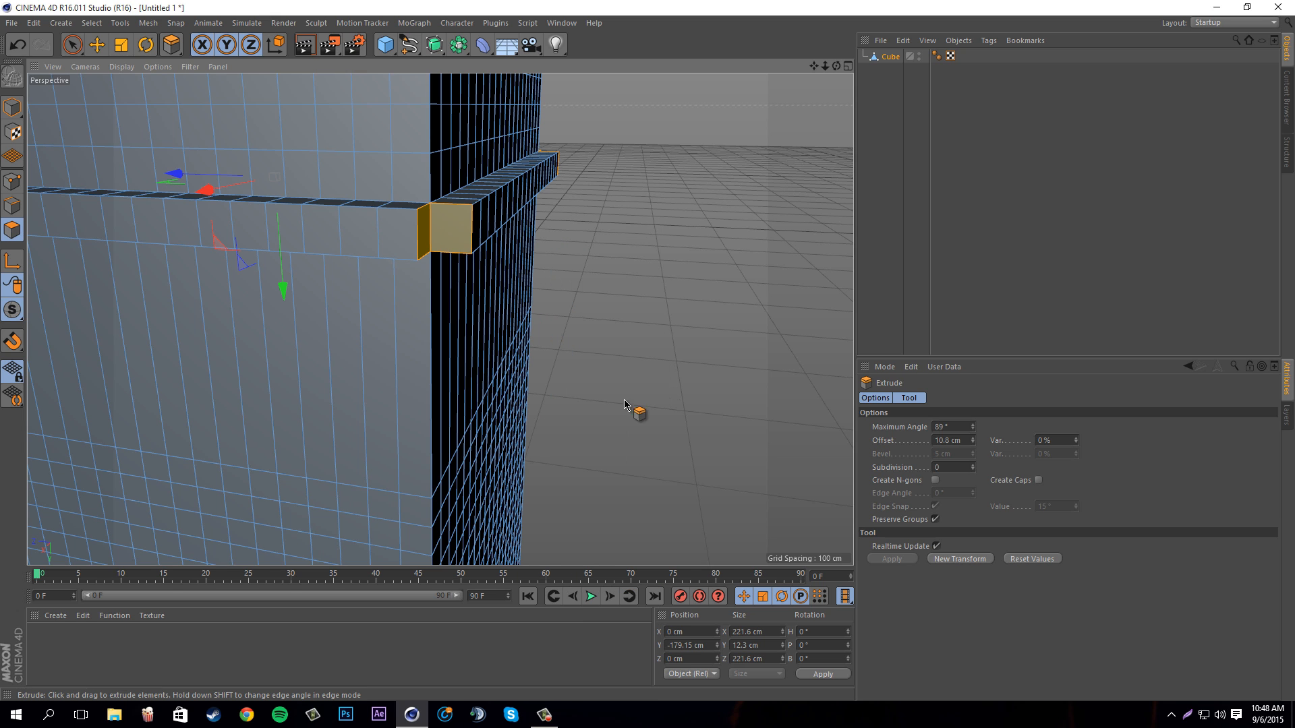
drag(647, 356, 650, 356)
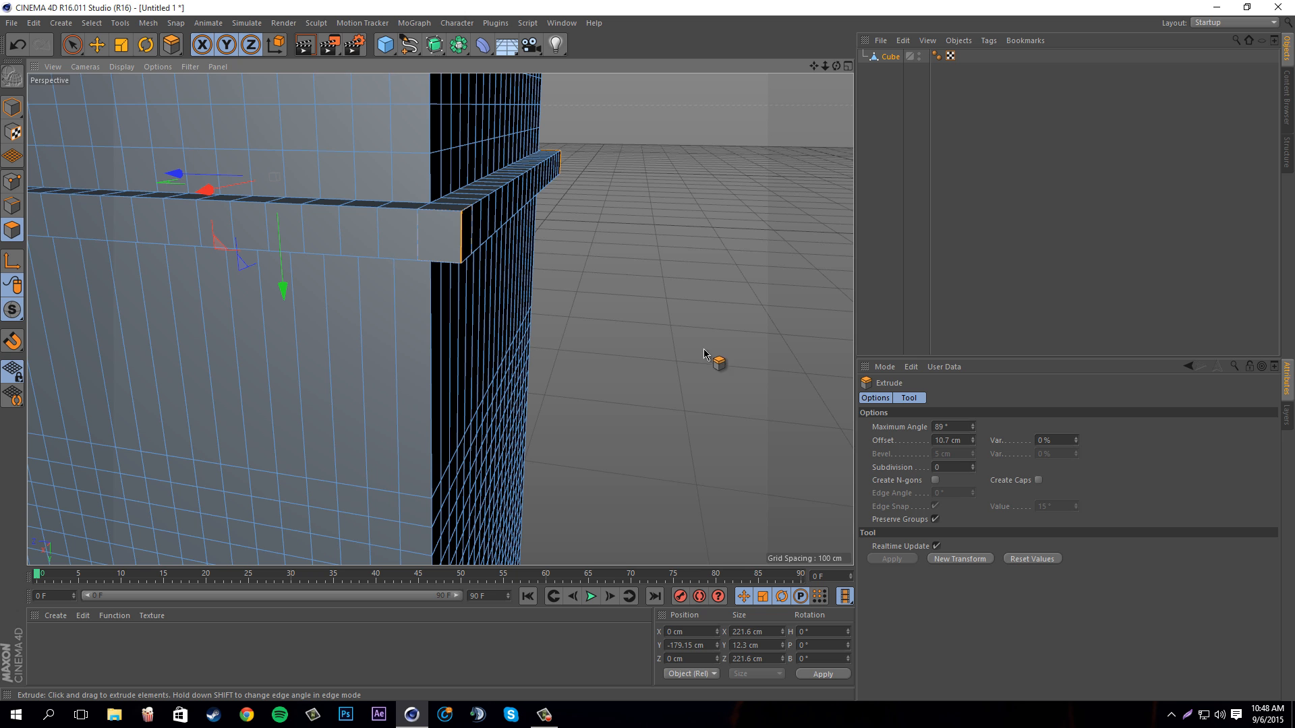
Inspect the filled ledge corner up close in model mode, and return to polygon mode
click(12, 107)
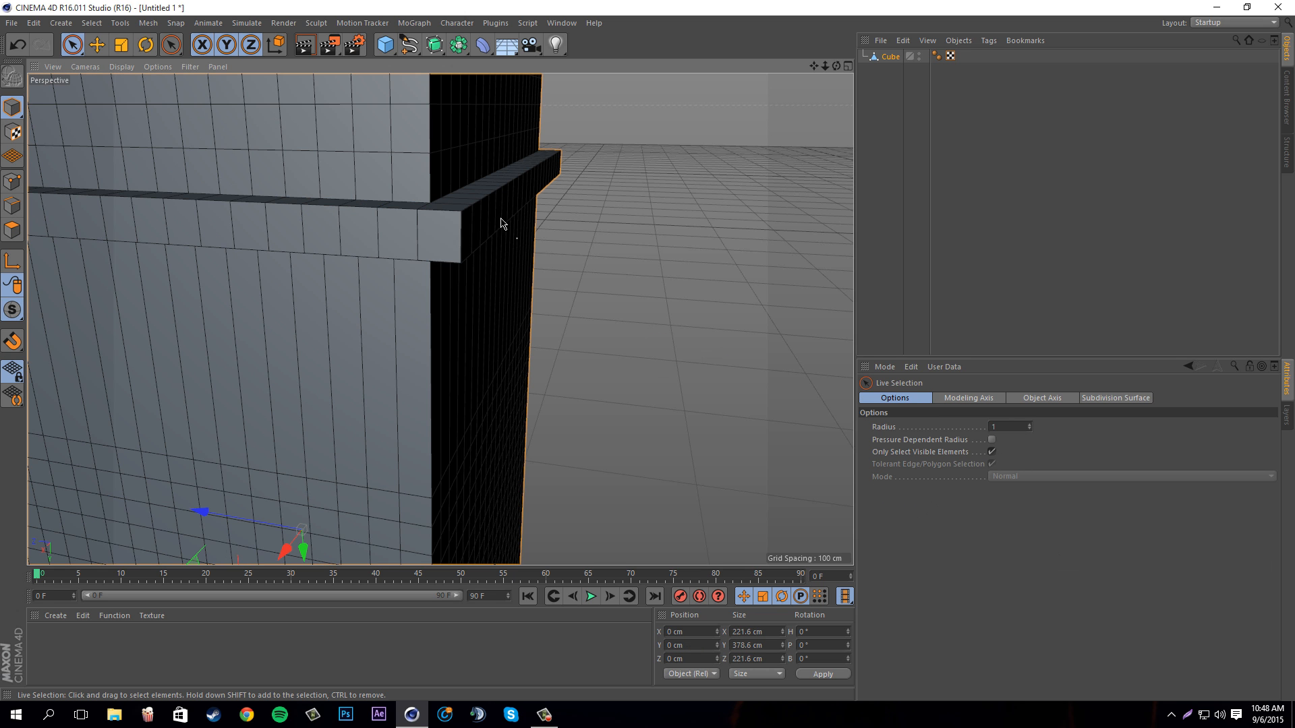
drag(836, 66, 578, 287)
scroll(577, 287, up, 5)
scroll(213, 199, up, 2)
scroll(338, 169, up, 2)
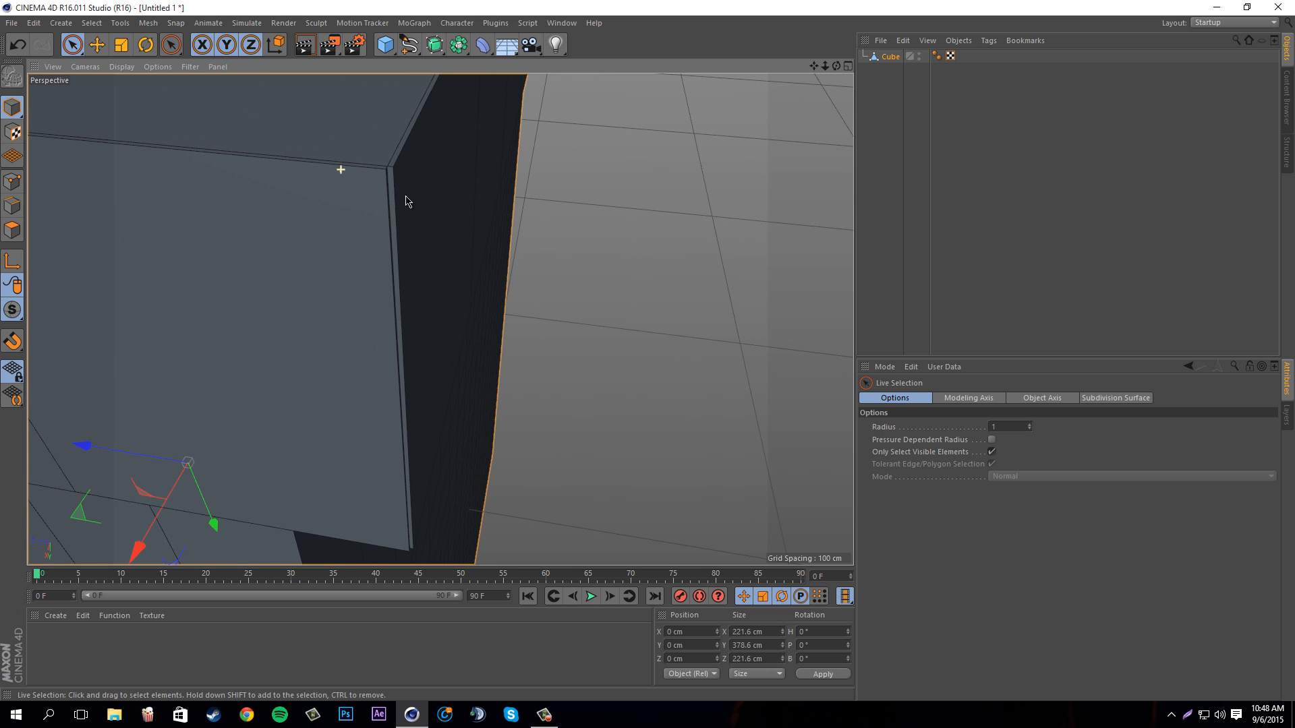
scroll(443, 151, down, 8)
scroll(519, 128, down, 3)
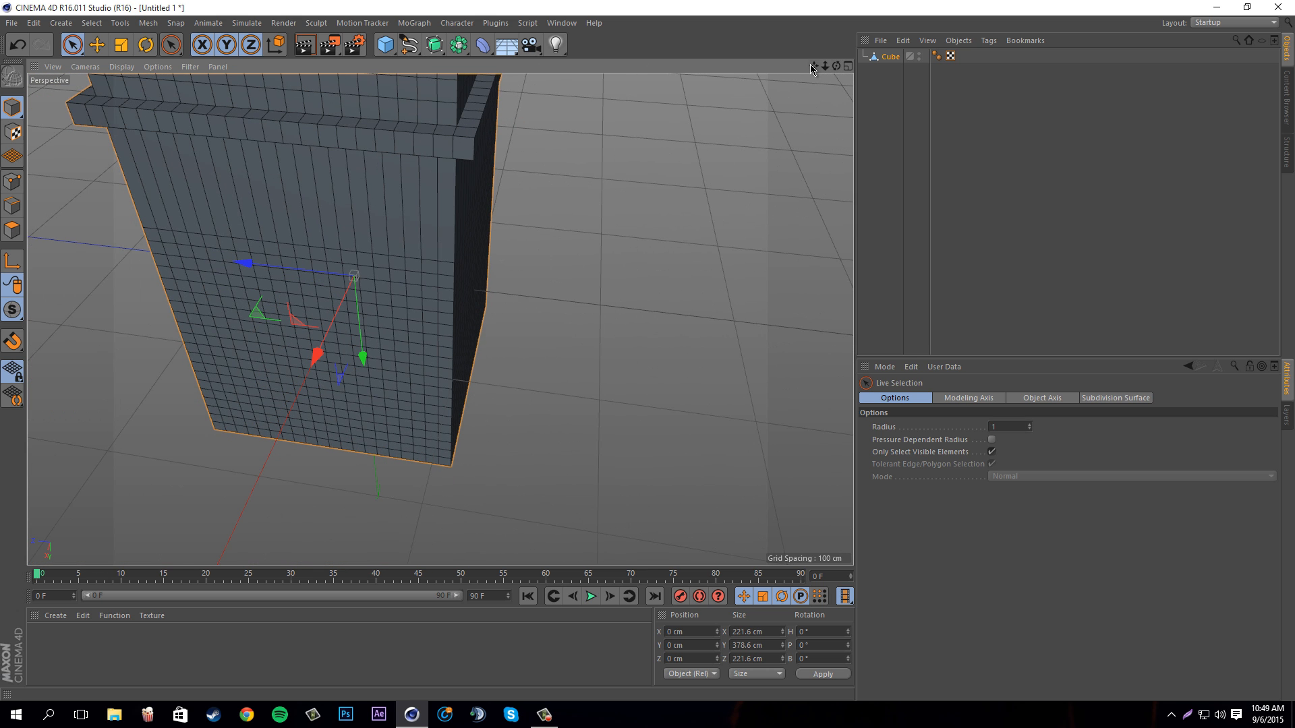
drag(812, 66, 646, 364)
drag(837, 67, 648, 352)
key(Return)
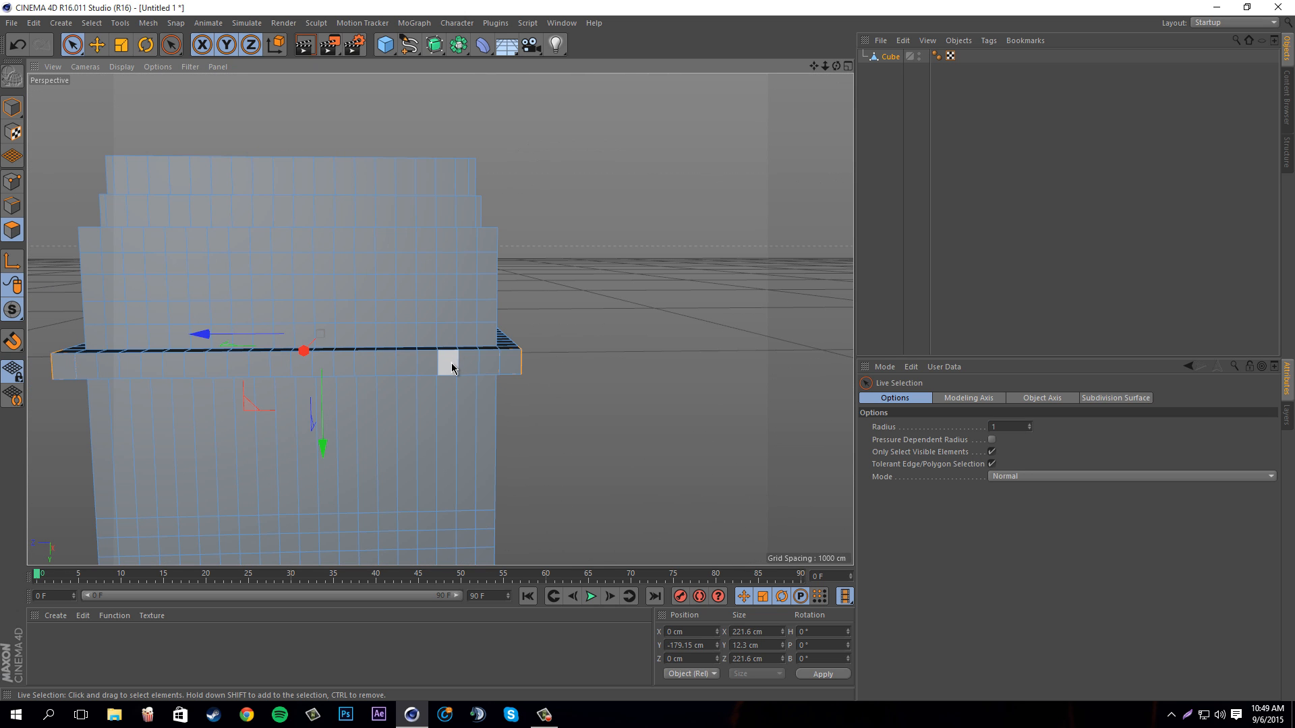
key(u)
key(l)
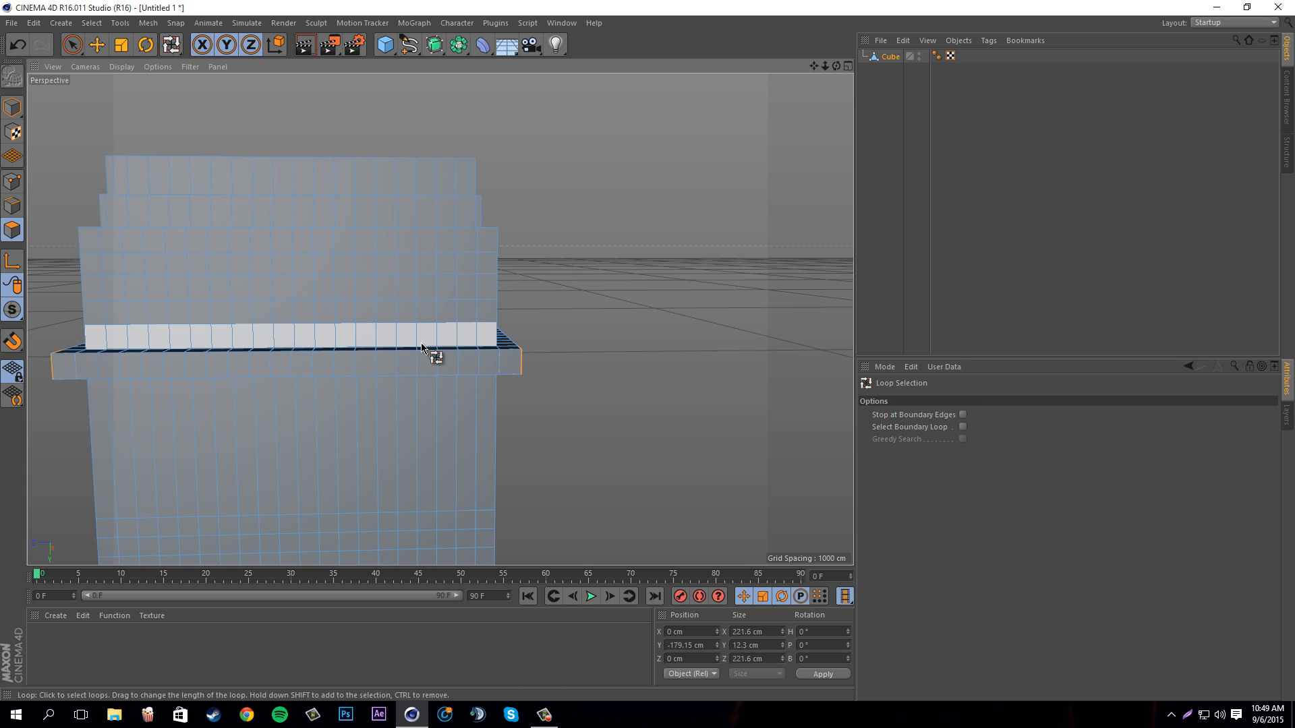
shift+click(421, 345)
right_click(423, 348)
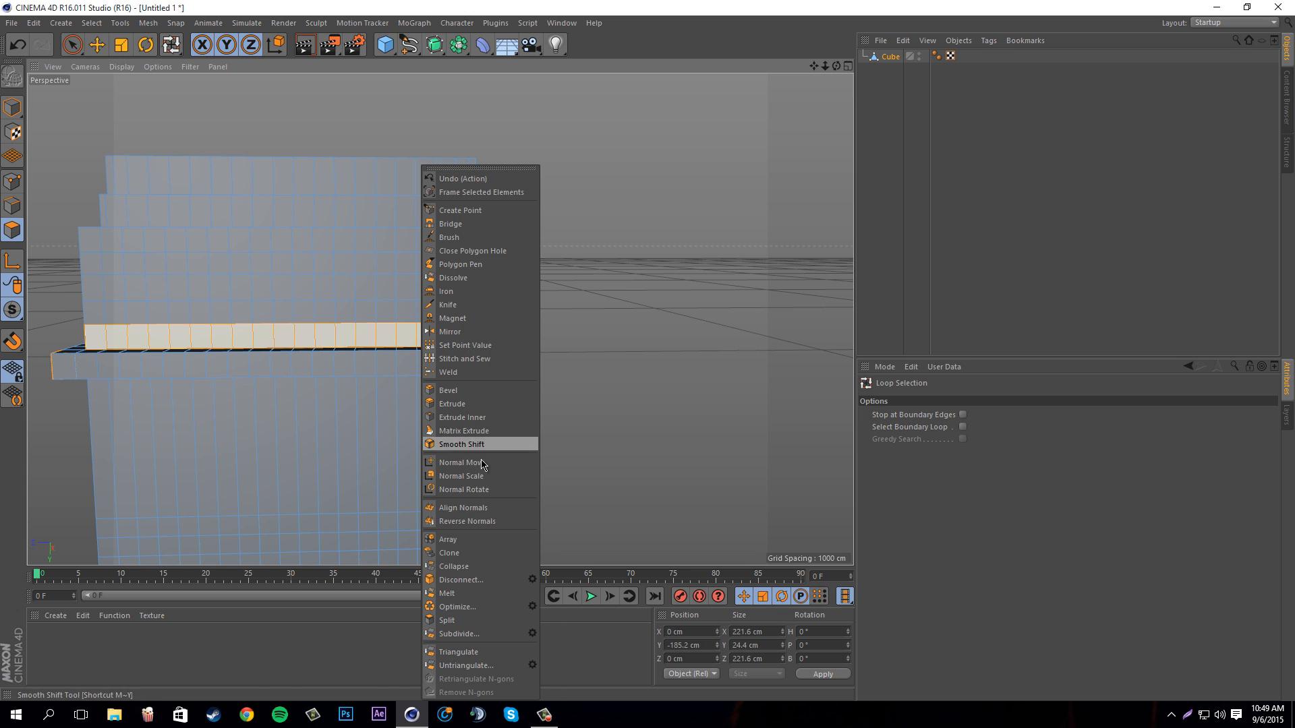
click(468, 419)
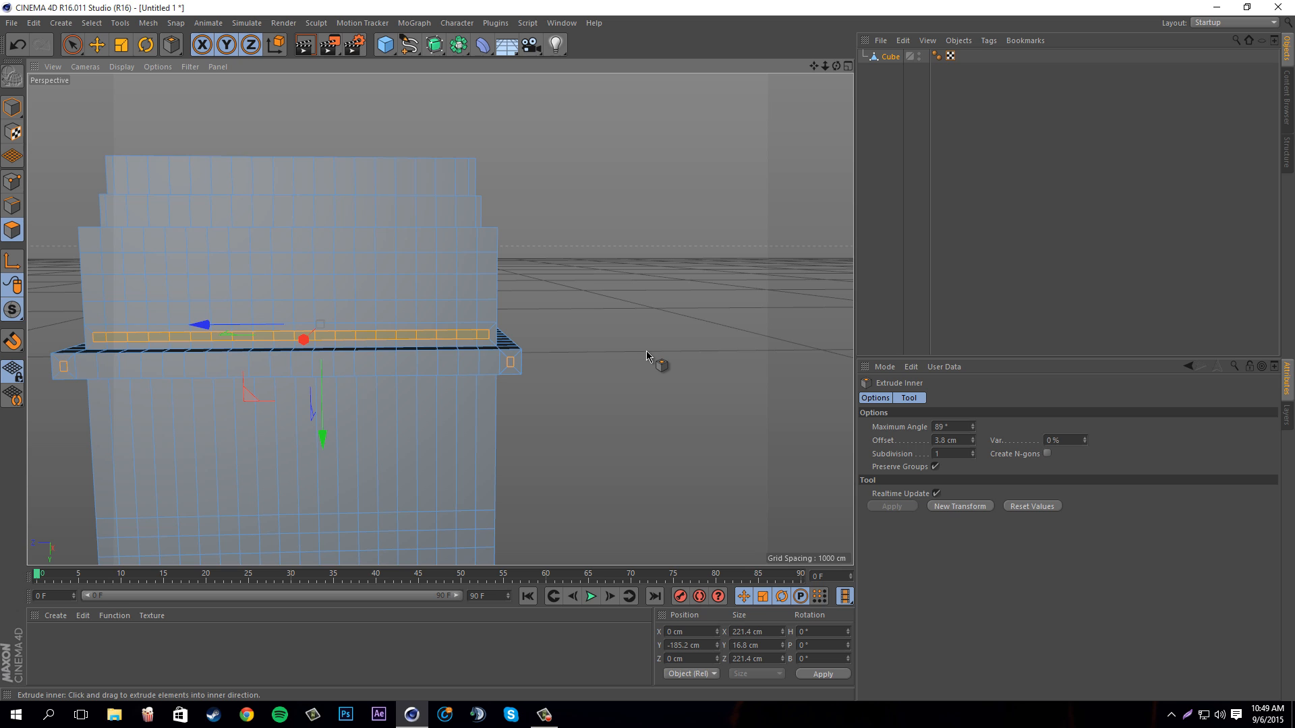
alt+drag(647, 351, 646, 350)
key(ctrl+z)
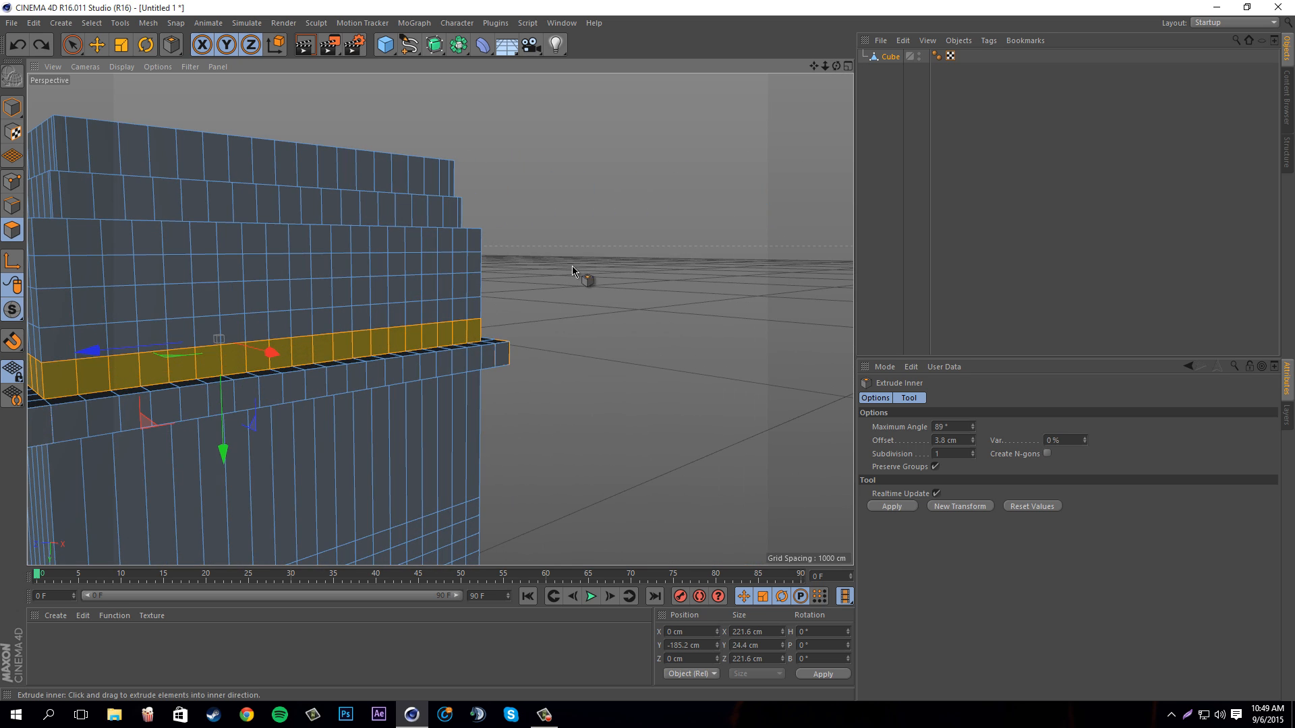
key(ctrl+shift+a)
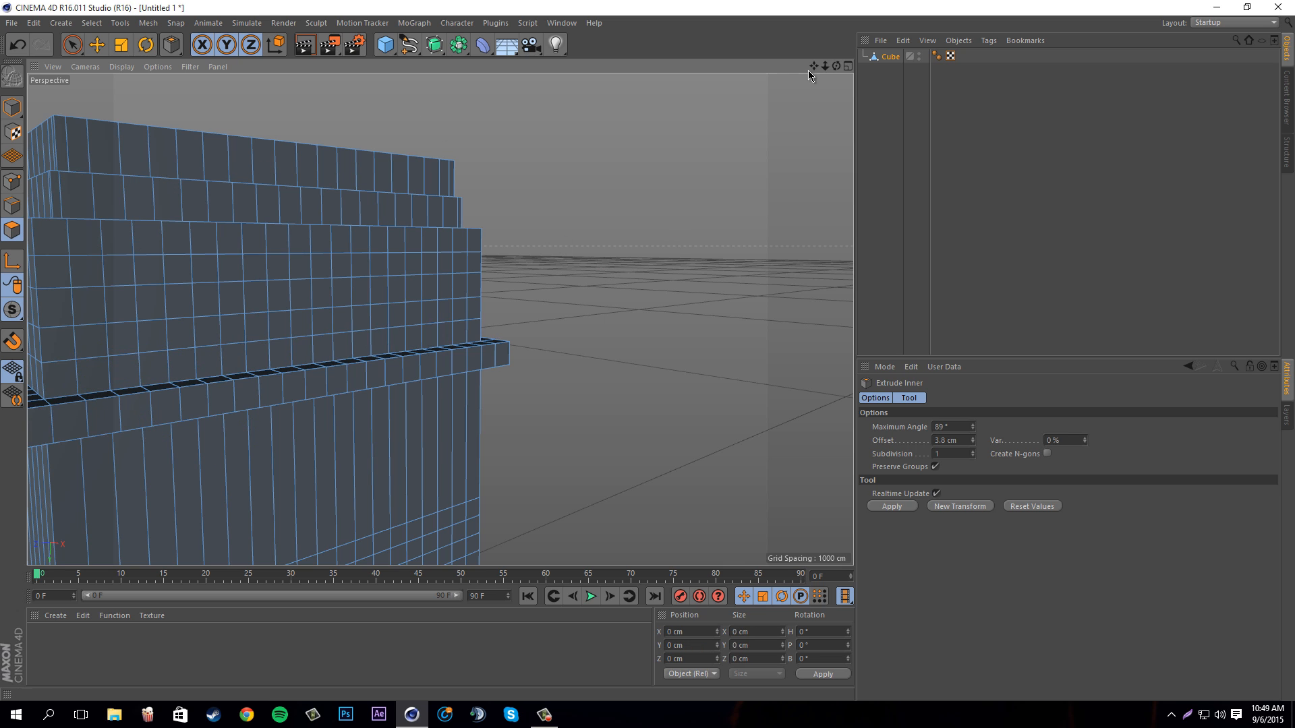
Loop-select only the polygon ring just above the ledge and inset it with Extrude Inner by about 3.1 cm
alt+drag(647, 351, 648, 352)
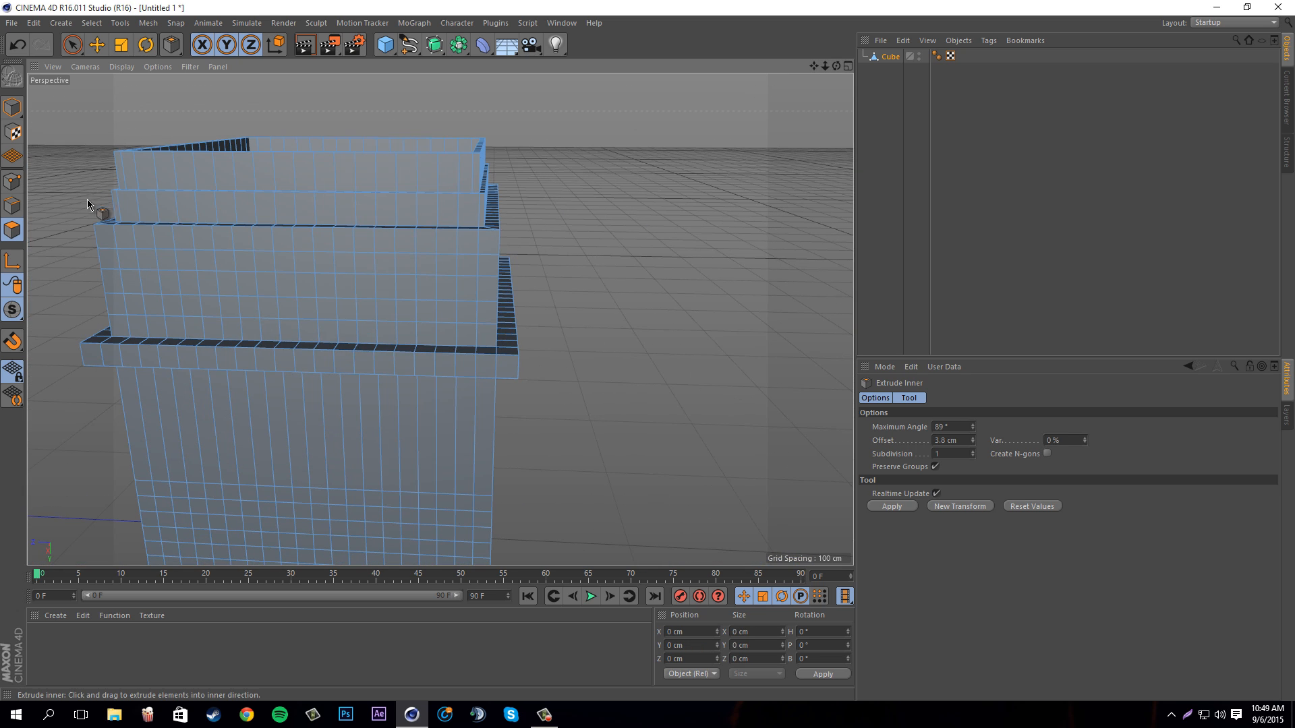
key(u)
key(l)
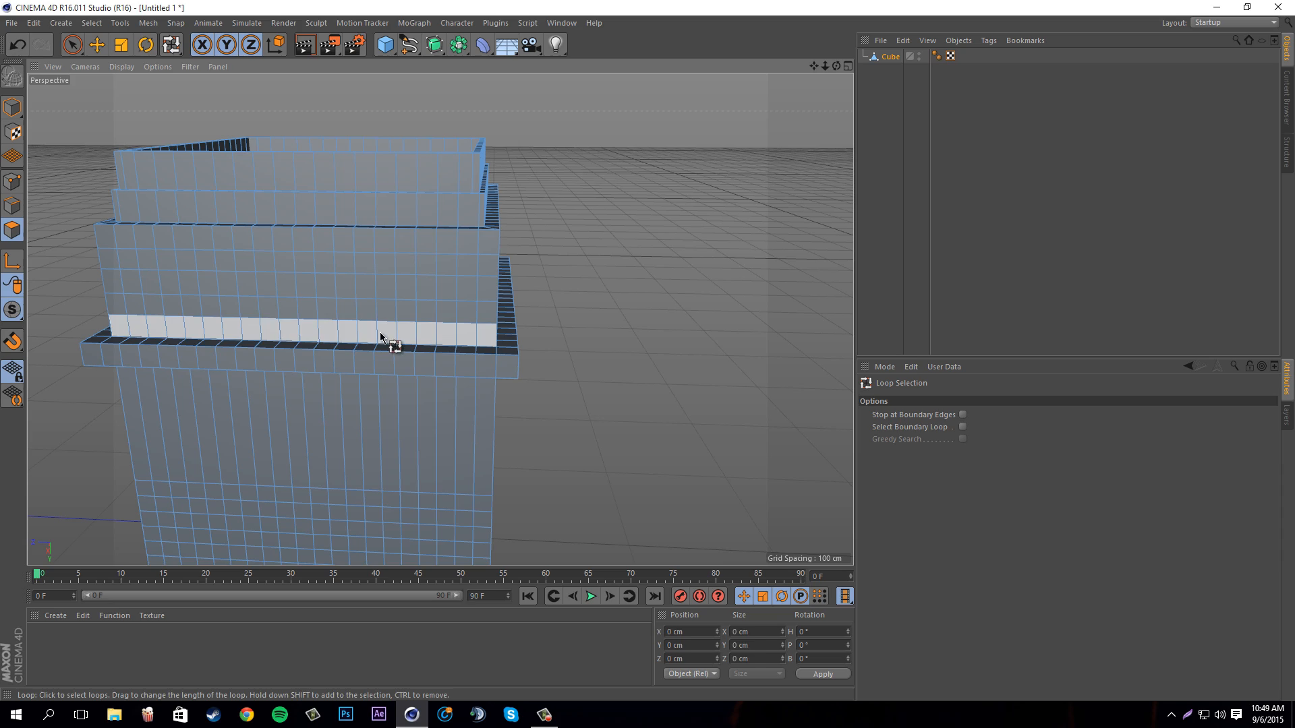
click(381, 337)
drag(837, 66, 646, 352)
right_click(704, 298)
click(693, 296)
right_click(604, 278)
click(648, 417)
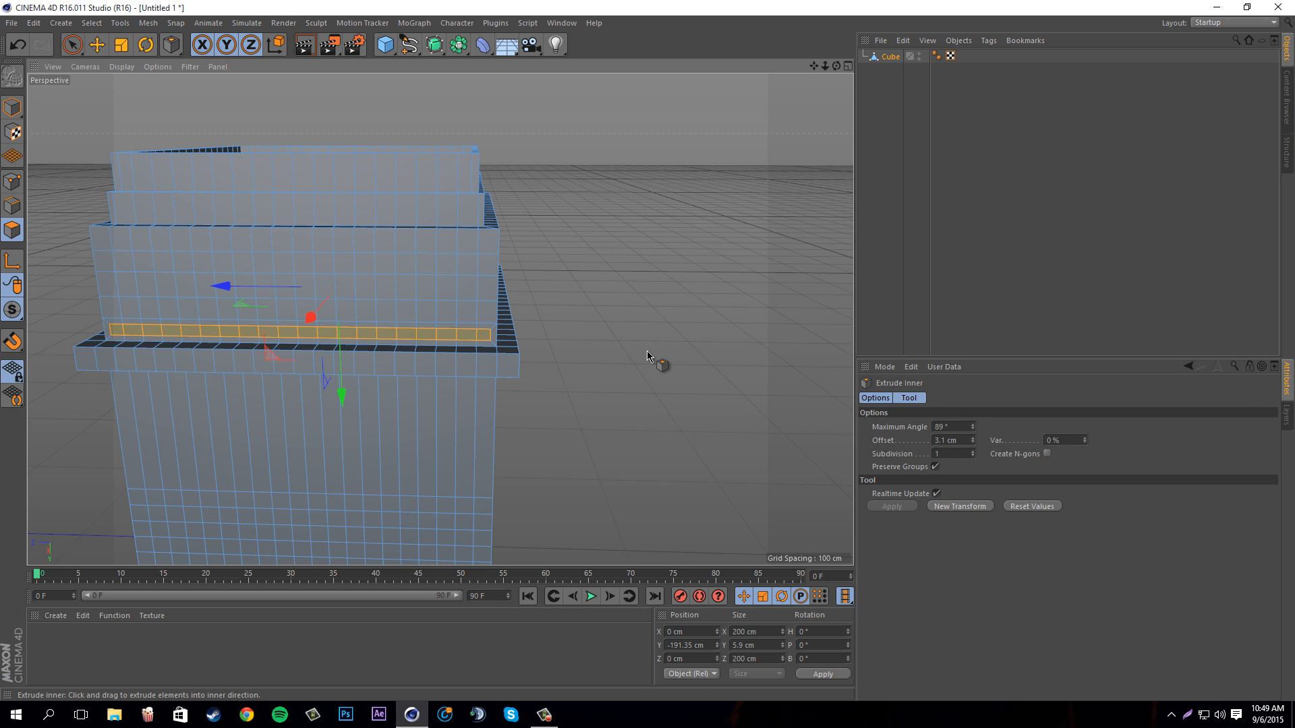
Extrude the inset ring outward by about 5.8 cm
right_click(646, 350)
click(665, 413)
mouse_move(667, 412)
mouse_down()
mouse_move(649, 356)
mouse_move(665, 406)
mouse_up()
Bevel the extruded ring's outer polygons with an offset and extrusion of about 1.63 cm
drag(838, 66, 648, 352)
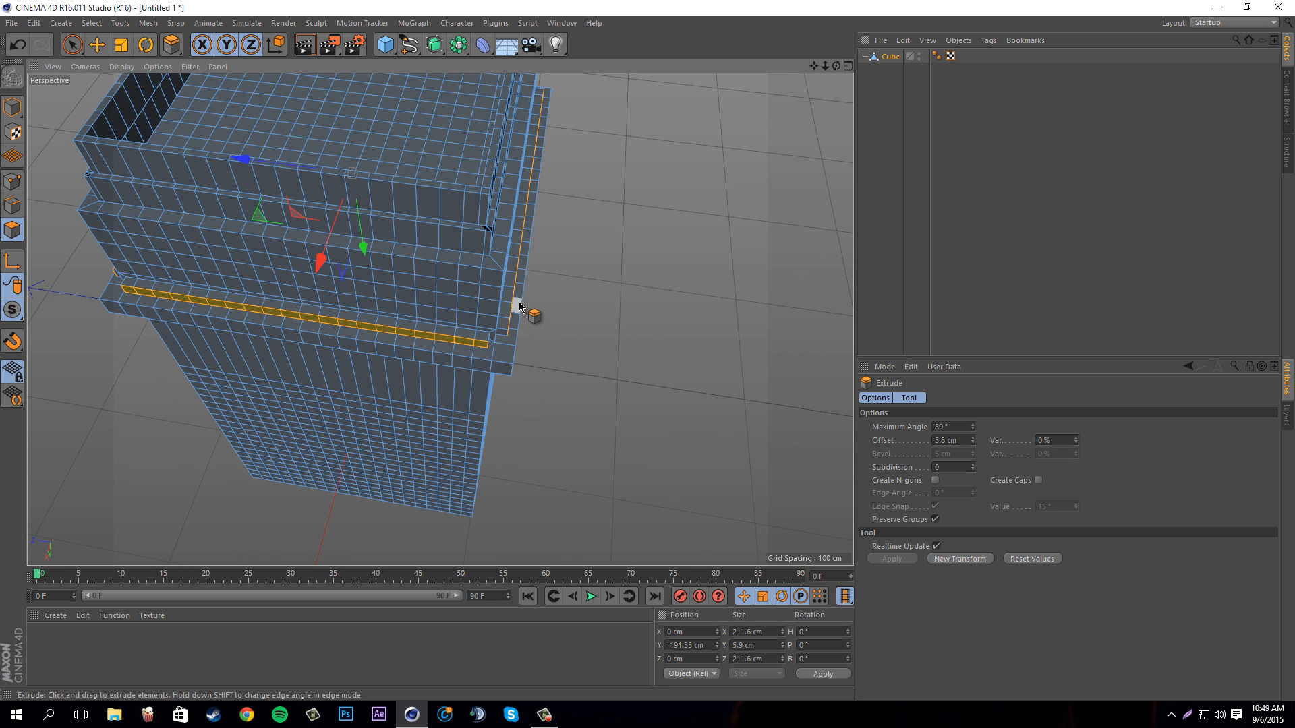
scroll(401, 333, up, 3)
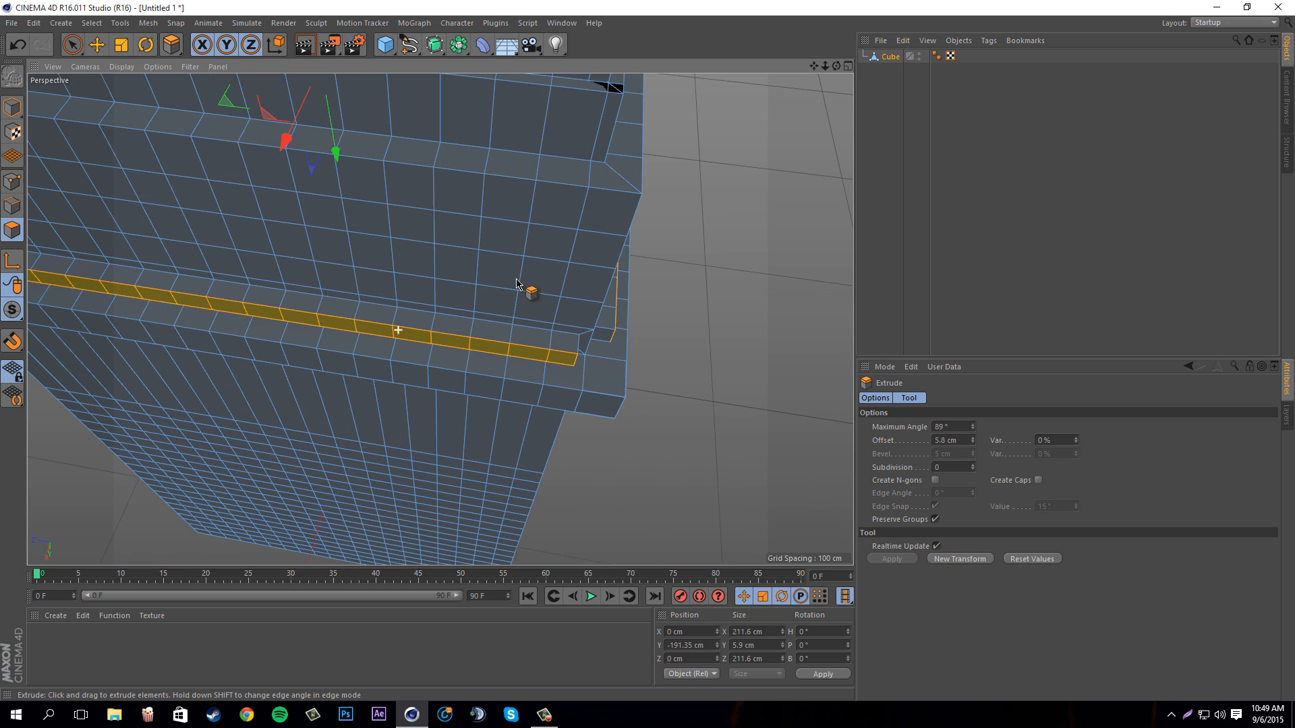
drag(836, 66, 650, 350)
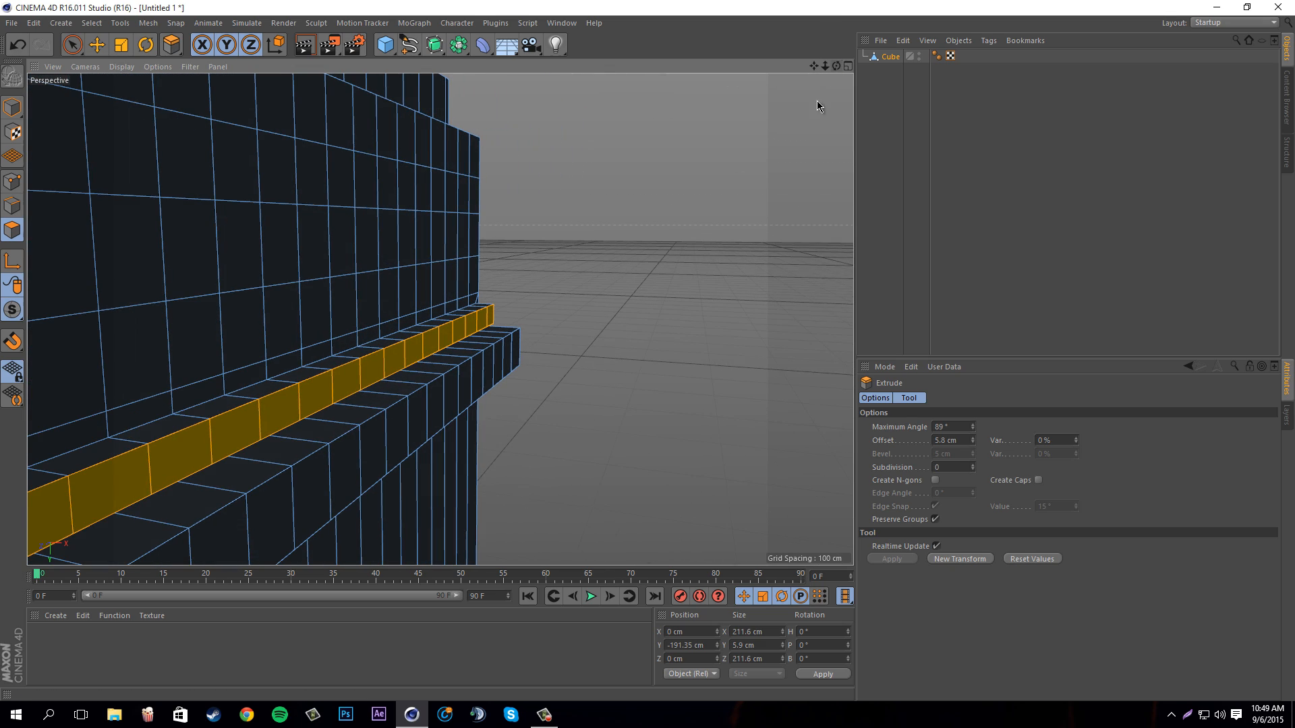
right_click(789, 225)
click(815, 390)
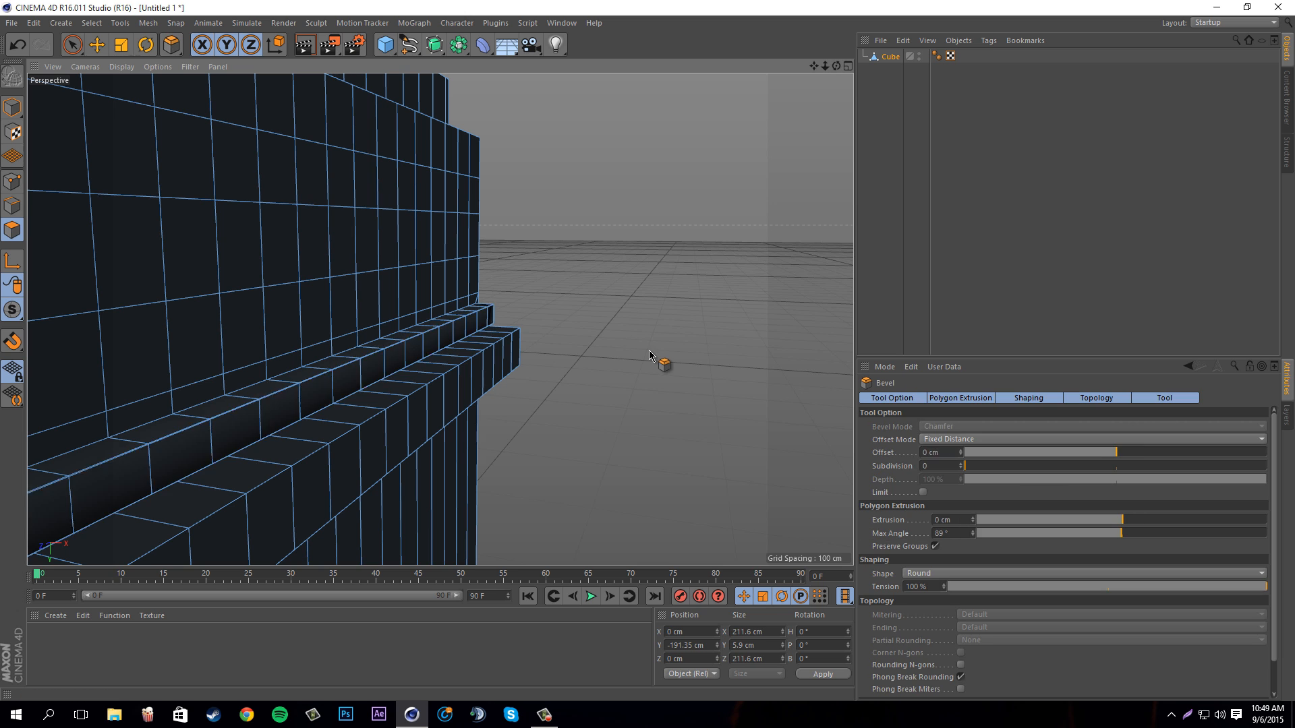
drag(657, 355, 695, 378)
drag(836, 67, 647, 356)
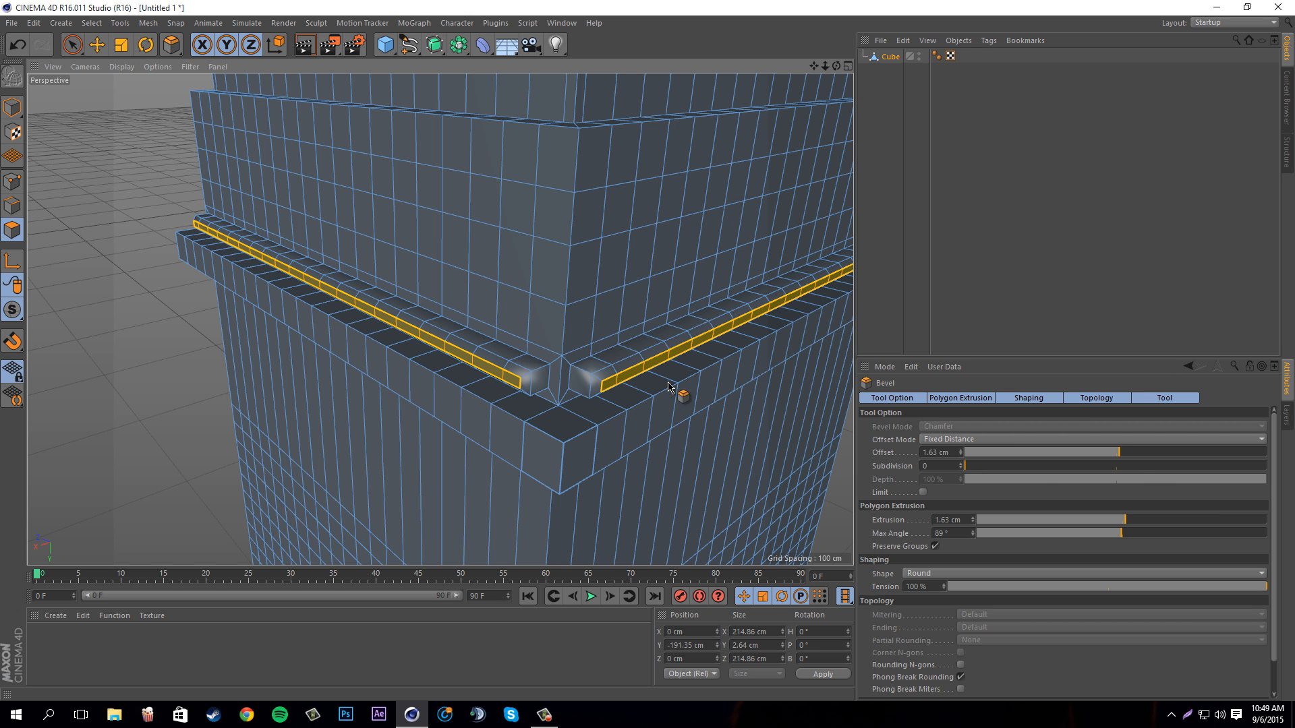
Inspect the bevelled ring around the ledge in model mode, return to polygon mode, and clear the polygon selection
drag(644, 359, 808, 73)
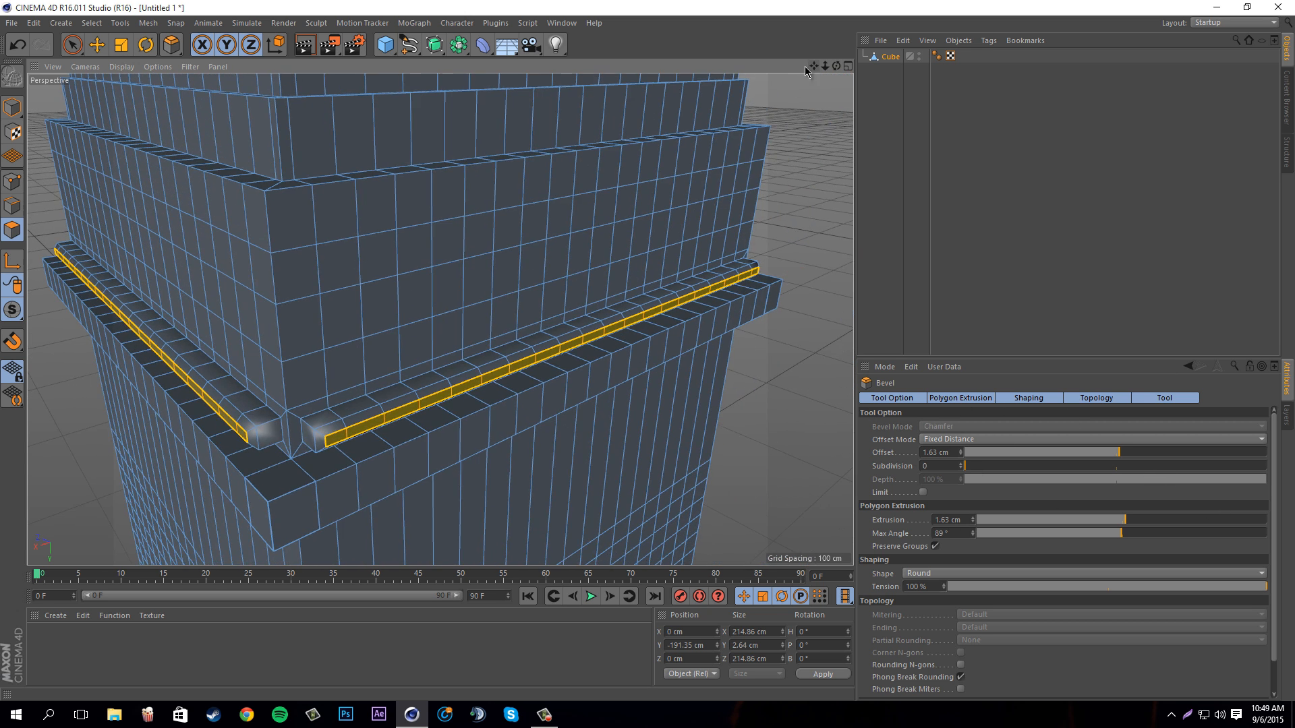
scroll(669, 253, down, 3)
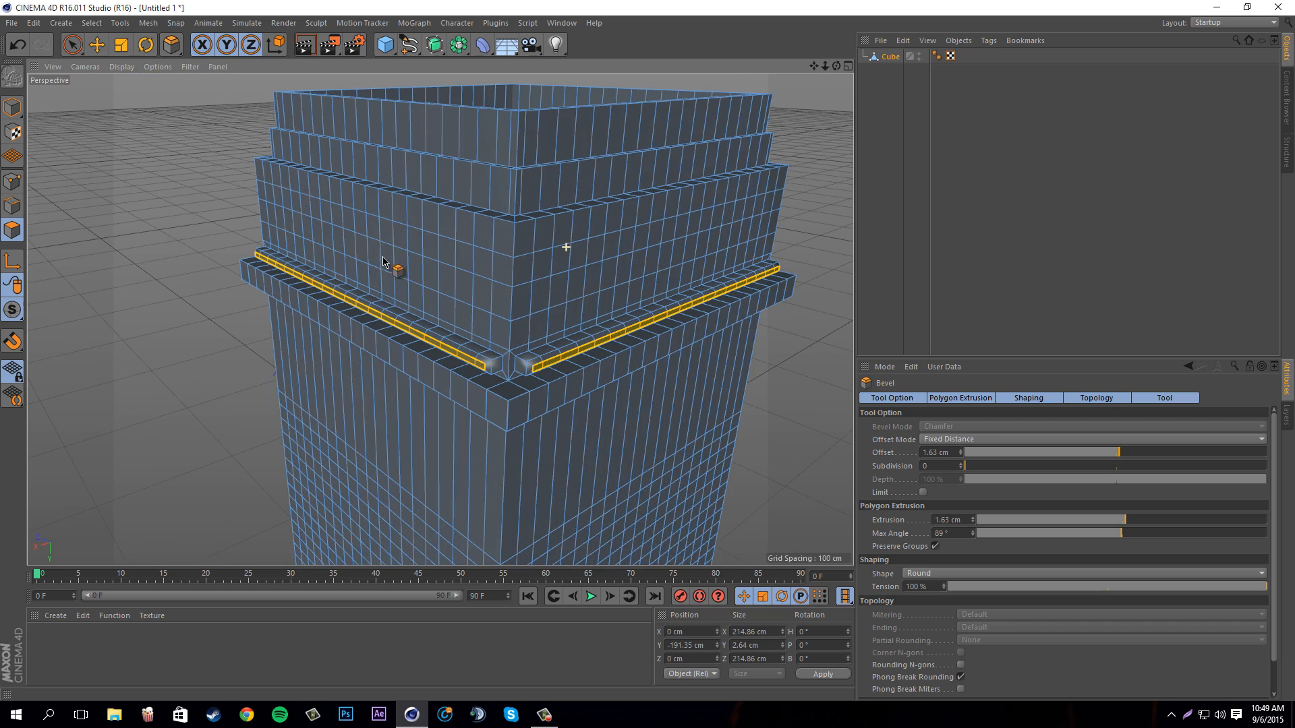
drag(836, 66, 421, 335)
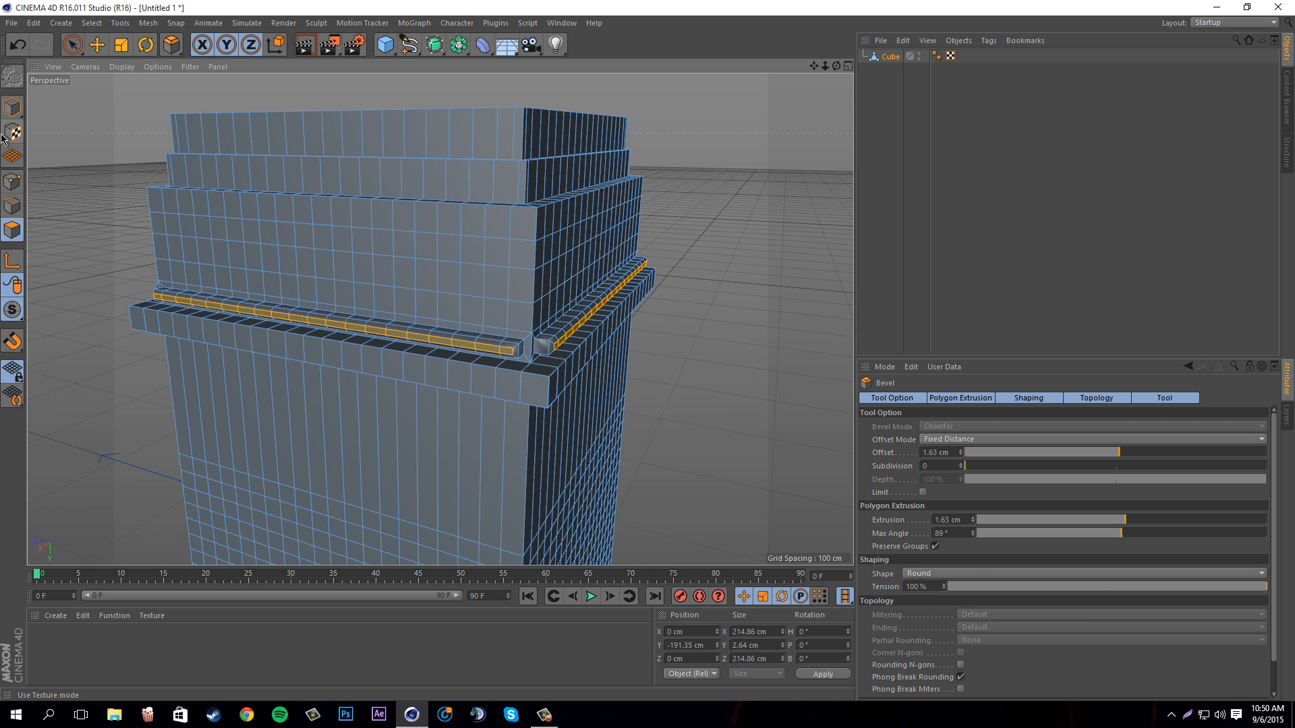
click(13, 107)
click(72, 45)
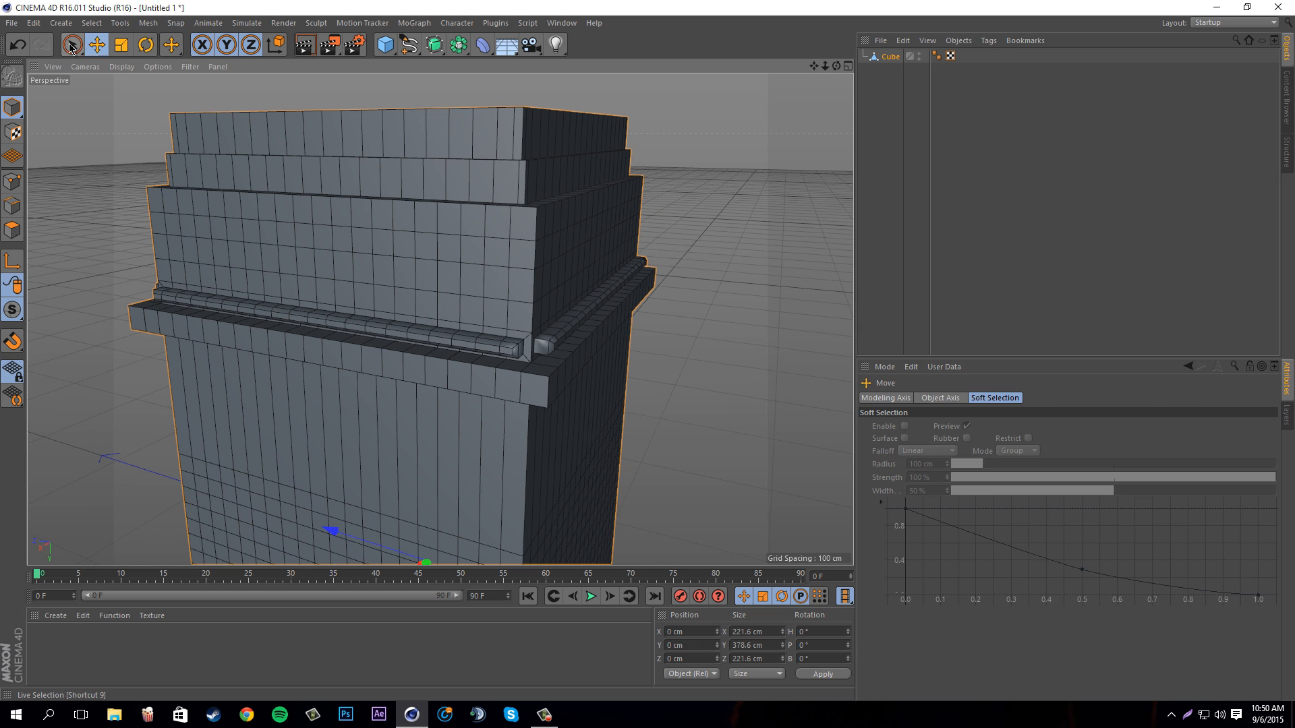
click(890, 57)
click(12, 230)
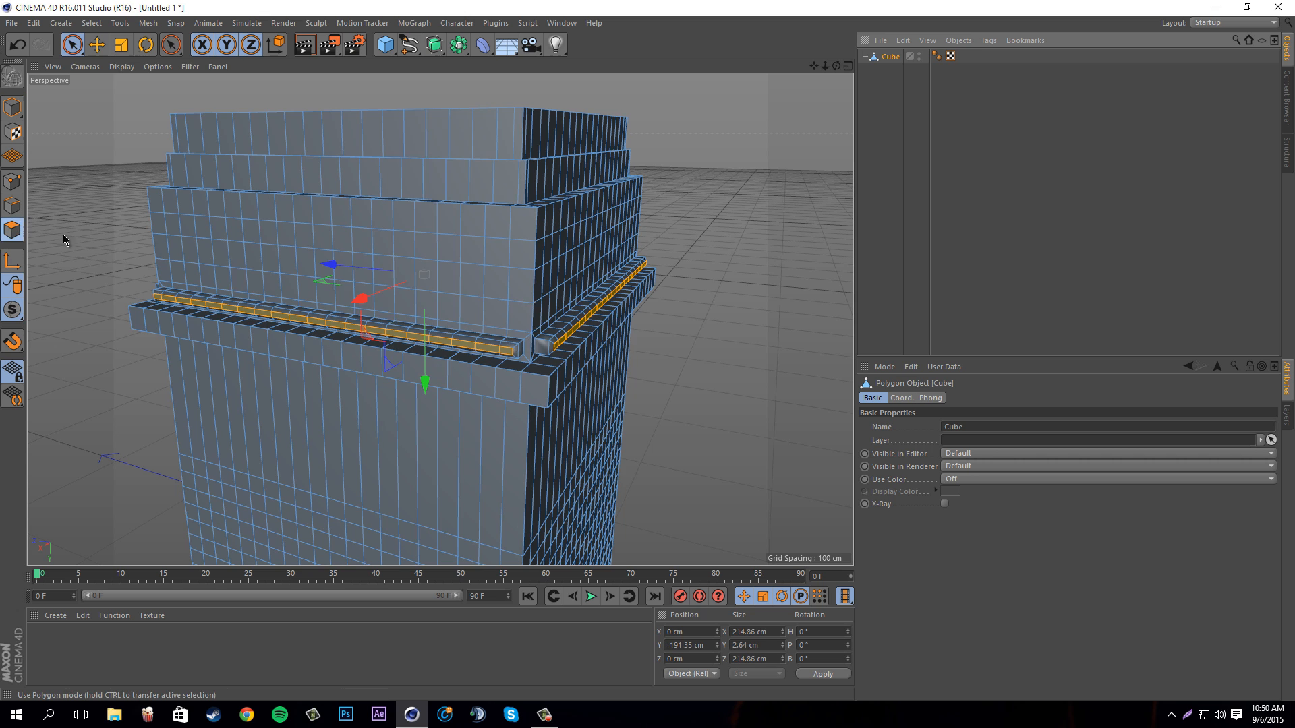
click(499, 339)
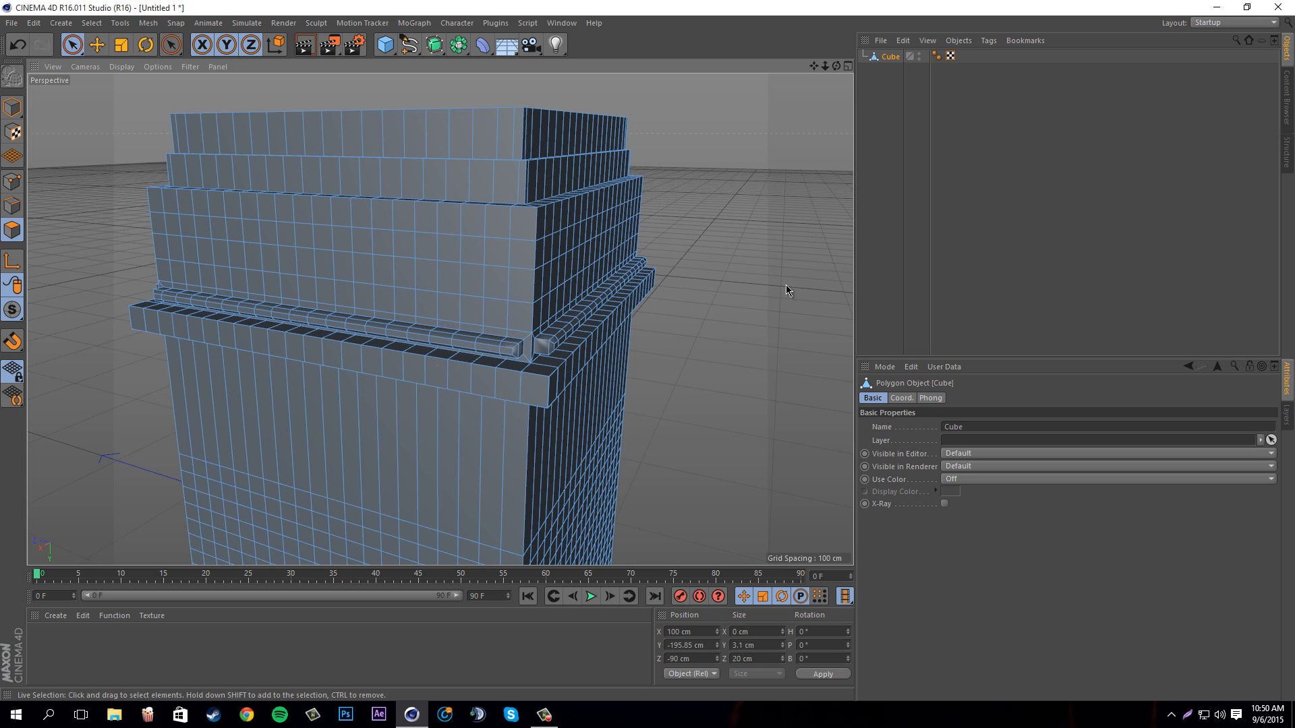
Select all the floor polygons inside the recessed top of the cube with Live Selection, including the edges and corners
drag(836, 66, 482, 253)
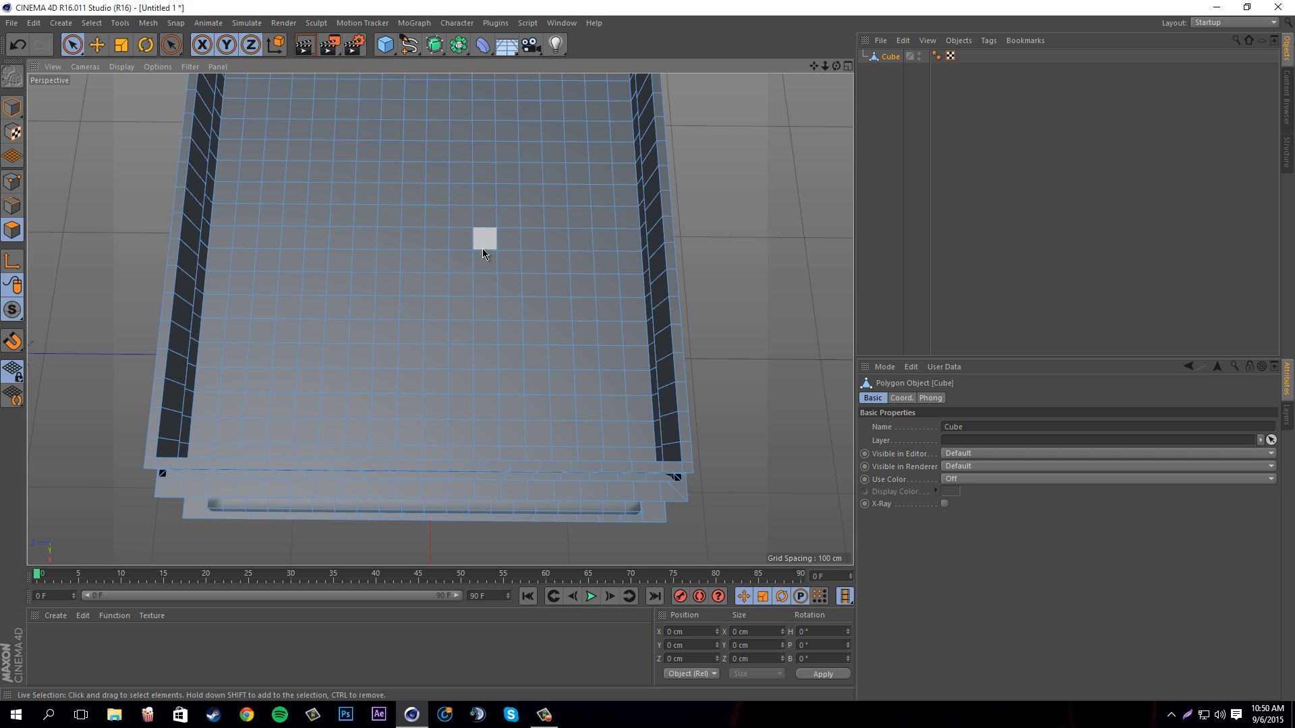
mouse_move(474, 250)
middle_down()
mouse_move(494, 254)
mouse_move(454, 256)
middle_up()
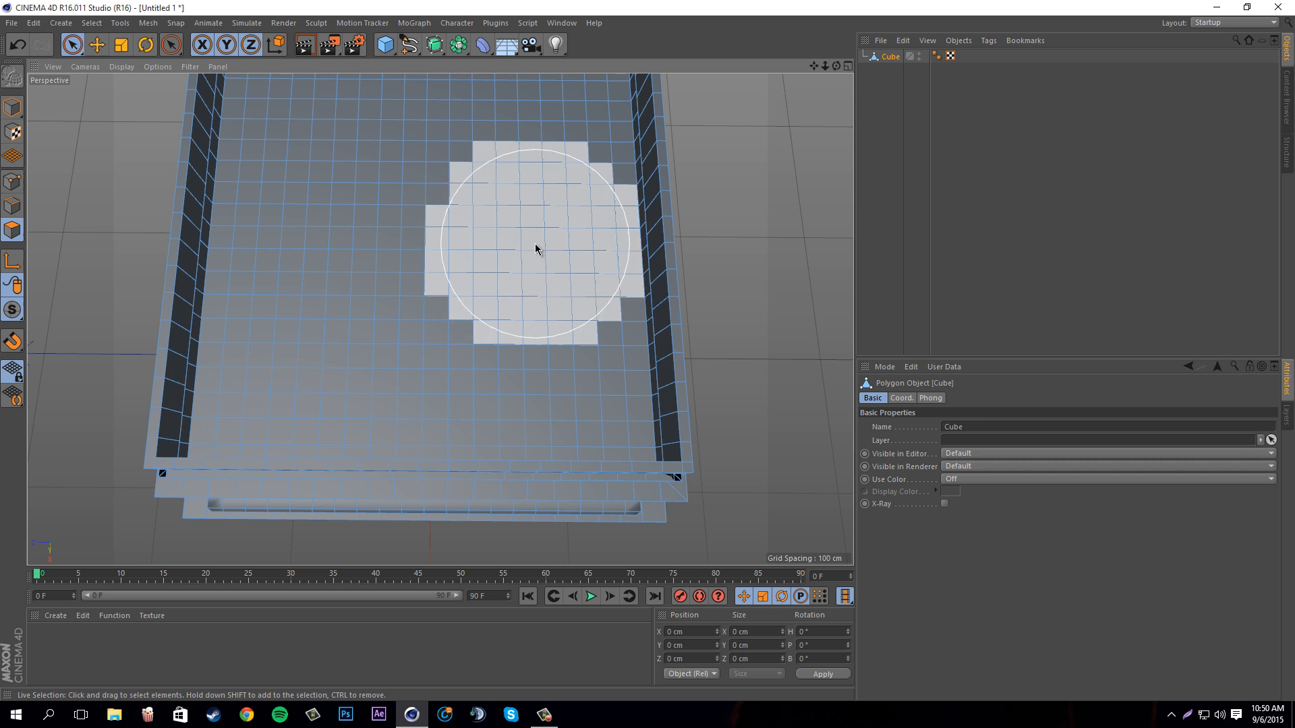
mouse_move(536, 250)
mouse_down()
mouse_move(321, 259)
mouse_move(330, 225)
mouse_move(518, 191)
mouse_move(533, 327)
mouse_move(310, 347)
mouse_move(101, 318)
mouse_up()
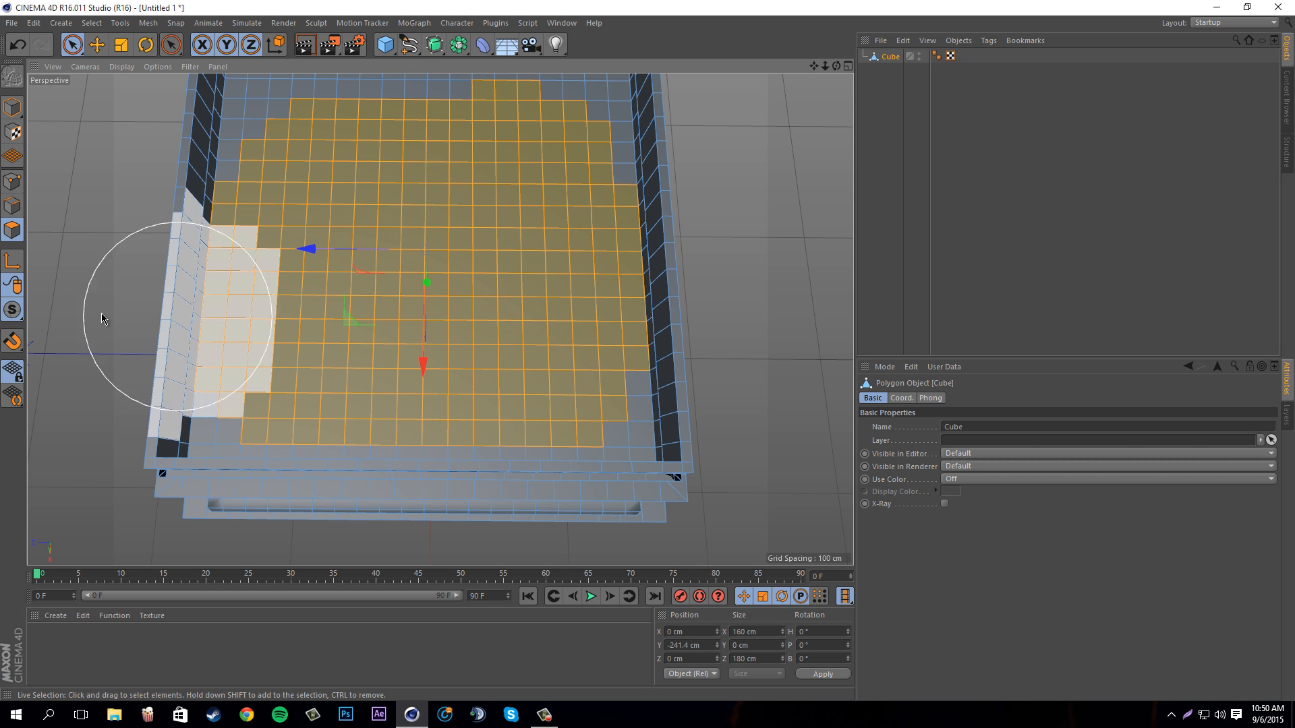
middle_drag(158, 327, 217, 376)
drag(216, 419, 233, 442)
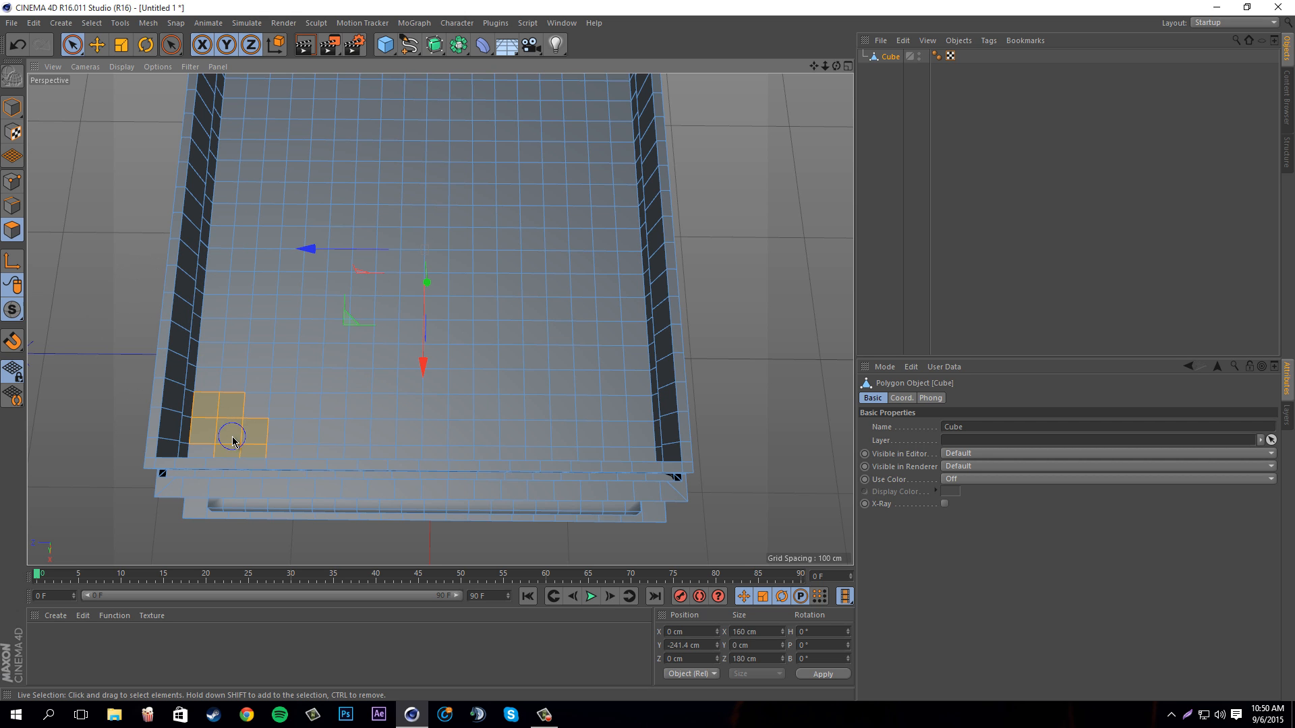
key(ctrl+z)
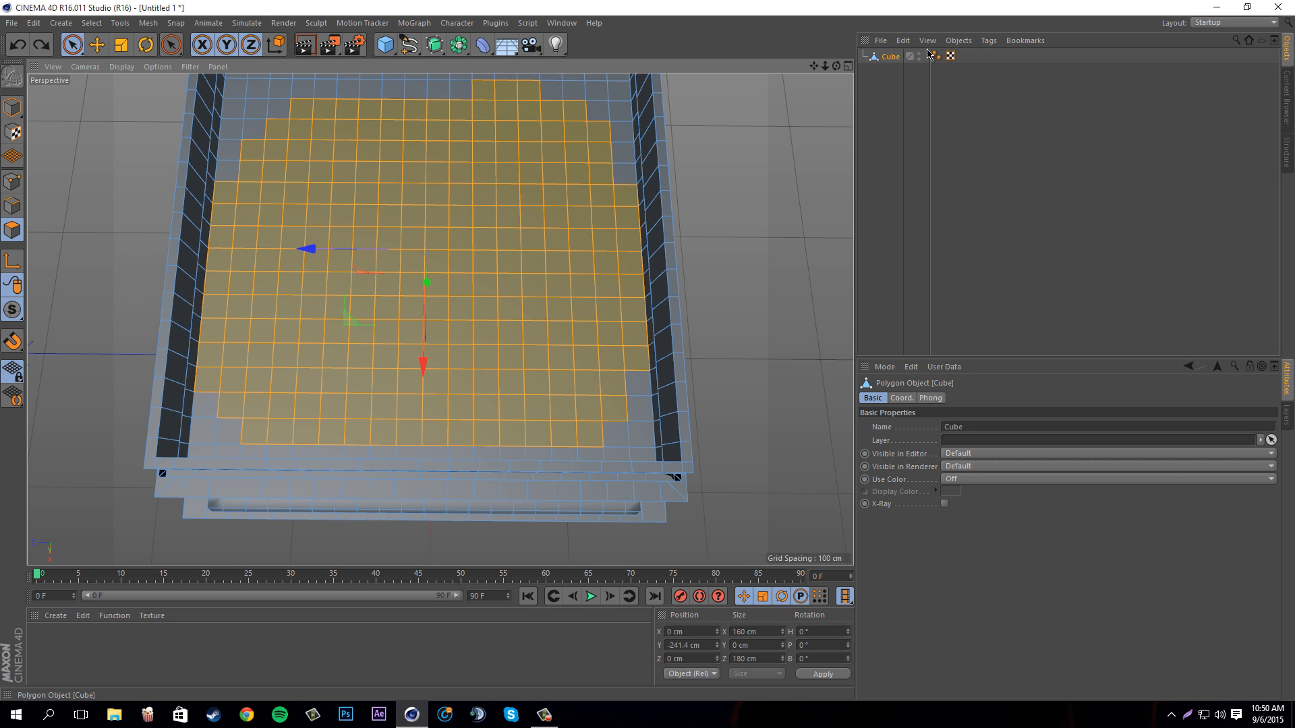
mouse_move(835, 69)
mouse_down()
mouse_move(642, 353)
mouse_move(520, 88)
mouse_up()
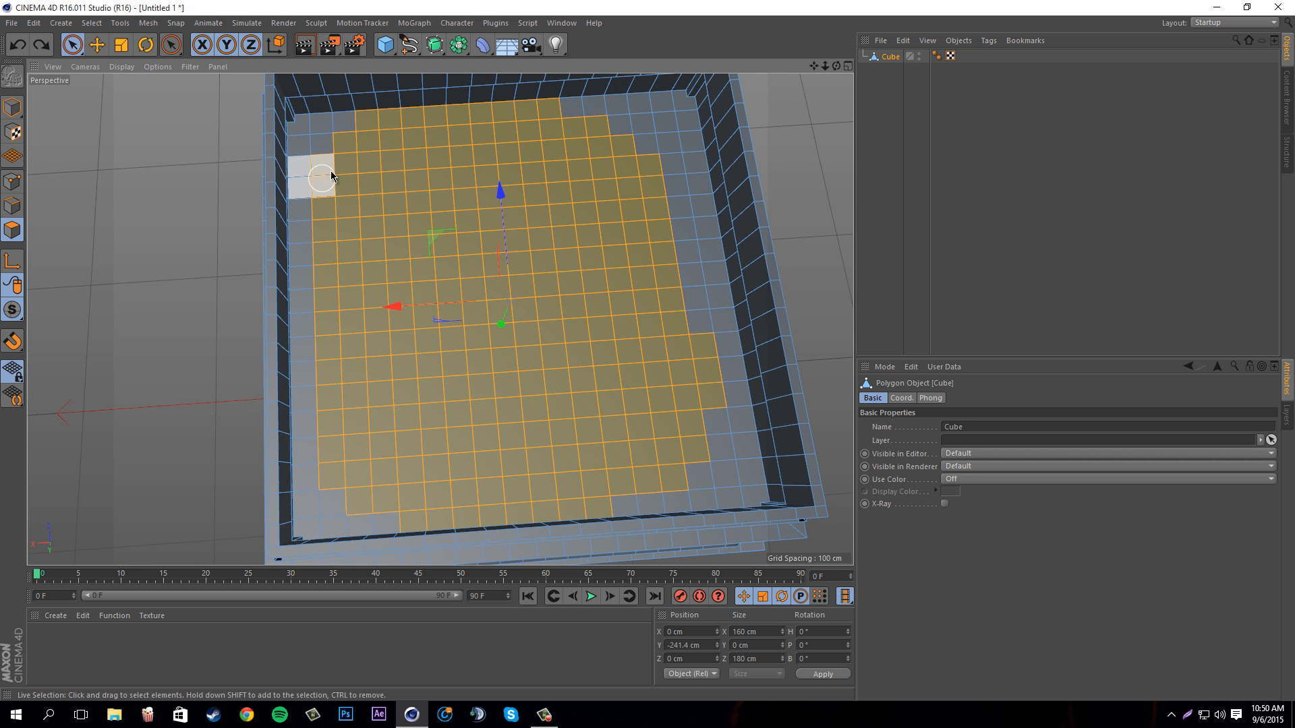
shift+drag(340, 147, 317, 143)
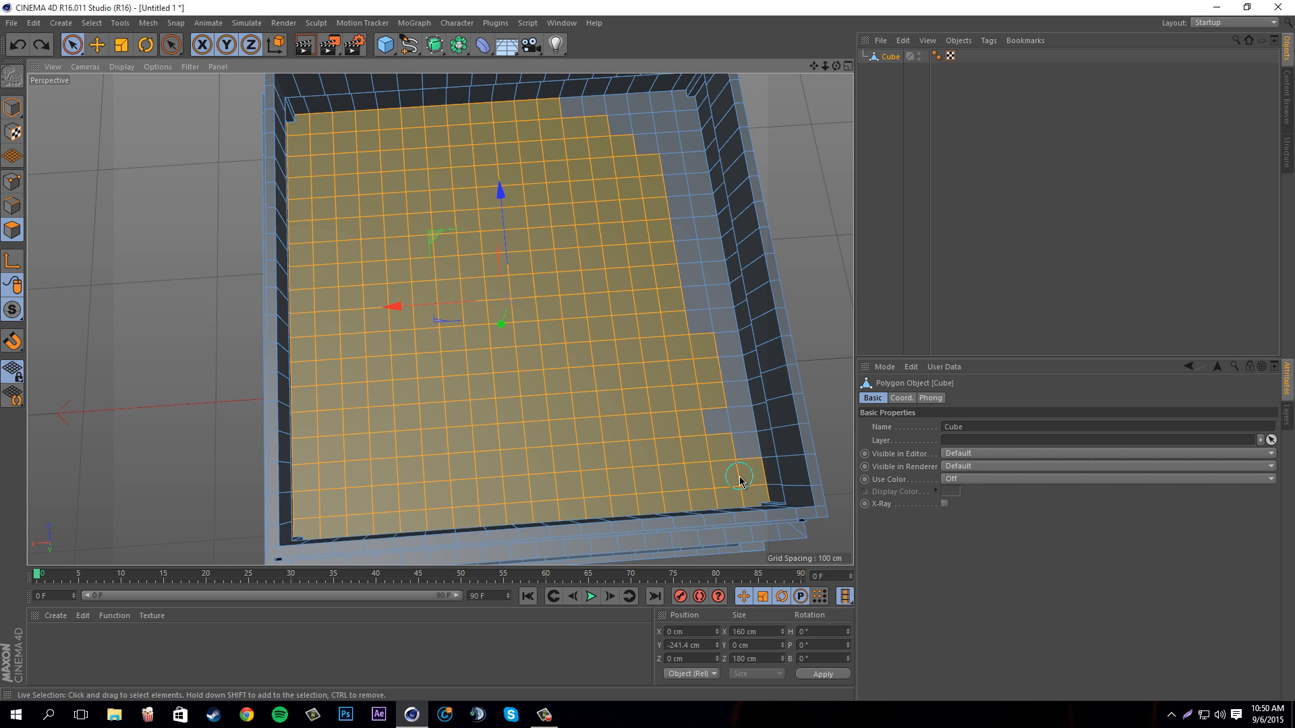
shift+drag(724, 375, 681, 138)
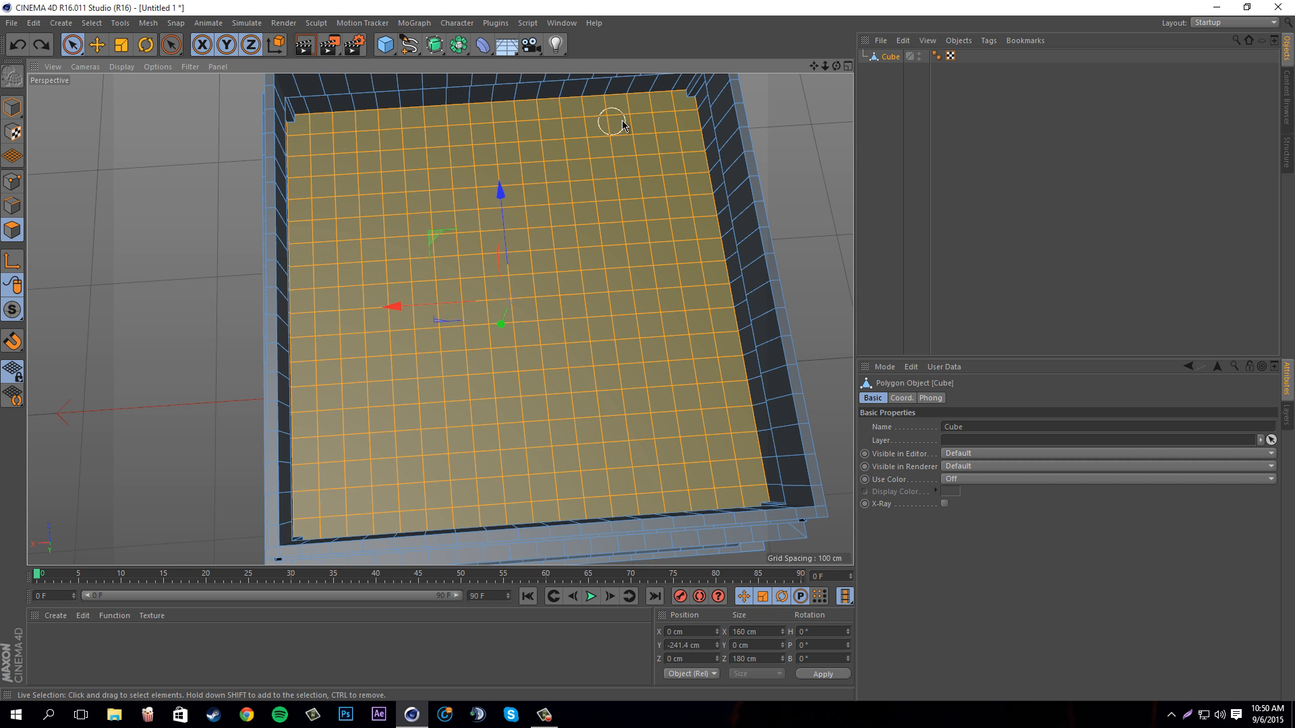
Extrude the selected floor polygons upward out of the recess by about 64.5 cm
right_click(578, 273)
click(624, 402)
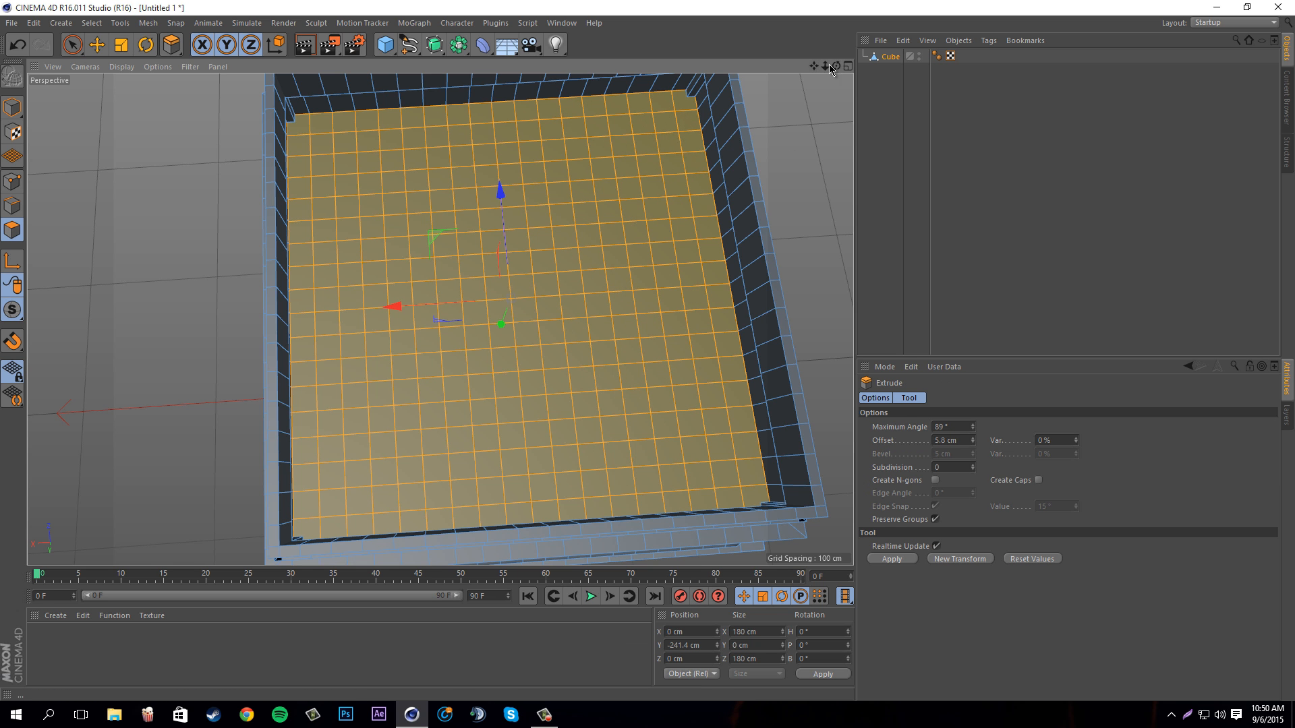
drag(835, 66, 821, 27)
drag(648, 343, 682, 317)
drag(836, 67, 651, 354)
right_click(546, 199)
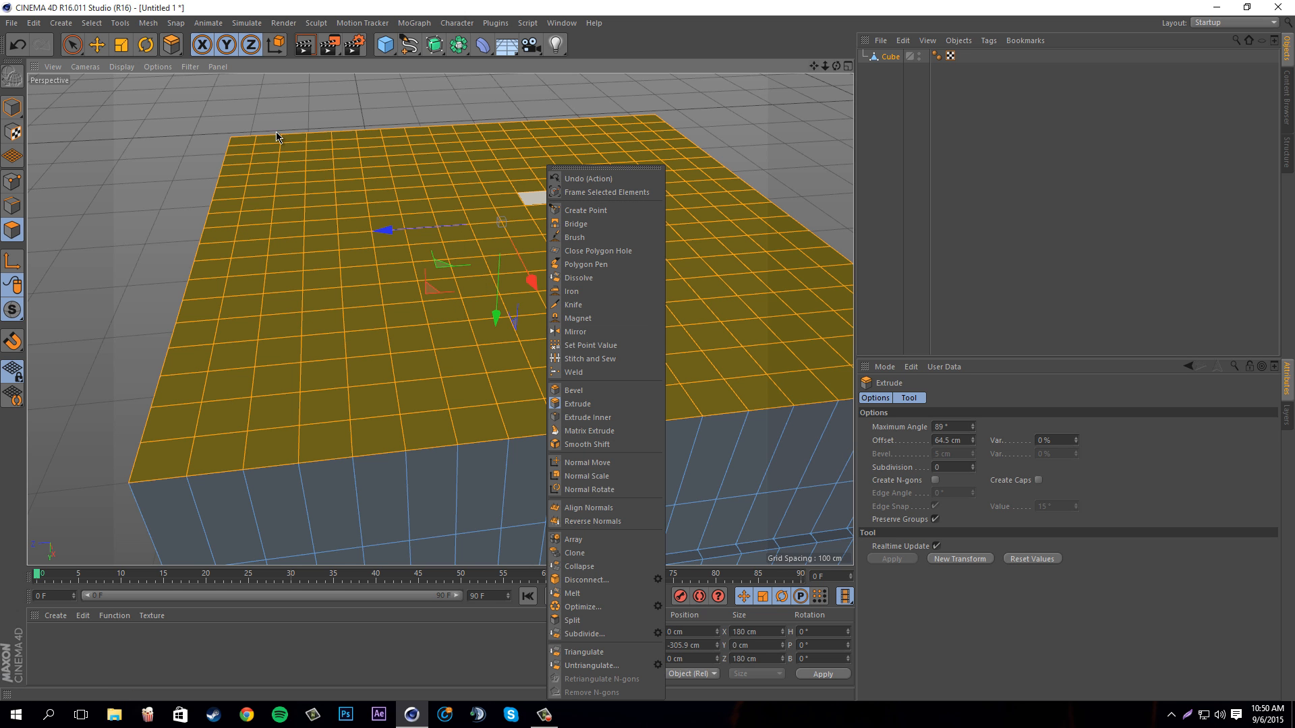
click(170, 123)
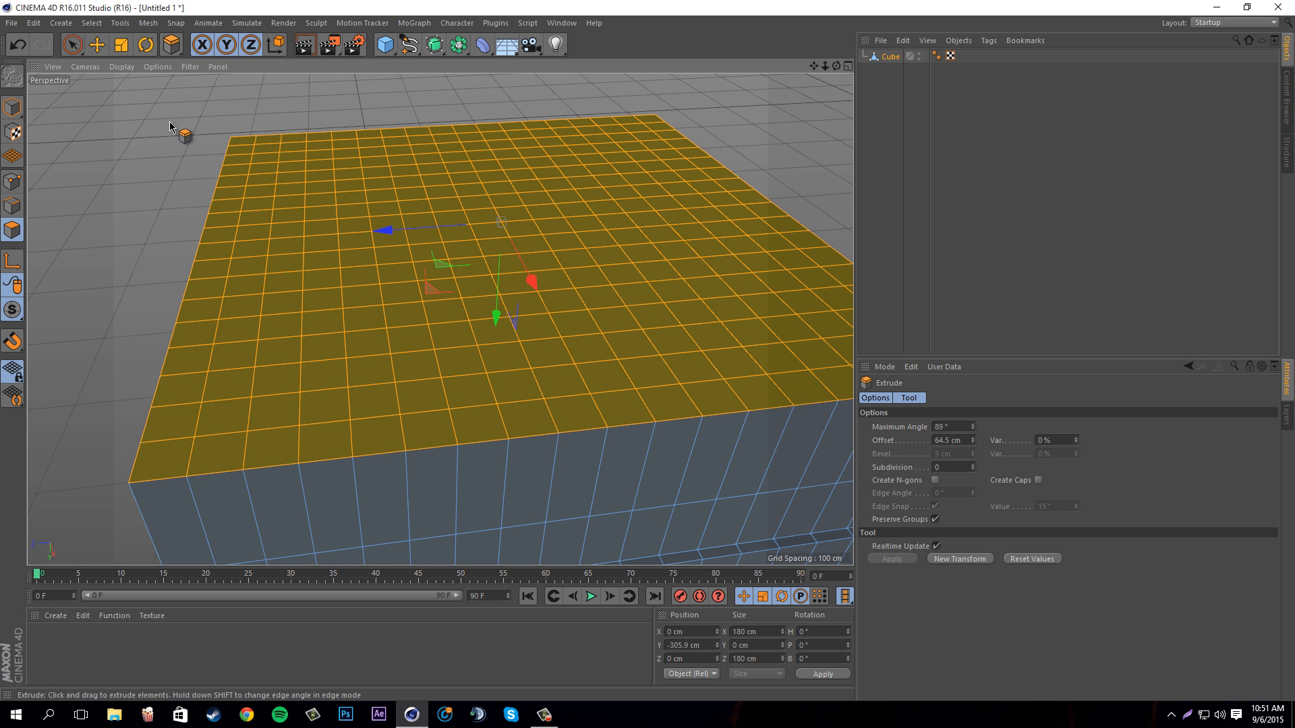
Scale the extruded top polygons evenly down to about 36.2 cm wide to form a tapered roof
click(122, 45)
drag(119, 95, 217, 196)
key(ctrl+z)
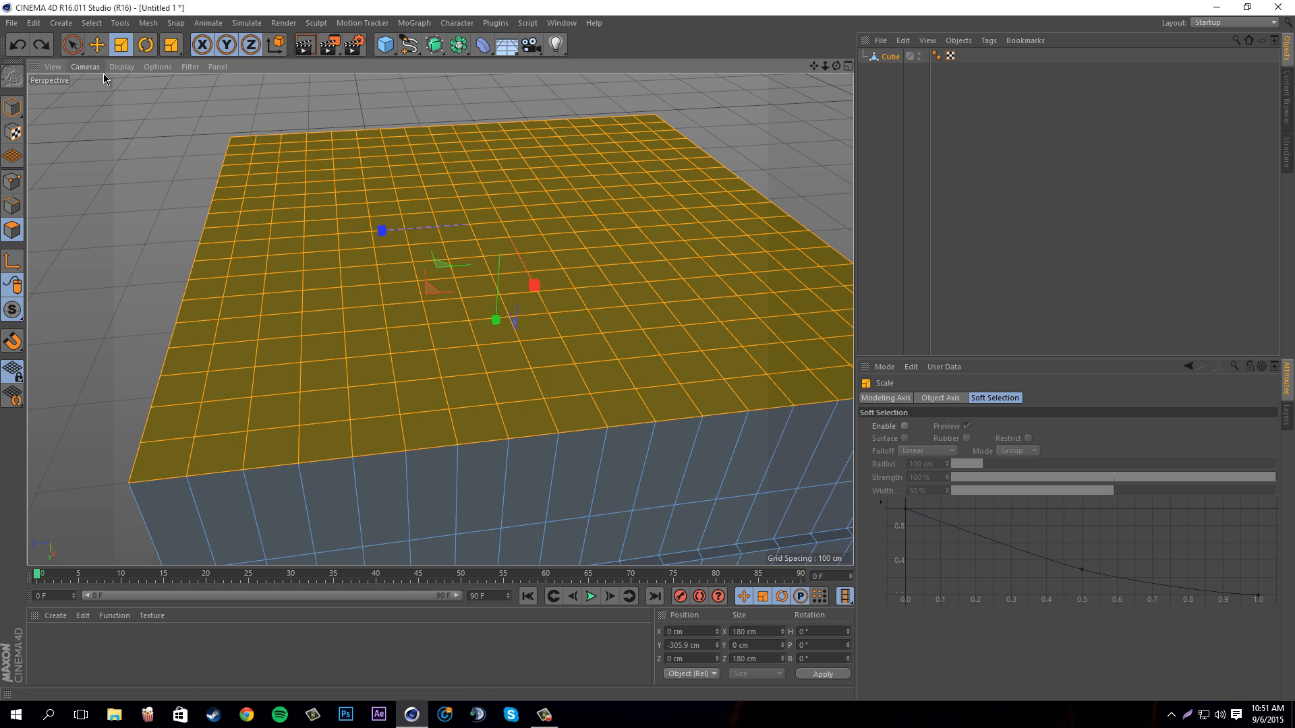
scroll(331, 215, down, 7)
scroll(187, 267, up, 3)
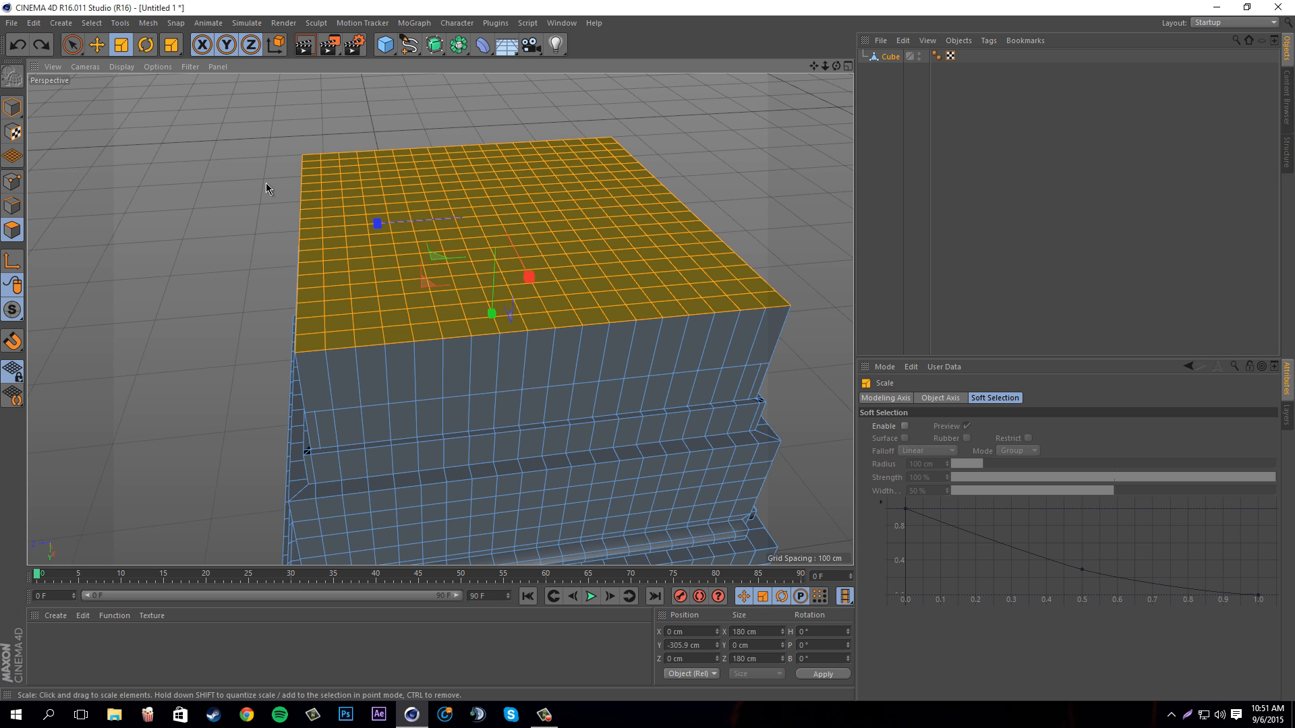
drag(266, 188, 291, 198)
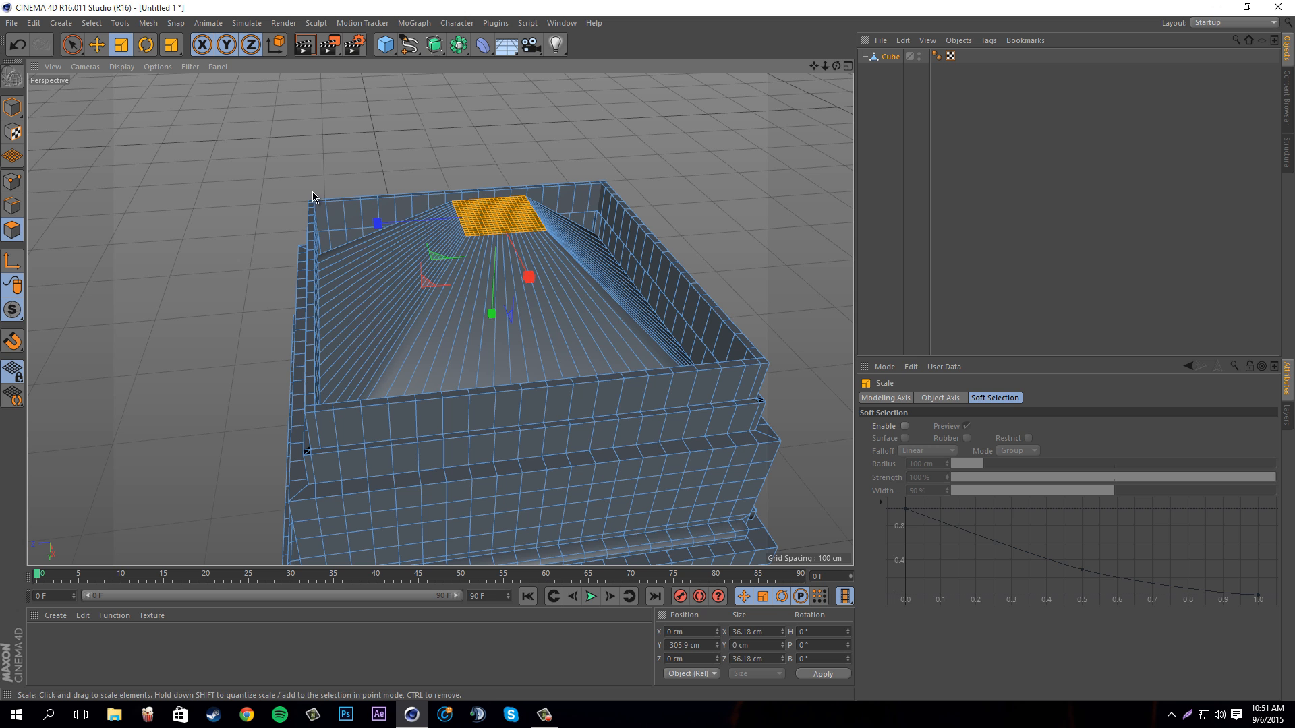
Move the roof's small top face upward along Y to about -399.3 cm to make the taper steeper
click(72, 45)
alt+drag(646, 368, 818, 93)
drag(505, 367, 571, 189)
drag(814, 66, 585, 158)
drag(836, 66, 701, 385)
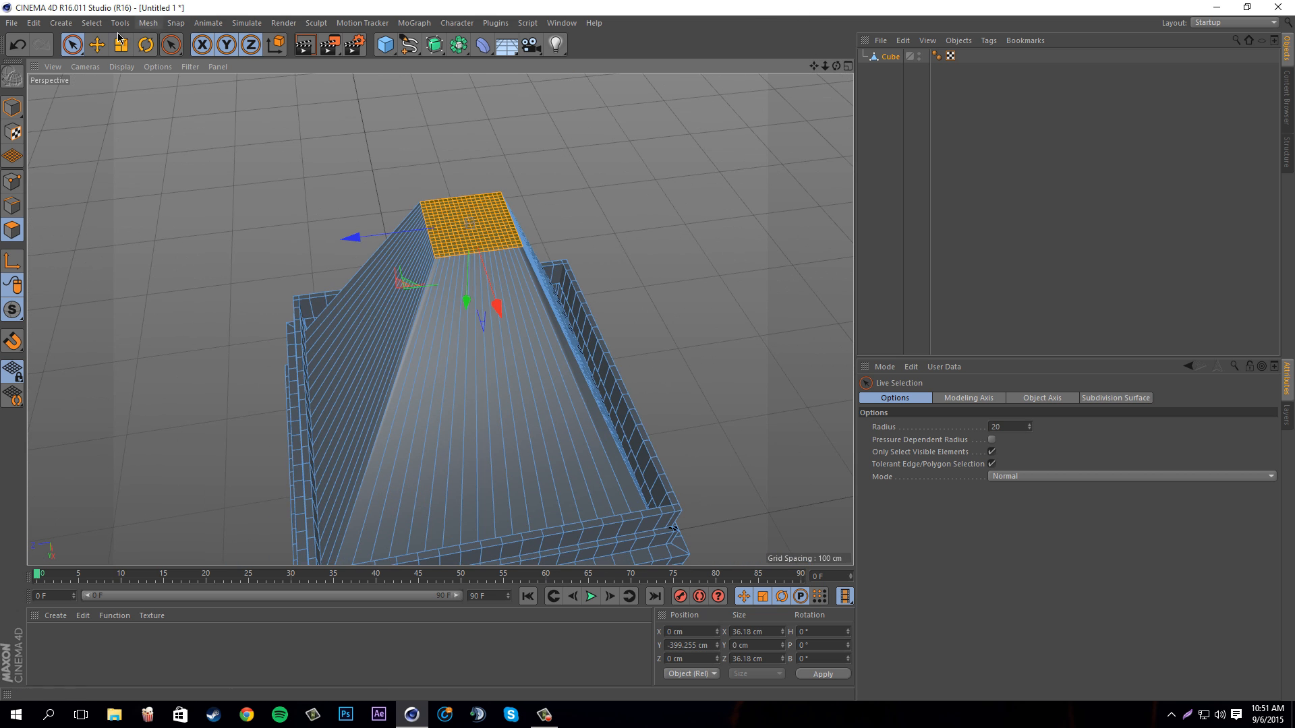
Scale the roof's top face down to about 6.5 cm and lower it slightly to about -398 cm in Y
click(121, 45)
drag(694, 320, 645, 352)
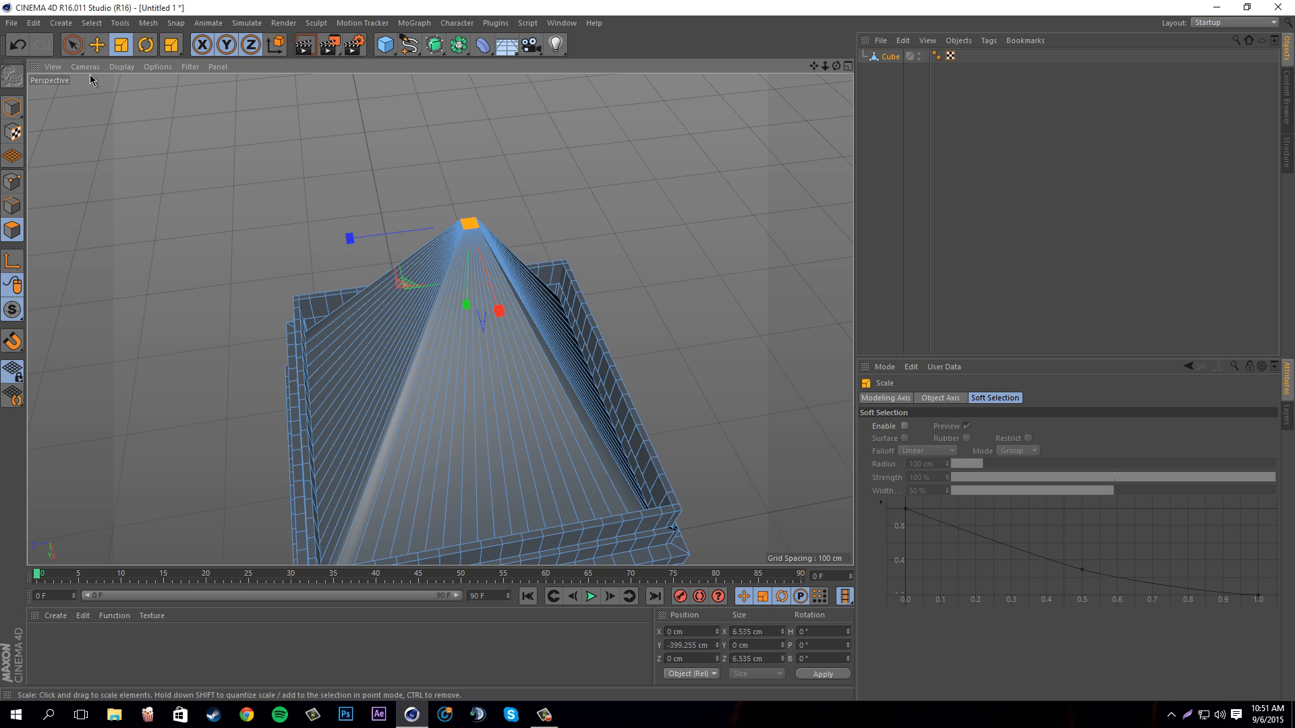
key(space)
drag(835, 70, 471, 357)
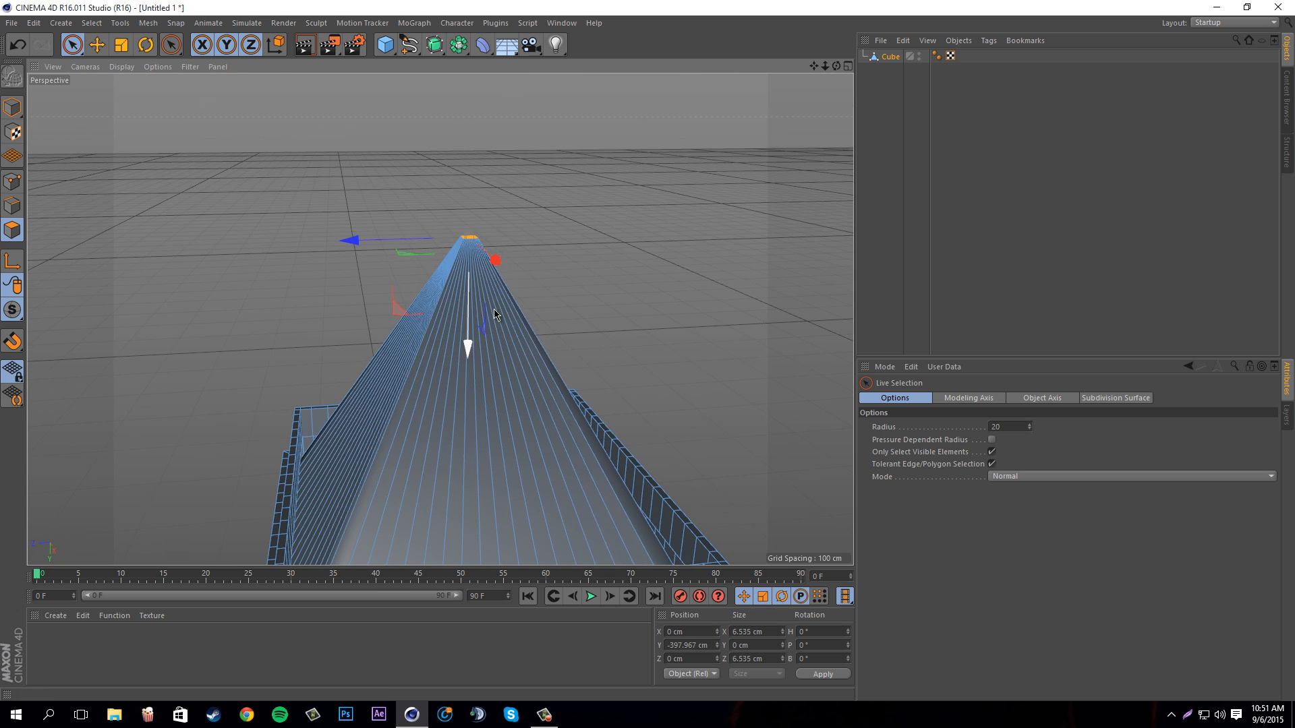
scroll(459, 145, up, 3)
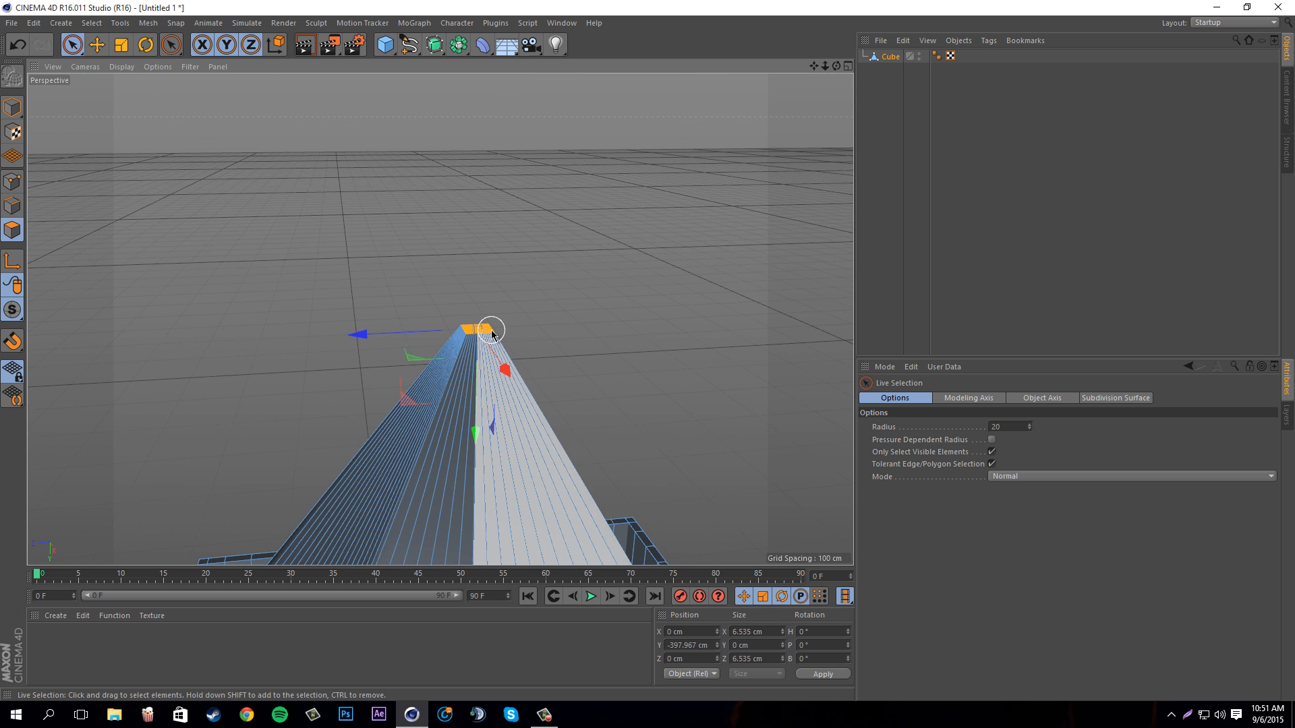
Extrude the small top face of the roof upward by about 5.4 cm
right_click(591, 305)
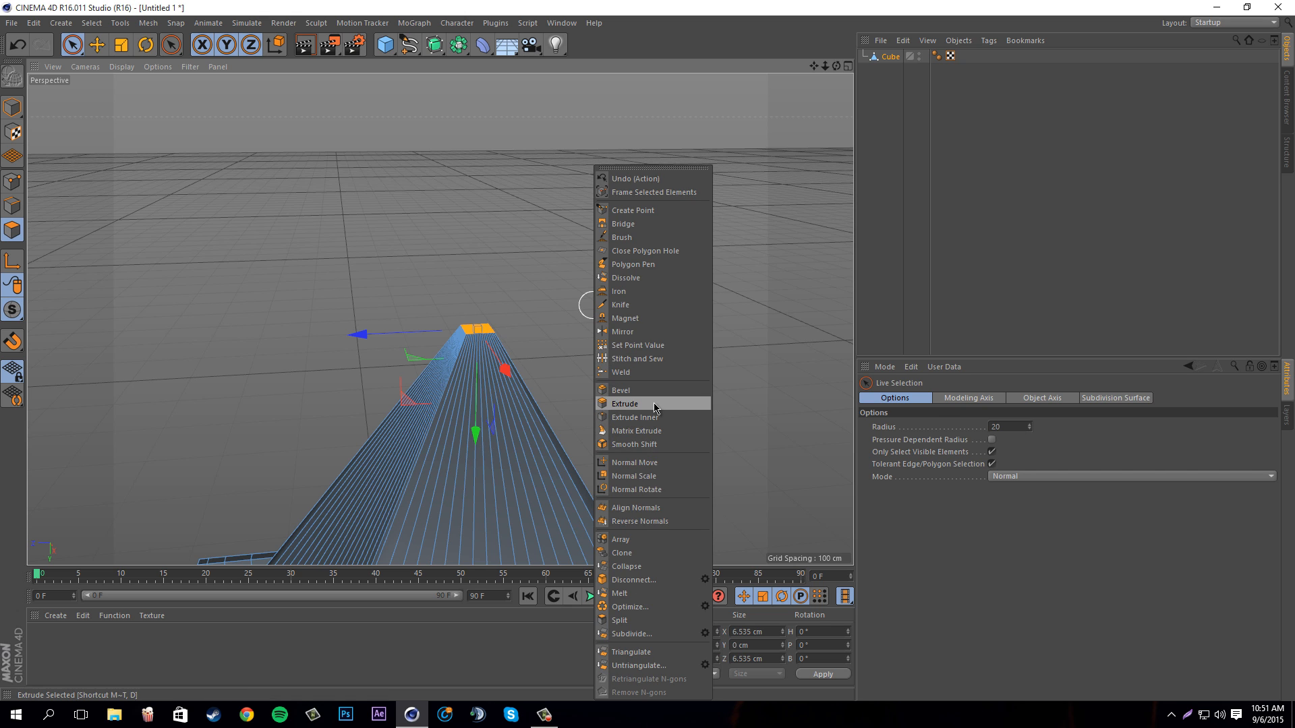
click(657, 404)
drag(665, 358, 646, 352)
Try to bevel the extruded roof tip with an offset and extrusion of about 2.6 cm
right_click(686, 363)
click(715, 388)
drag(713, 386, 649, 353)
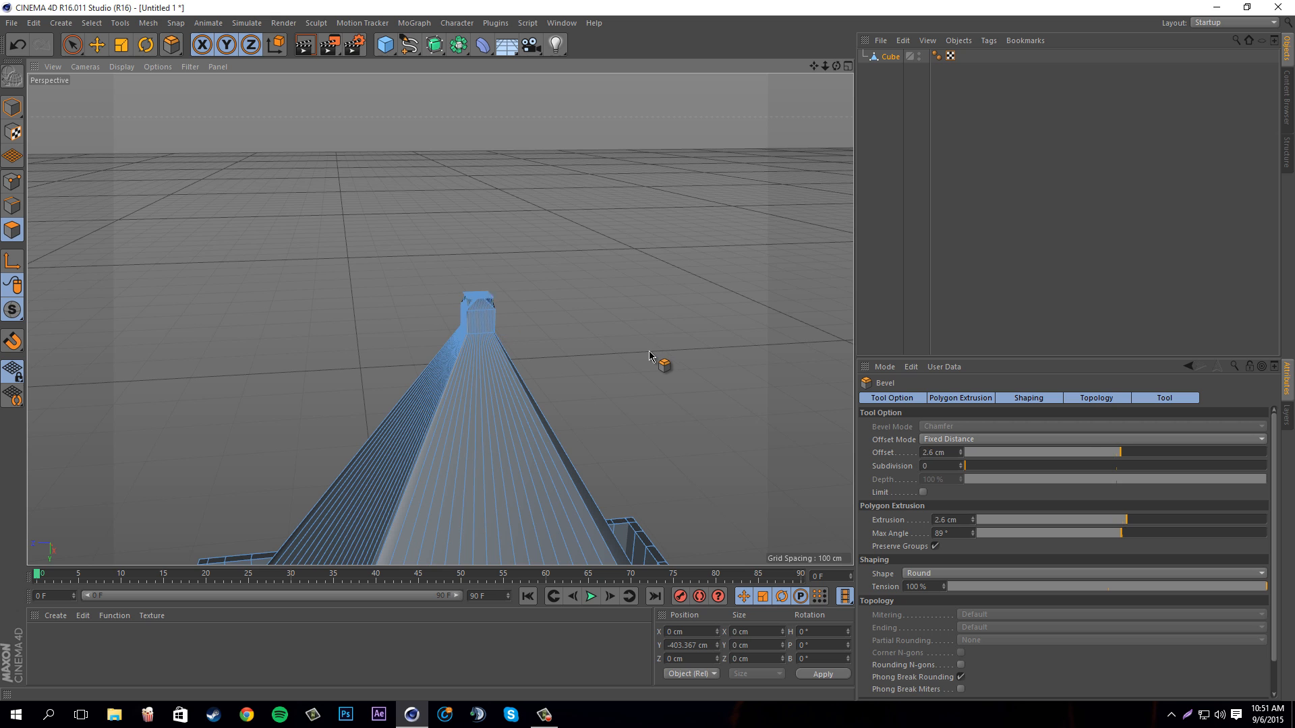
Widen the roof tip's top face outward using Extrude Inner with an offset of about -2.9 cm
right_click(574, 337)
click(641, 431)
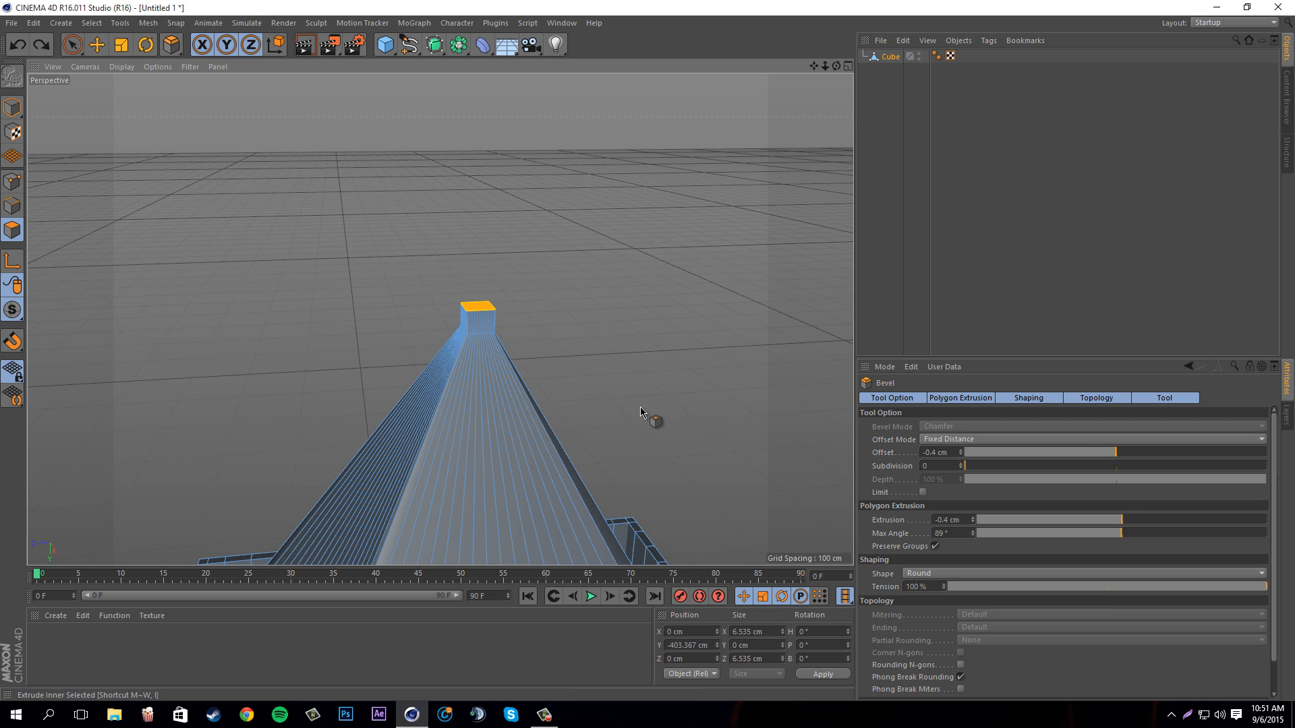
drag(648, 356, 653, 356)
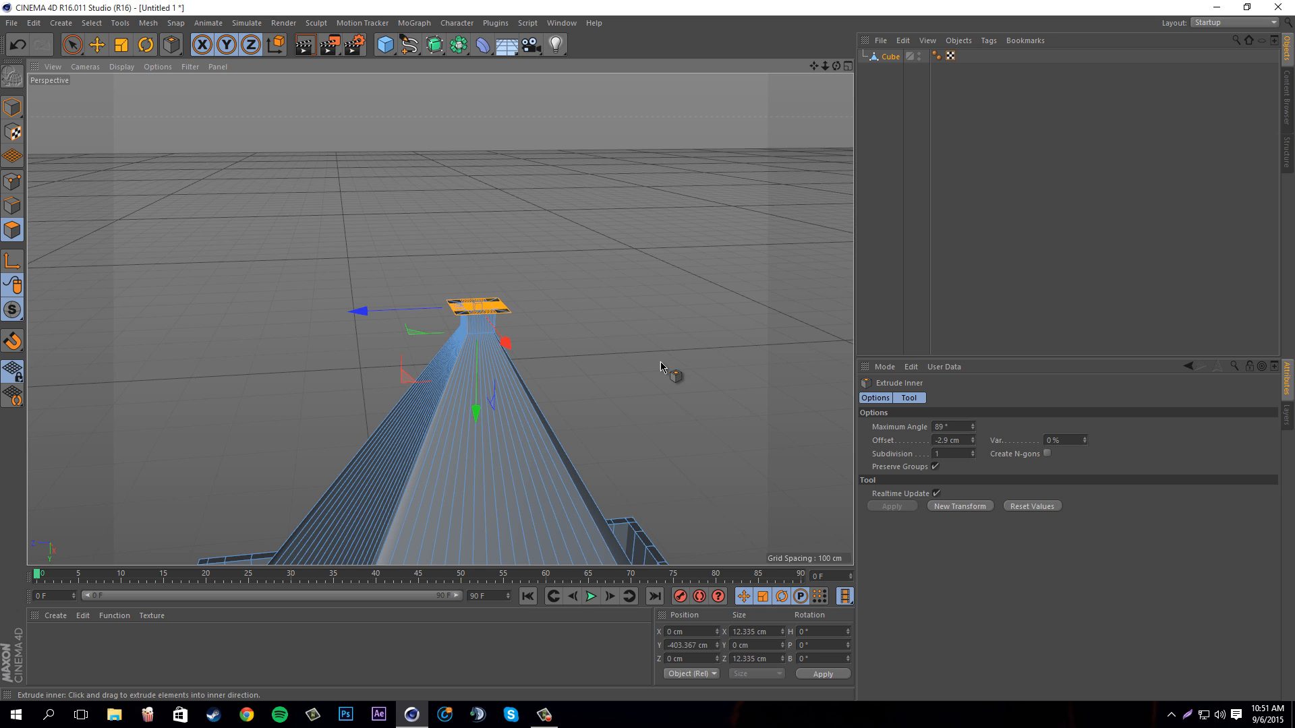
Scale the tip's top face down to about 0.12 cm so the roof ends in a point, and deselect it
click(122, 45)
drag(285, 137, 643, 351)
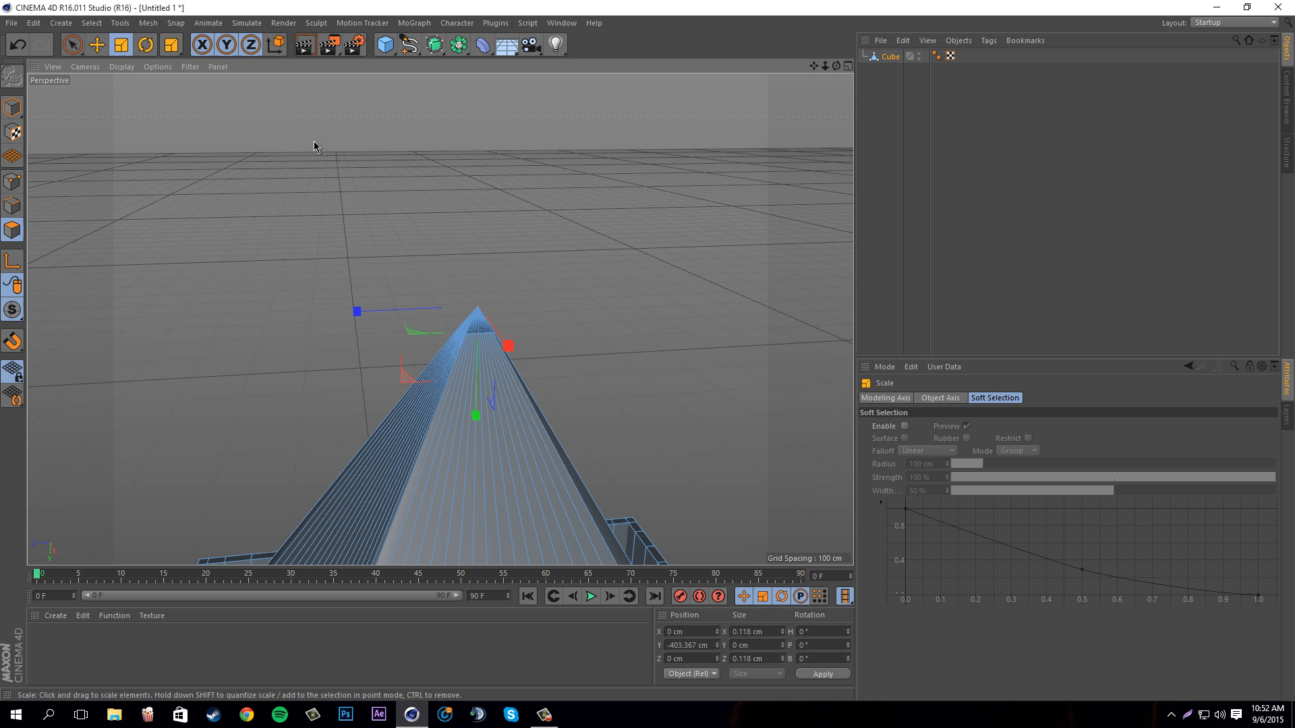
click(73, 45)
click(394, 191)
Examine the whole tower, its pointed roof and the bevelled ledge corners from a distance and up close
scroll(393, 194, down, 2)
scroll(393, 287, down, 5)
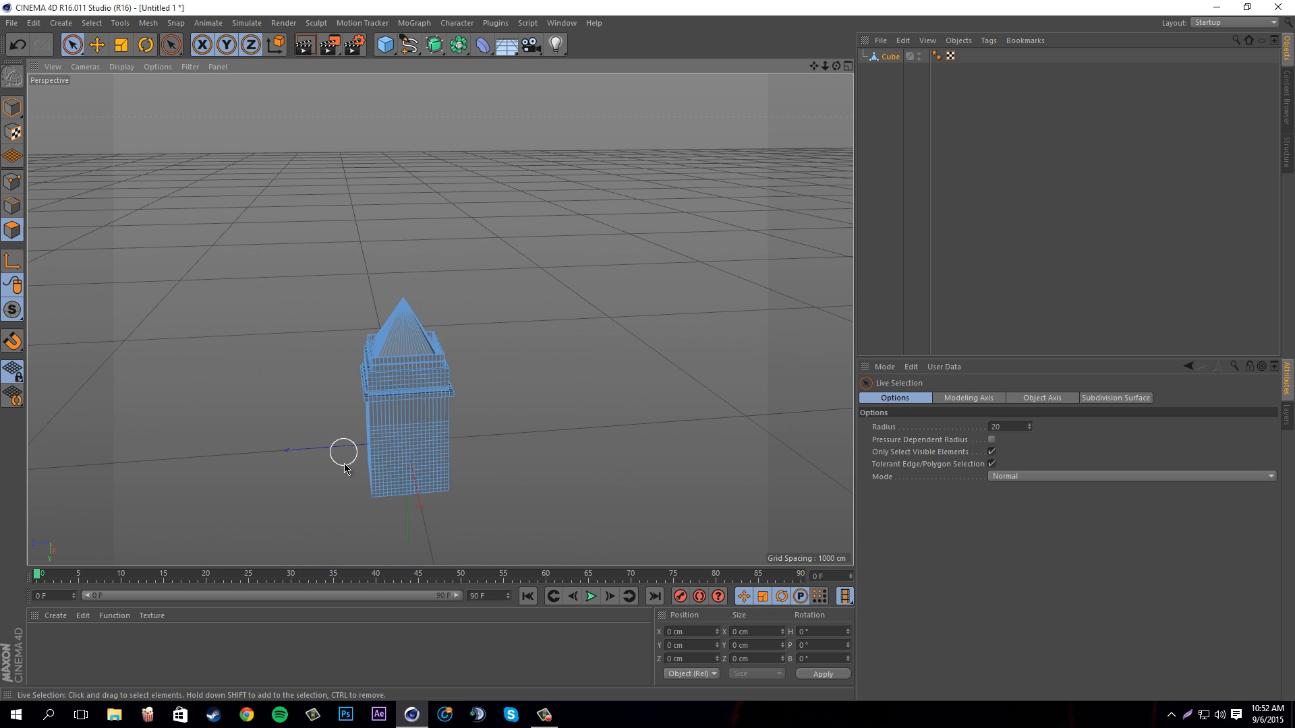
scroll(367, 364, up, 5)
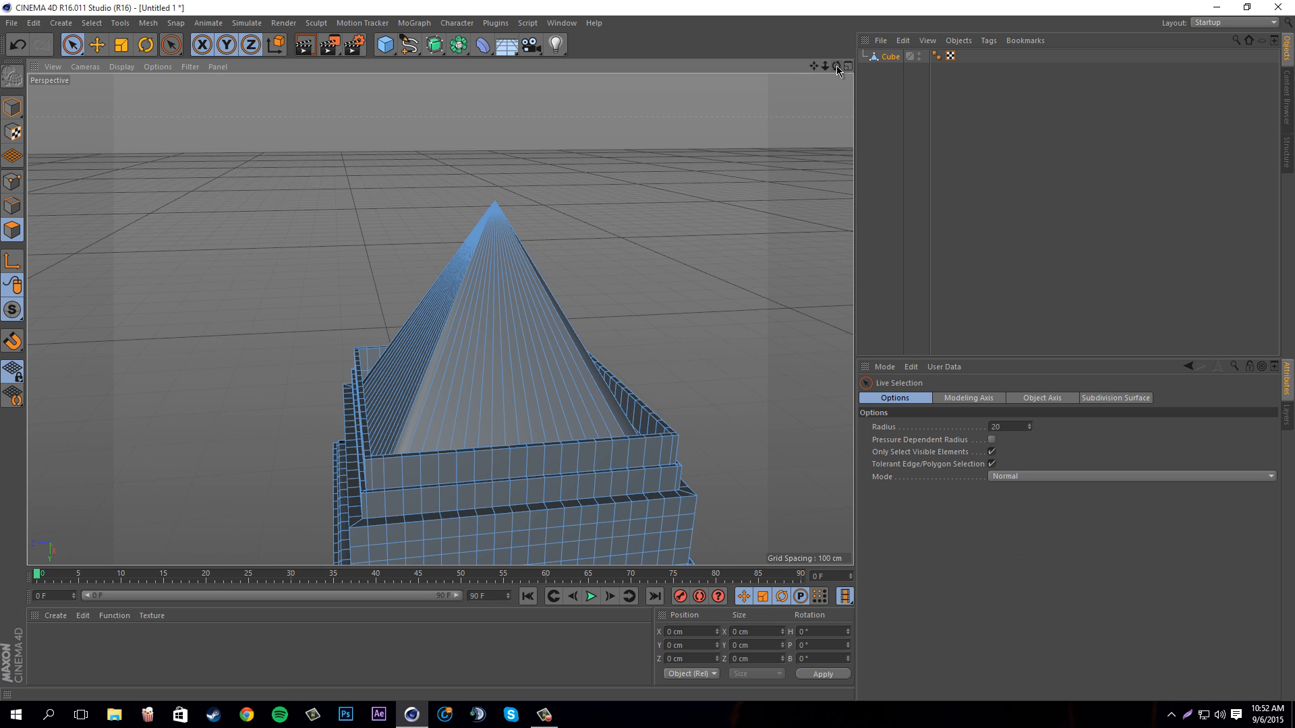
drag(836, 66, 649, 356)
drag(815, 69, 647, 350)
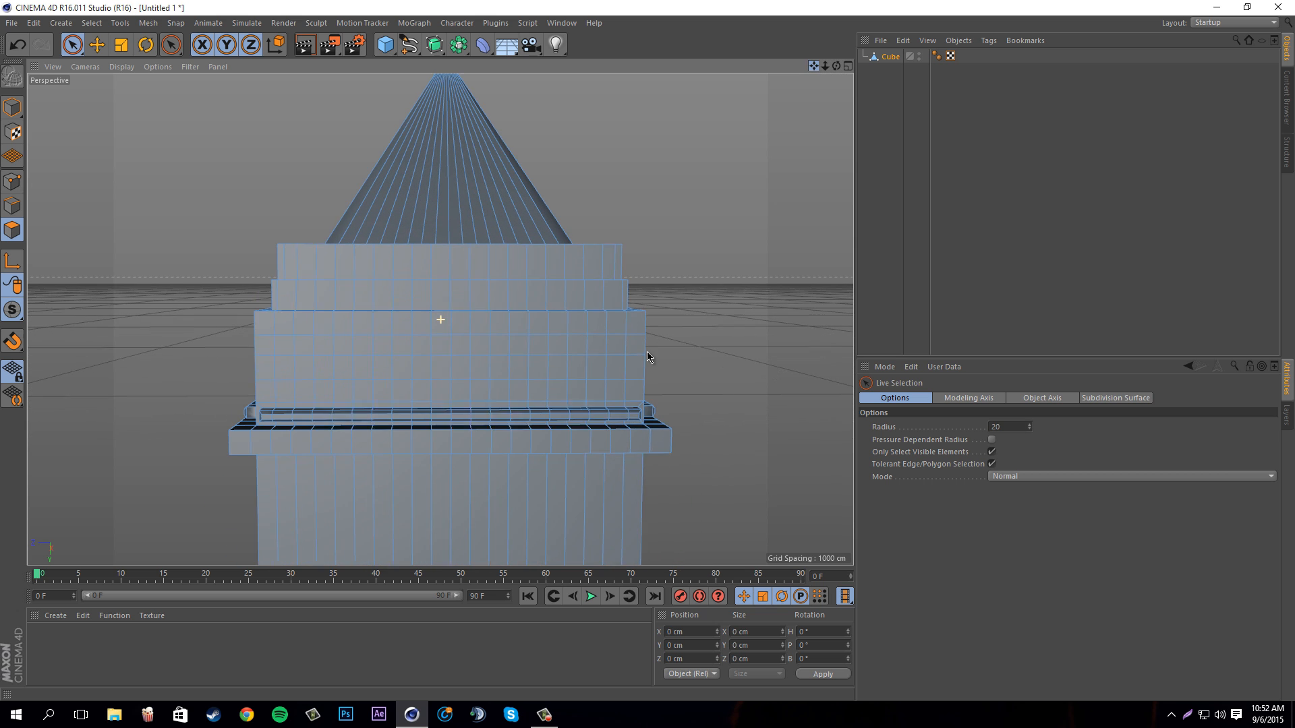
scroll(482, 413, down, 2)
scroll(634, 426, up, 6)
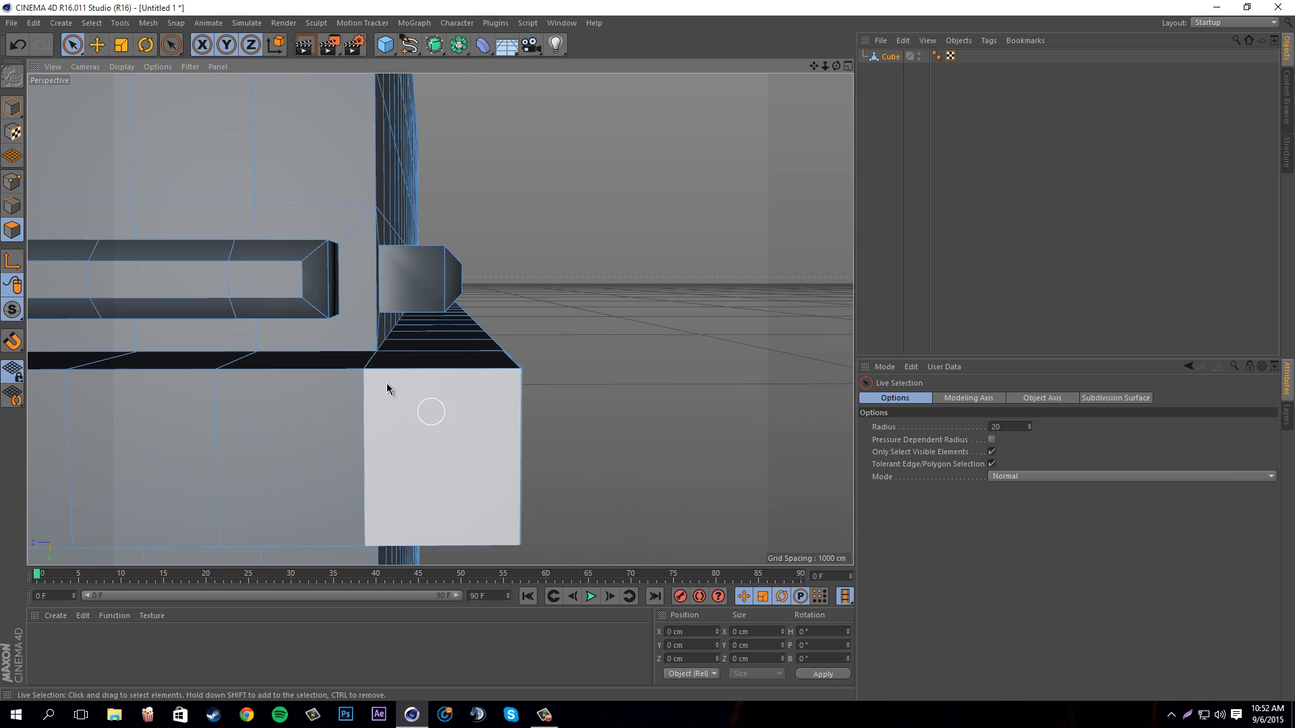
drag(813, 69, 658, 352)
scroll(515, 217, down, 4)
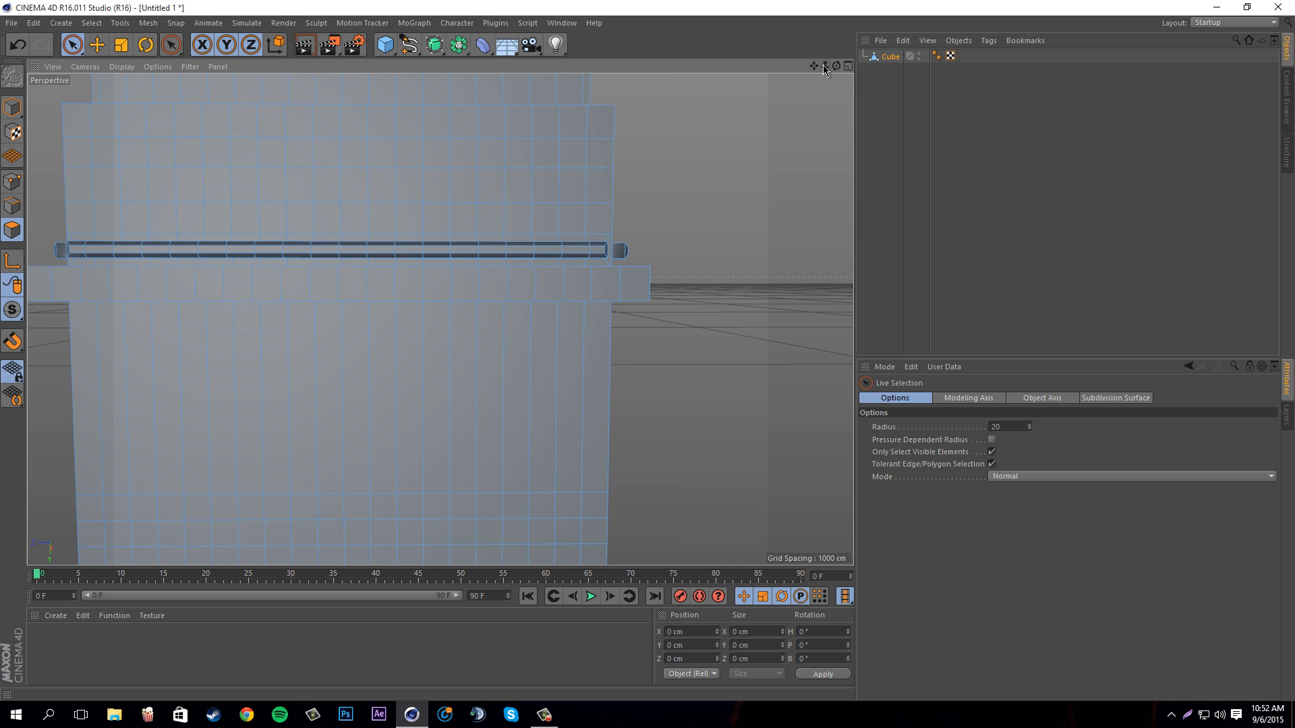
Delete a two-by-two block of polygons near the upper edge of the wide band above the ledge to open a hole
drag(824, 65, 779, 83)
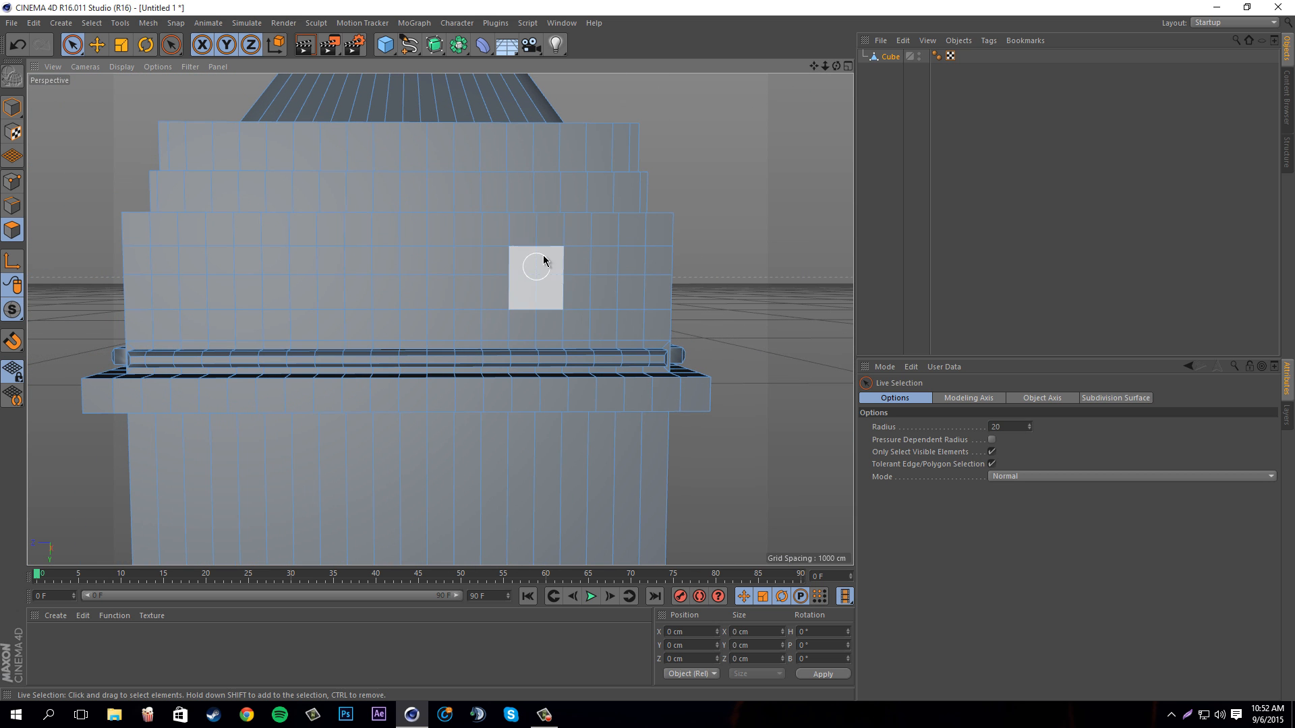
click(537, 238)
key(Delete)
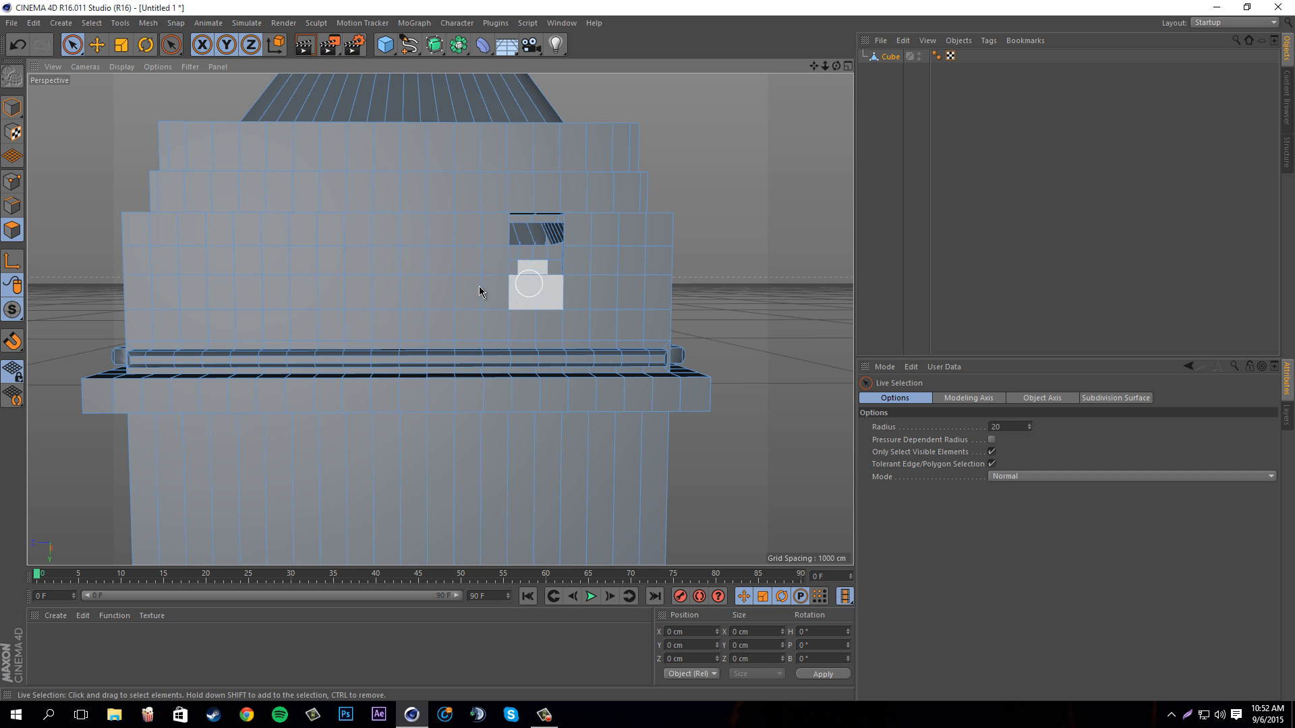
Inspect the opening in the wall and the tower's upper part from several angles
scroll(552, 209, up, 8)
scroll(476, 312, down, 10)
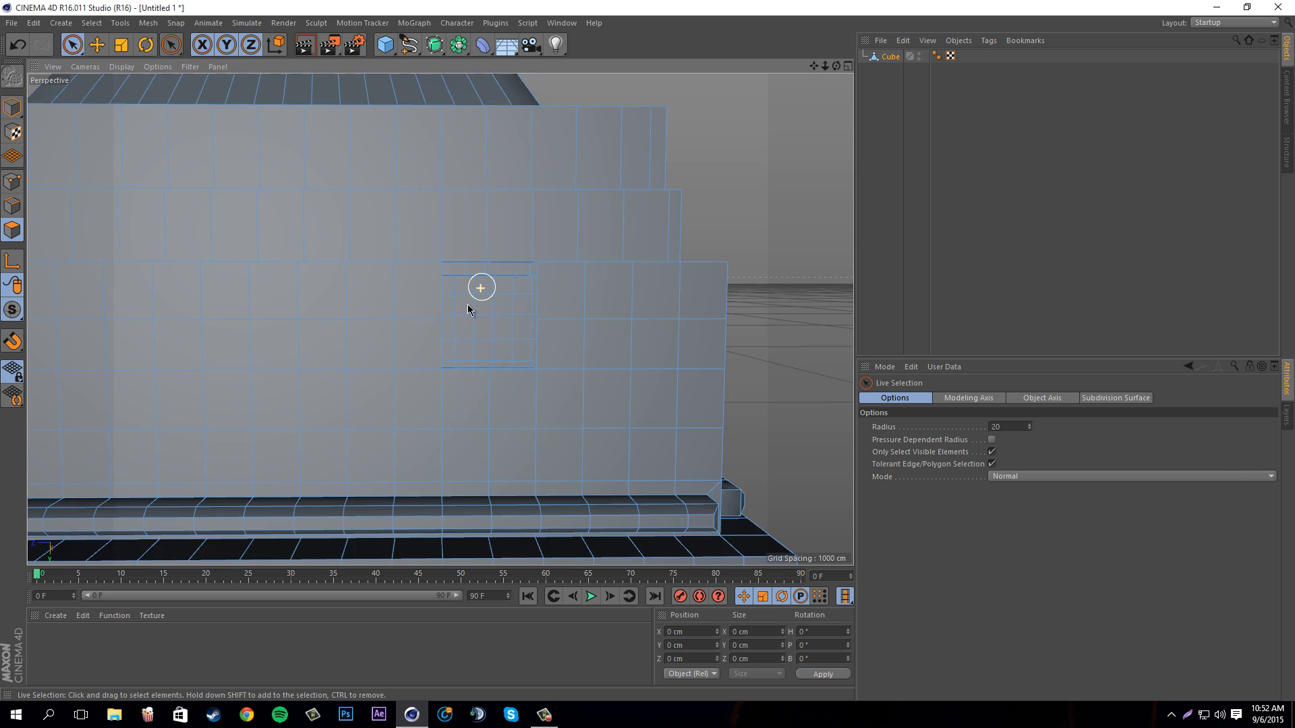
drag(836, 66, 653, 352)
scroll(538, 202, up, 6)
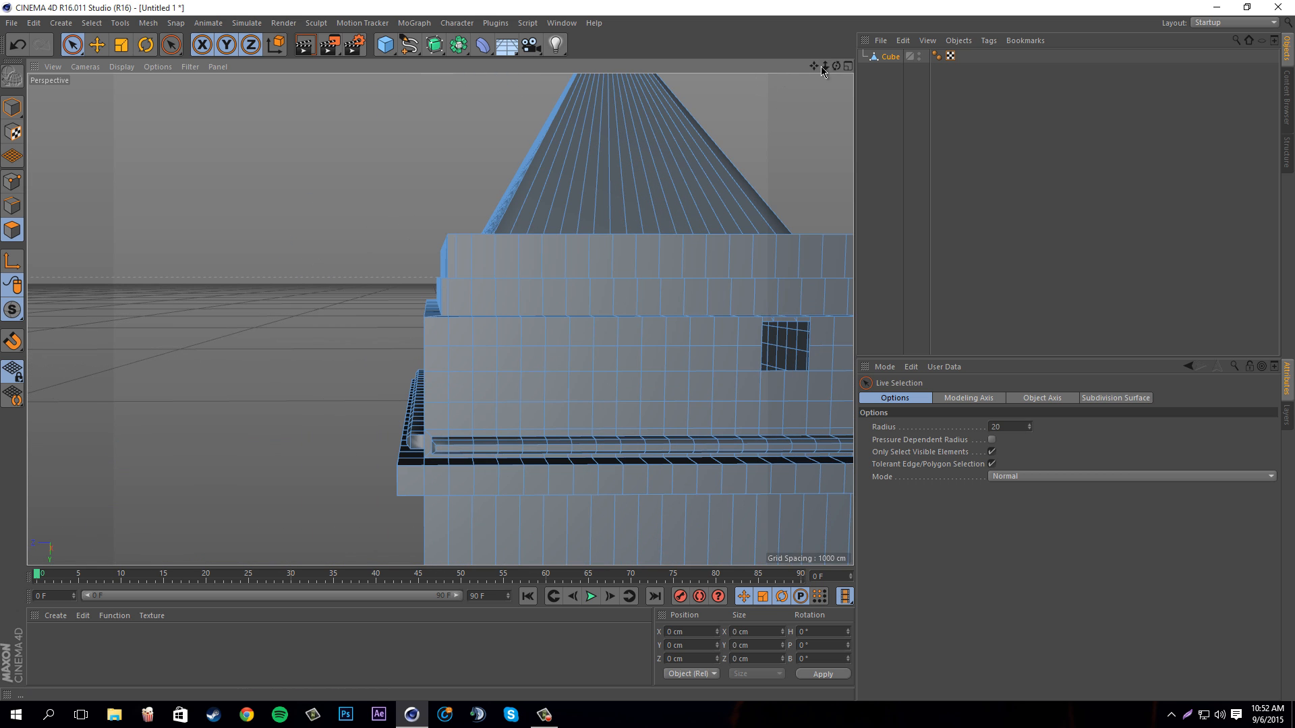
drag(814, 67, 648, 353)
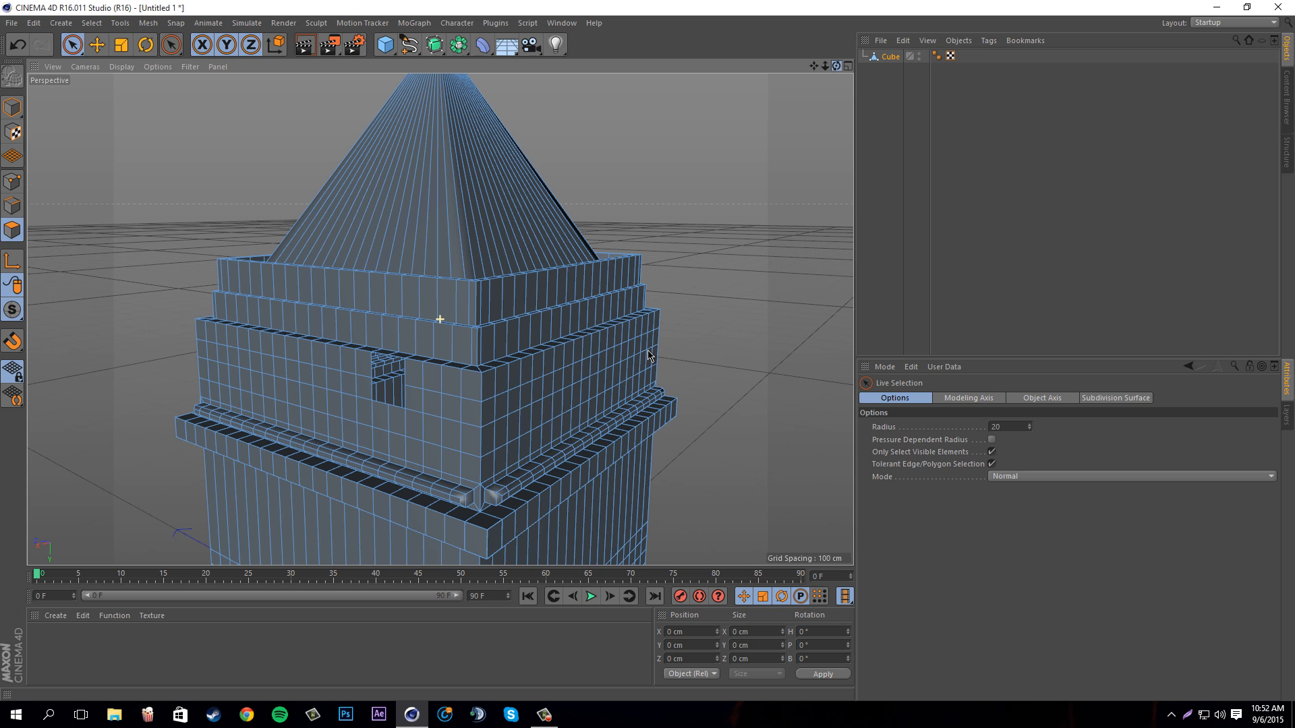
drag(648, 355, 836, 74)
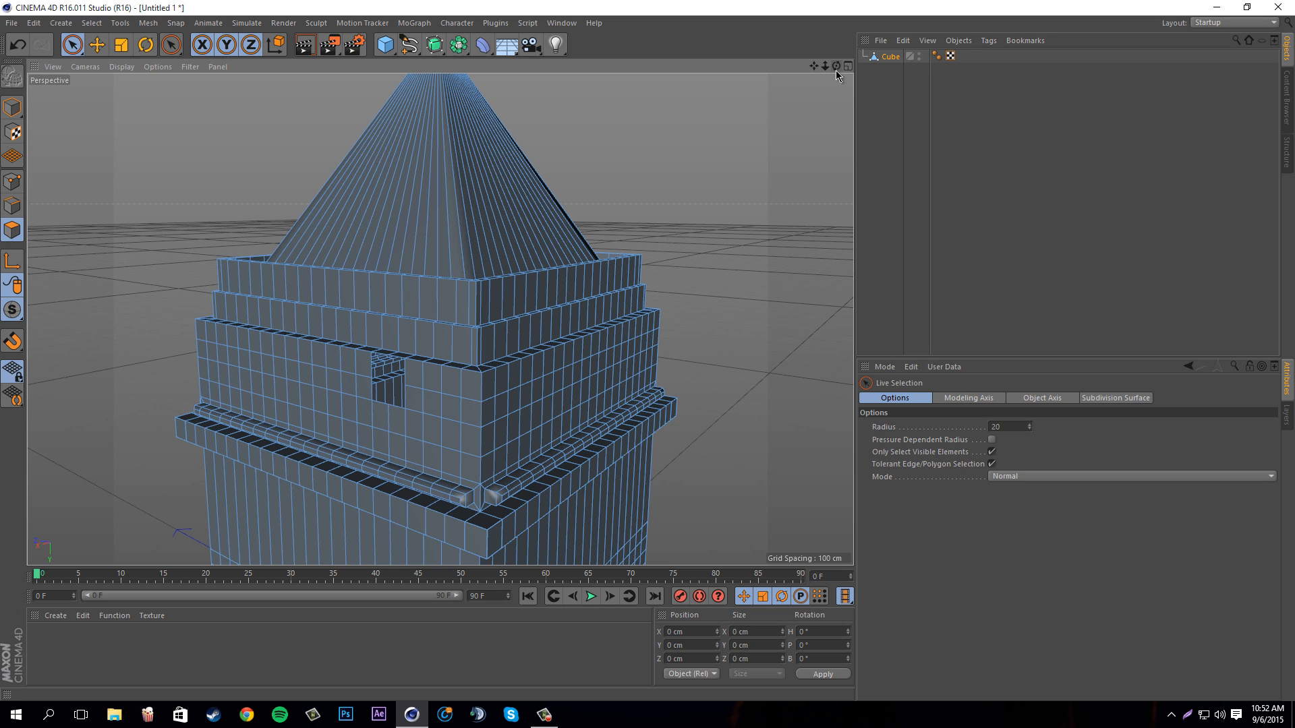